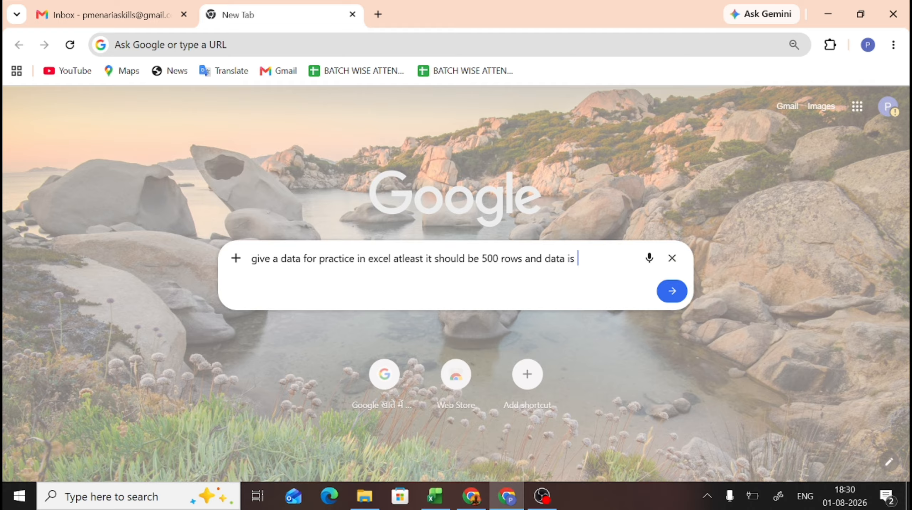
- Extend the dataset request with "related to sale in any company with"
{"action": "type", "text": "related to sale in "}
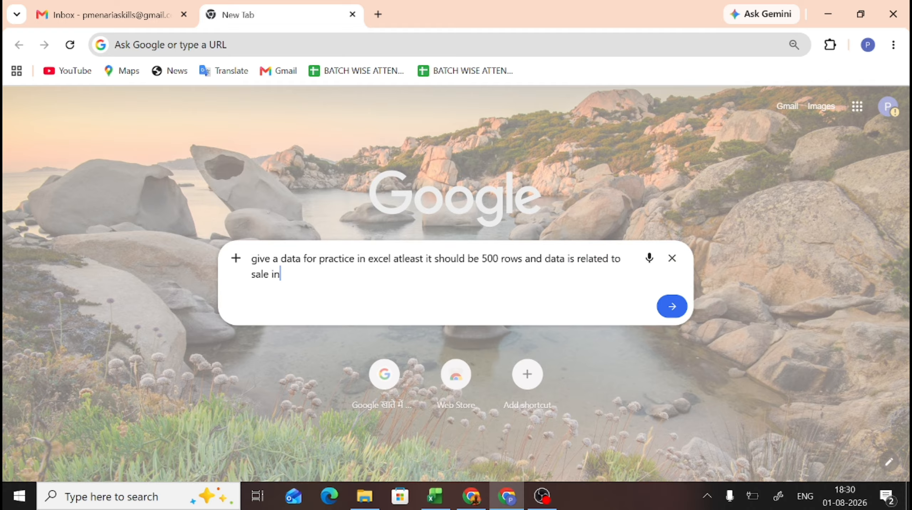
{"action": "type", "text": "enay"}
{"action": "key", "text": "BackSpace"}
{"action": "key", "text": "BackSpace"}
{"action": "key", "text": "BackSpace"}
{"action": "key", "text": "BackSpace"}
{"action": "key", "text": "BackSpace"}
{"action": "type", "text": "any company with"}
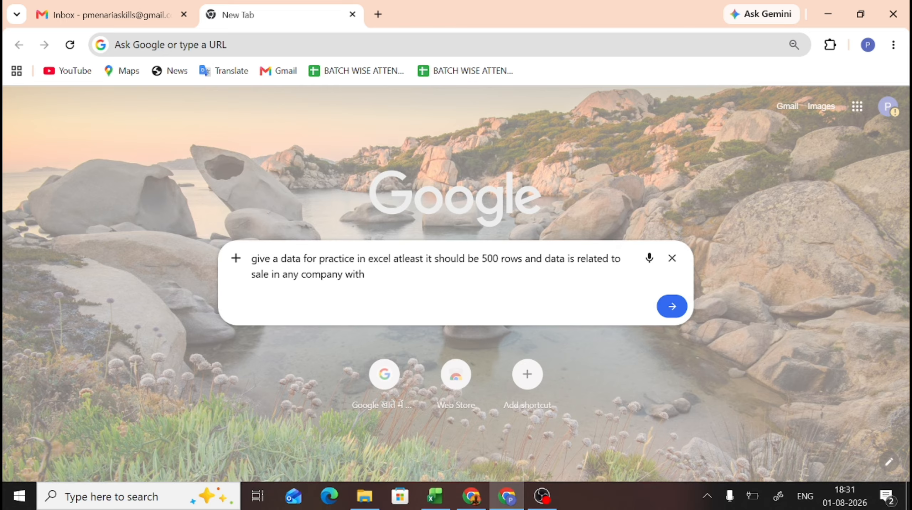
- Add "employee id and date" to the dataset request
{"action": "type", "text": "employed"}
{"action": "key", "text": "BackSpace"}
{"action": "key", "text": "BackSpace"}
{"action": "type", "text": "e"}
{"action": "type", "text": "id and data"}
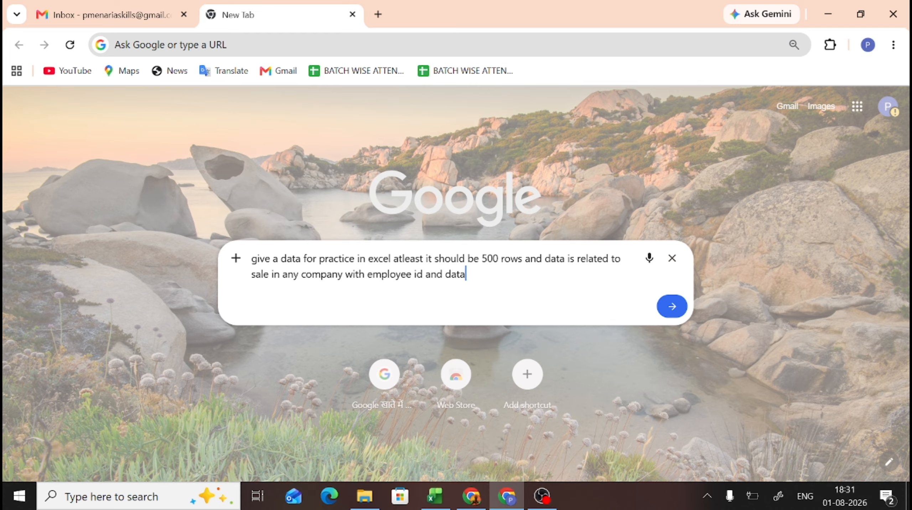
{"action": "key", "text": "BackSpace"}
{"action": "type", "text": "e "}
- Add "and qty , rate, amount" to the list of fields in the dataset request
{"action": "type", "text": "and "}
{"action": "type", "text": "qty "}
{"action": "type", "text": "a"}
{"action": "key", "text": "BackSpace"}
{"action": "type", "text": "rate"}
{"action": "key", "text": "BackSpace"}
{"action": "key", "text": "BackSpace"}
{"action": "key", "text": "BackSpace"}
{"action": "key", "text": "BackSpace"}
{"action": "type", "text": ", rate, amount"}
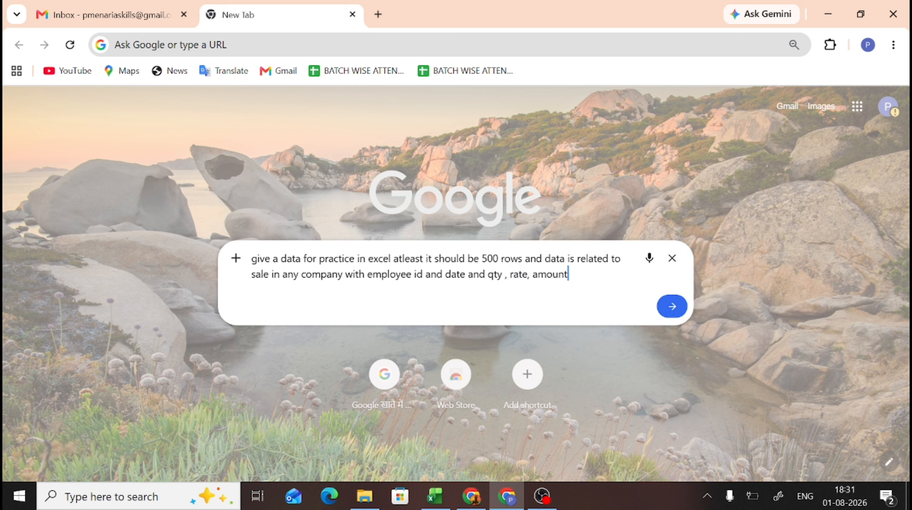
- Complete the dataset request with ", gst rate, electronic items" and submit it
{"action": "type", "text": ", gst rate, electronic"}
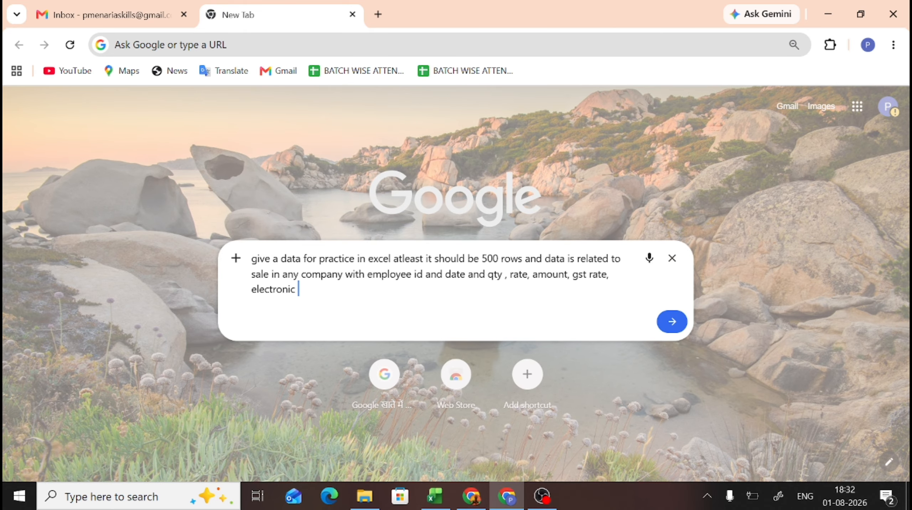
{"action": "type", "text": " items"}
{"action": "key", "text": "Return"}
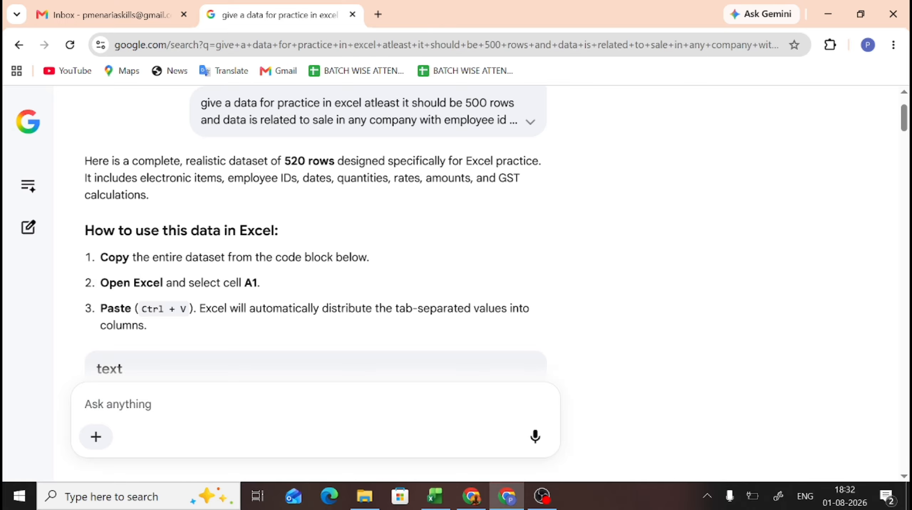
- Look through the generated sales dataset and copy its entire text code block
{"action": "scroll", "coordinate": [316, 232], "scroll_direction": "down", "scroll_amount": 4}
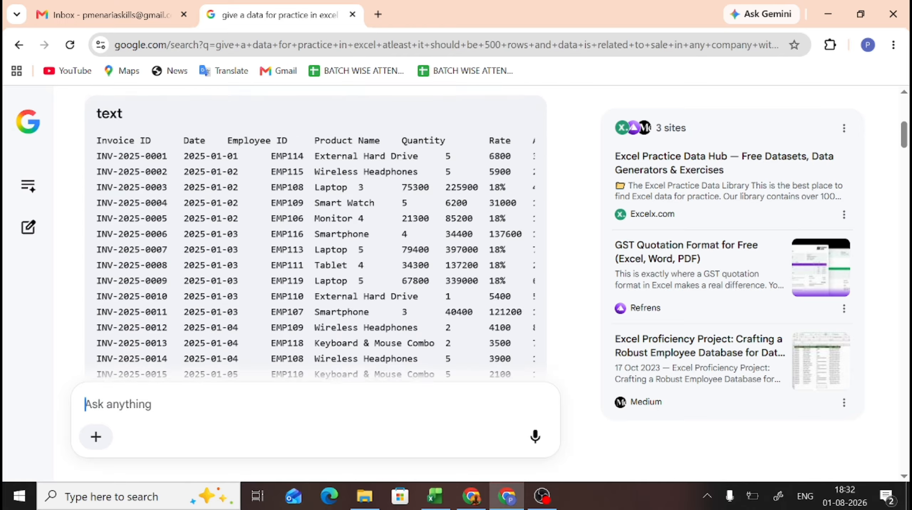
{"action": "scroll", "coordinate": [316, 232], "scroll_direction": "down", "scroll_amount": 3}
{"action": "scroll", "coordinate": [316, 233], "scroll_direction": "up", "scroll_amount": 4}
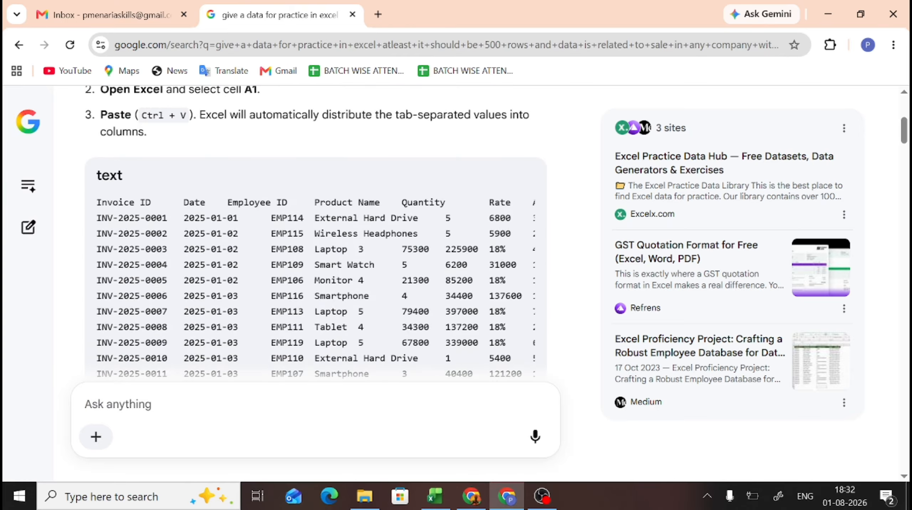
{"action": "scroll", "coordinate": [315, 233], "scroll_direction": "down", "scroll_amount": 12}
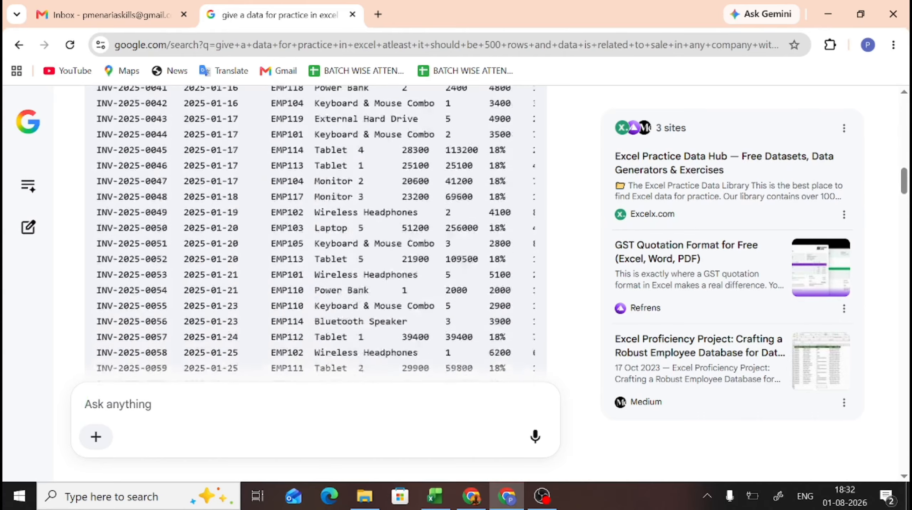
{"action": "scroll", "coordinate": [316, 232], "scroll_direction": "down", "scroll_amount": 15}
{"action": "scroll", "coordinate": [315, 232], "scroll_direction": "up", "scroll_amount": 6}
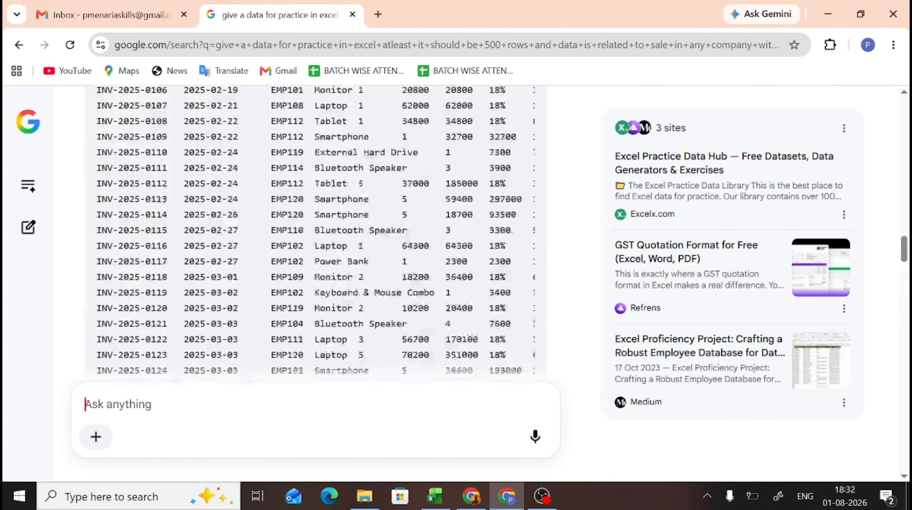
{"action": "scroll", "coordinate": [317, 233], "scroll_direction": "up", "scroll_amount": 3}
{"action": "scroll", "coordinate": [316, 233], "scroll_direction": "down", "scroll_amount": 6}
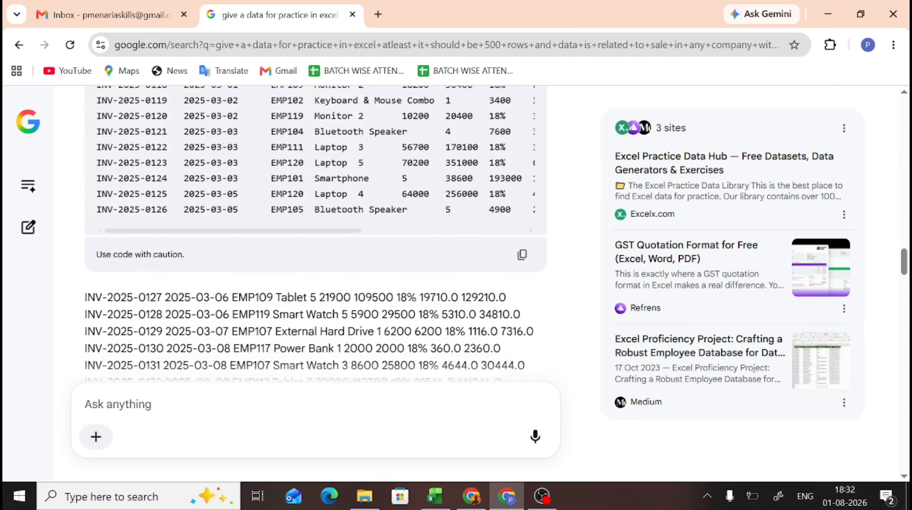
{"action": "scroll", "coordinate": [315, 232], "scroll_direction": "down", "scroll_amount": 1}
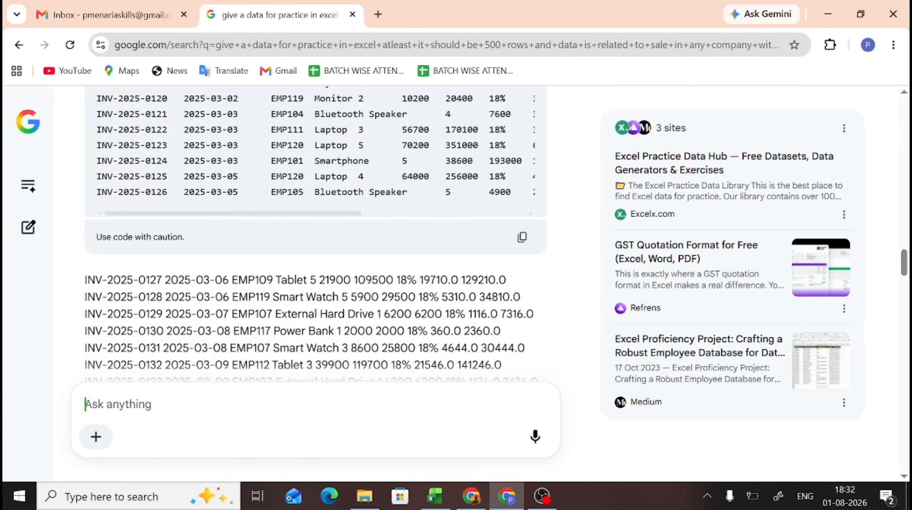
{"action": "left_click", "coordinate": [522, 241]}
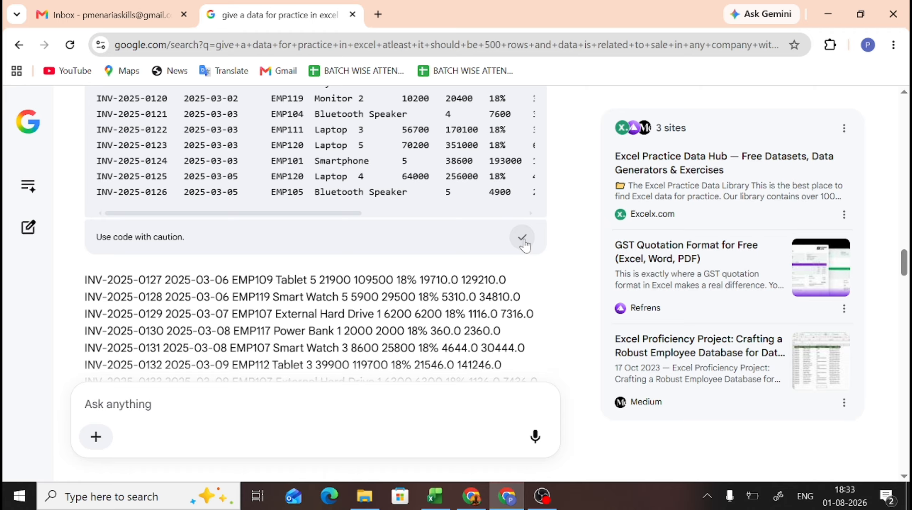
- Launch Excel in a maximized window and paste the copied dataset into the blank workbook at A1
{"action": "key", "text": "super+r"}
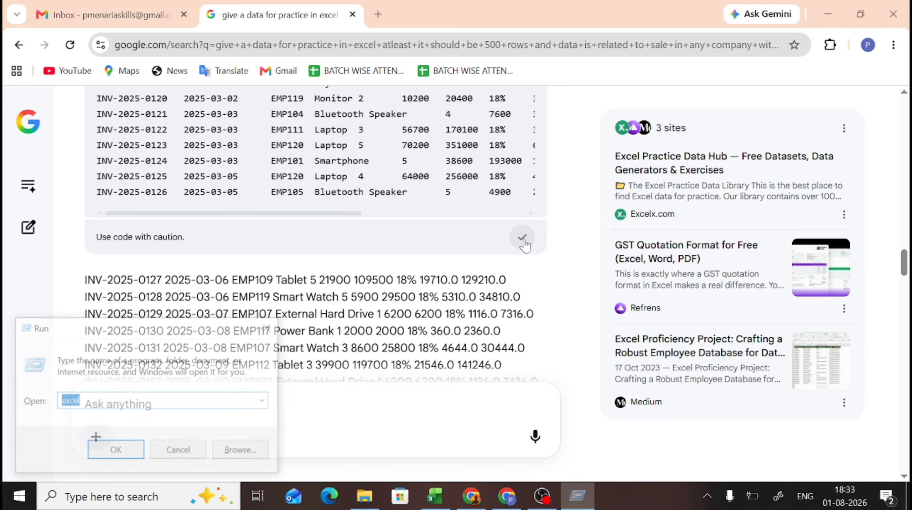
{"action": "key", "text": "Return"}
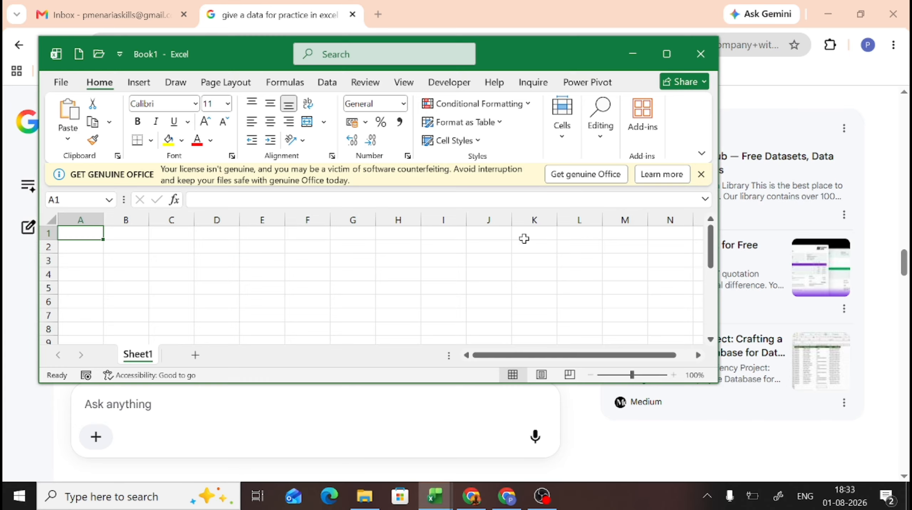
{"action": "left_click", "coordinate": [678, 61]}
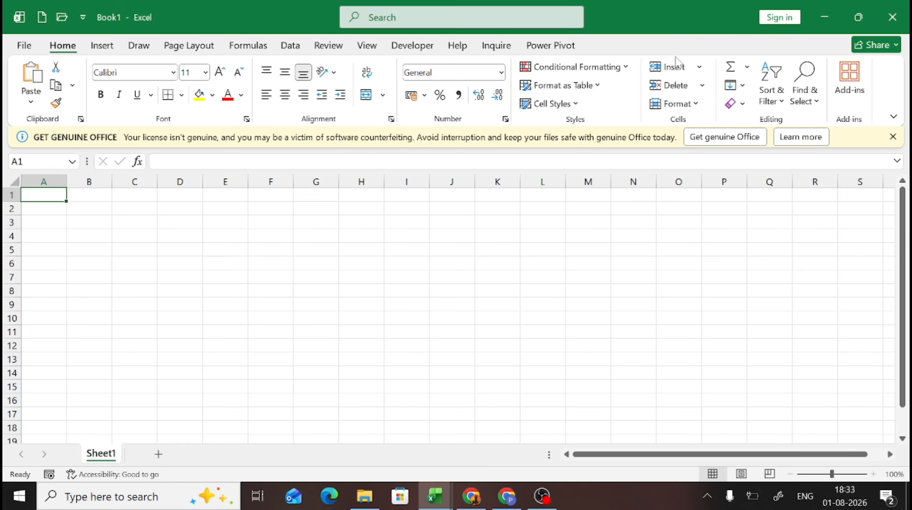
{"action": "key", "text": "ctrl+v"}
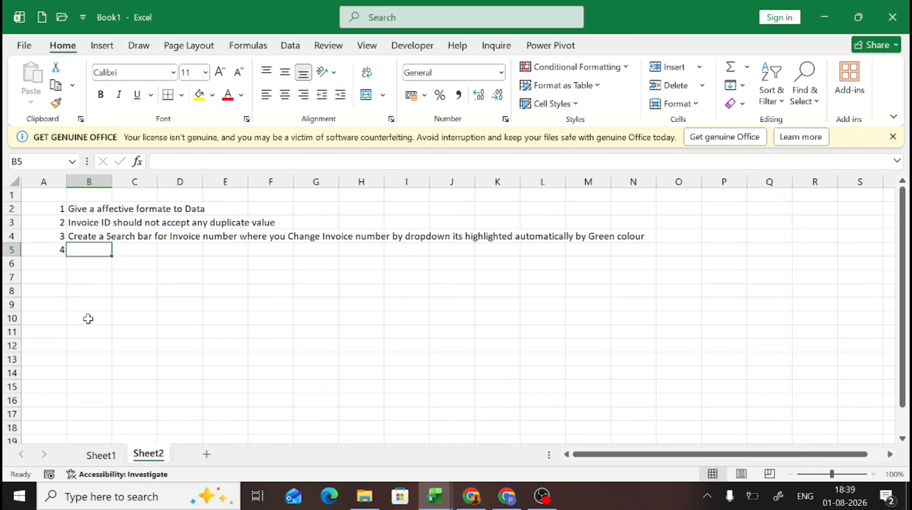
- Switch to Sheet1 and go to the Invoice ID header in A1
{"action": "key", "text": "ctrl+Page_Up"}
{"action": "key", "text": "Down"}
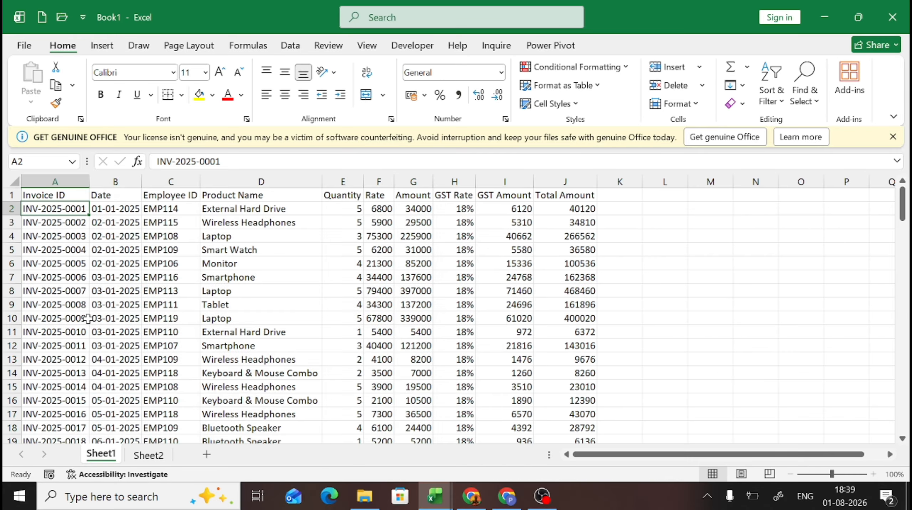
{"action": "key", "text": "Up"}
{"action": "key", "text": "shift+Down"}
{"action": "key", "text": "shift+Right"}
{"action": "key", "text": "shift+Right"}
{"action": "key", "text": "shift+Right"}
{"action": "key", "text": "shift+Right"}
{"action": "key", "text": "shift+Right"}
{"action": "key", "text": "shift+Right"}
{"action": "key", "text": "shift+Right"}
{"action": "key", "text": "shift+Right"}
{"action": "key", "text": "shift+Right"}
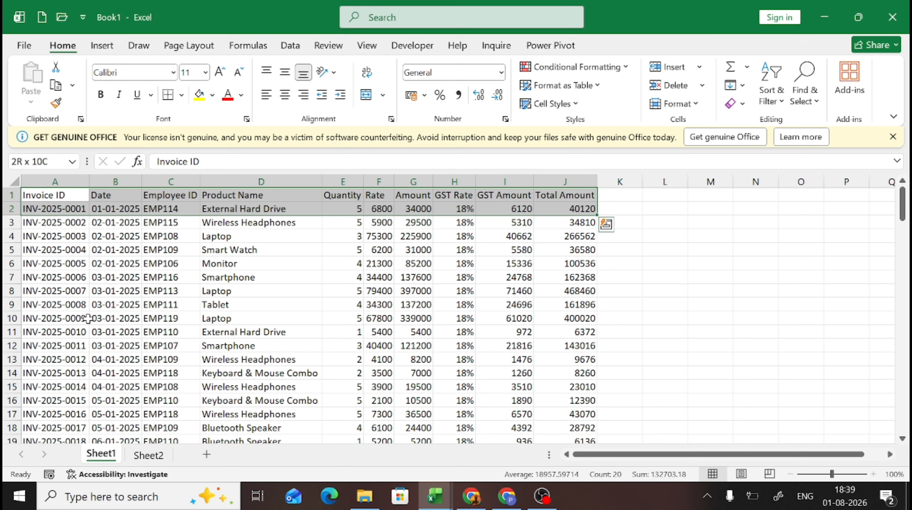
{"action": "key", "text": "ctrl+c"}
{"action": "key", "text": "Up"}
{"action": "key", "text": "Down"}
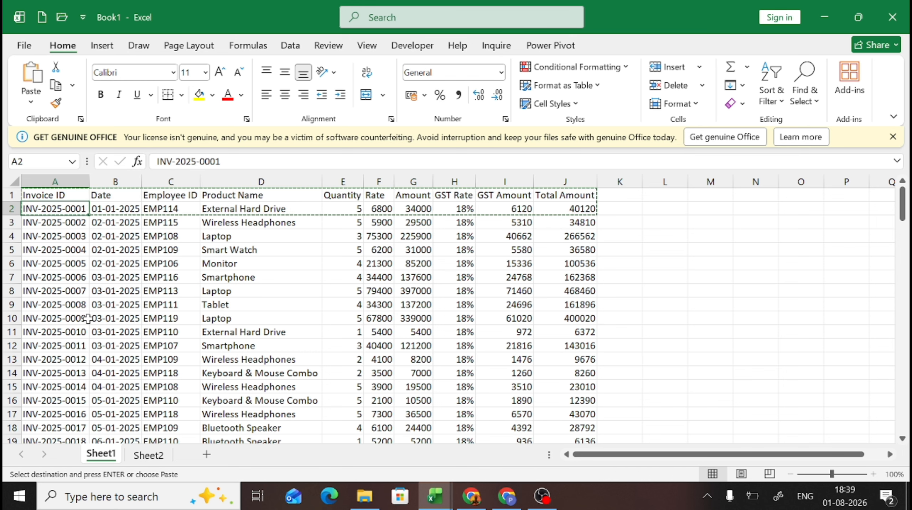
- Copy the Invoice ID header and its first value from A1:A2 to L4:L5
{"action": "key", "text": "Up"}
{"action": "key", "text": "shift+Down"}
{"action": "key", "text": "ctrl+c"}
{"action": "key", "text": "Right"}
{"action": "key", "text": "Right"}
{"action": "key", "text": "Right"}
{"action": "key", "text": "Right"}
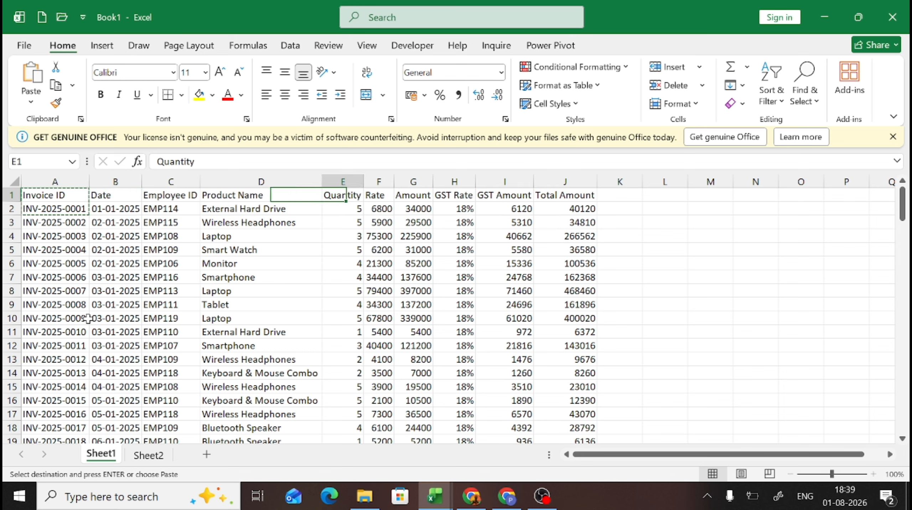
{"action": "key", "text": "Right"}
{"action": "key", "text": "Right"}
{"action": "key", "text": "Right"}
{"action": "key", "text": "Right"}
{"action": "key", "text": "Right"}
{"action": "key", "text": "Right"}
{"action": "key", "text": "Right"}
{"action": "key", "text": "Down"}
{"action": "key", "text": "Down"}
{"action": "key", "text": "Down"}
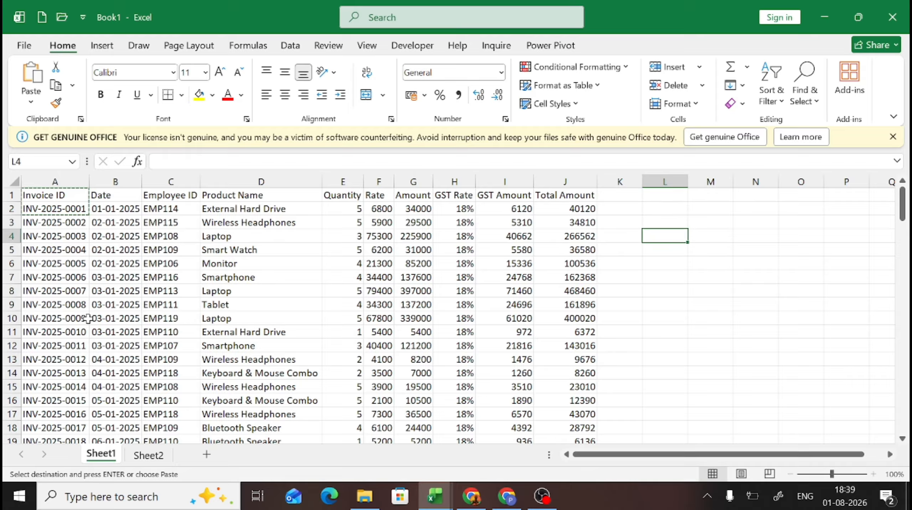
{"action": "key", "text": "Return"}
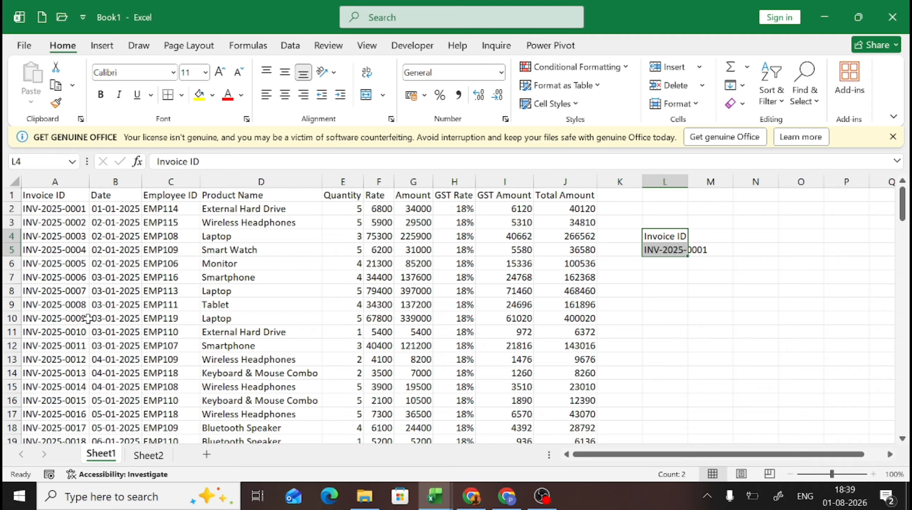
- AutoFit the width of column L to the copied invoice cells
{"action": "key", "text": "alt"}
{"action": "key", "text": "h"}
{"action": "key", "text": "o"}
{"action": "key", "text": "i"}
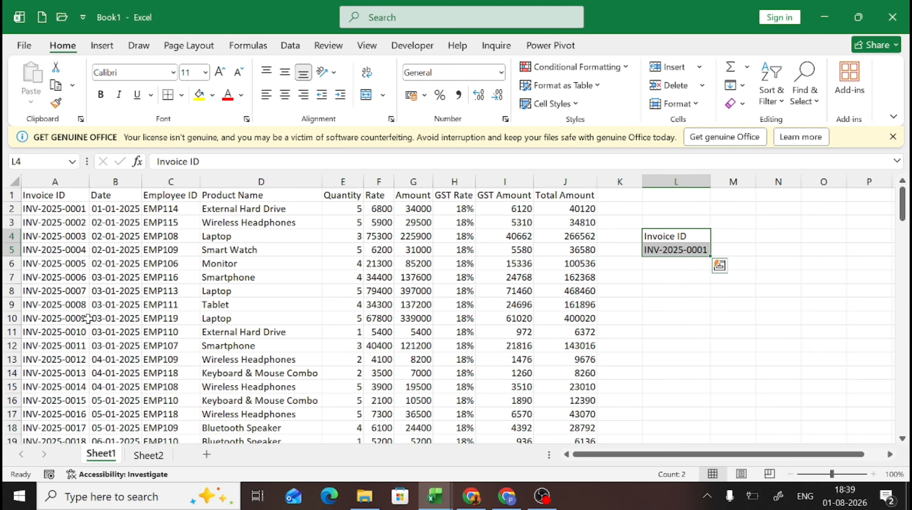
- Copy the Employee ID header and its first value from C1:C2 to M4:M5
{"action": "key", "text": "Up"}
{"action": "key", "text": "Left"}
{"action": "key", "text": "Left"}
{"action": "key", "text": "Left"}
{"action": "key", "text": "Left"}
{"action": "key", "text": "Left"}
{"action": "key", "text": "Left"}
{"action": "key", "text": "Left"}
{"action": "key", "text": "Up"}
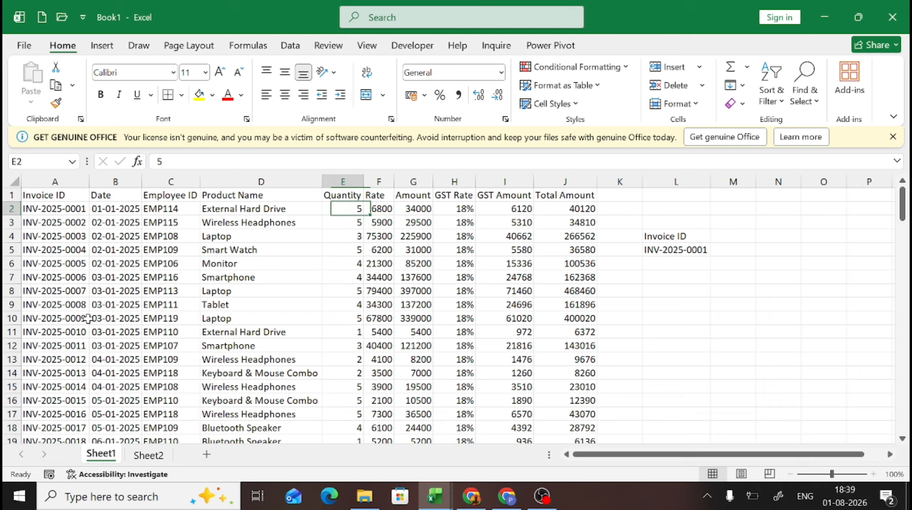
{"action": "key", "text": "Left"}
{"action": "key", "text": "Up"}
{"action": "key", "text": "shift+Down"}
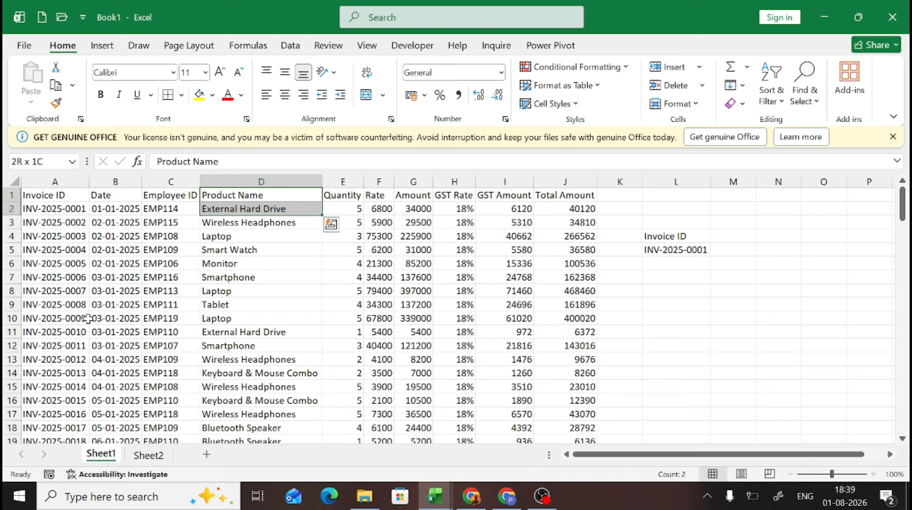
{"action": "key", "text": "Left"}
{"action": "key", "text": "shift+Down"}
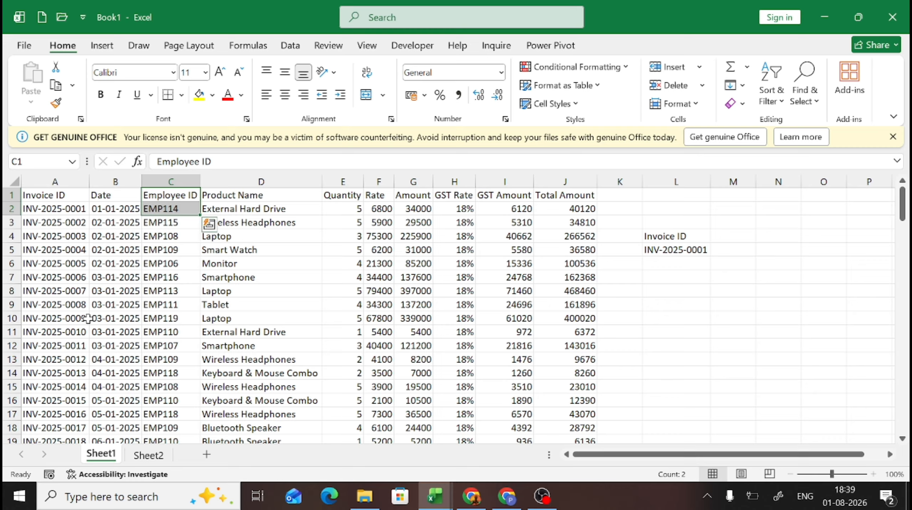
{"action": "key", "text": "ctrl+c"}
{"action": "key", "text": "Right"}
{"action": "key", "text": "Right"}
{"action": "key", "text": "Right"}
{"action": "key", "text": "Right"}
{"action": "key", "text": "Right"}
{"action": "key", "text": "Right"}
{"action": "key", "text": "Right"}
{"action": "key", "text": "Right"}
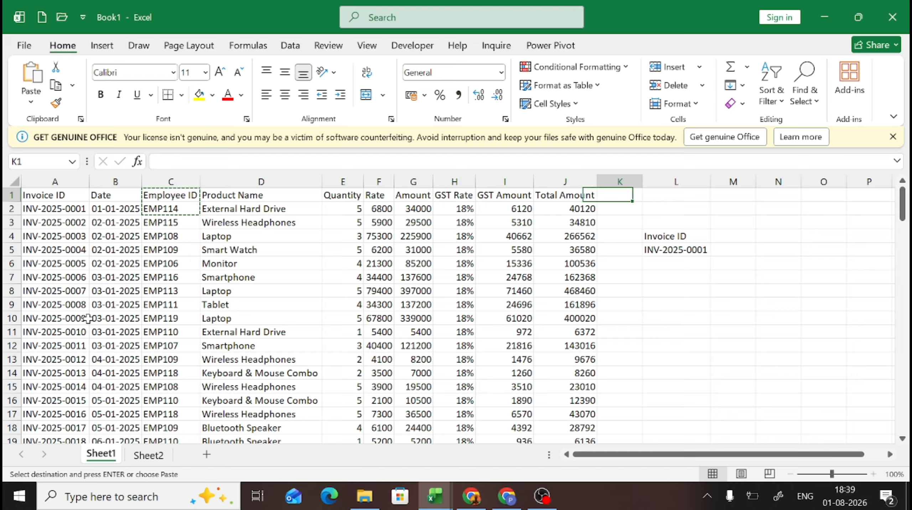
{"action": "key", "text": "Down"}
{"action": "key", "text": "Down"}
{"action": "key", "text": "Right"}
{"action": "key", "text": "Right"}
{"action": "key", "text": "Down"}
{"action": "key", "text": "Return"}
{"action": "key", "text": "Up"}
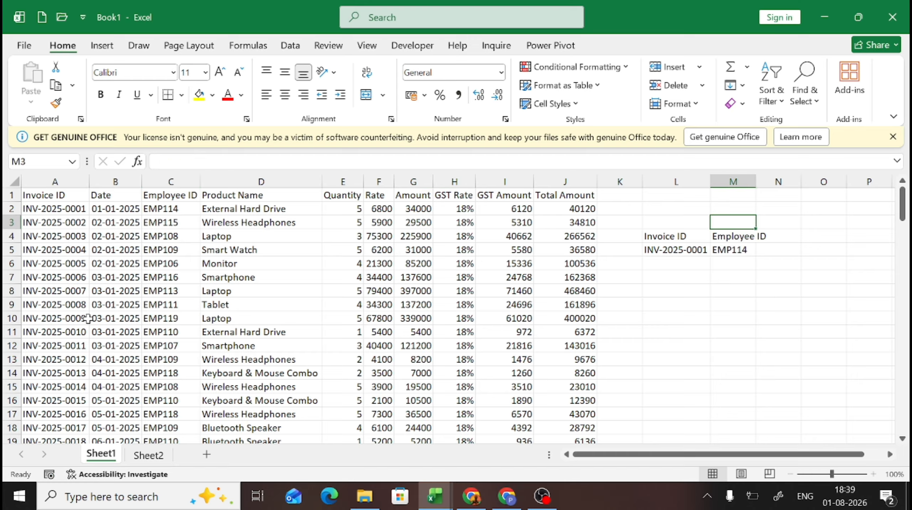
- Copy the Product Name header and its first value from D1:D2 to N4:N5
{"action": "key", "text": "Down"}
{"action": "key", "text": "Left"}
{"action": "key", "text": "Left"}
{"action": "key", "text": "Left"}
{"action": "key", "text": "Up"}
{"action": "key", "text": "Left"}
{"action": "key", "text": "Left"}
{"action": "key", "text": "Left"}
{"action": "key", "text": "Left"}
{"action": "key", "text": "Up"}
{"action": "key", "text": "Up"}
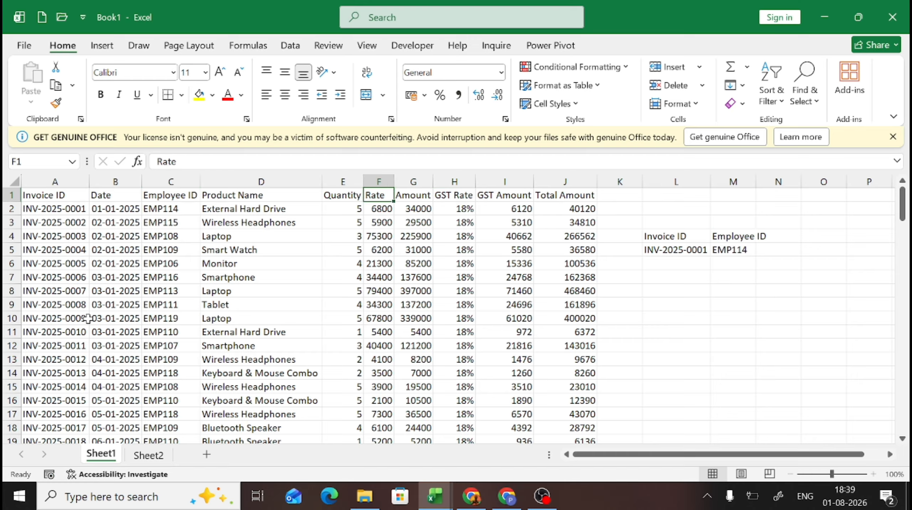
{"action": "key", "text": "Left"}
{"action": "key", "text": "Right"}
{"action": "key", "text": "Right"}
{"action": "key", "text": "Right"}
{"action": "key", "text": "Left"}
{"action": "key", "text": "Left"}
{"action": "key", "text": "Left"}
{"action": "key", "text": "Left"}
{"action": "key", "text": "Left"}
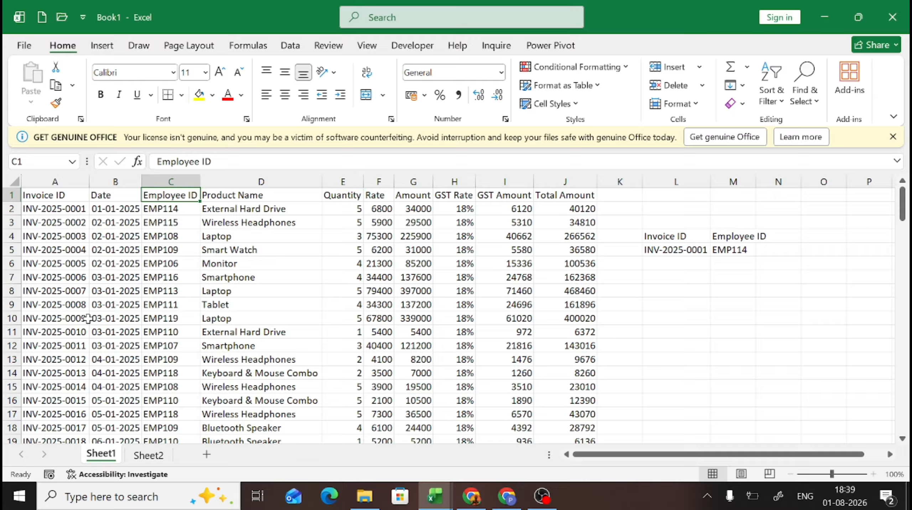
{"action": "key", "text": "Right"}
{"action": "key", "text": "shift+Down"}
{"action": "key", "text": "ctrl+c"}
{"action": "key", "text": "Right"}
{"action": "key", "text": "Right"}
{"action": "key", "text": "Right"}
{"action": "key", "text": "Right"}
{"action": "key", "text": "Right"}
{"action": "key", "text": "Right"}
{"action": "key", "text": "Right"}
{"action": "key", "text": "Right"}
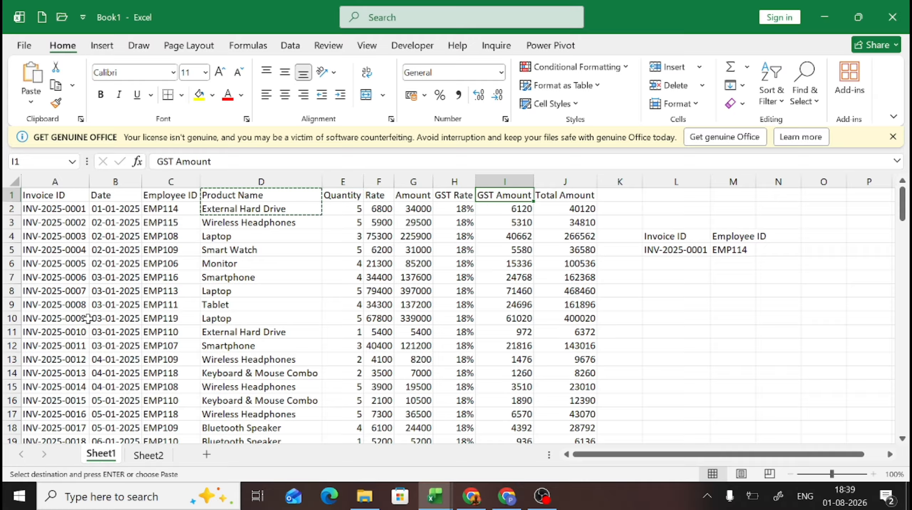
{"action": "key", "text": "Right"}
{"action": "key", "text": "Down"}
{"action": "key", "text": "Down"}
{"action": "key", "text": "Right"}
{"action": "key", "text": "Down"}
{"action": "key", "text": "Return"}
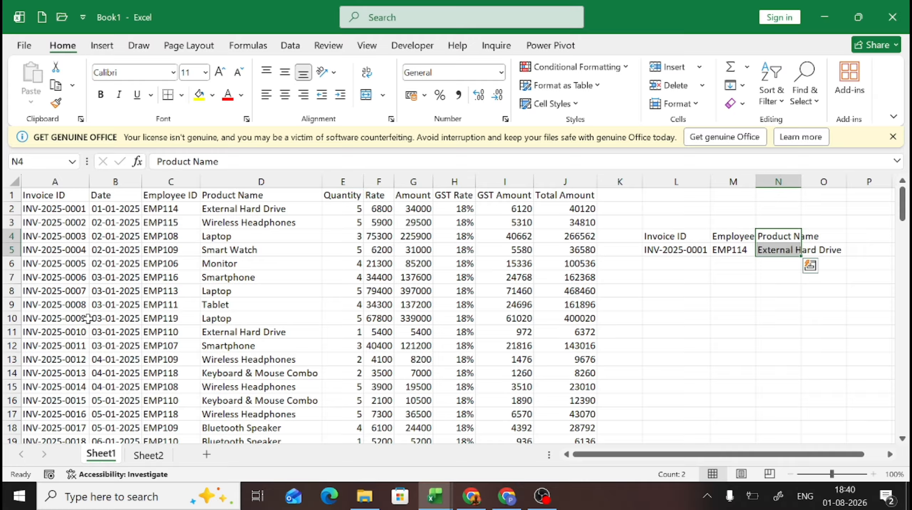
- Copy the Total Amount header and its first value from J1:J2 to O4:O5
{"action": "key", "text": "Left"}
{"action": "key", "text": "Up"}
{"action": "key", "text": "Up"}
{"action": "key", "text": "Left"}
{"action": "key", "text": "Left"}
{"action": "key", "text": "Up"}
{"action": "key", "text": "Left"}
{"action": "key", "text": "shift+Down"}
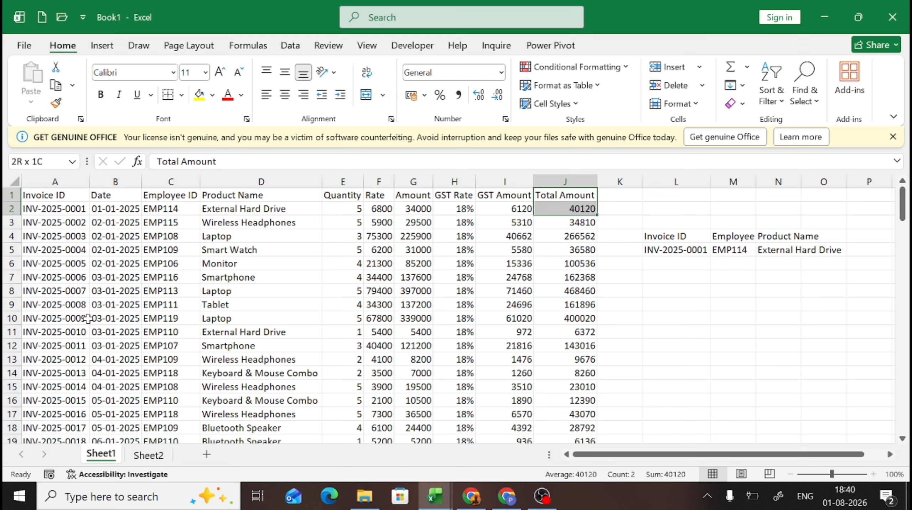
{"action": "key", "text": "ctrl+c"}
{"action": "key", "text": "Right"}
{"action": "key", "text": "Right"}
{"action": "key", "text": "Right"}
{"action": "key", "text": "Right"}
{"action": "key", "text": "Right"}
{"action": "key", "text": "Down"}
{"action": "key", "text": "Down"}
{"action": "key", "text": "Down"}
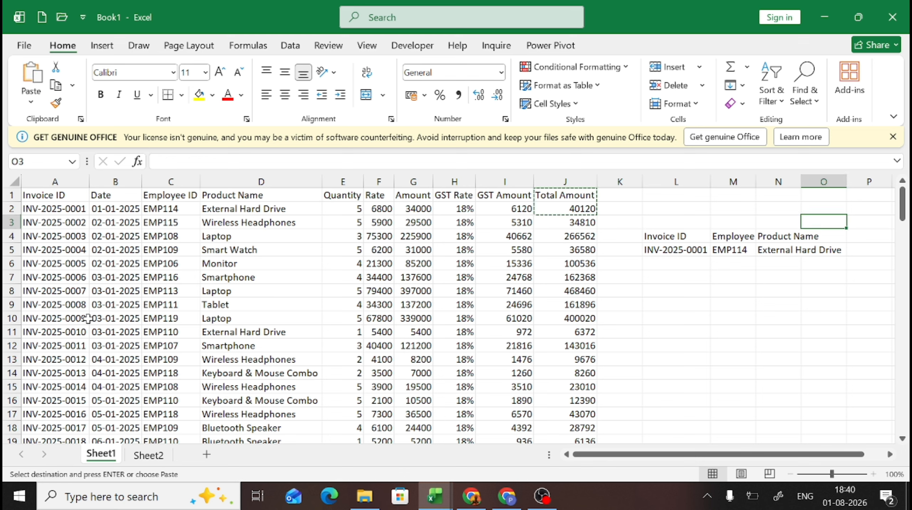
{"action": "key", "text": "Return"}
- Clear the copied sample values under Employee ID, Product Name and Total Amount in M5:O5
{"action": "key", "text": "Left"}
{"action": "key", "text": "Left"}
{"action": "key", "text": "Down"}
{"action": "key", "text": "Up"}
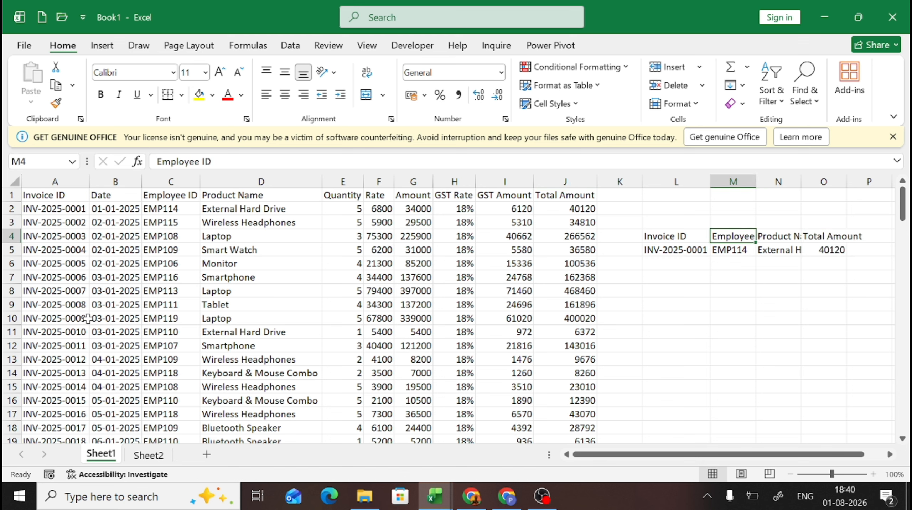
{"action": "key", "text": "Down"}
{"action": "key", "text": "shift+Right"}
{"action": "key", "text": "shift+Right"}
{"action": "key", "text": "Delete"}
- AutoFit the widths of columns L to O to the contents of the lookup block L4:O5
{"action": "key", "text": "Left"}
{"action": "key", "text": "Up"}
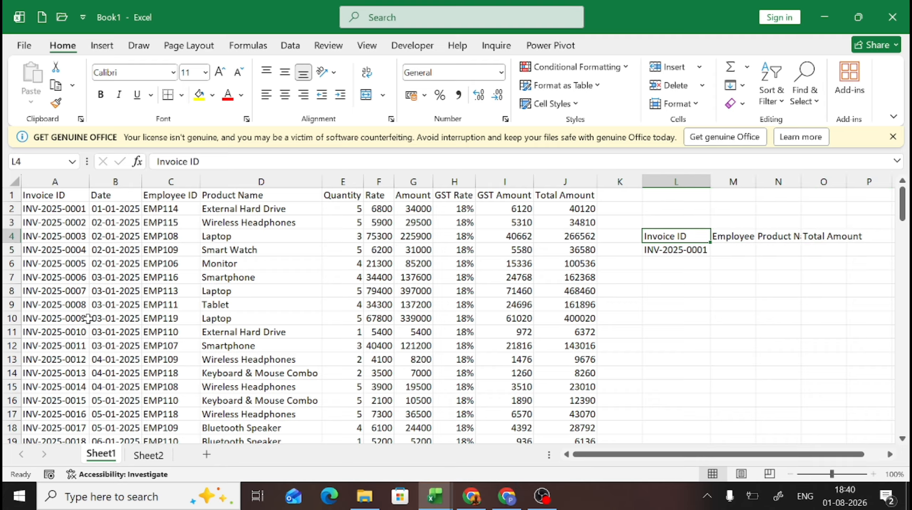
{"action": "key", "text": "ctrl+a"}
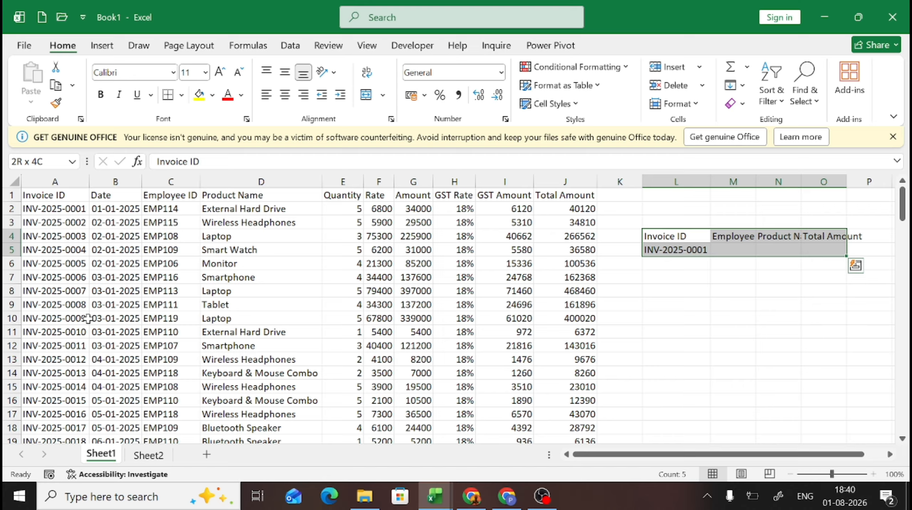
{"action": "key", "text": "alt"}
{"action": "key", "text": "o"}
{"action": "key", "text": "i"}
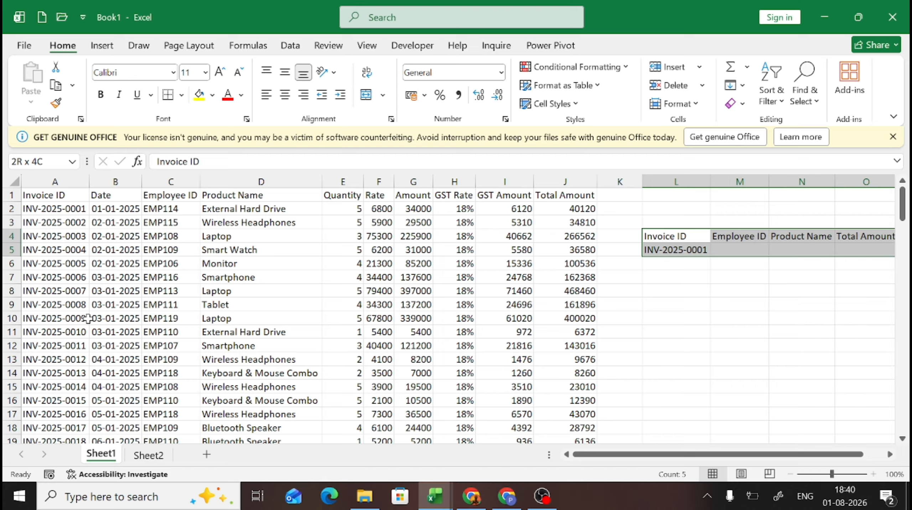
- Make the lookup headers in L4:O4 bold
{"action": "key", "text": "Right"}
{"action": "key", "text": "Right"}
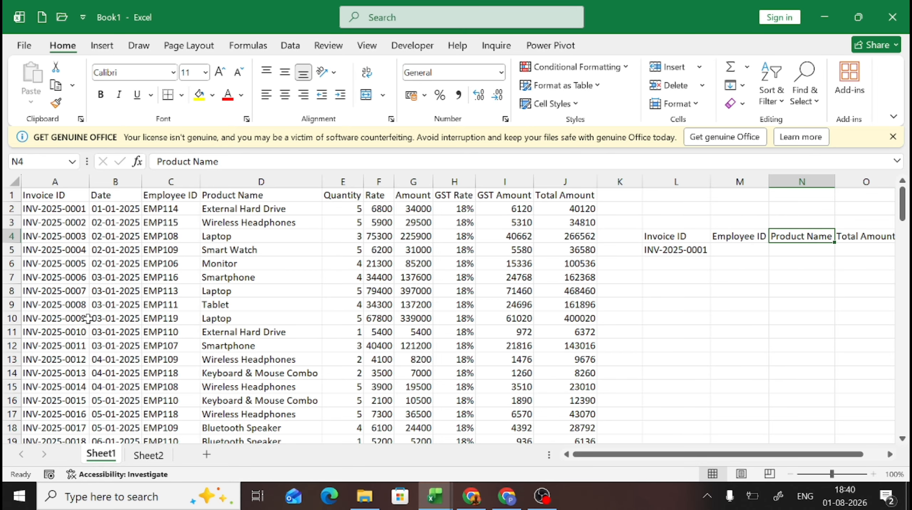
{"action": "key", "text": "Left"}
{"action": "key", "text": "Left"}
{"action": "key", "text": "shift+Right"}
{"action": "key", "text": "shift+Right"}
{"action": "key", "text": "shift+Right"}
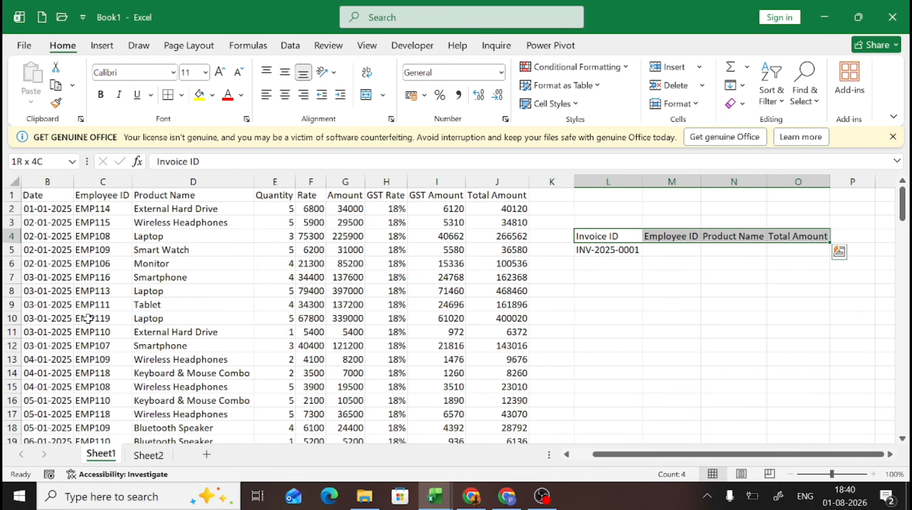
{"action": "key", "text": "ctrl+b"}
- Apply all borders to the lookup block L4:O5
{"action": "key", "text": "shift+Down"}
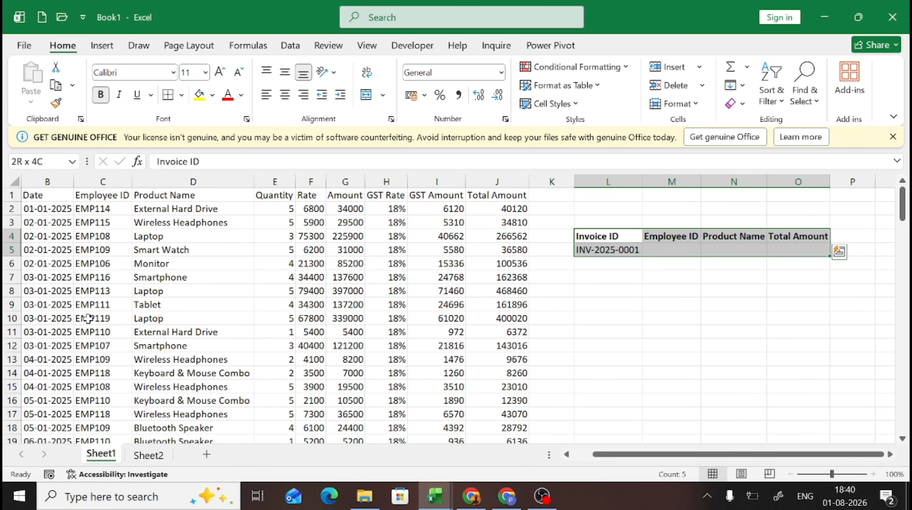
{"action": "key", "text": "alt+h"}
{"action": "key", "text": "b"}
{"action": "key", "text": "a"}
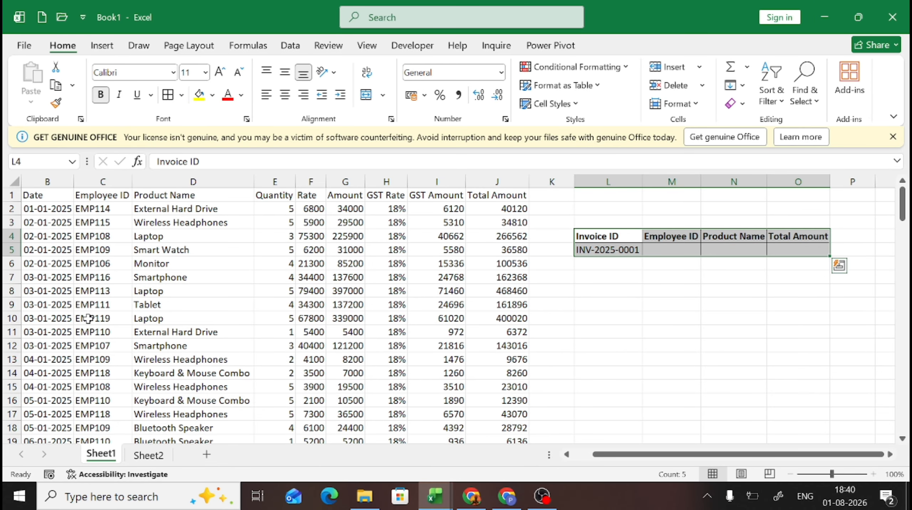
- Clear the sample invoice number under the Invoice ID header in L5
{"action": "key", "text": "Down"}
{"action": "key", "text": "Delete"}
{"action": "key", "text": "Up"}
{"action": "key", "text": "Up"}
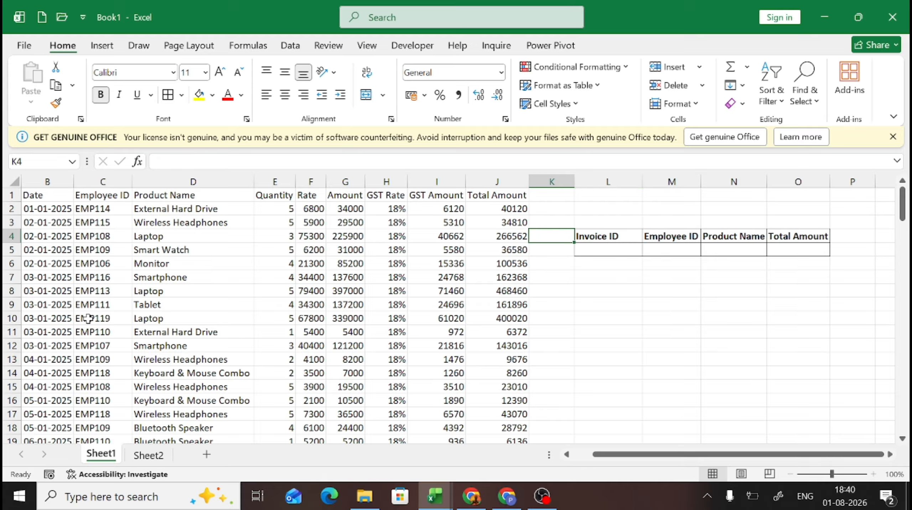
{"action": "key", "text": "Down"}
{"action": "key", "text": "shift+Right"}
{"action": "key", "text": "shift+Right"}
{"action": "key", "text": "shift+Right"}
- Enter the title "Search Bar" in cell L1 above the lookup block
{"action": "key", "text": "Up"}
{"action": "key", "text": "Left"}
{"action": "key", "text": "Up"}
{"action": "key", "text": "Up"}
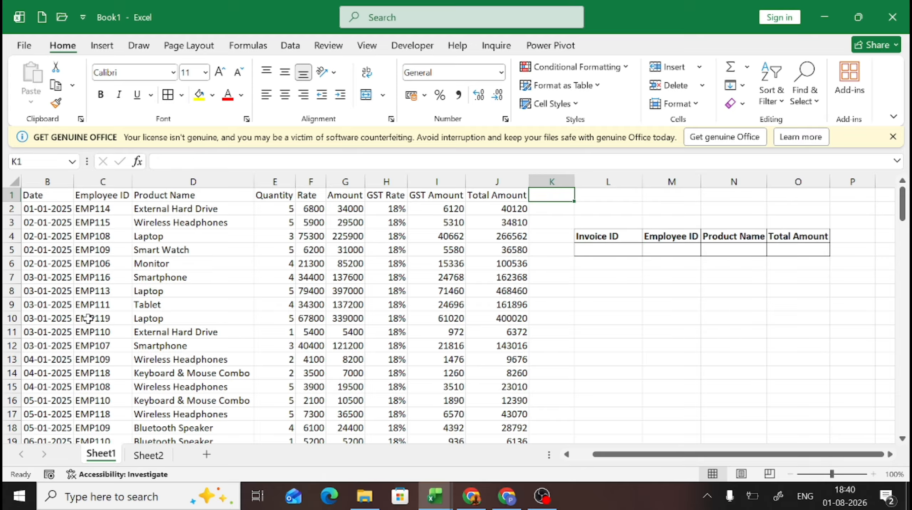
{"action": "key", "text": "Right"}
{"action": "key", "text": "Down"}
{"action": "key", "text": "Right"}
{"action": "key", "text": "Left"}
{"action": "key", "text": "Up"}
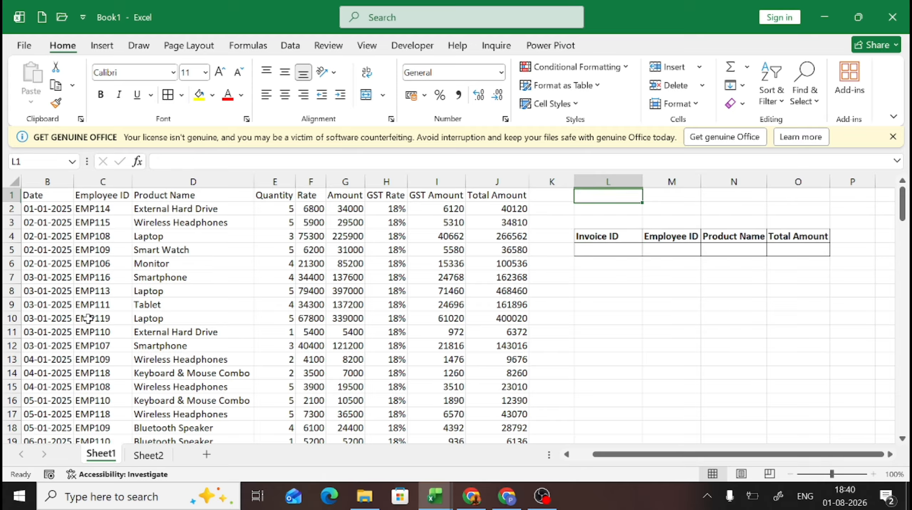
{"action": "type", "text": "Search "}
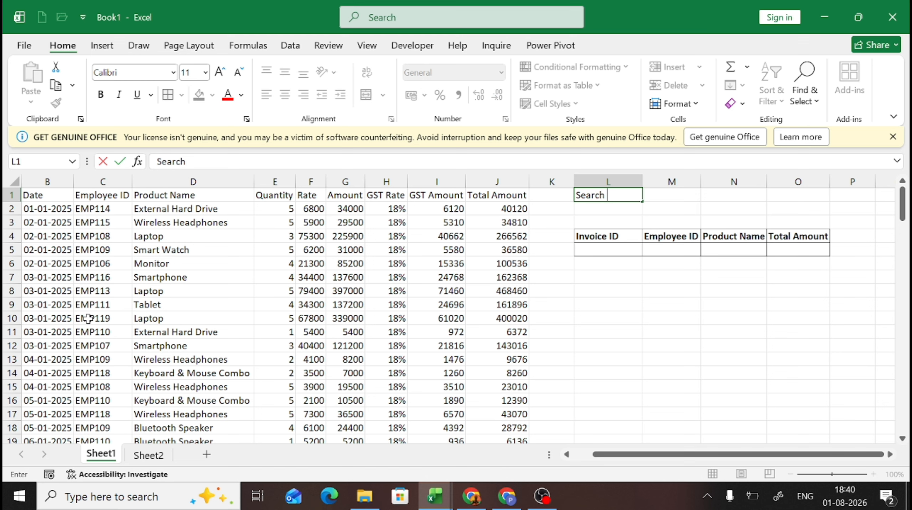
{"action": "type", "text": "Bar"}
{"action": "key", "text": "Return"}
- Make the Search Bar title in L1 bold and increase its font size to 12
{"action": "key", "text": "Up"}
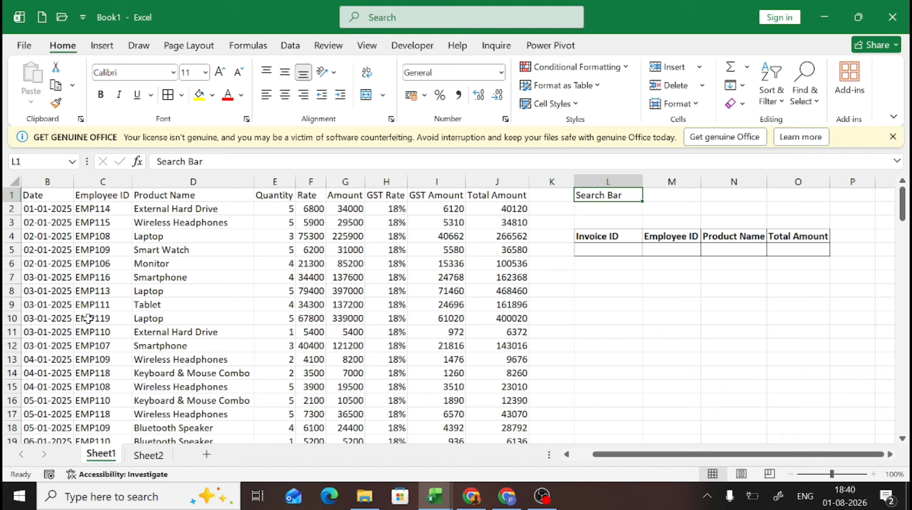
{"action": "key", "text": "ctrl+b"}
{"action": "key", "text": "alt"}
{"action": "key", "text": "h"}
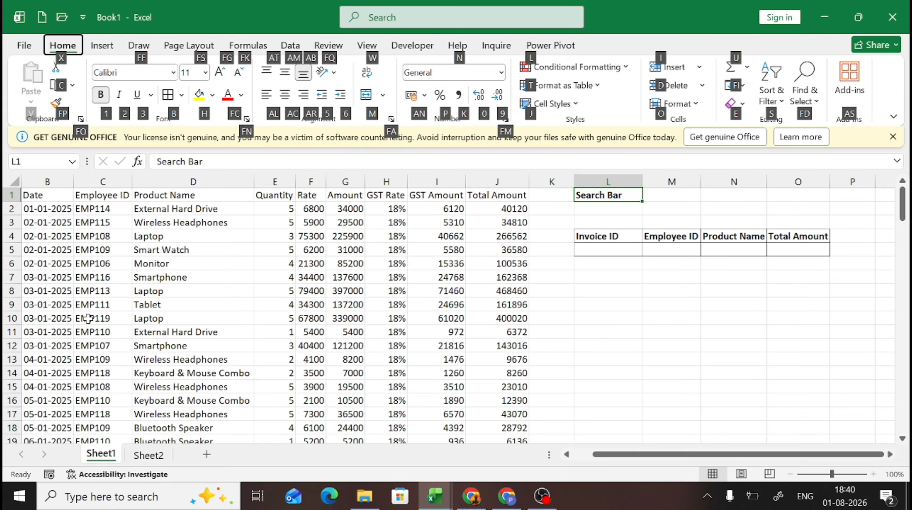
{"action": "key", "text": "f"}
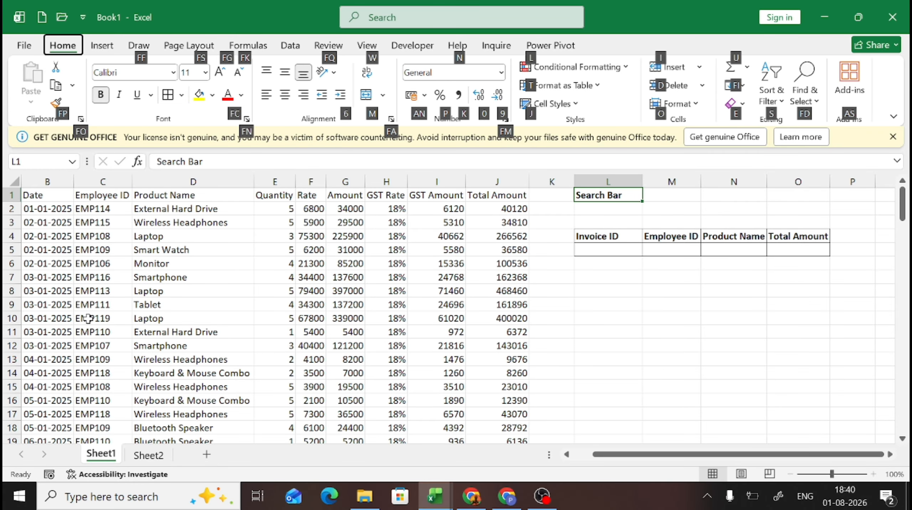
{"action": "key", "text": "g"}
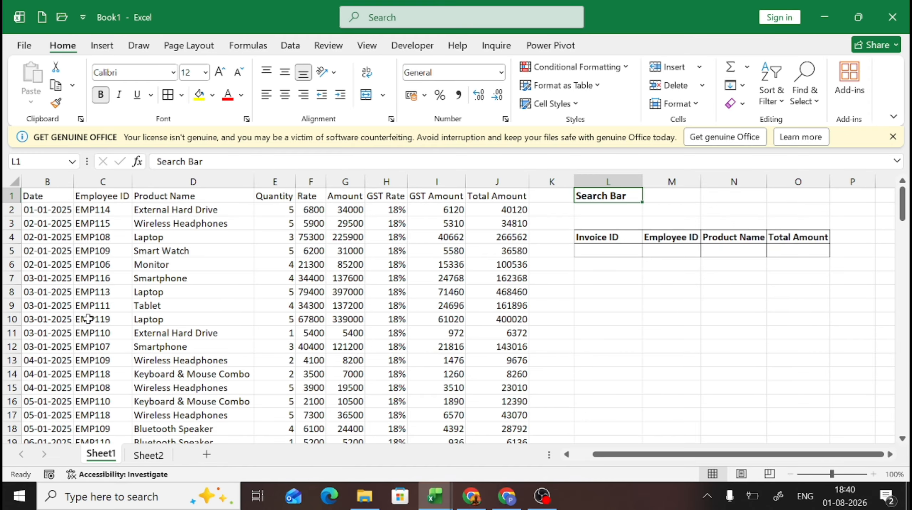
- Change the font of the Search Bar title in L1 to Algerian
{"action": "key", "text": "alt"}
{"action": "key", "text": "h"}
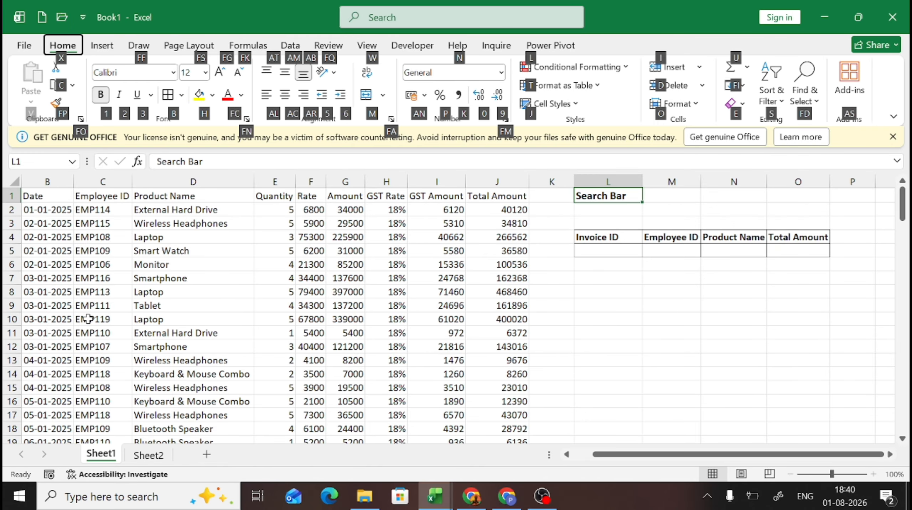
{"action": "key", "text": "f"}
{"action": "key", "text": "f"}
{"action": "type", "text": "Algerian"}
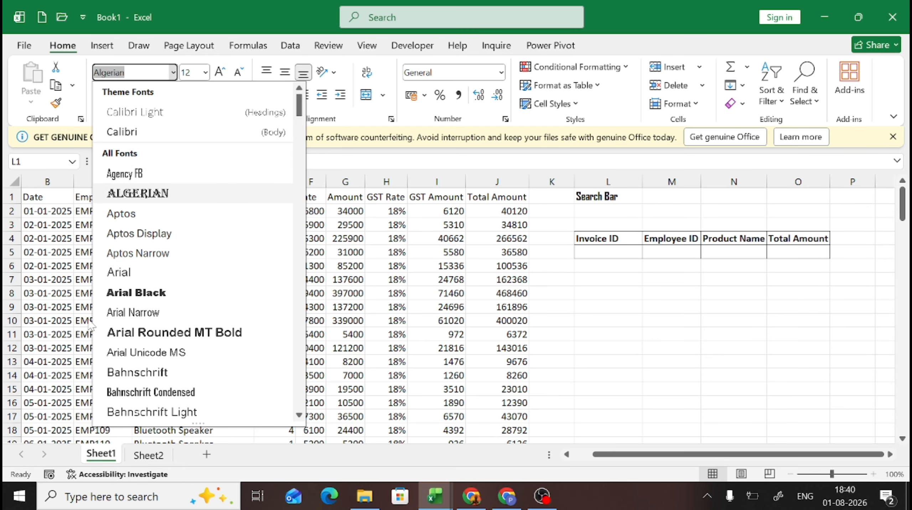
{"action": "key", "text": "Return"}
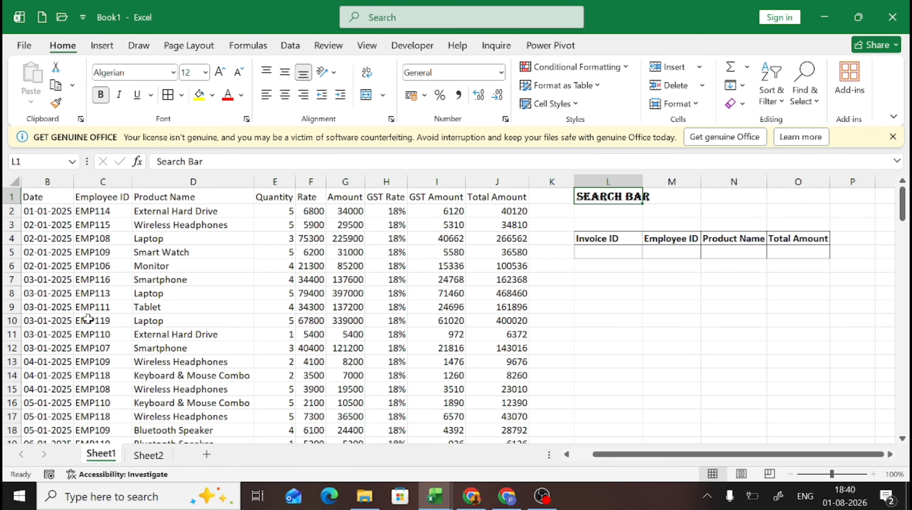
- Change the font of the lookup headers in L4:O4 to Arial Black
{"action": "key", "text": "Down"}
{"action": "key", "text": "Down"}
{"action": "key", "text": "Down"}
{"action": "key", "text": "Down"}
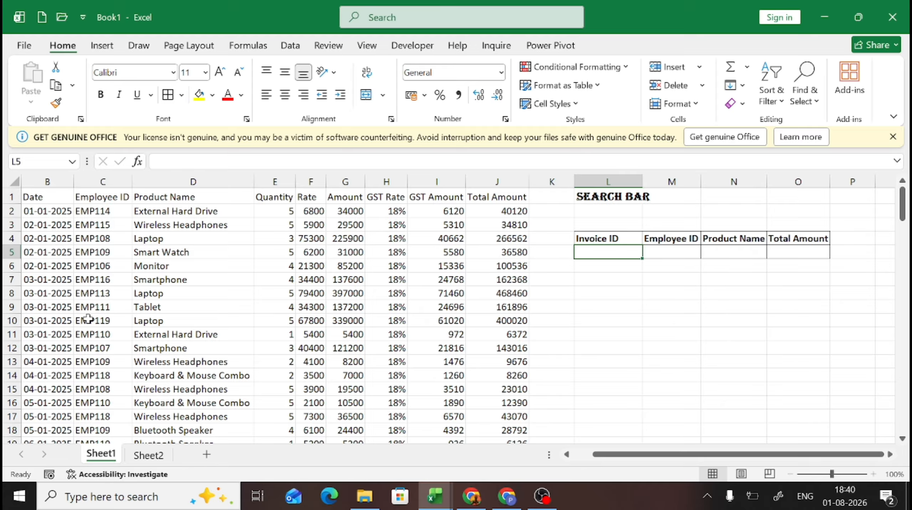
{"action": "key", "text": "Up"}
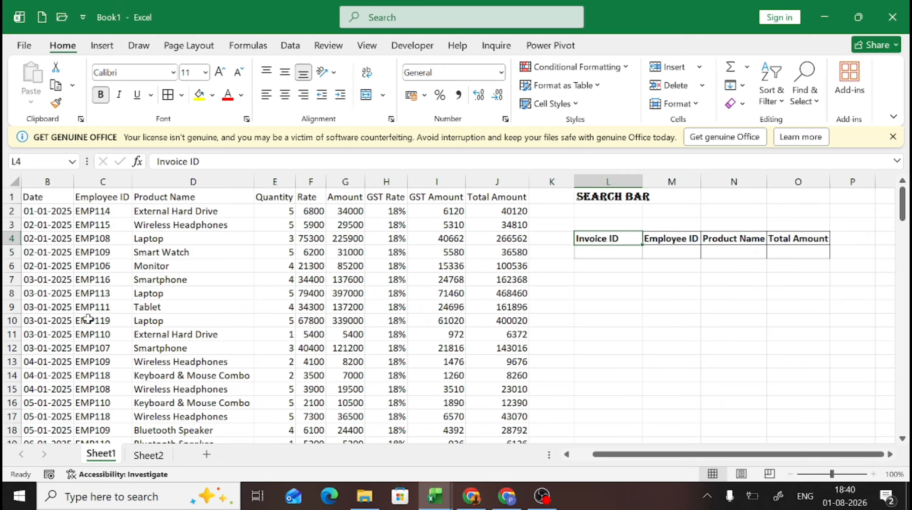
{"action": "key", "text": "shift+Right"}
{"action": "key", "text": "shift+Right"}
{"action": "key", "text": "shift+Right"}
{"action": "key", "text": "alt"}
{"action": "key", "text": "h"}
{"action": "key", "text": "h"}
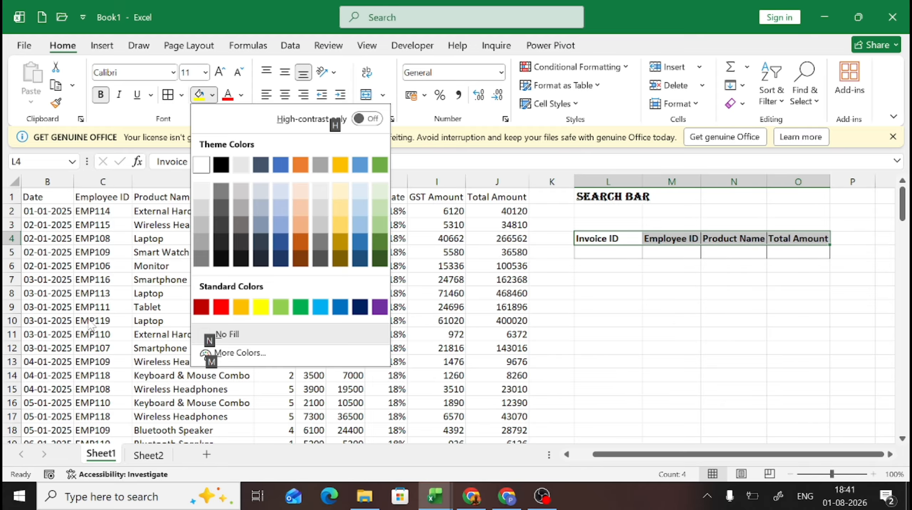
{"action": "key", "text": "Escape"}
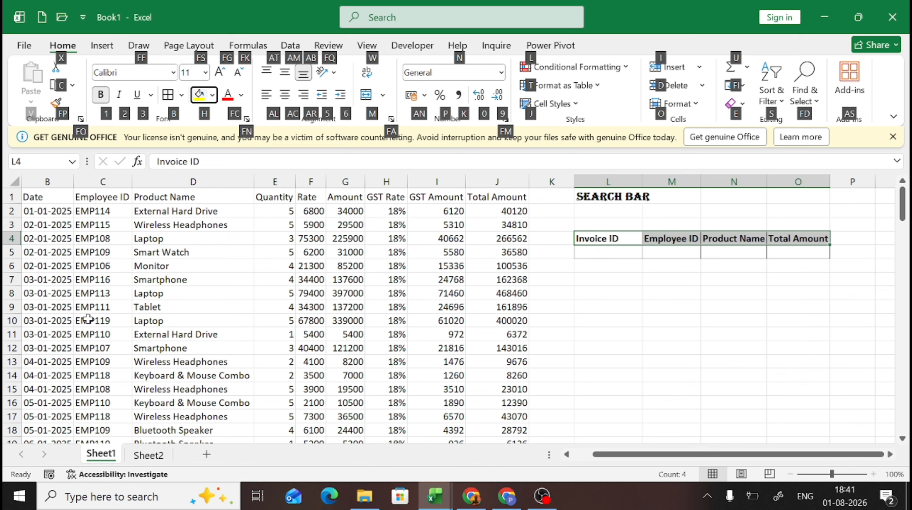
{"action": "key", "text": "f"}
{"action": "key", "text": "f"}
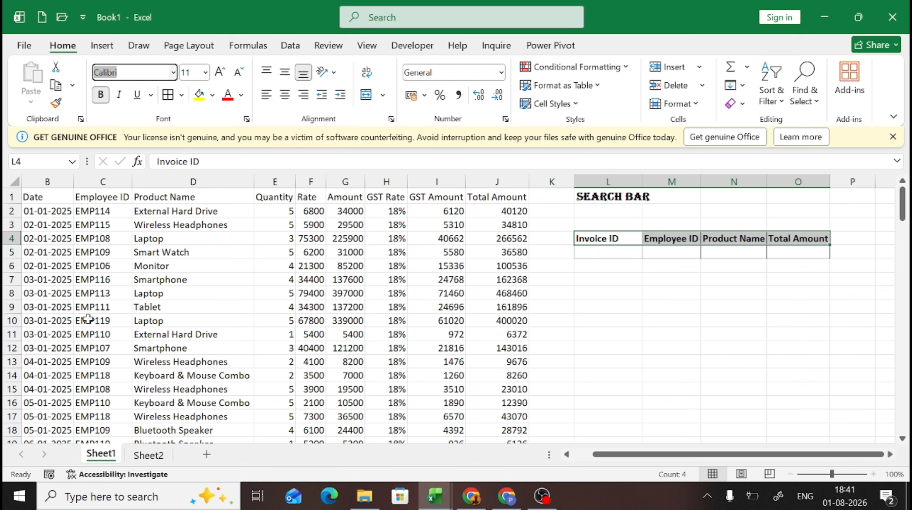
{"action": "key", "text": "alt+Down"}
{"action": "key", "text": "Down"}
{"action": "key", "text": "Down"}
{"action": "key", "text": "Down"}
{"action": "key", "text": "Down"}
{"action": "key", "text": "Down"}
{"action": "key", "text": "Down"}
{"action": "key", "text": "Down"}
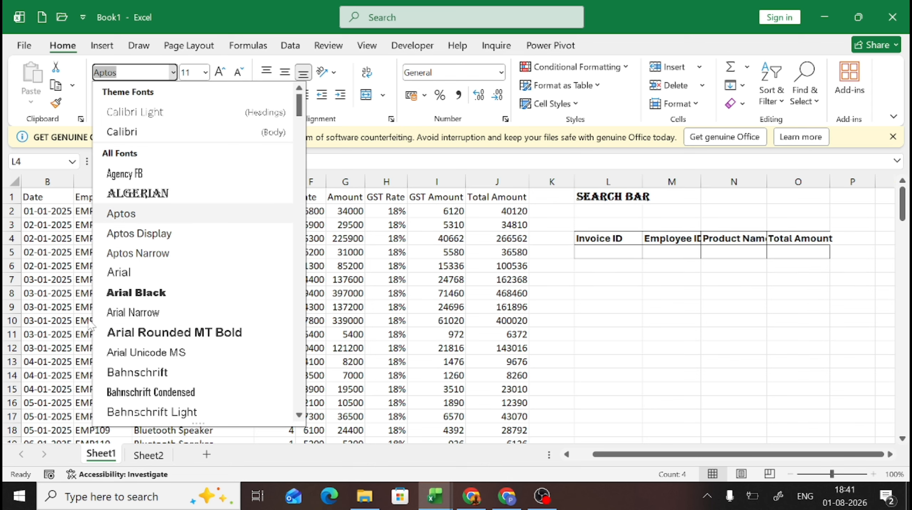
{"action": "key", "text": "Up"}
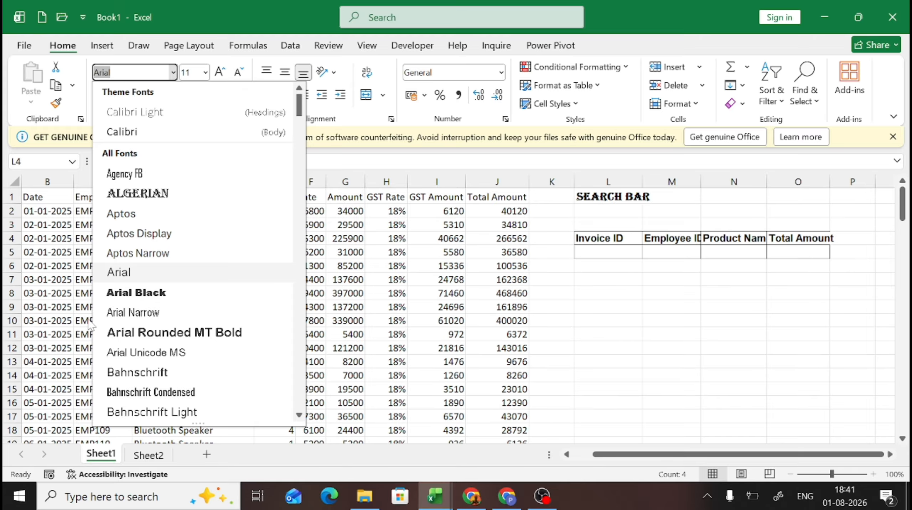
{"action": "key", "text": "Down"}
{"action": "key", "text": "Return"}
- AutoFit columns L to O to the restyled lookup headers in L4:O4
{"action": "key", "text": "Right"}
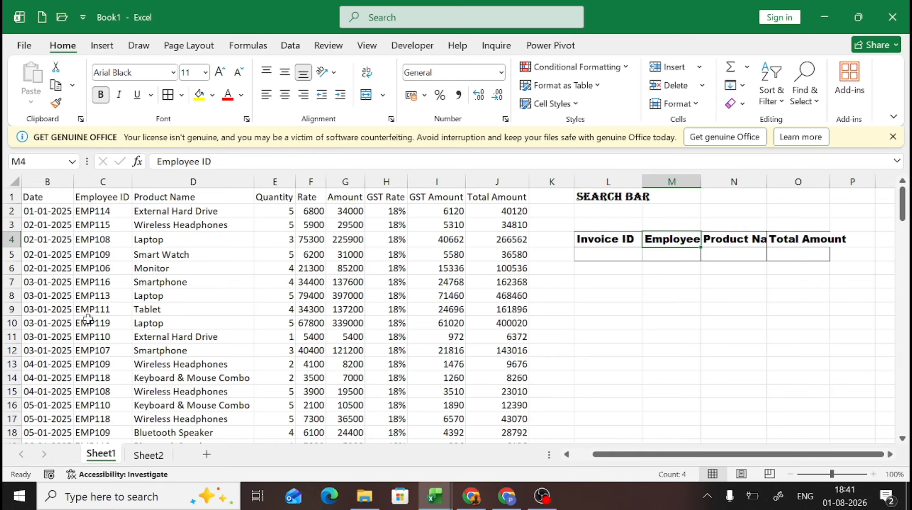
{"action": "key", "text": "Left"}
{"action": "key", "text": "ctrl+shift+Right"}
{"action": "key", "text": "alt"}
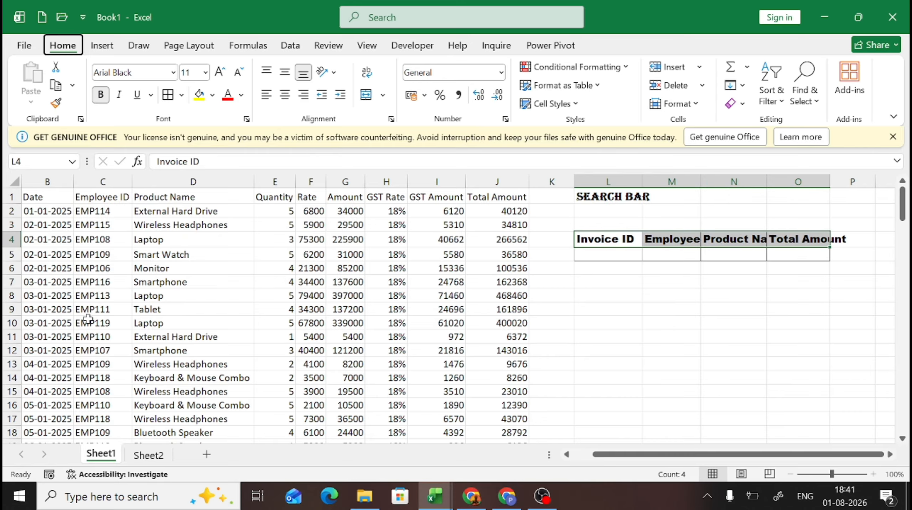
{"action": "key", "text": "h"}
{"action": "key", "text": "o"}
{"action": "key", "text": "i"}
- AutoFit column L to the width of the Search Bar title in L1
{"action": "key", "text": "Up"}
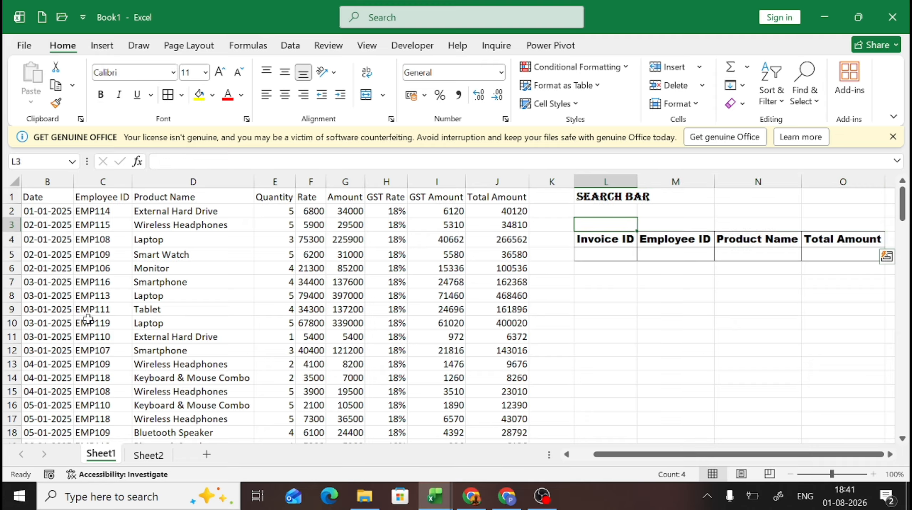
{"action": "key", "text": "Left"}
{"action": "key", "text": "Up"}
{"action": "key", "text": "Left"}
{"action": "key", "text": "Up"}
{"action": "key", "text": "Right"}
{"action": "key", "text": "Right"}
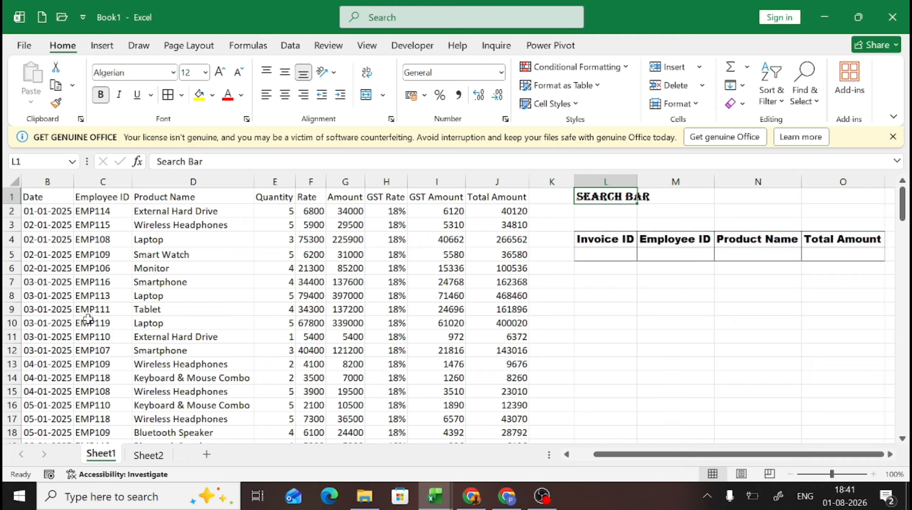
{"action": "key", "text": "alt"}
{"action": "key", "text": "h"}
{"action": "key", "text": "o"}
{"action": "key", "text": "i"}
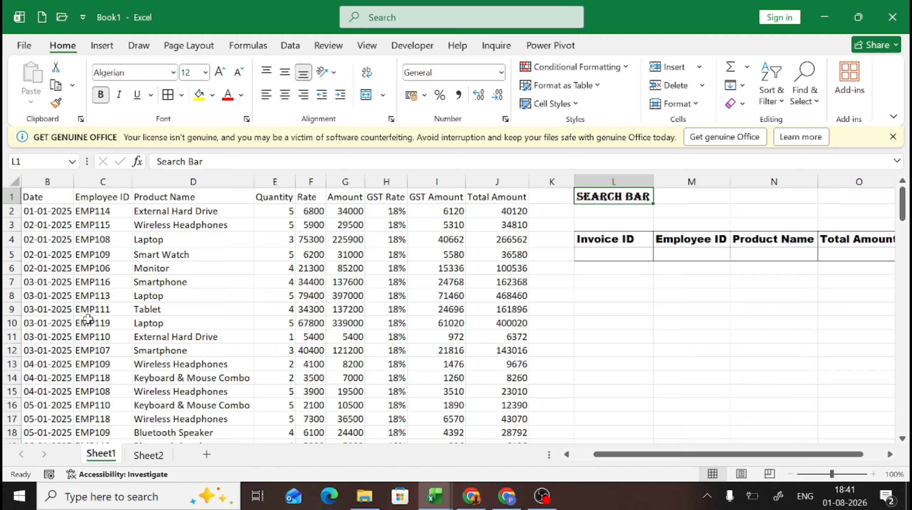
- Apply all borders to the Search Bar title and the blank cell below it, L1:L2
{"action": "key", "text": "shift+Down"}
{"action": "key", "text": "alt"}
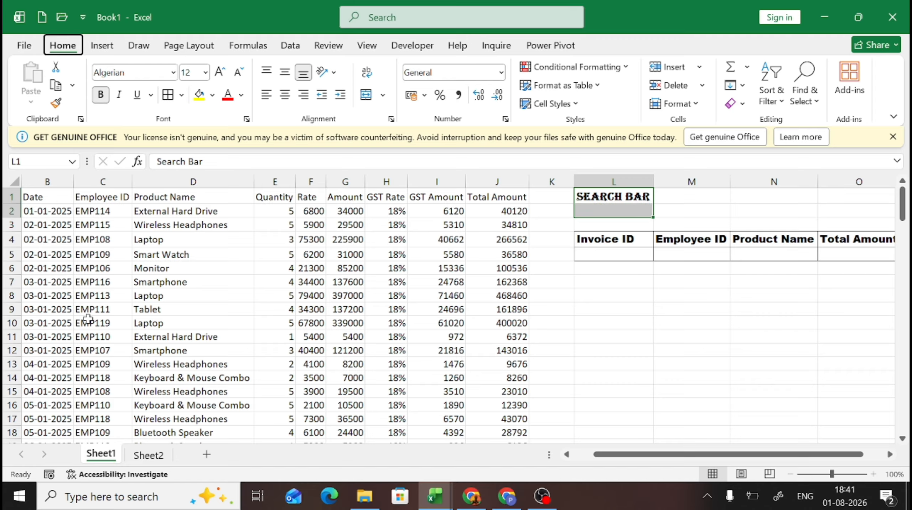
{"action": "key", "text": "h"}
{"action": "key", "text": "b"}
{"action": "key", "text": "a"}
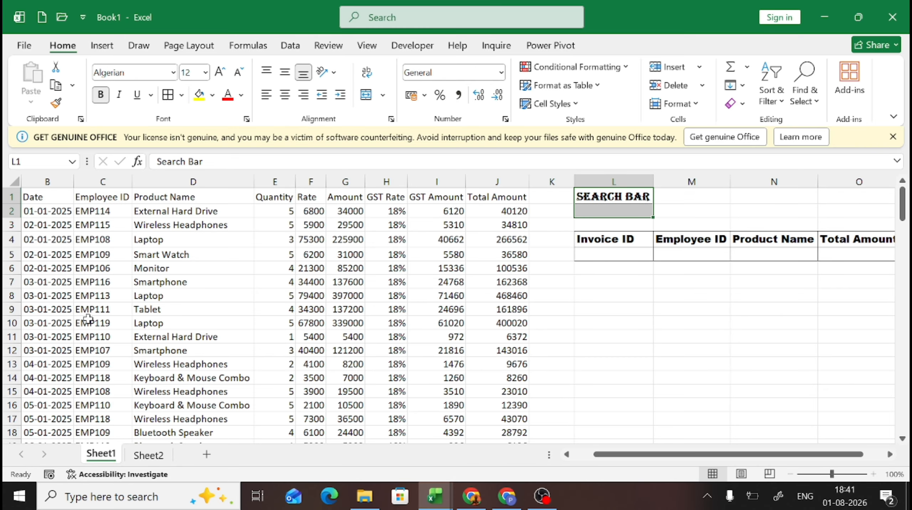
- Fill the Search Bar title cell L1 with the light gold theme colour, the third tint in the gold column
{"action": "key", "text": "shift+Up"}
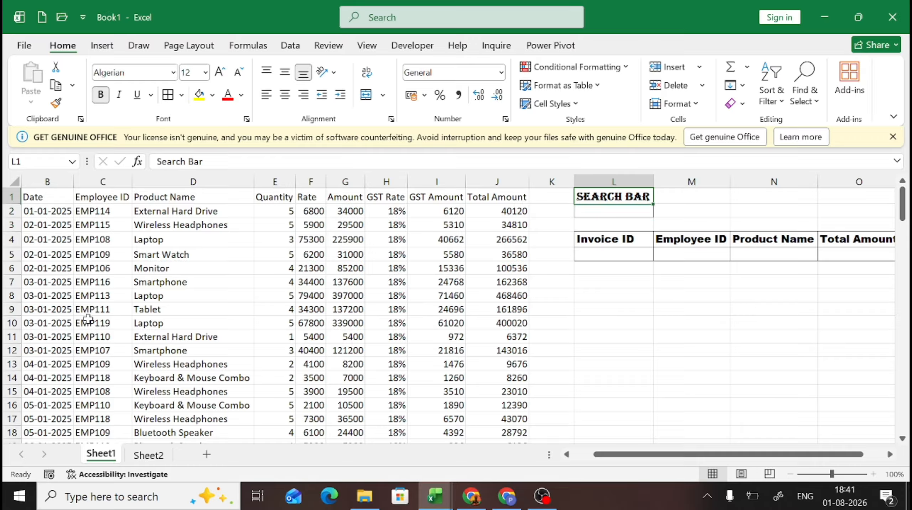
{"action": "key", "text": "alt"}
{"action": "key", "text": "h"}
{"action": "key", "text": "h"}
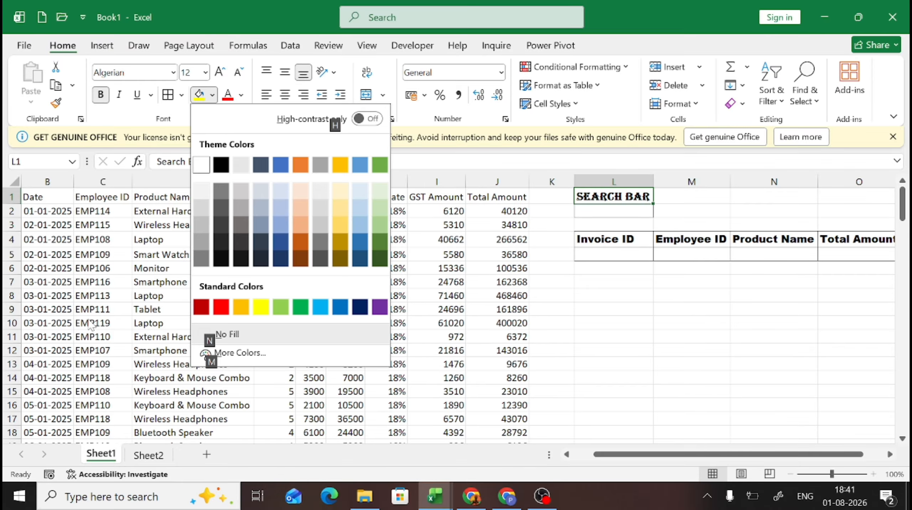
{"action": "key", "text": "Down"}
{"action": "key", "text": "Down"}
{"action": "key", "text": "Right"}
{"action": "key", "text": "Right"}
{"action": "key", "text": "Right"}
{"action": "key", "text": "Right"}
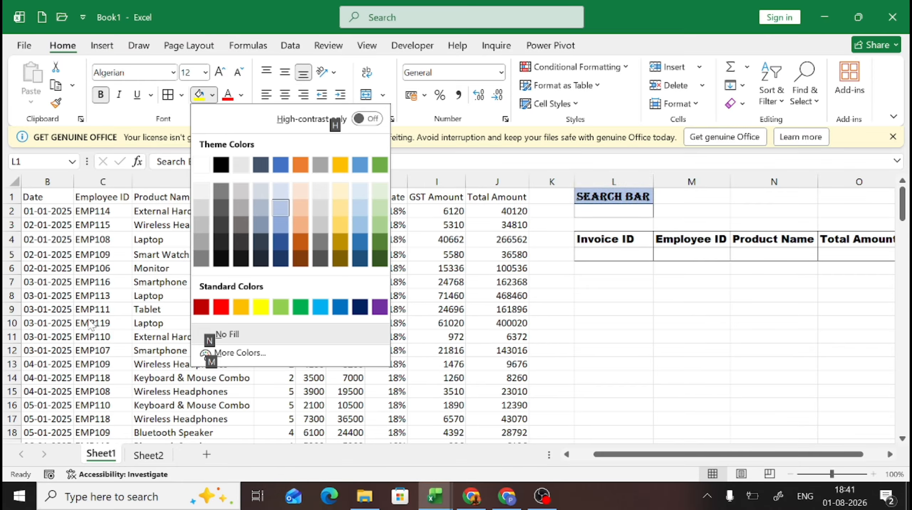
{"action": "key", "text": "Down"}
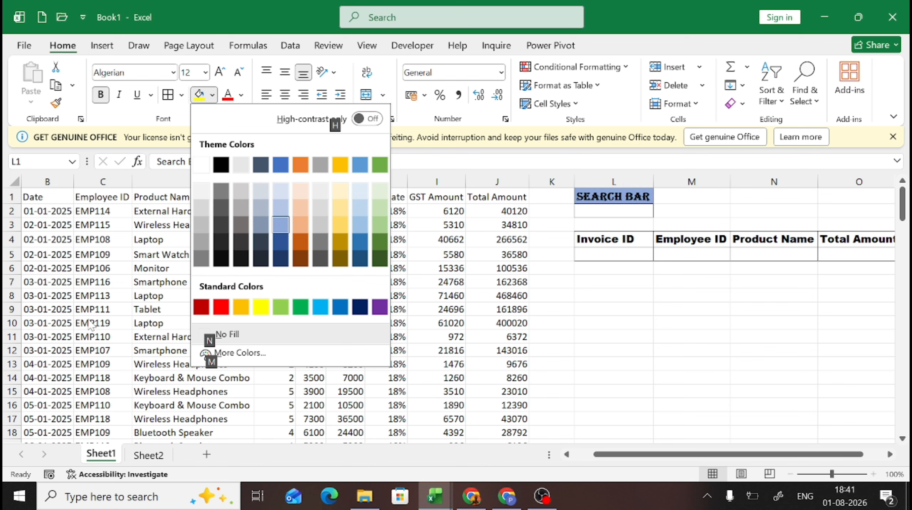
{"action": "key", "text": "Right"}
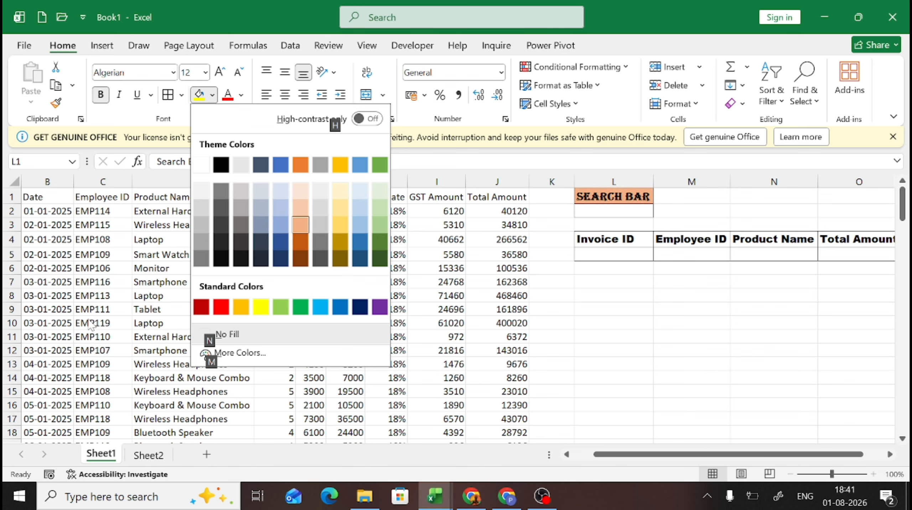
{"action": "key", "text": "Right"}
{"action": "key", "text": "Right"}
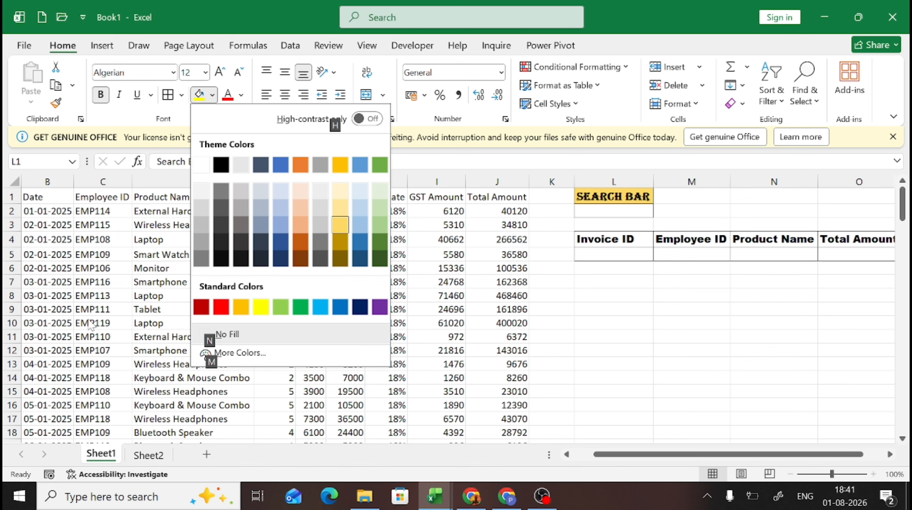
{"action": "key", "text": "Return"}
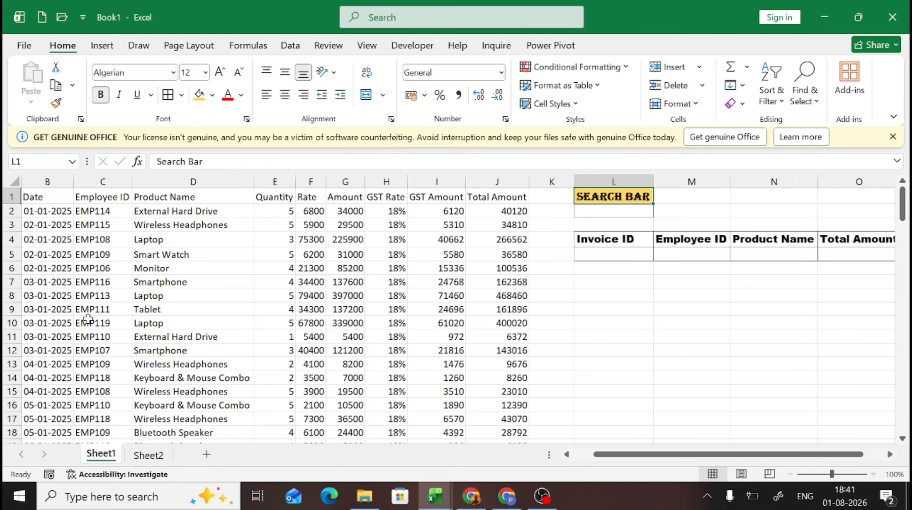
- Set the font size of the Search Bar title in L1 to 14
{"action": "key", "text": "alt"}
{"action": "key", "text": "h"}
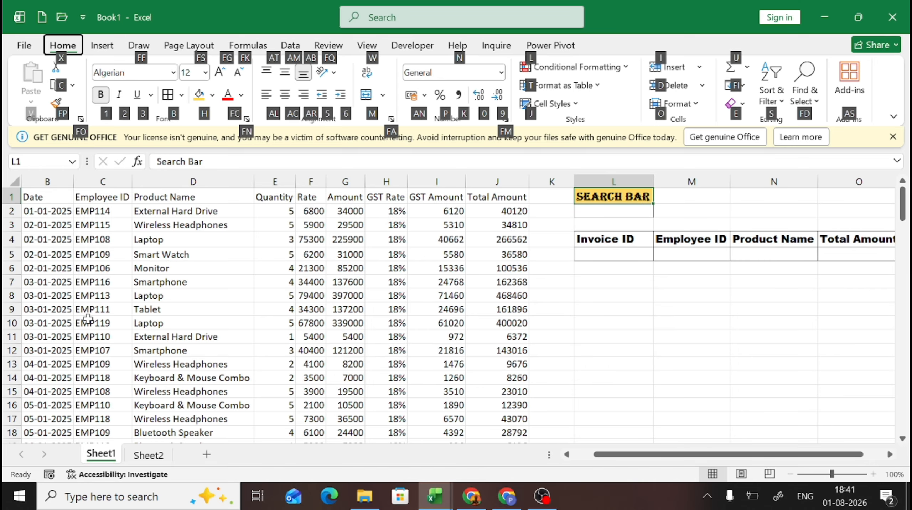
{"action": "key", "text": "f"}
{"action": "key", "text": "s"}
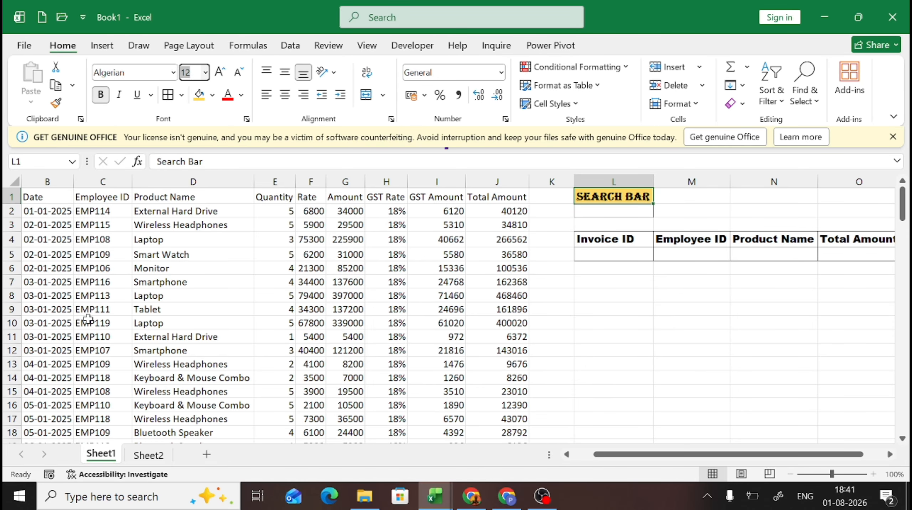
{"action": "key", "text": "alt+Down"}
{"action": "key", "text": "Down"}
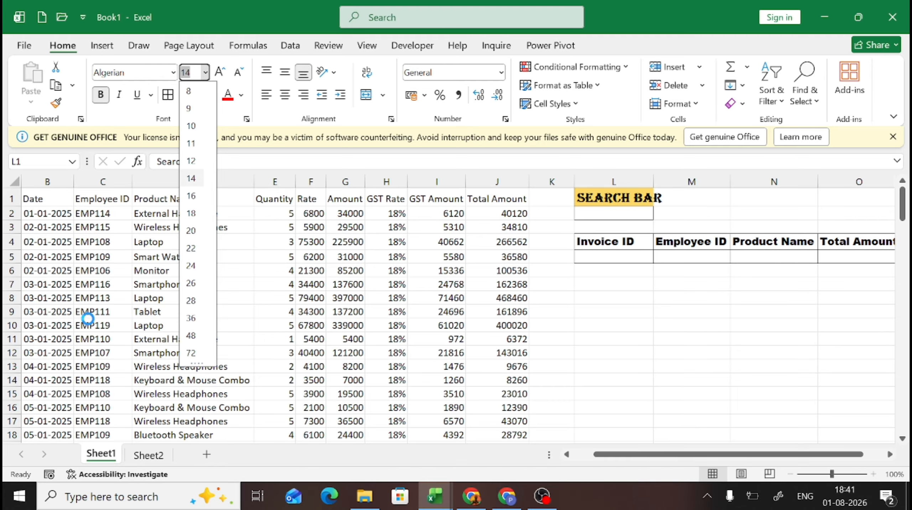
{"action": "key", "text": "Return"}
- AutoFit column L to the enlarged Search Bar title
{"action": "key", "text": "alt"}
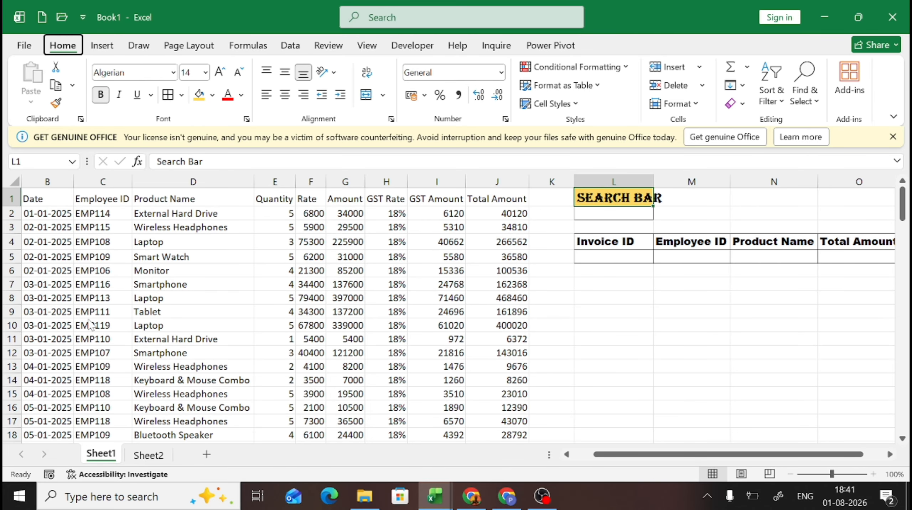
{"action": "key", "text": "h"}
{"action": "key", "text": "o"}
{"action": "key", "text": "i"}
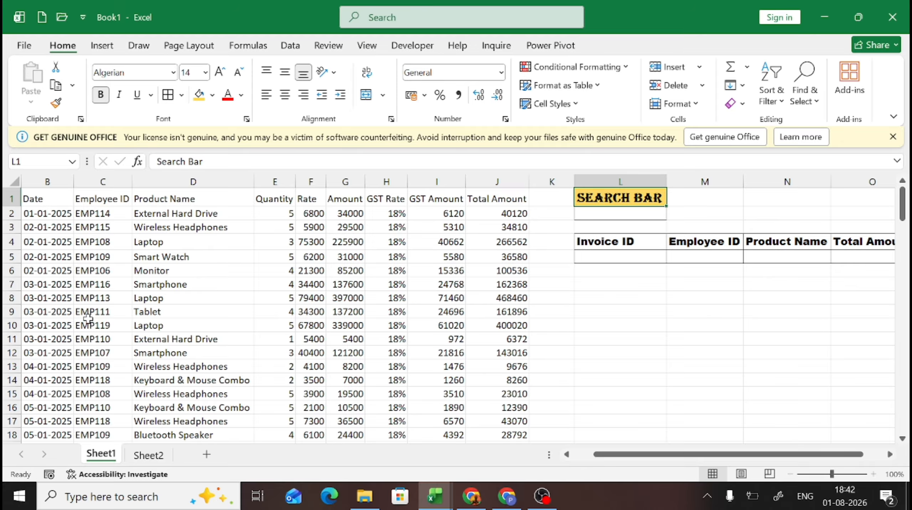
- Fill the lookup headers in L4:O4 with the same light gold theme colour as the Search Bar title
{"action": "key", "text": "Down"}
{"action": "key", "text": "Down"}
{"action": "key", "text": "Down"}
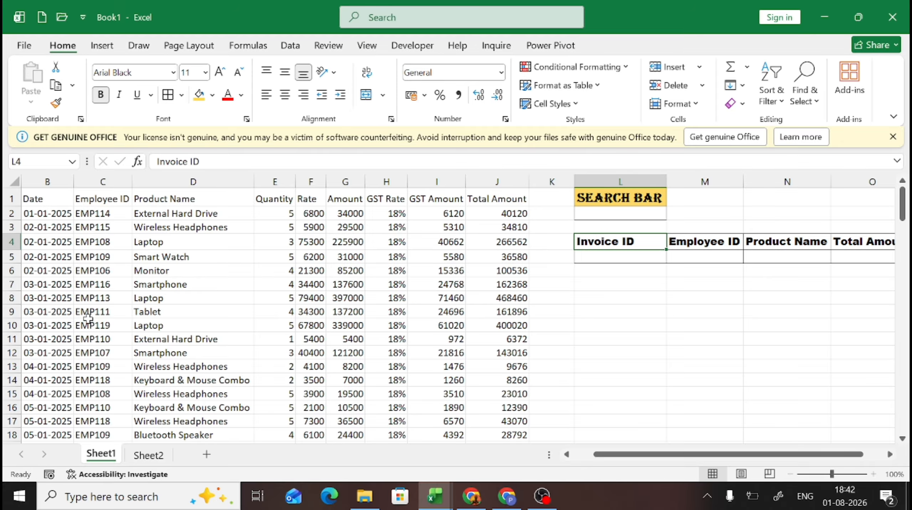
{"action": "key", "text": "shift+Right"}
{"action": "key", "text": "shift+Right"}
{"action": "key", "text": "shift+Right"}
{"action": "key", "text": "alt+h"}
{"action": "key", "text": "h"}
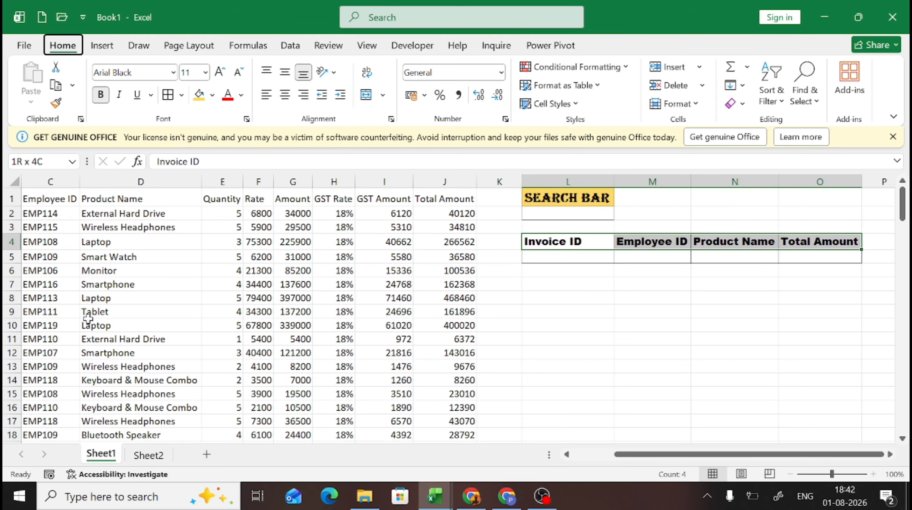
{"action": "key", "text": "Down"}
{"action": "key", "text": "Right"}
{"action": "key", "text": "Right"}
{"action": "key", "text": "Right"}
{"action": "key", "text": "Right"}
{"action": "key", "text": "Right"}
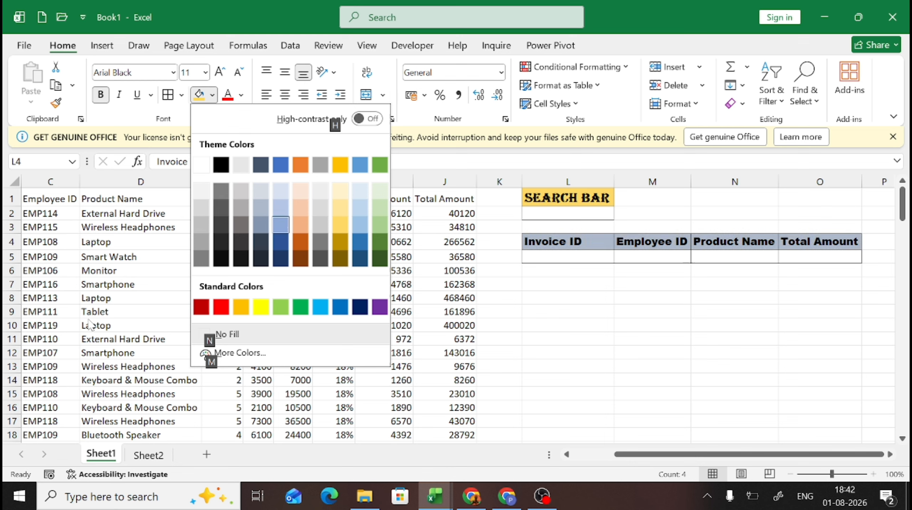
{"action": "key", "text": "Right"}
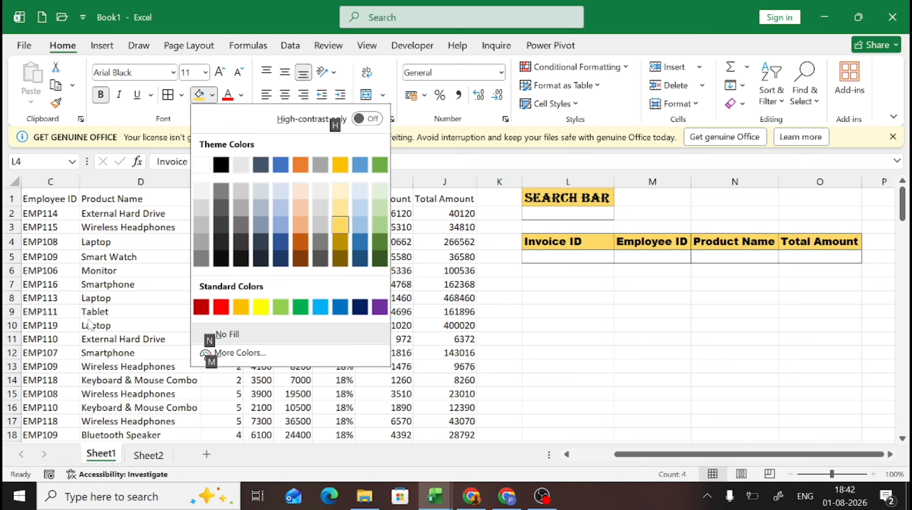
{"action": "key", "text": "Return"}
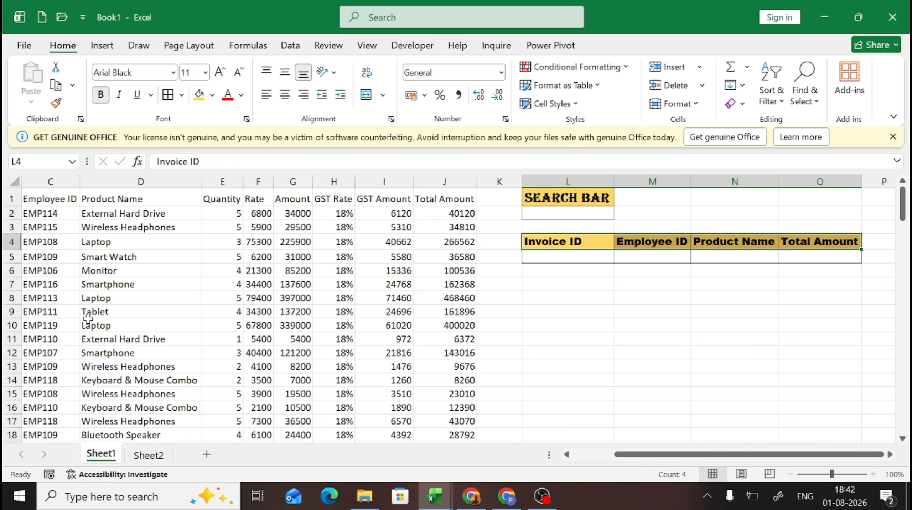
{"action": "key", "text": "Up"}
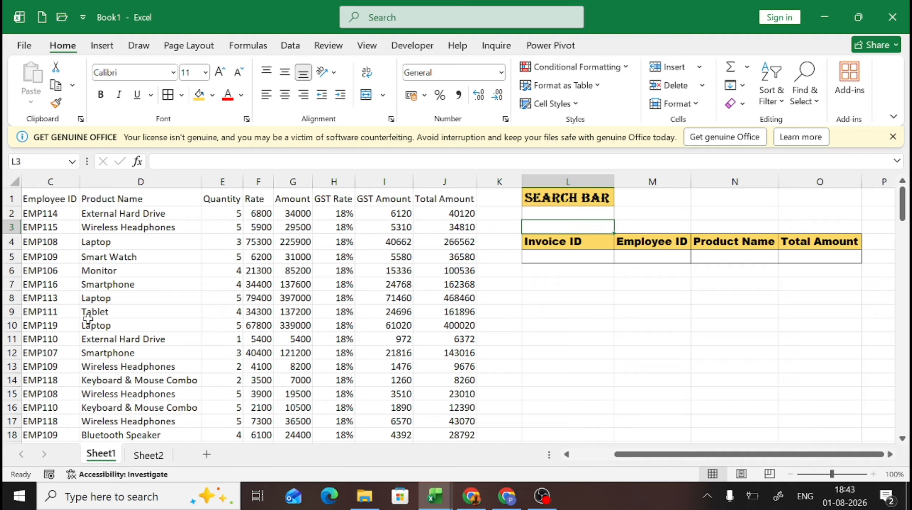
{"action": "key", "text": "Up"}
{"action": "key", "text": "Up"}
{"action": "key", "text": "Left"}
{"action": "key", "text": "Left"}
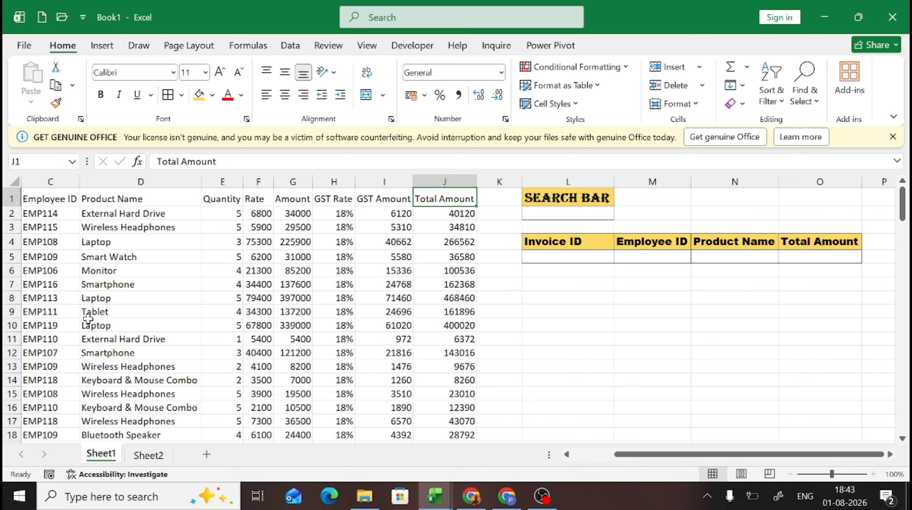
- Begin the fourth task description in Sheet2 cell B5 with the text "Get Employee ID and"
{"action": "key", "text": "ctrl+Page_Down"}
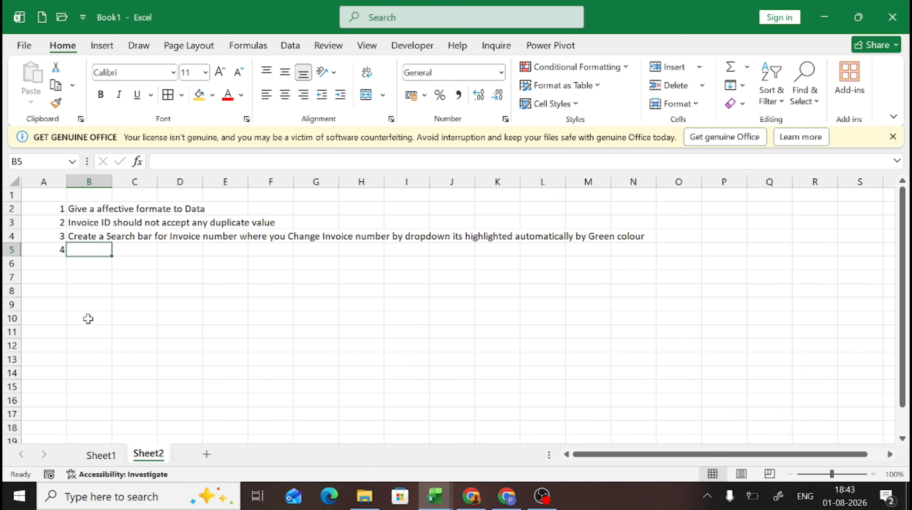
{"action": "type", "text": "C"}
{"action": "key", "text": "BackSpace"}
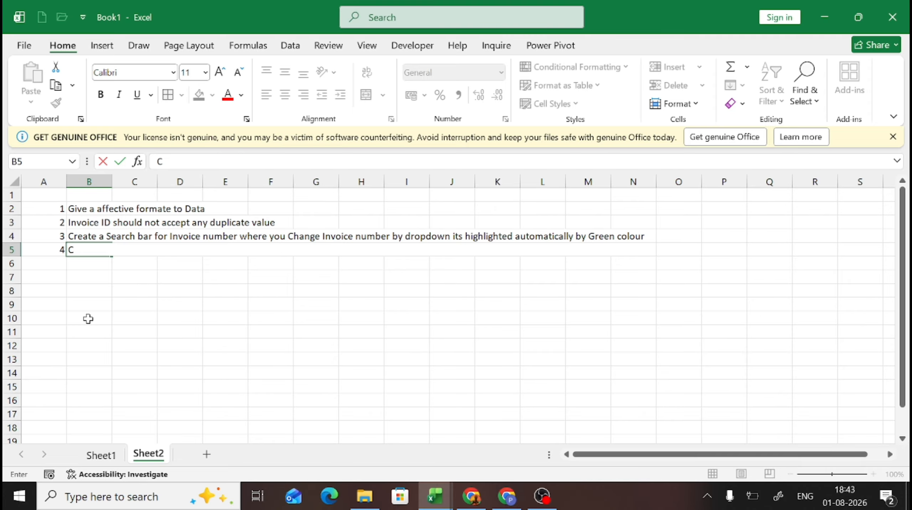
{"action": "key", "text": "BackSpace"}
{"action": "type", "text": "Get Employee"}
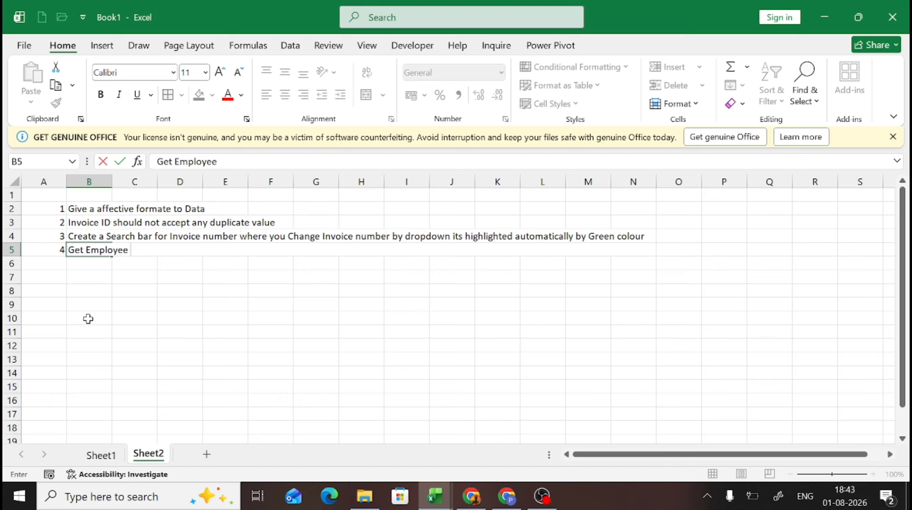
{"action": "type", "text": " ID and"}
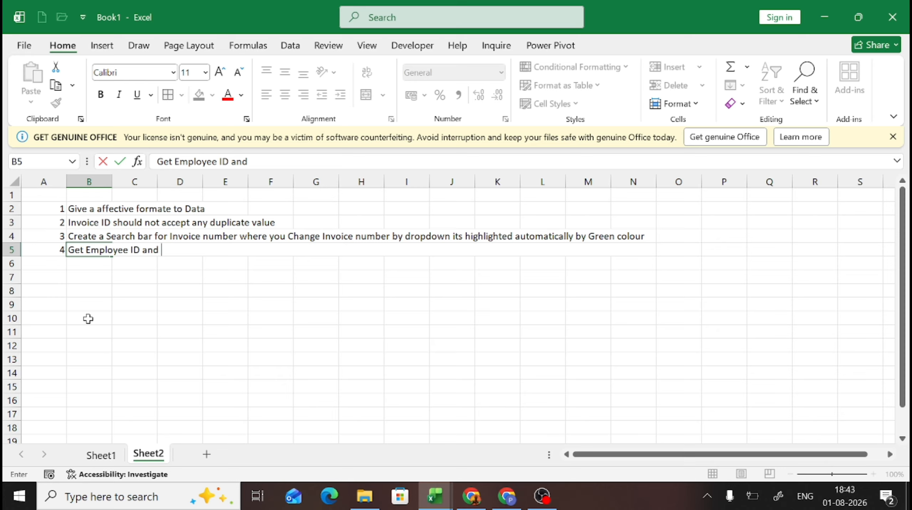
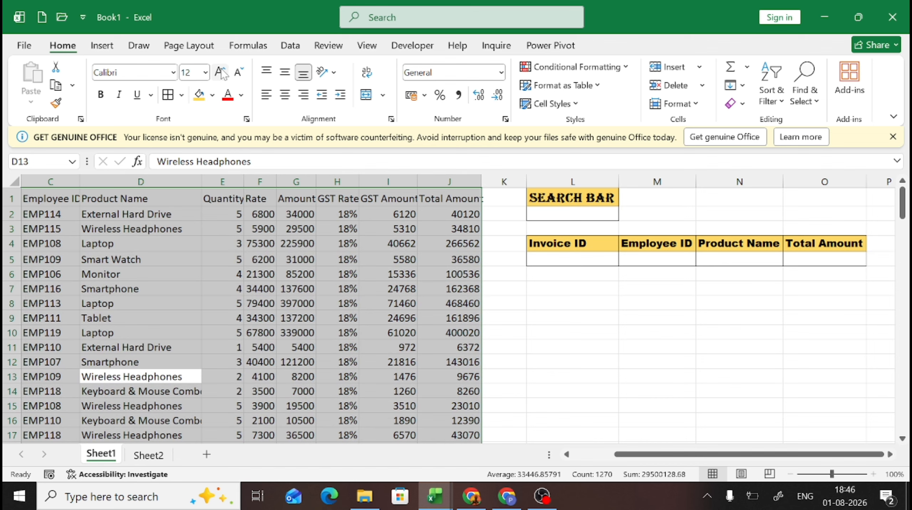
- Increase the font size of the whole sales dataset on Sheet1 to 14
{"action": "left_click", "coordinate": [220, 73]}
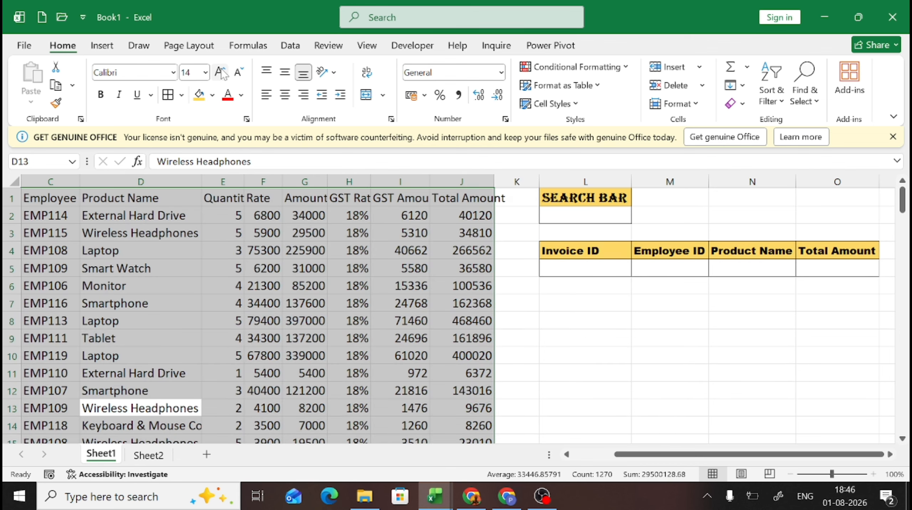
{"action": "double_click", "coordinate": [77, 181]}
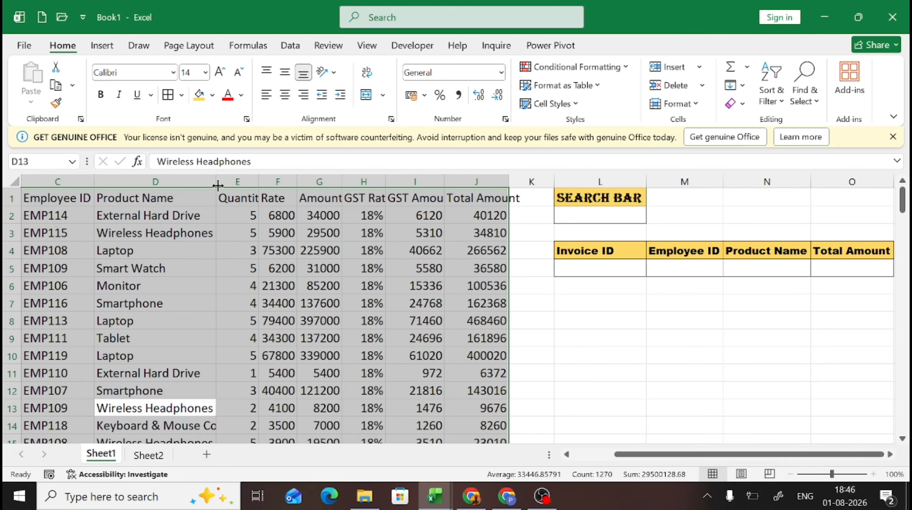
{"action": "double_click", "coordinate": [259, 182]}
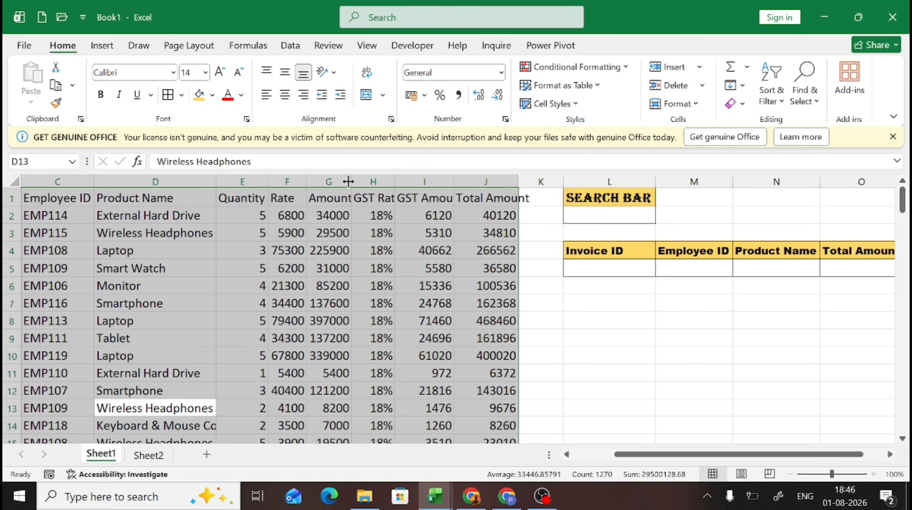
{"action": "double_click", "coordinate": [349, 182]}
{"action": "double_click", "coordinate": [399, 177]}
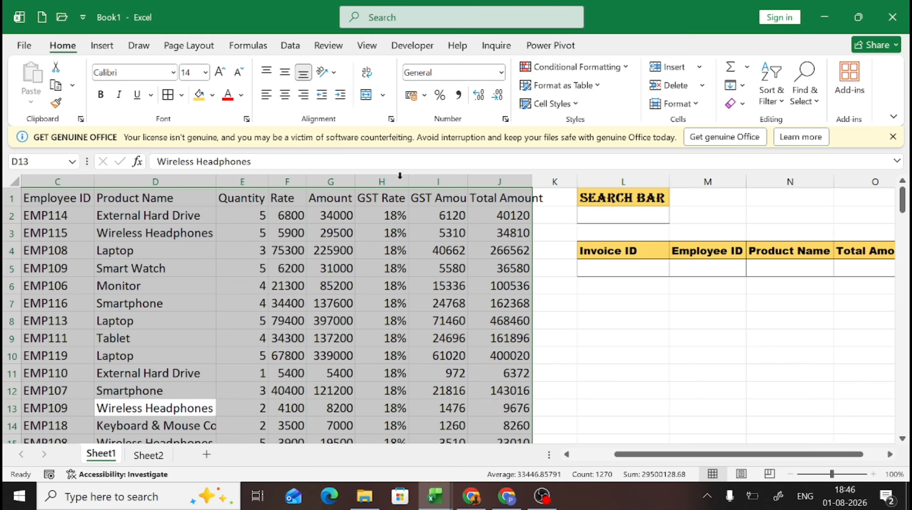
{"action": "key", "text": "ctrl+z"}
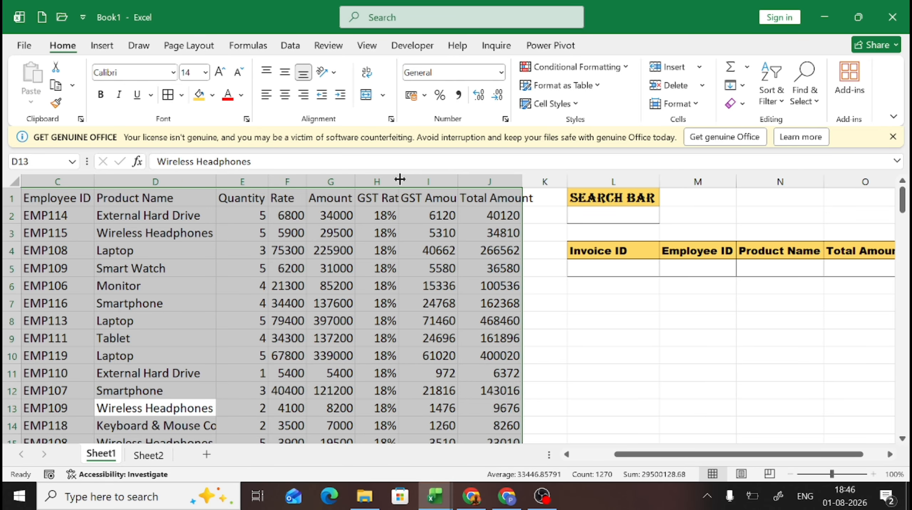
{"action": "key", "text": "ctrl+z"}
{"action": "key", "text": "ctrl+z"}
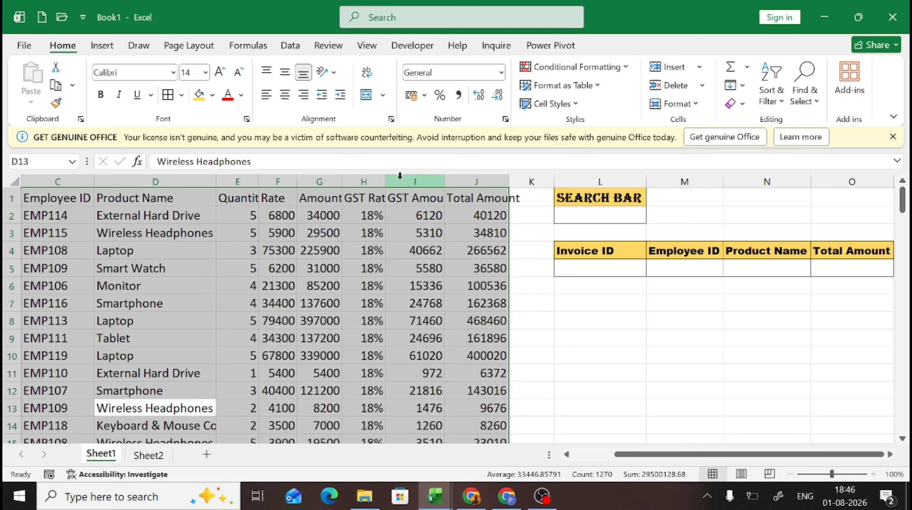
- AutoFit all columns of the selected sales dataset to the enlarged text
{"action": "key", "text": "alt"}
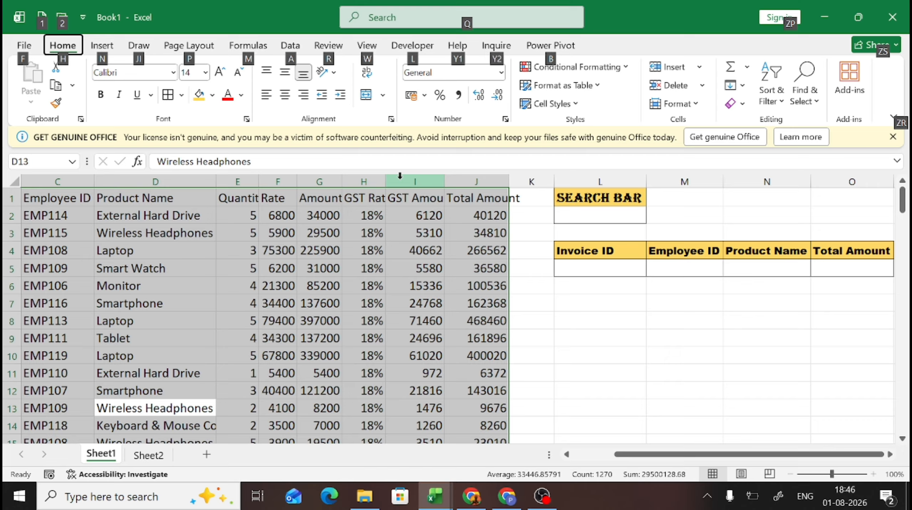
{"action": "key", "text": "h"}
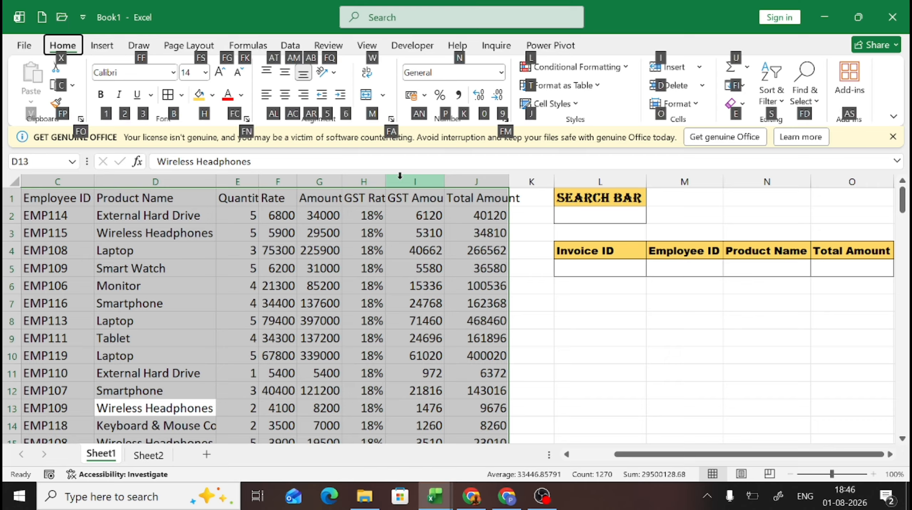
{"action": "key", "text": "o"}
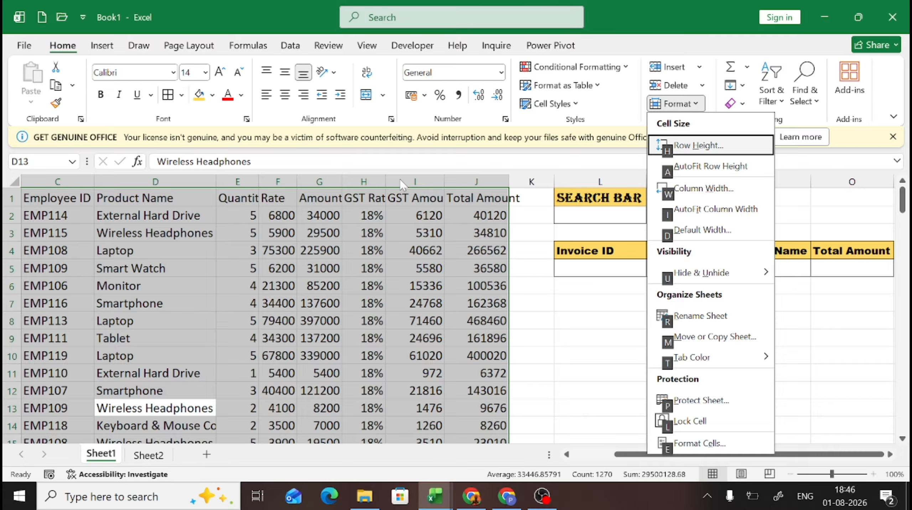
{"action": "key", "text": "i"}
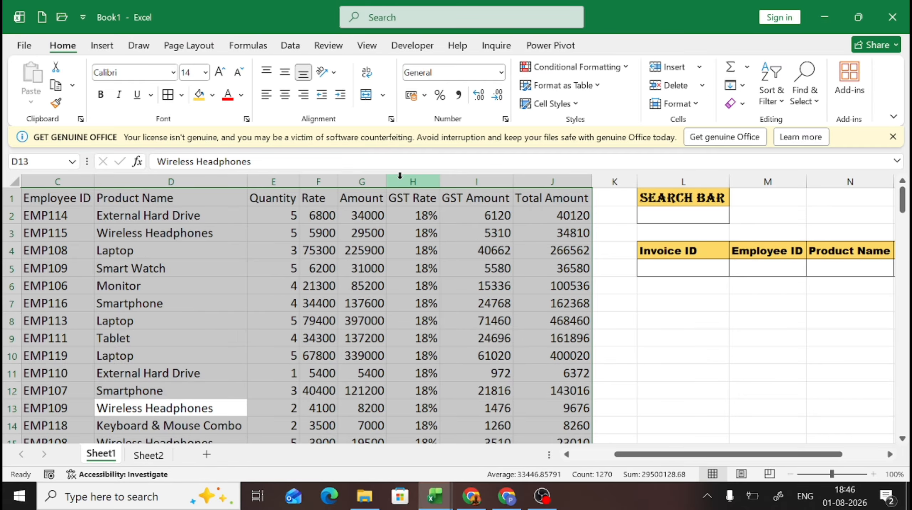
{"action": "key", "text": "Up"}
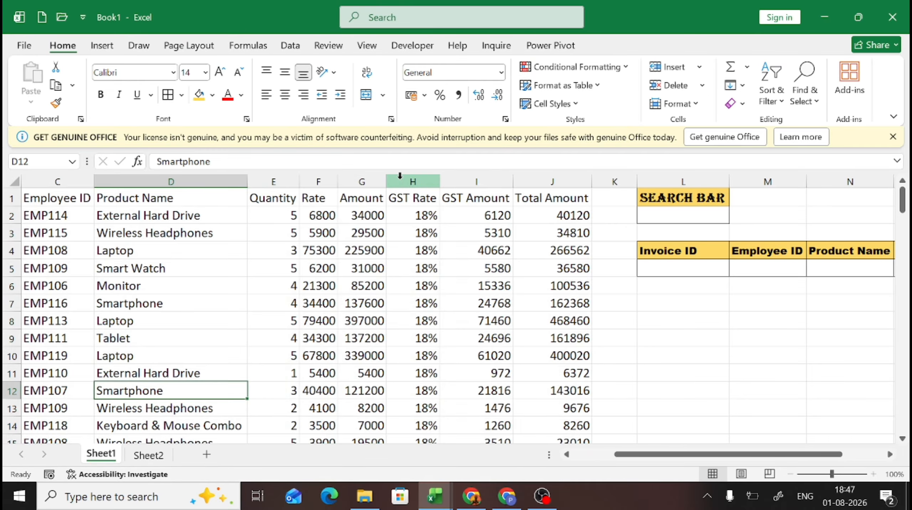
- Make the column headers in C1:J1 bold and increase their font size to 18
{"action": "key", "text": "ctrl+Up"}
{"action": "key", "text": "Left"}
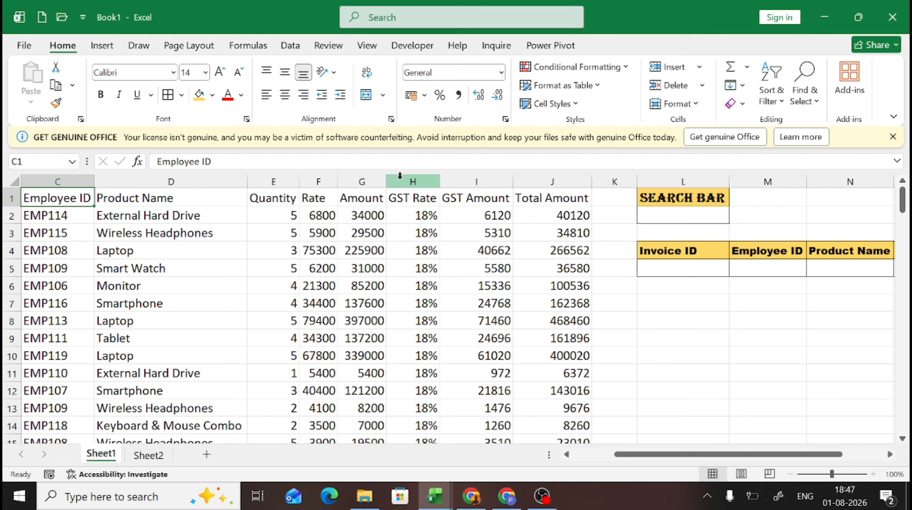
{"action": "key", "text": "ctrl+shift+Right"}
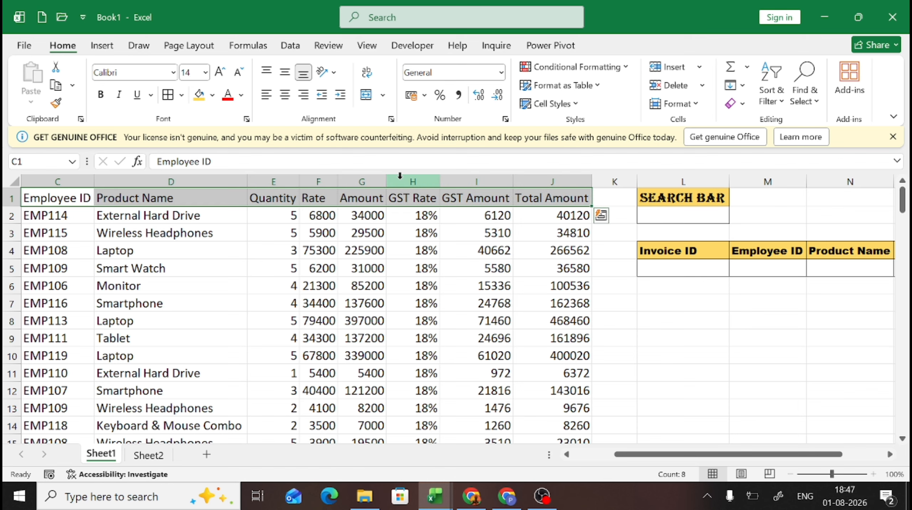
{"action": "key", "text": "ctrl+b"}
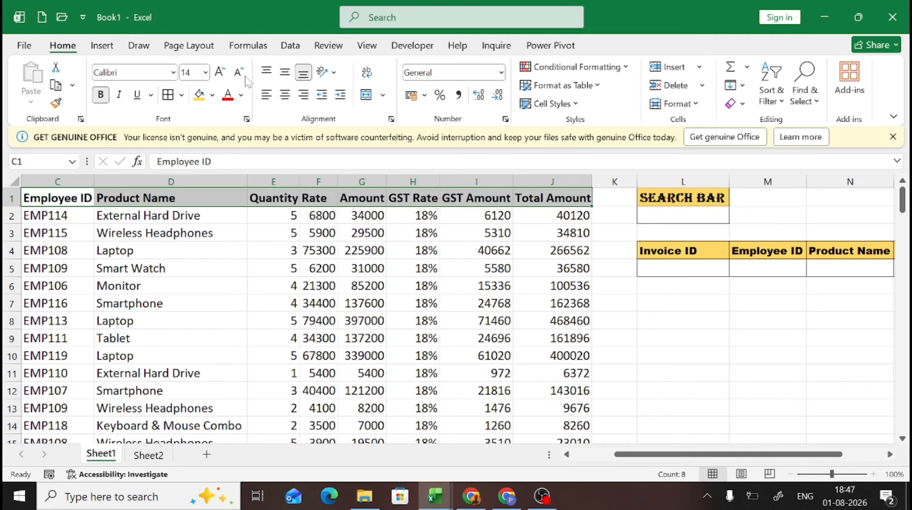
{"action": "left_click", "coordinate": [221, 73]}
{"action": "left_click", "coordinate": [220, 73]}
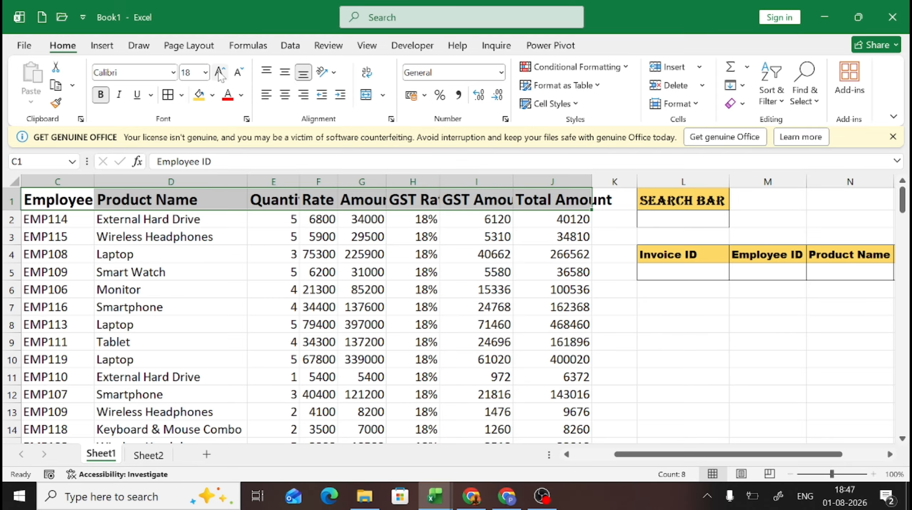
- AutoFit columns C to J to the enlarged bold headers
{"action": "key", "text": "alt+h"}
{"action": "key", "text": "o"}
{"action": "key", "text": "i"}
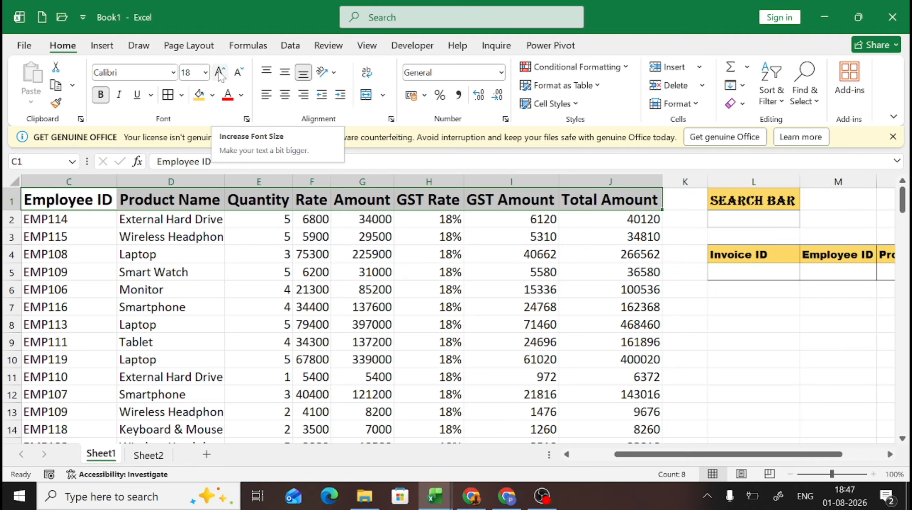
- Increase the font size of the data rows in C2:J127 to 16
{"action": "key", "text": "Down"}
{"action": "key", "text": "ctrl+shift+Down"}
{"action": "key", "text": "ctrl+shift+Right"}
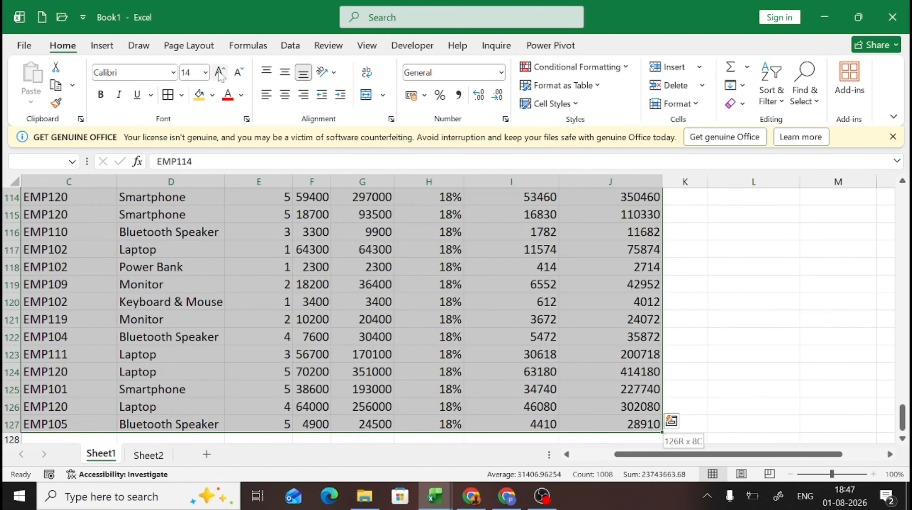
{"action": "left_click", "coordinate": [220, 72]}
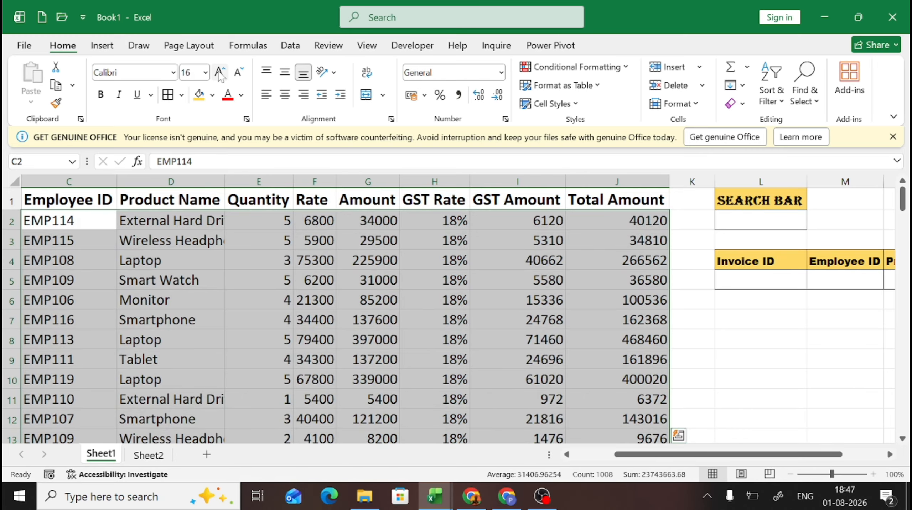
- Apply All Borders to the dataset range C1:J127, headers included
{"action": "key", "text": "Up"}
{"action": "key", "text": "ctrl+shift+Down"}
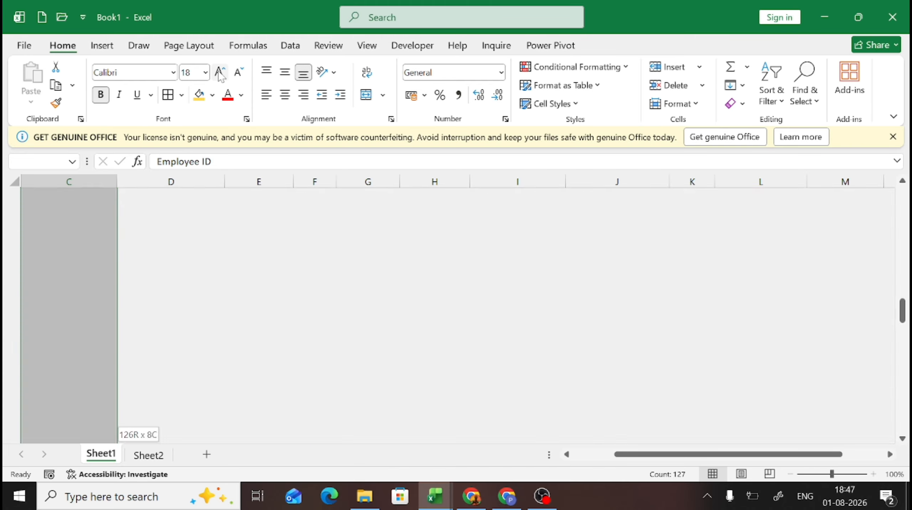
{"action": "key", "text": "ctrl+shift+Right"}
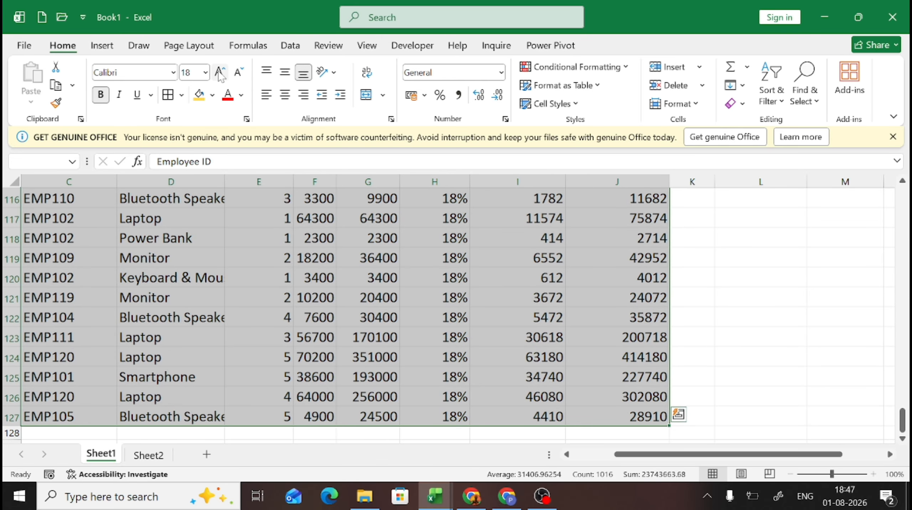
{"action": "left_click", "coordinate": [181, 100]}
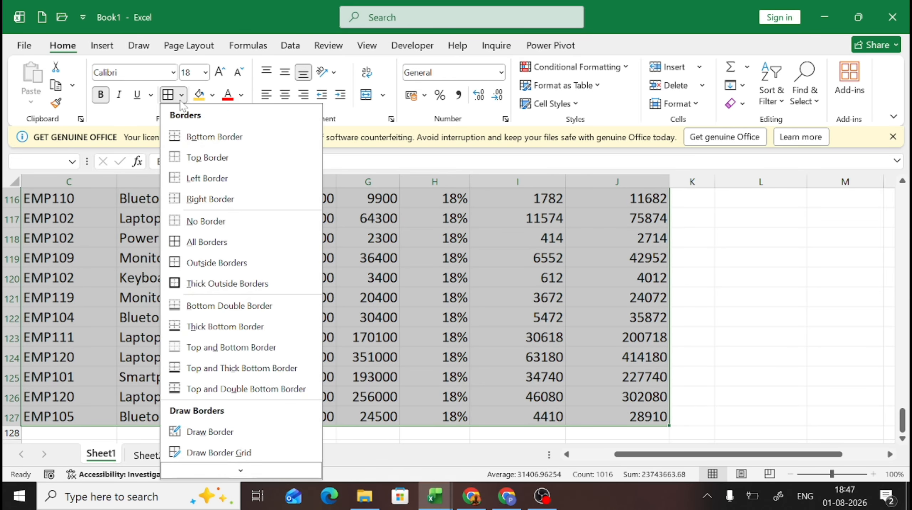
{"action": "left_click", "coordinate": [224, 244]}
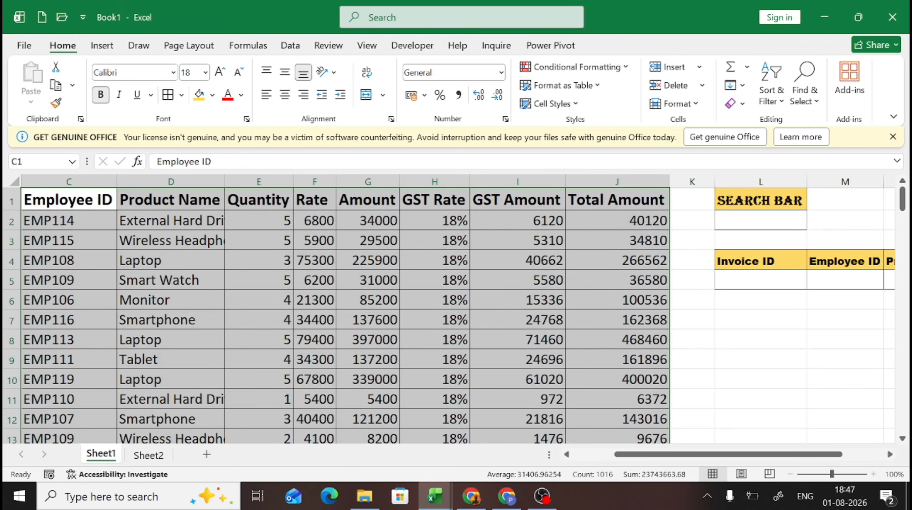
- Center the contents of C1:J127 horizontally and AutoFit the columns to their contents
{"action": "left_click", "coordinate": [289, 100]}
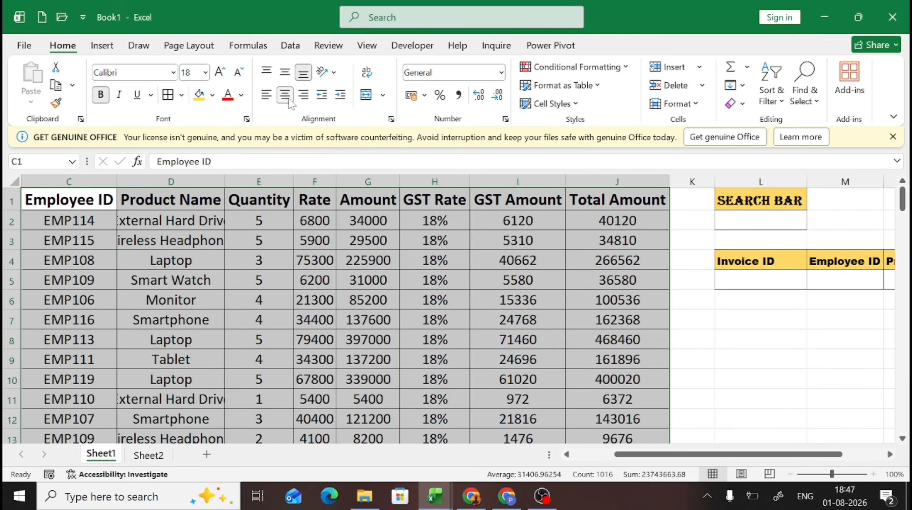
{"action": "key", "text": "alt"}
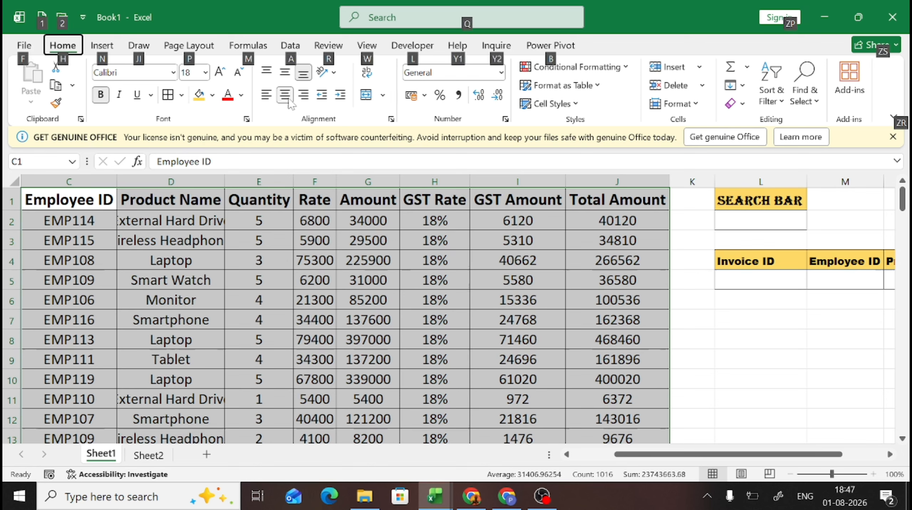
{"action": "key", "text": "h"}
{"action": "key", "text": "o"}
{"action": "key", "text": "i"}
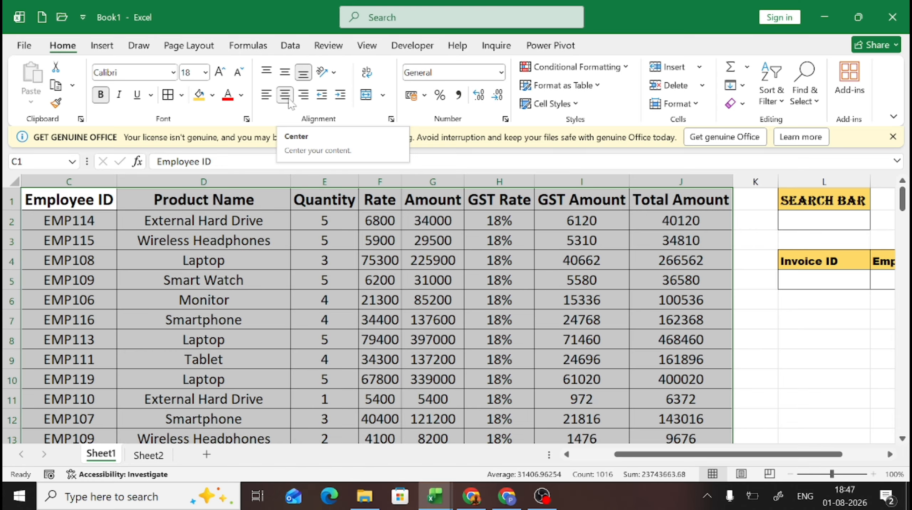
- Copy the formatting of the Employee ID header onto the Invoice ID and Date headers in A1:B1 with Format Painter
{"action": "left_click", "coordinate": [27, 268]}
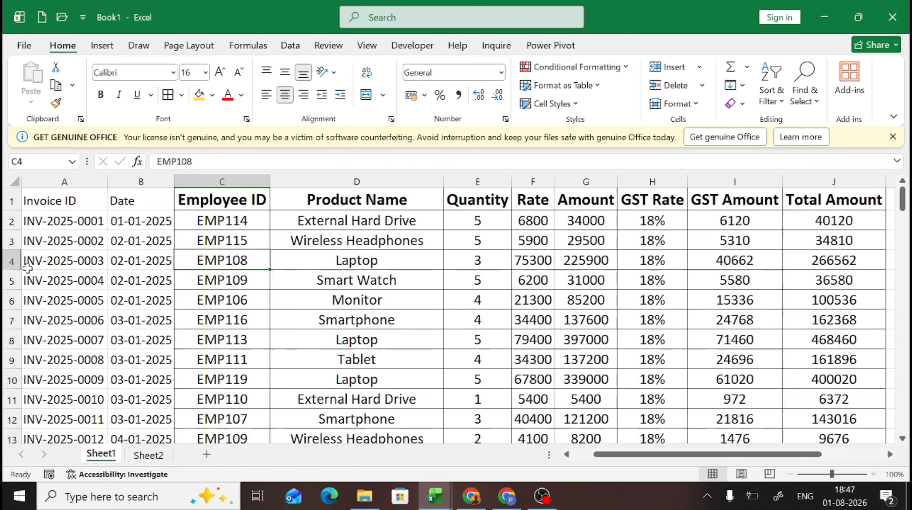
{"action": "left_click", "coordinate": [209, 195]}
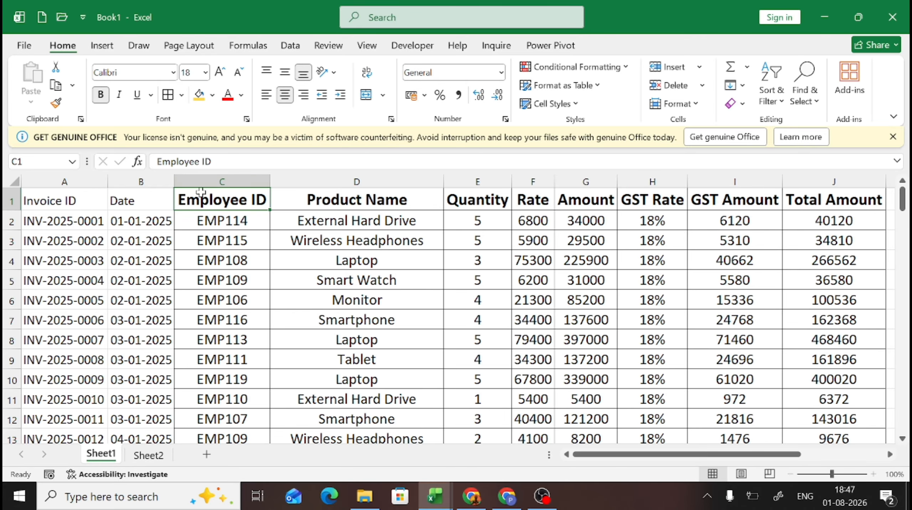
{"action": "left_click", "coordinate": [55, 103]}
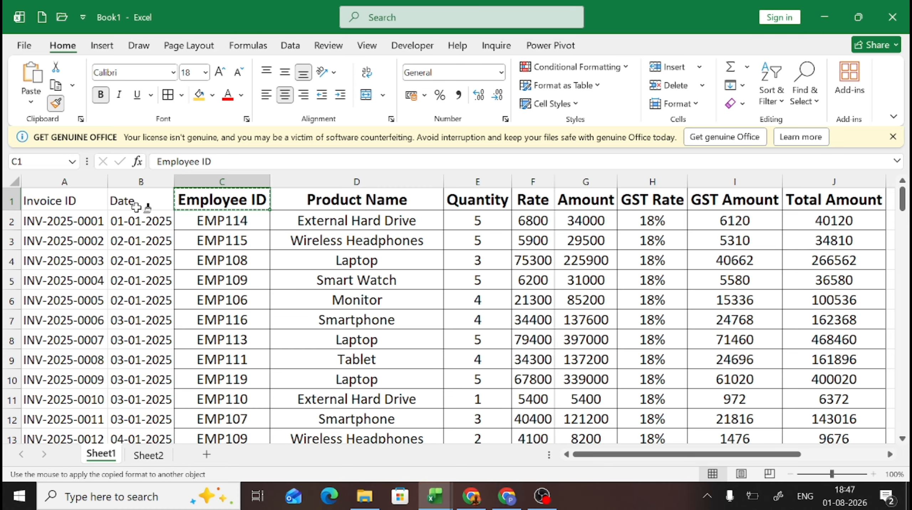
{"action": "left_click_drag", "start_coordinate": [135, 203], "coordinate": [71, 200]}
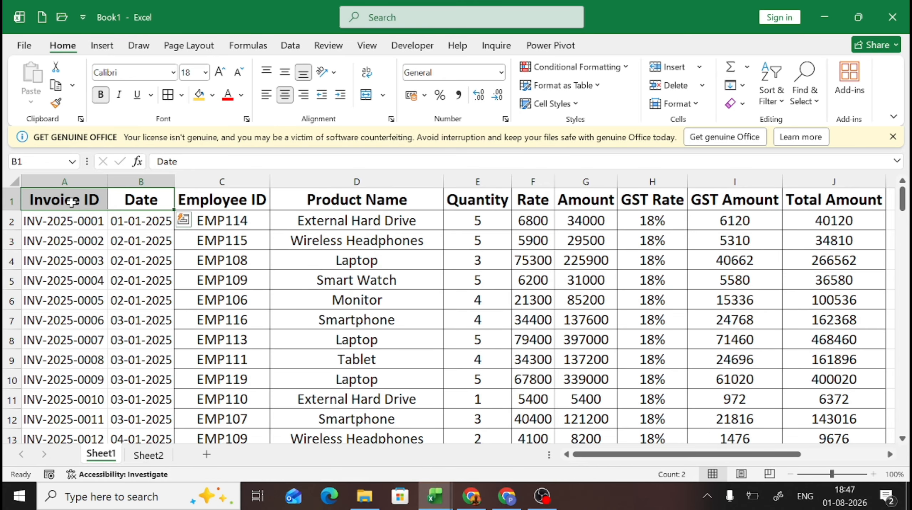
- Apply All Borders to the dataset rows A2:J127, including the Invoice ID and Date columns
{"action": "left_click", "coordinate": [69, 219]}
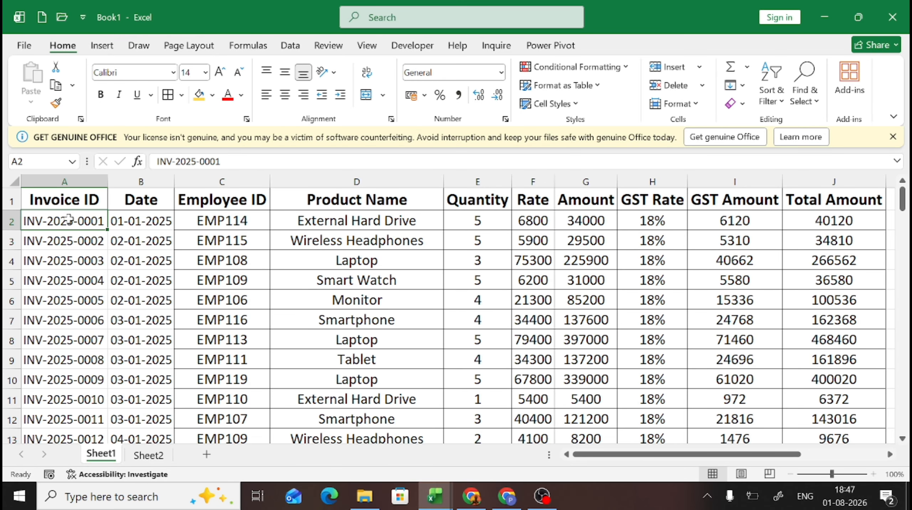
{"action": "key", "text": "ctrl+shift+Down"}
{"action": "key", "text": "ctrl+shift+Right"}
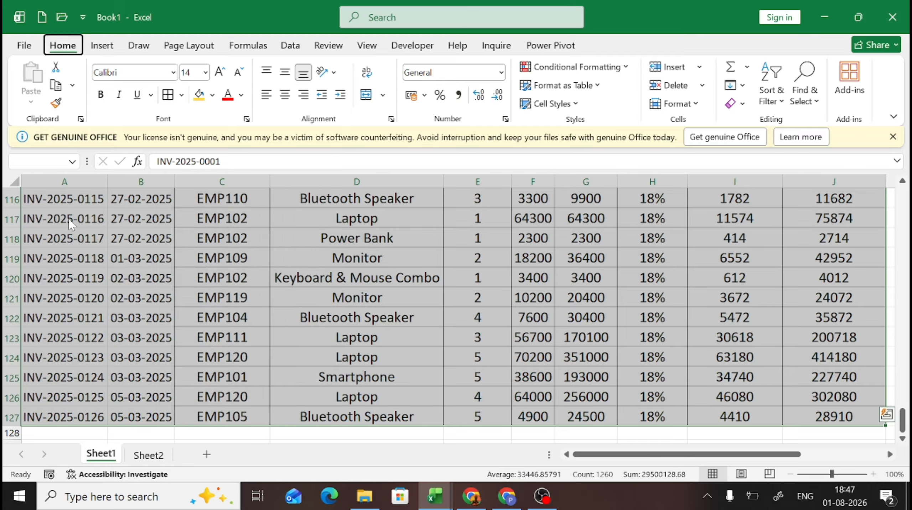
{"action": "key", "text": "ctrl+BackSpace"}
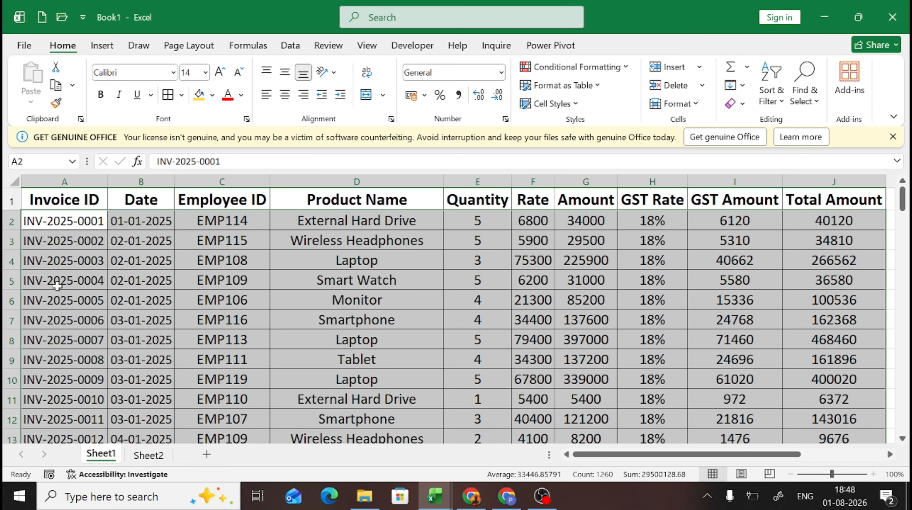
{"action": "left_click", "coordinate": [64, 222]}
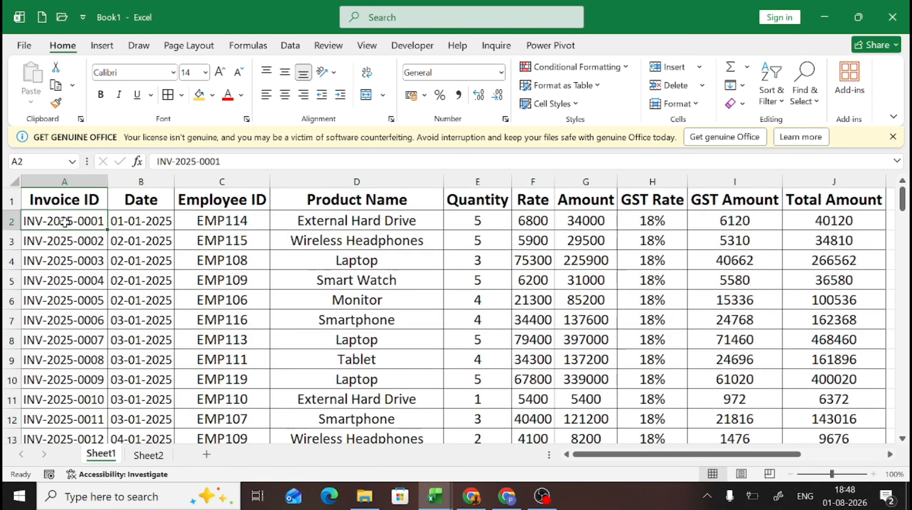
{"action": "key", "text": "ctrl+shift+Down"}
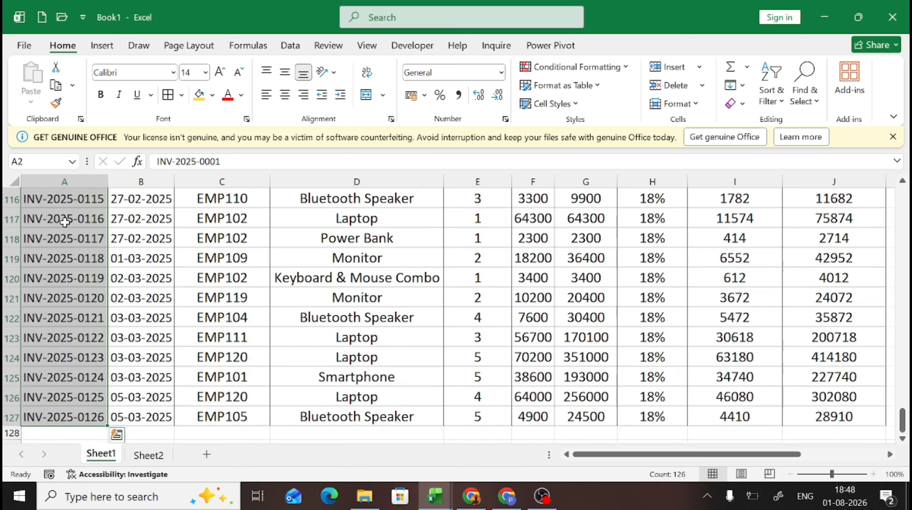
{"action": "key", "text": "shift+Right"}
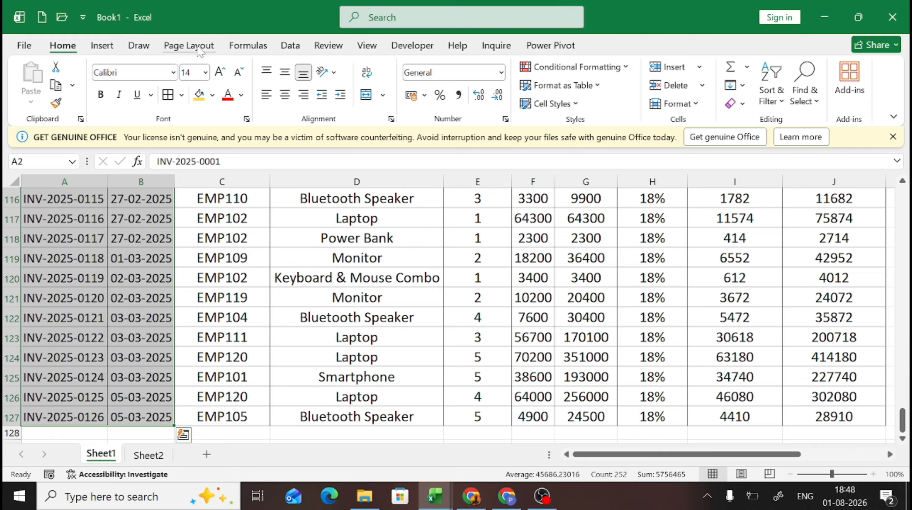
{"action": "left_click", "coordinate": [225, 263]}
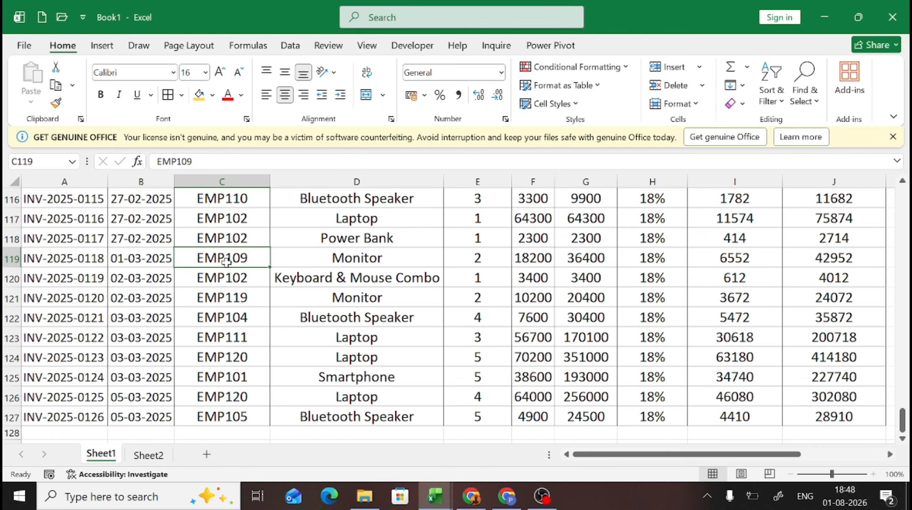
- Increase the font size of the invoice IDs and dates in A2:B127 to 16
{"action": "left_click", "coordinate": [173, 266]}
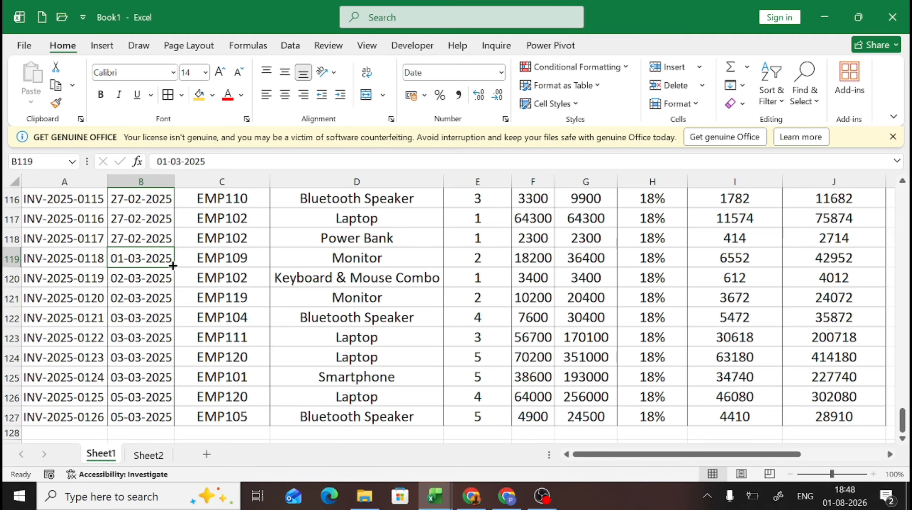
{"action": "double_click", "coordinate": [172, 265]}
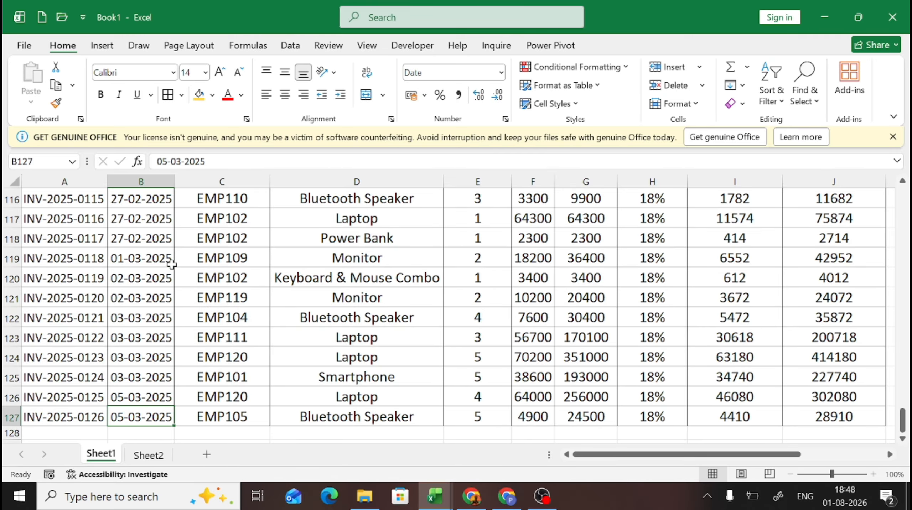
{"action": "key", "text": "ctrl+shift+Up"}
{"action": "key", "text": "shift+Down"}
{"action": "key", "text": "shift+Left"}
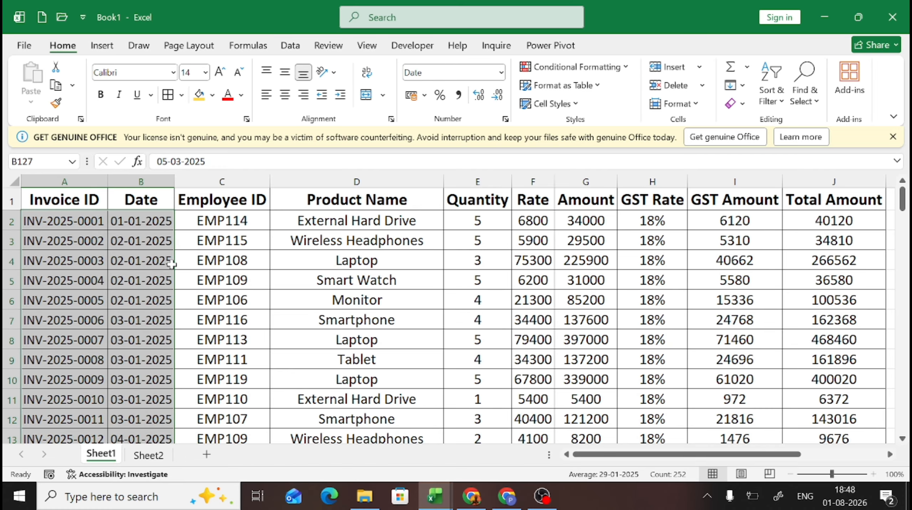
{"action": "left_click", "coordinate": [220, 73]}
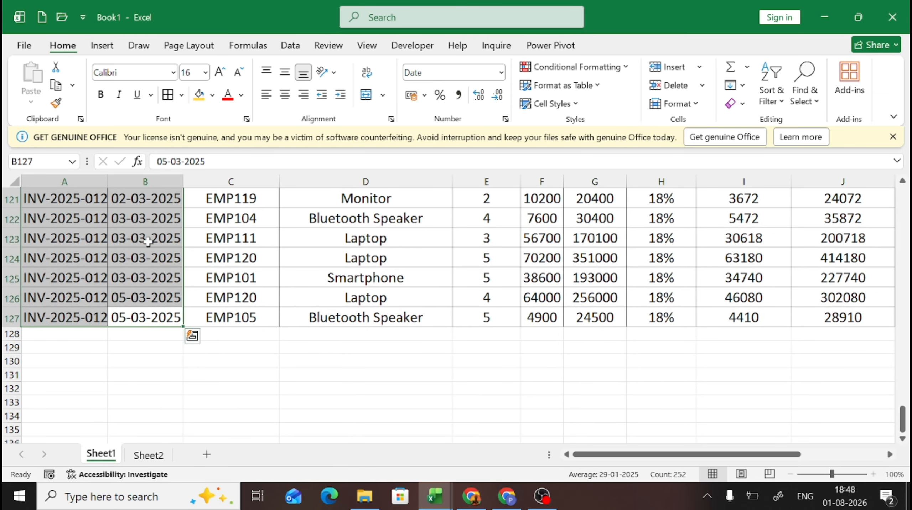
- Select the whole sales dataset from A1 and AutoFit all its columns to their contents
{"action": "key", "text": "ctrl+Up"}
{"action": "key", "text": "Down"}
{"action": "key", "text": "Down"}
{"action": "key", "text": "Down"}
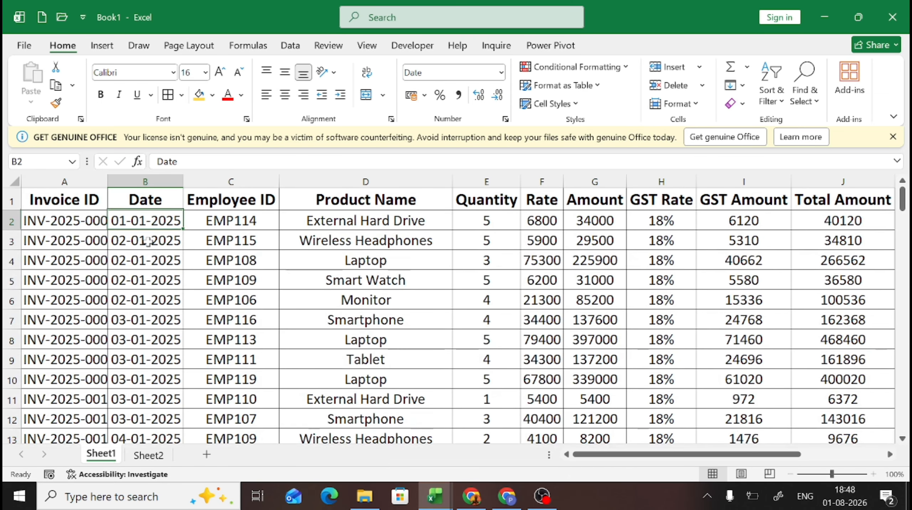
{"action": "key", "text": "Up"}
{"action": "key", "text": "Up"}
{"action": "key", "text": "Up"}
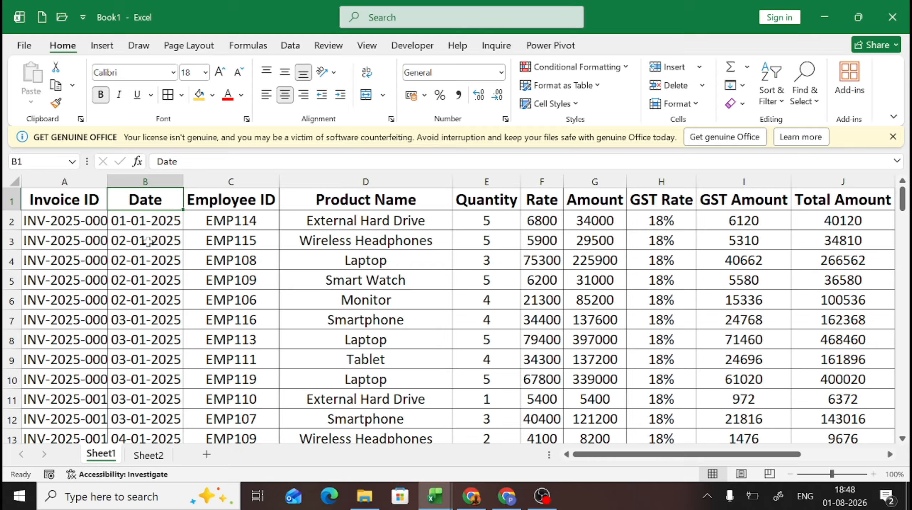
{"action": "key", "text": "Left"}
{"action": "key", "text": "ctrl+shift+End"}
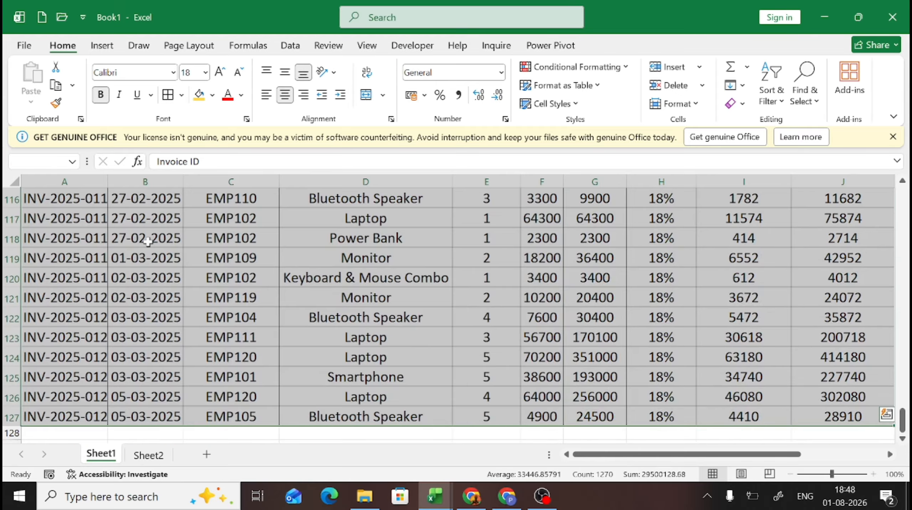
{"action": "key", "text": "alt"}
{"action": "key", "text": "h"}
{"action": "key", "text": "o"}
{"action": "key", "text": "i"}
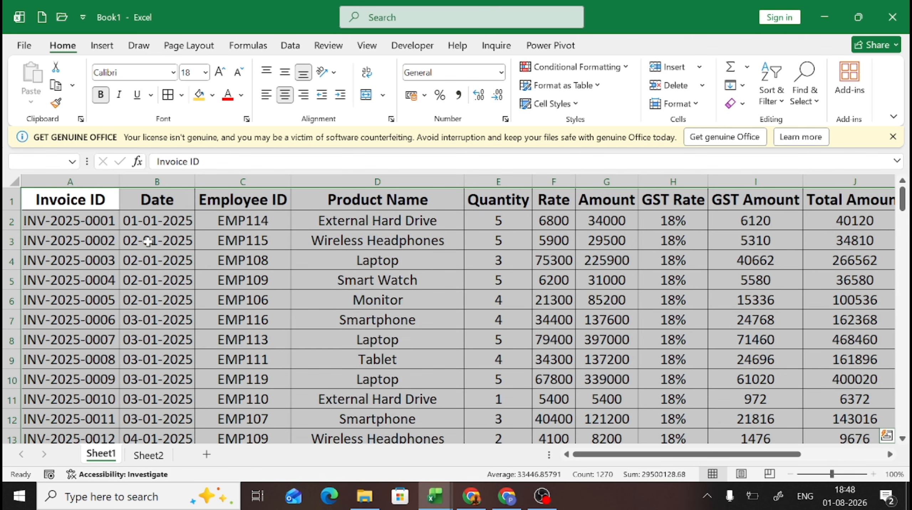
- Zoom the sheet out to 85% and AutoFit the Date column so its dates fit
{"action": "scroll", "coordinate": [148, 242], "scroll_direction": "down", "scroll_amount": 1}
{"action": "key", "text": "ctrl+q"}
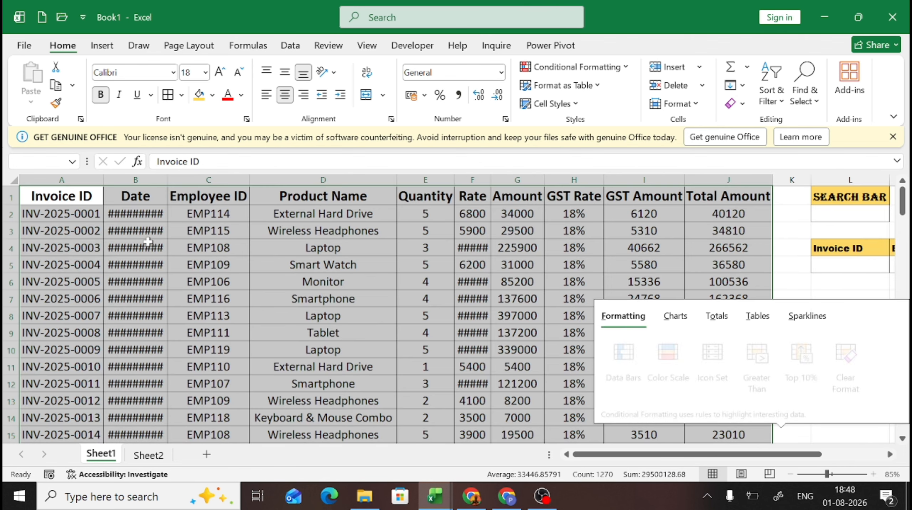
{"action": "double_click", "coordinate": [167, 181]}
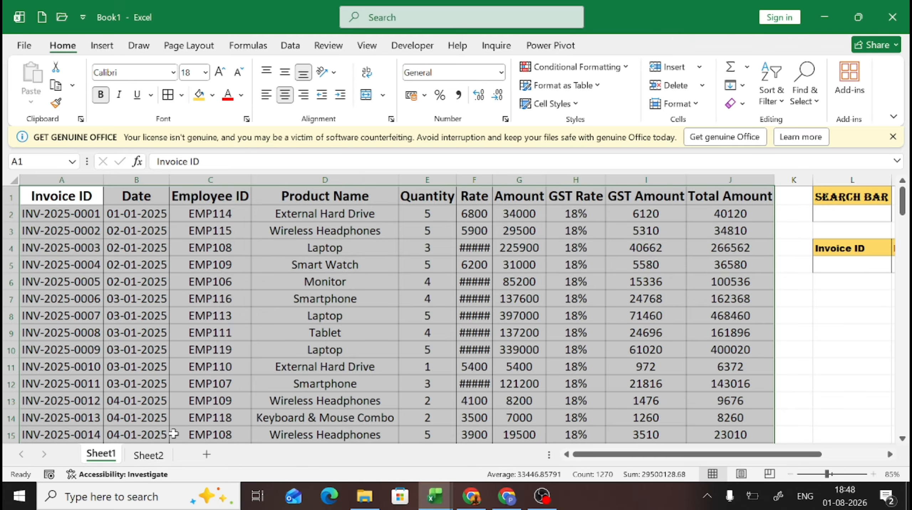
- Review the data formatting task on Sheet2 and fill the Sheet1 header row A1:J1 with the gold used for the search headings
{"action": "left_click", "coordinate": [148, 461]}
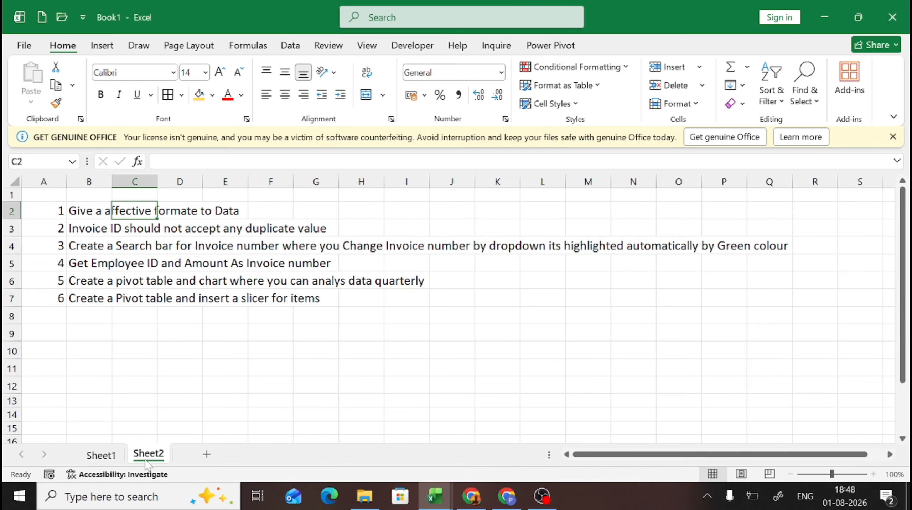
{"action": "left_click", "coordinate": [77, 207]}
{"action": "left_click_drag", "start_coordinate": [77, 206], "coordinate": [254, 210]}
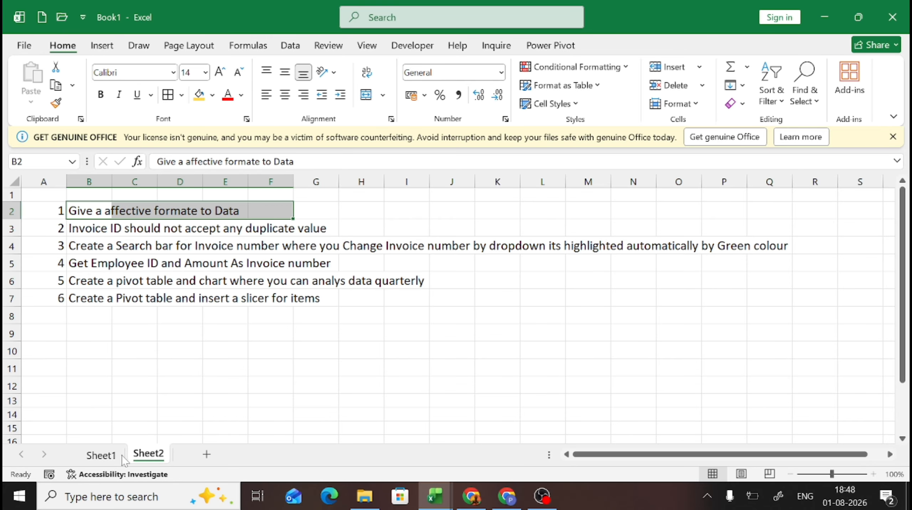
{"action": "left_click", "coordinate": [101, 455]}
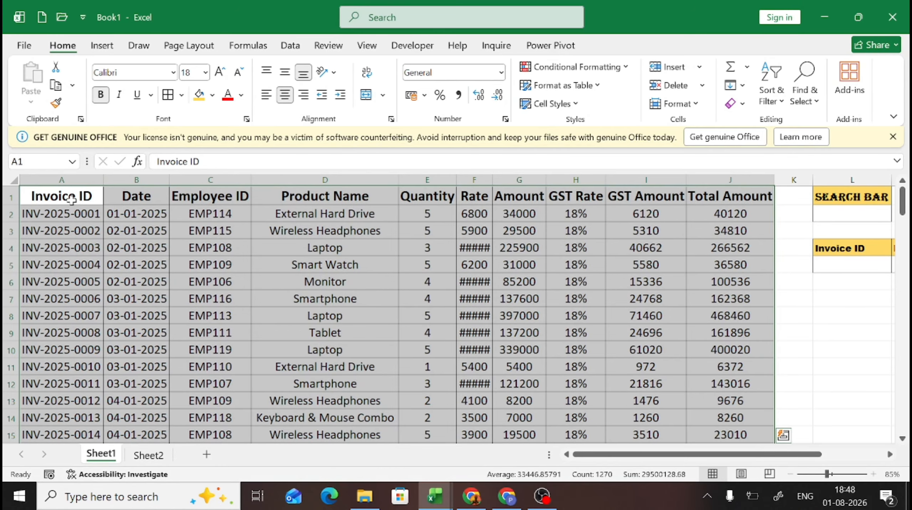
{"action": "left_click_drag", "start_coordinate": [69, 196], "coordinate": [747, 198]}
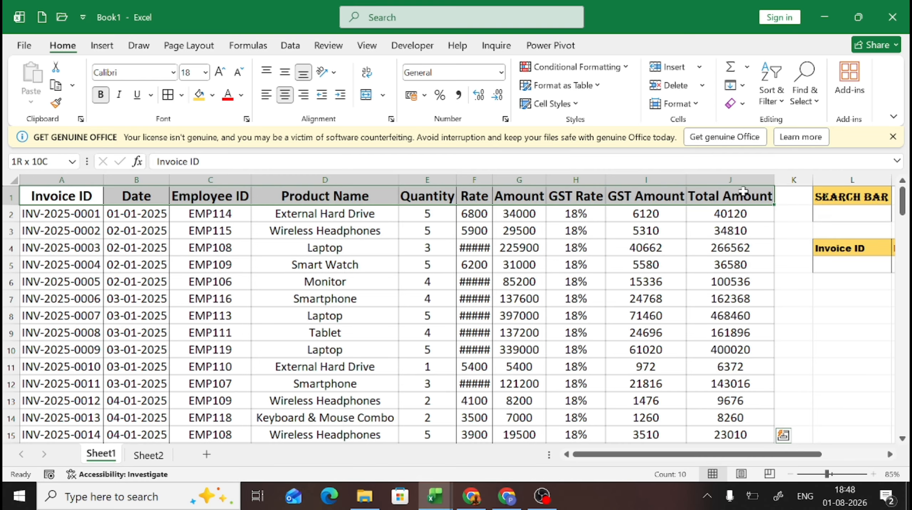
{"action": "left_click", "coordinate": [201, 101]}
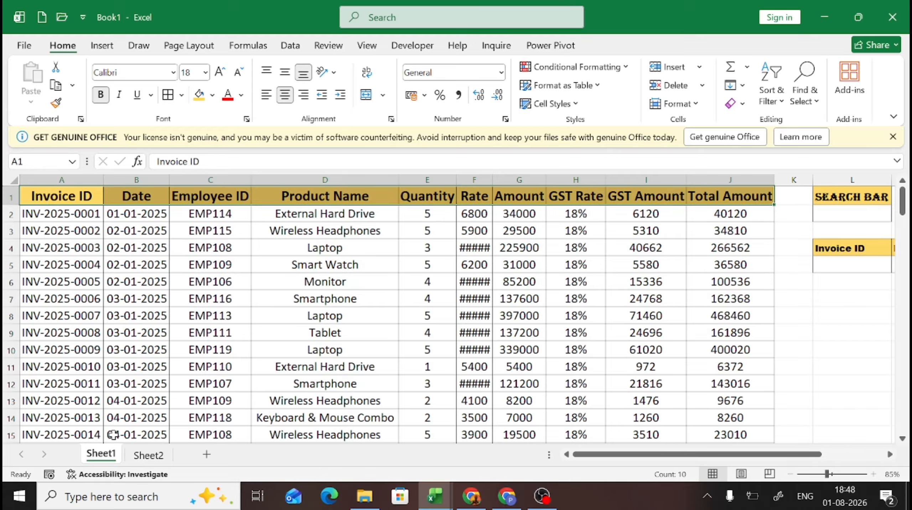
- Review the duplicate-value task on Sheet2 and select all invoice IDs in A2:A127 on Sheet1
{"action": "left_click", "coordinate": [154, 461]}
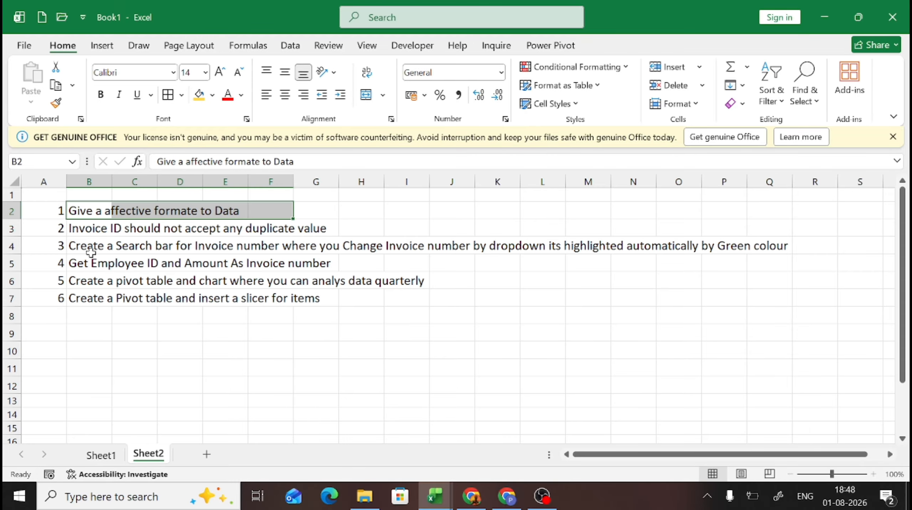
{"action": "left_click_drag", "start_coordinate": [79, 231], "coordinate": [434, 220]}
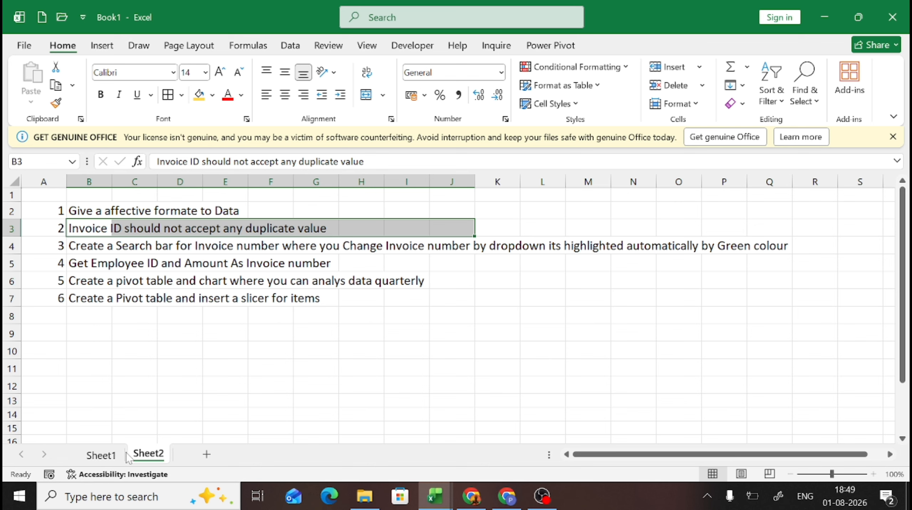
{"action": "left_click", "coordinate": [102, 455]}
{"action": "left_click", "coordinate": [71, 284]}
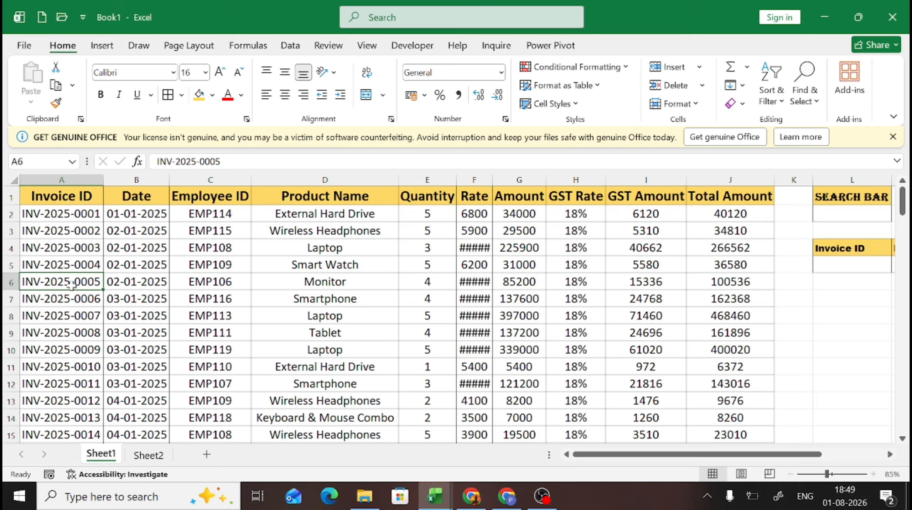
{"action": "key", "text": "Up"}
{"action": "key", "text": "Up"}
{"action": "key", "text": "Up"}
{"action": "key", "text": "Up"}
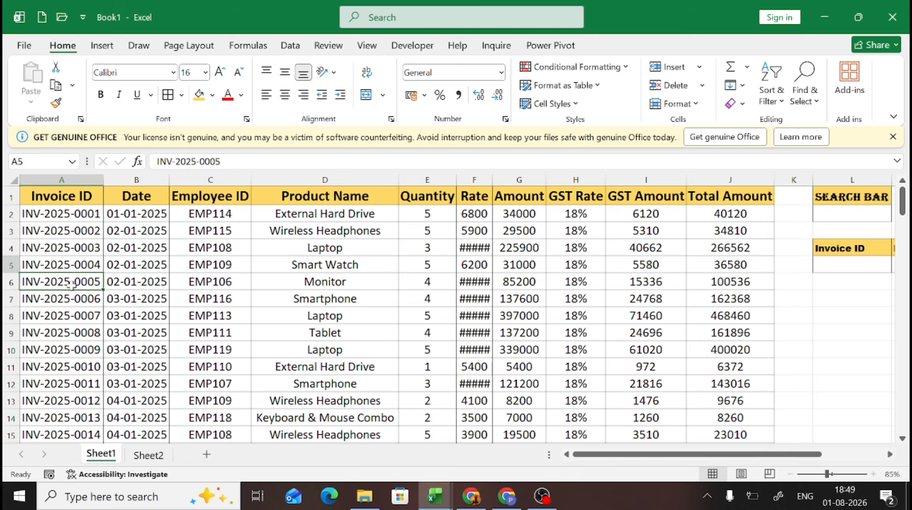
{"action": "key", "text": "shift+Down"}
{"action": "key", "text": "shift+Down"}
{"action": "key", "text": "shift+Down"}
{"action": "key", "text": "shift+Down"}
{"action": "key", "text": "shift+Down"}
{"action": "key", "text": "shift+Down"}
{"action": "key", "text": "shift+Down"}
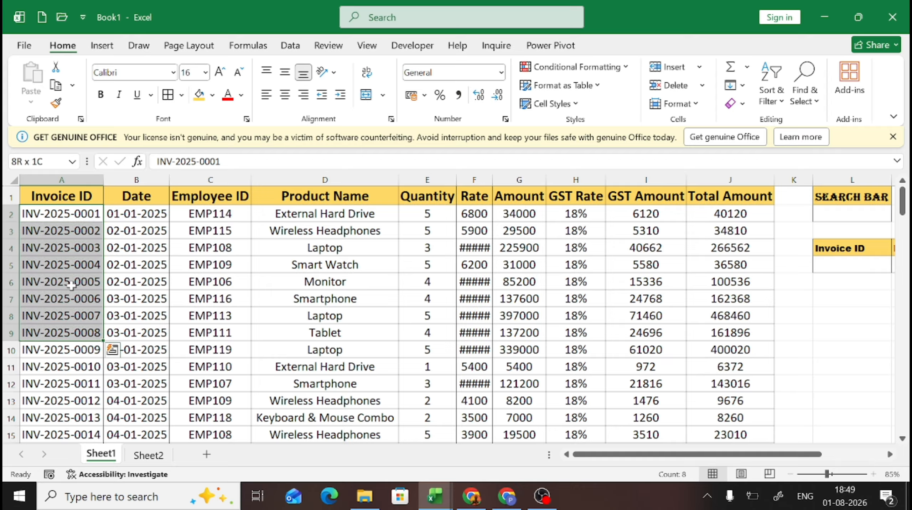
{"action": "key", "text": "Up"}
{"action": "key", "text": "Down"}
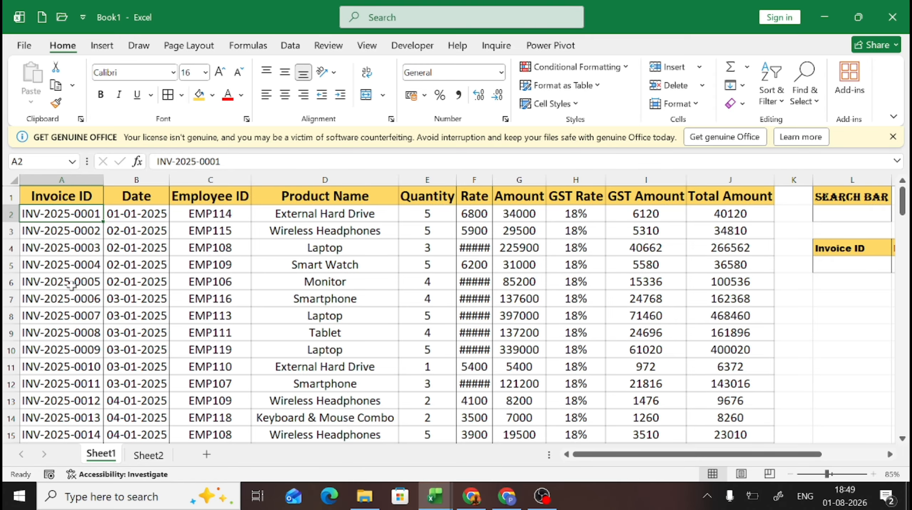
{"action": "key", "text": "ctrl+shift+Down"}
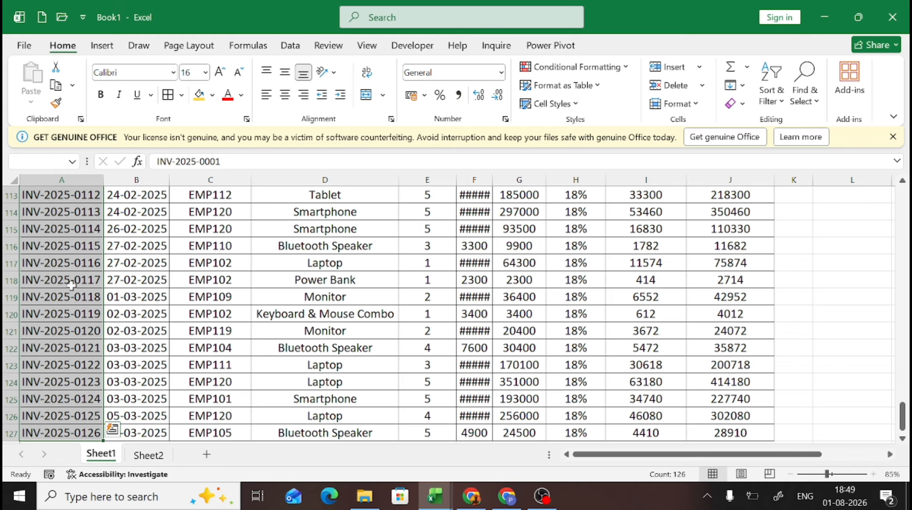
{"action": "key", "text": "ctrl+BackSpace"}
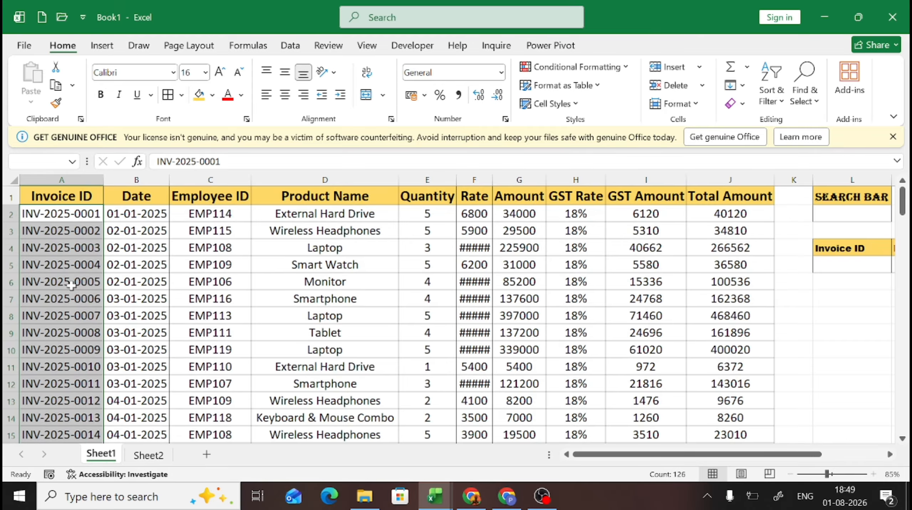
{"action": "scroll", "coordinate": [71, 286], "scroll_direction": "down", "scroll_amount": 20}
{"action": "scroll", "coordinate": [71, 285], "scroll_direction": "up", "scroll_amount": 20}
- Set up a Custom data validation rule for the selected invoice IDs with the formula =countif($A$2:$A$127,1)=1
{"action": "left_click", "coordinate": [288, 45]}
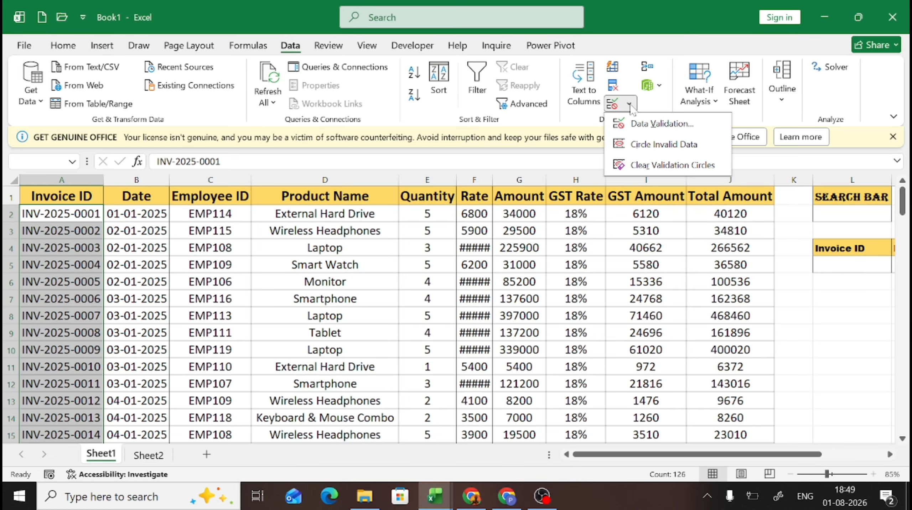
{"action": "left_click", "coordinate": [639, 125]}
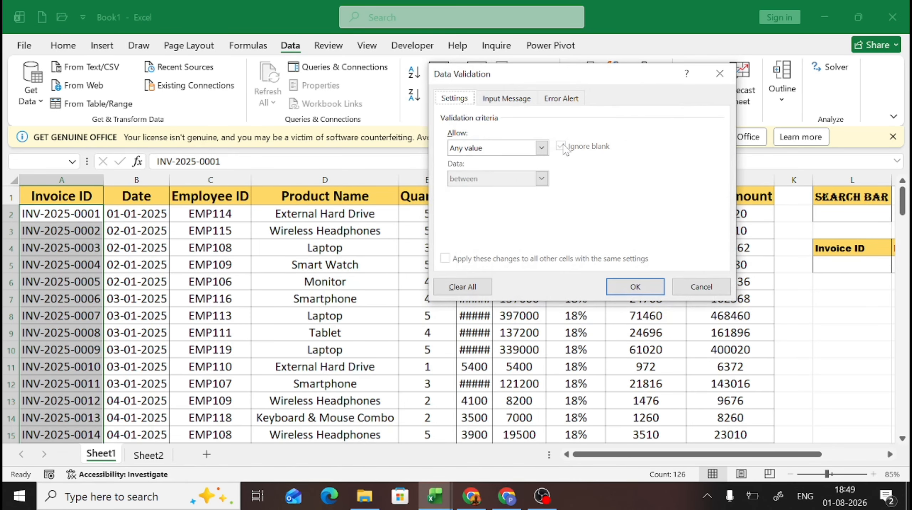
{"action": "left_click", "coordinate": [541, 147]}
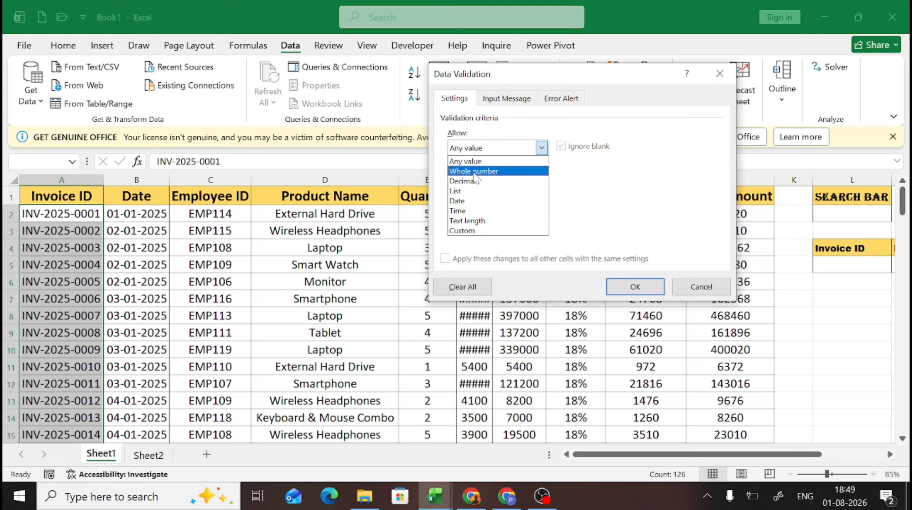
{"action": "left_click", "coordinate": [470, 233]}
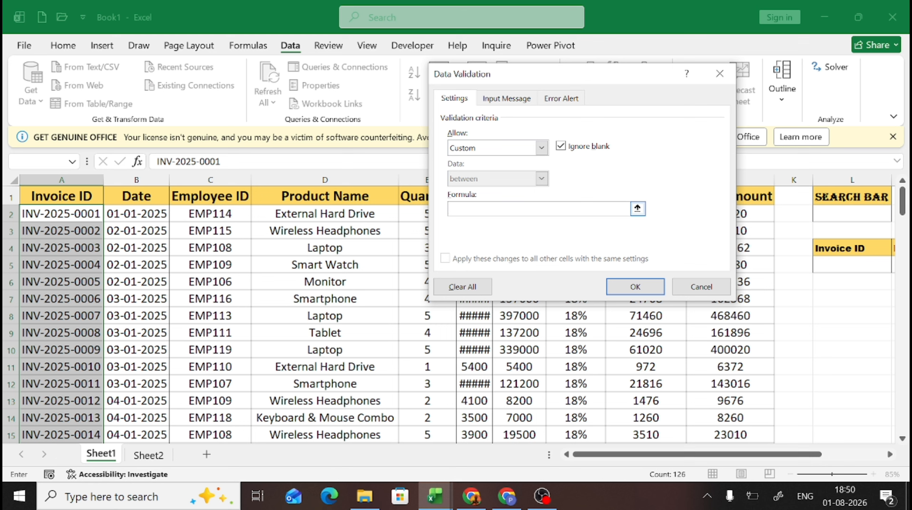
{"action": "type", "text": "=countif("}
{"action": "left_click", "coordinate": [87, 213]}
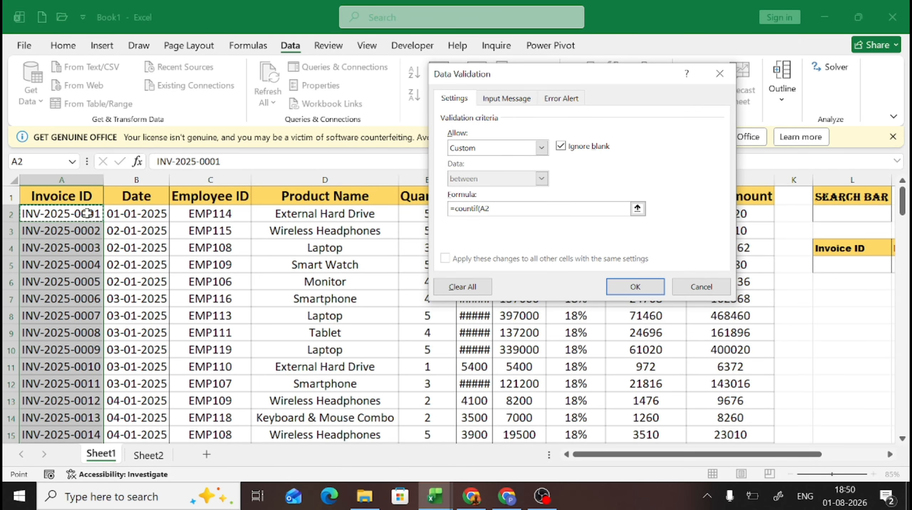
{"action": "key", "text": "ctrl+shift+Down"}
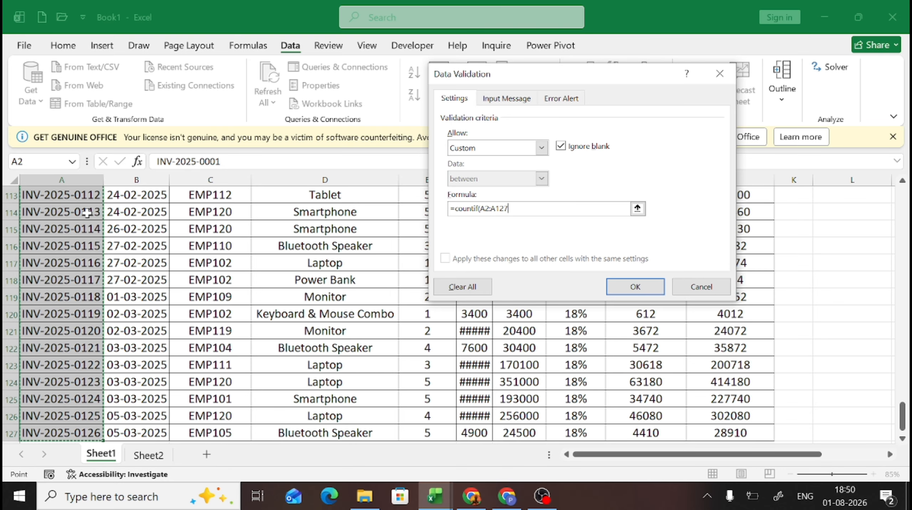
{"action": "key", "text": "F4"}
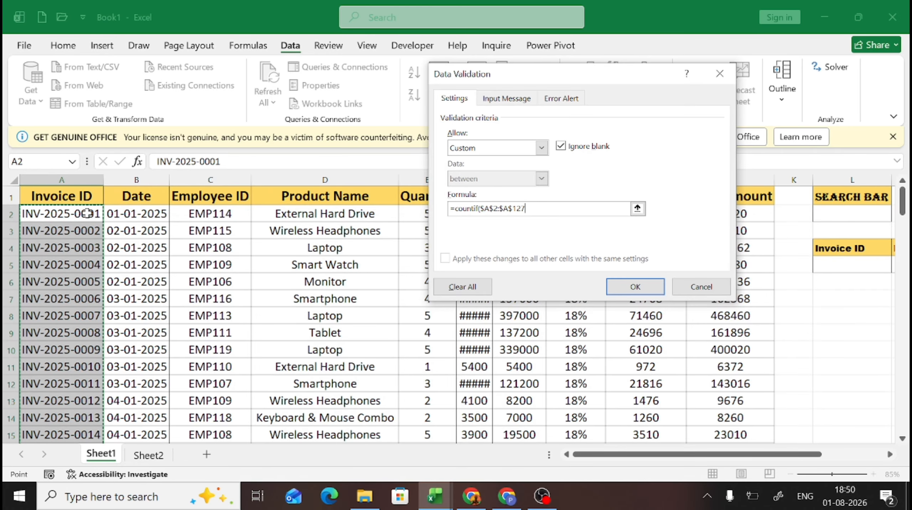
{"action": "type", "text": ","}
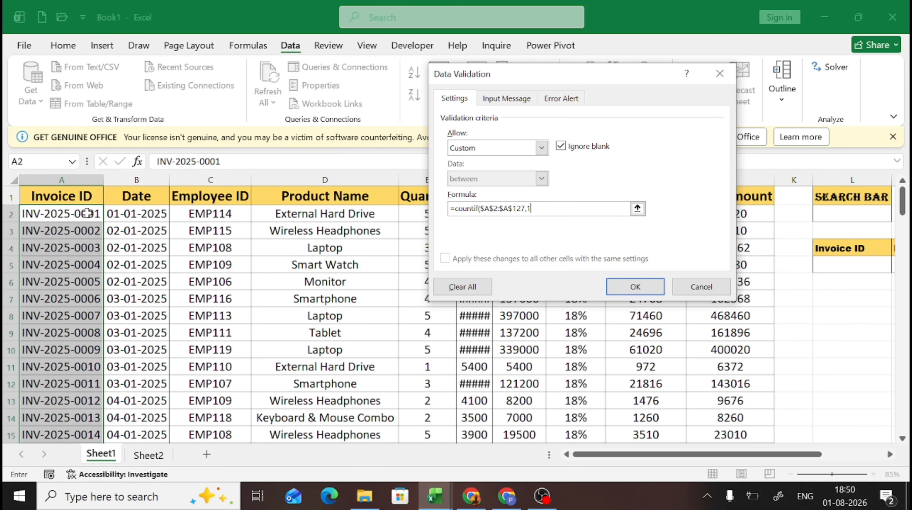
{"action": "type", "text": "1)=1"}
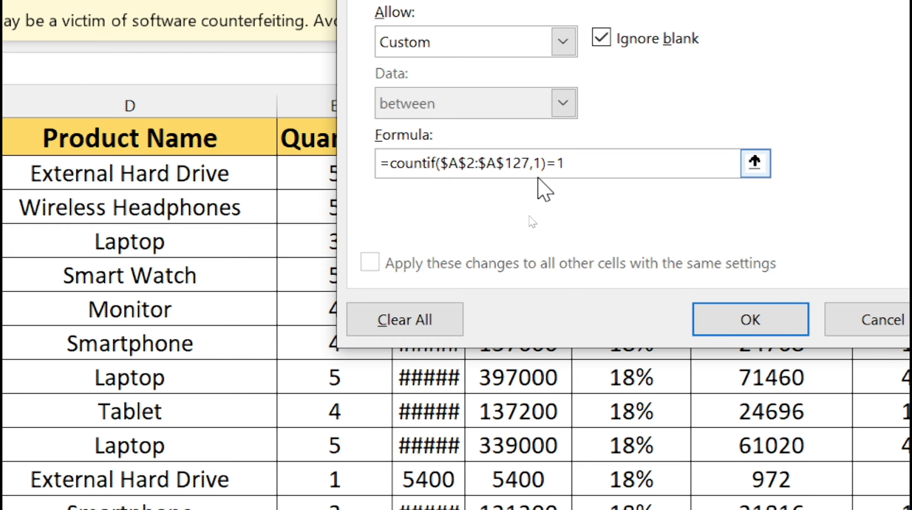
- Replace the COUNTIF criterion in the validation formula with A2 and apply the rule
{"action": "left_click", "coordinate": [541, 164]}
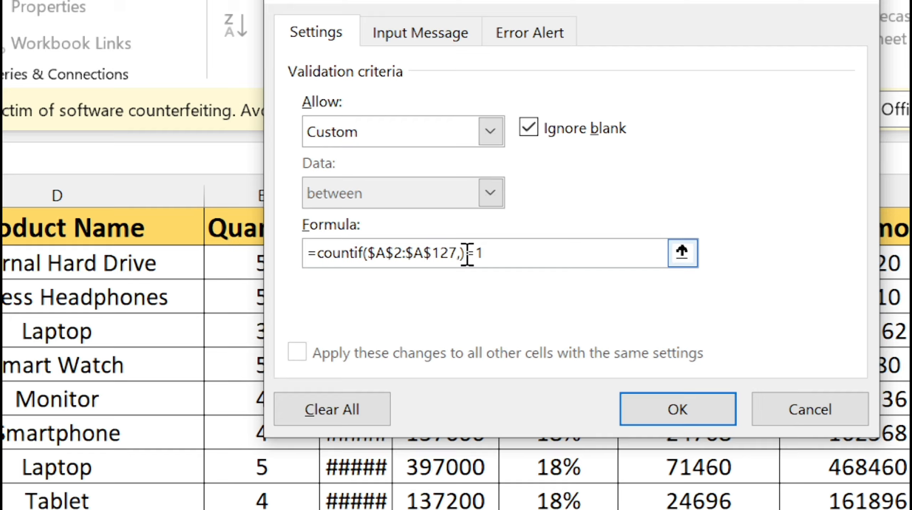
{"action": "key", "text": "BackSpace"}
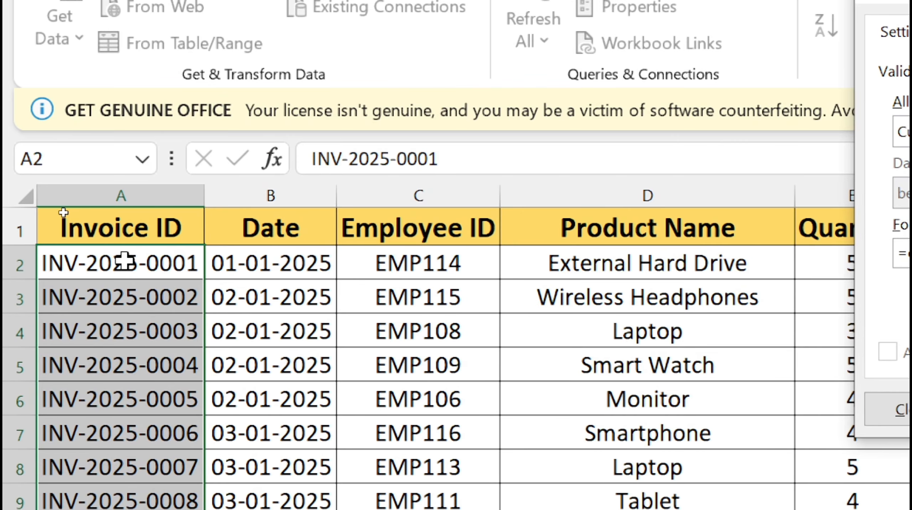
{"action": "left_click", "coordinate": [124, 262]}
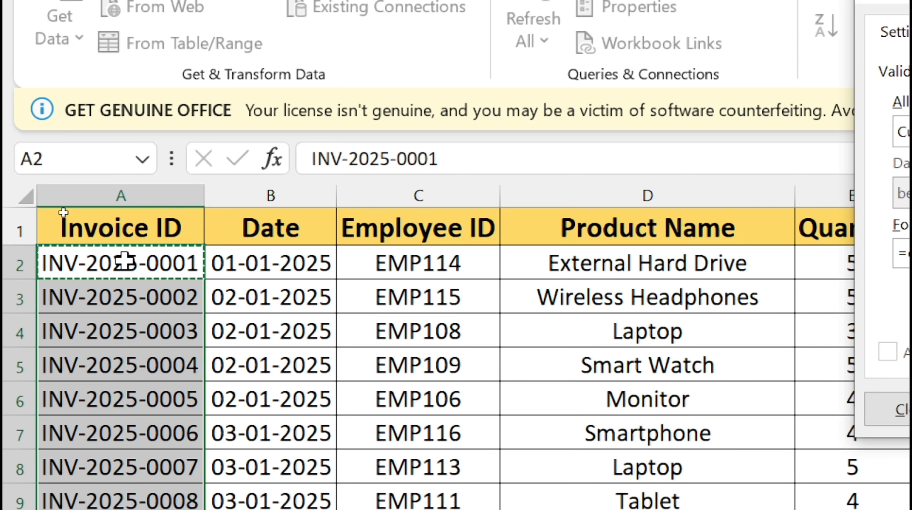
{"action": "scroll", "coordinate": [761, 219], "scroll_direction": "right", "scroll_amount": 5}
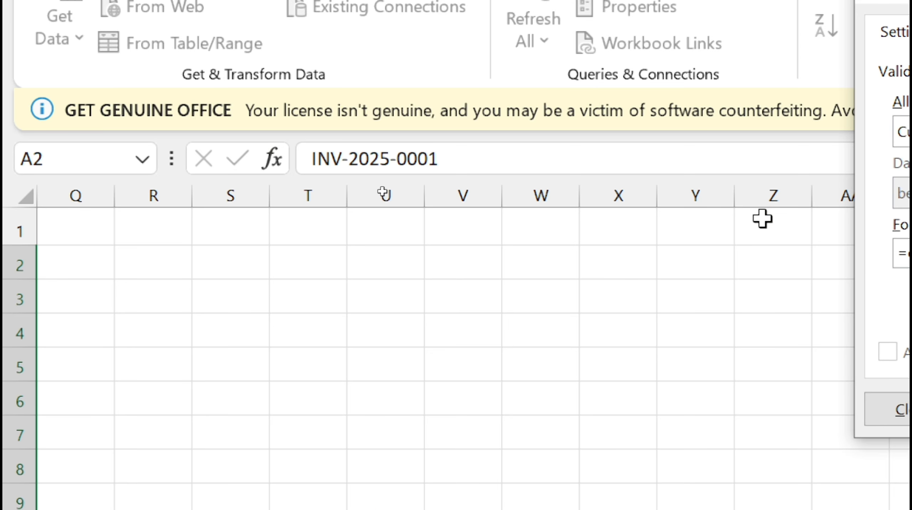
{"action": "scroll", "coordinate": [761, 219], "scroll_direction": "left", "scroll_amount": 4}
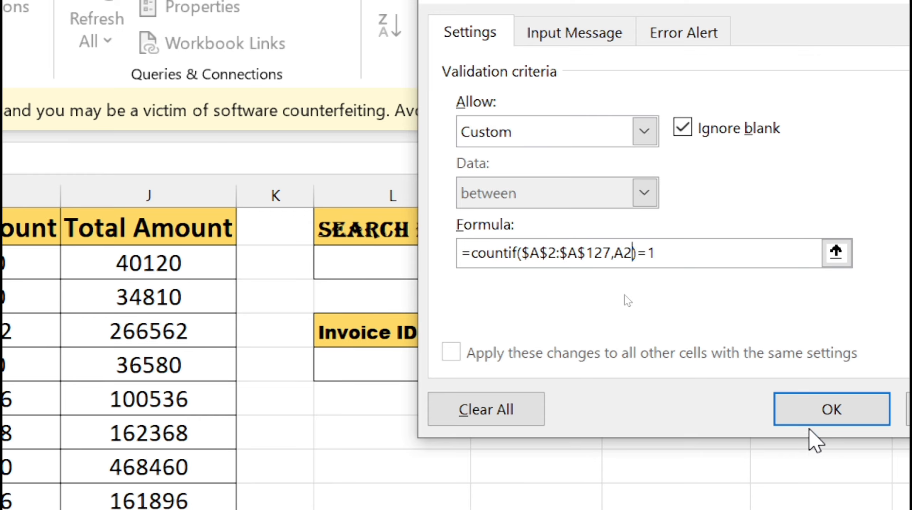
{"action": "left_click", "coordinate": [818, 423]}
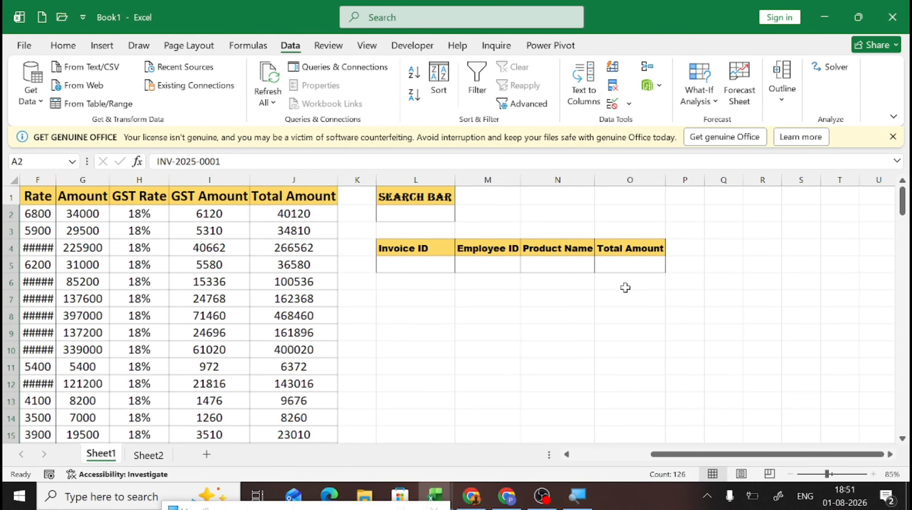
- Test the duplicate rule by entering 003 as the invoice ID in A5
{"action": "scroll", "coordinate": [625, 287], "scroll_direction": "left", "scroll_amount": 5}
{"action": "key", "text": "Down"}
{"action": "key", "text": "Down"}
{"action": "key", "text": "Down"}
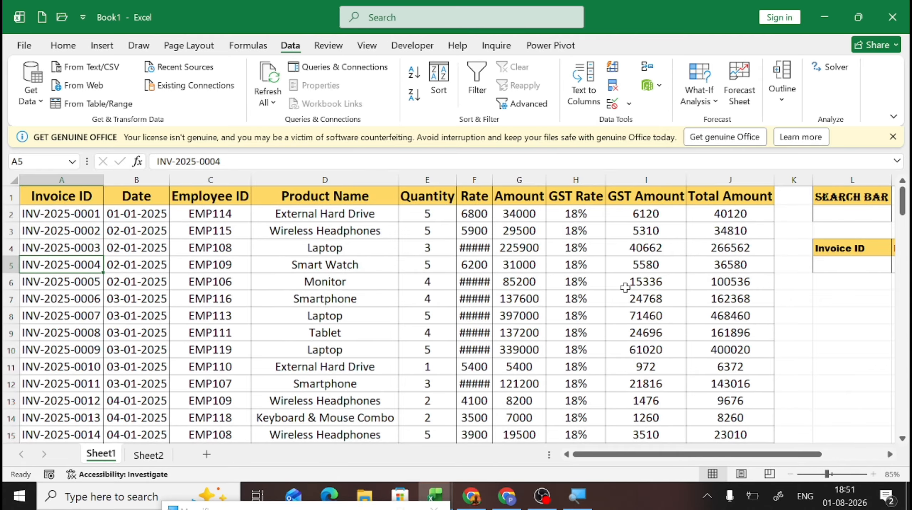
{"action": "type", "text": "003"}
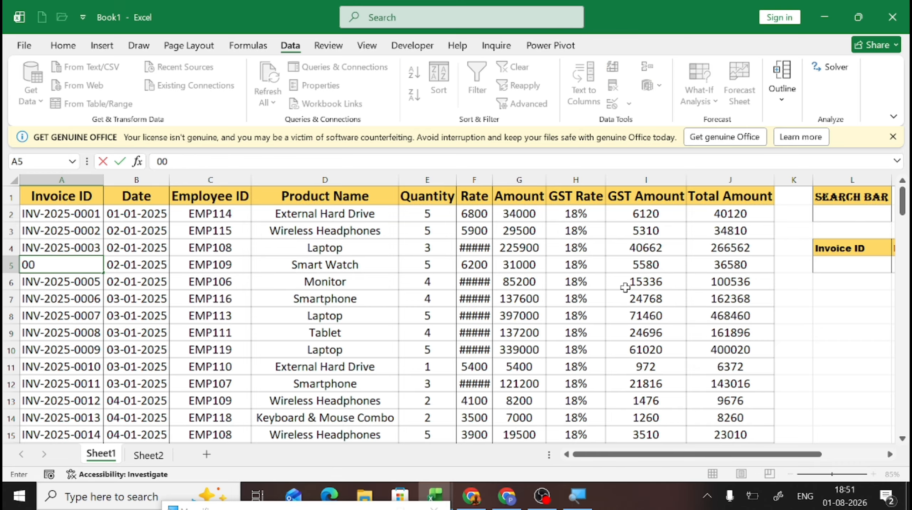
{"action": "key", "text": "Return"}
{"action": "key", "text": "Up"}
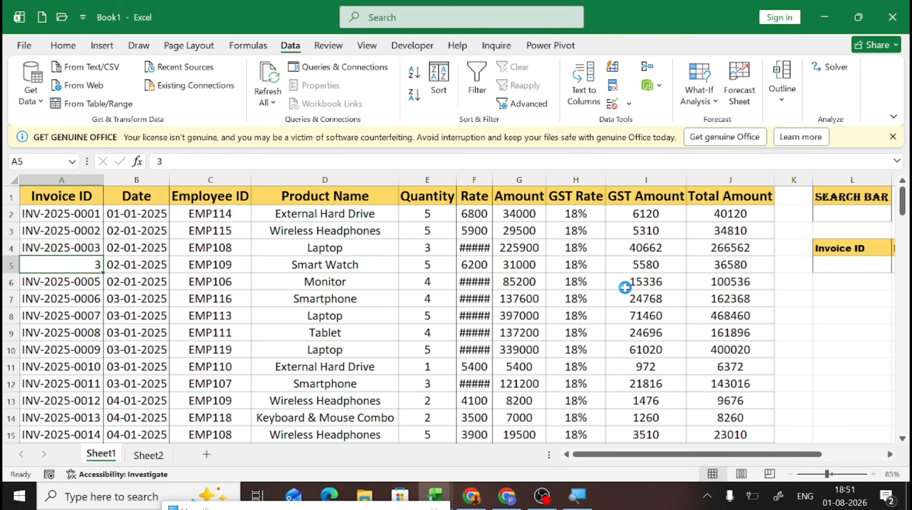
- Clear the test entry in A5 and undo both changes to restore the original invoice ID
{"action": "key", "text": "Delete"}
{"action": "key", "text": "Up"}
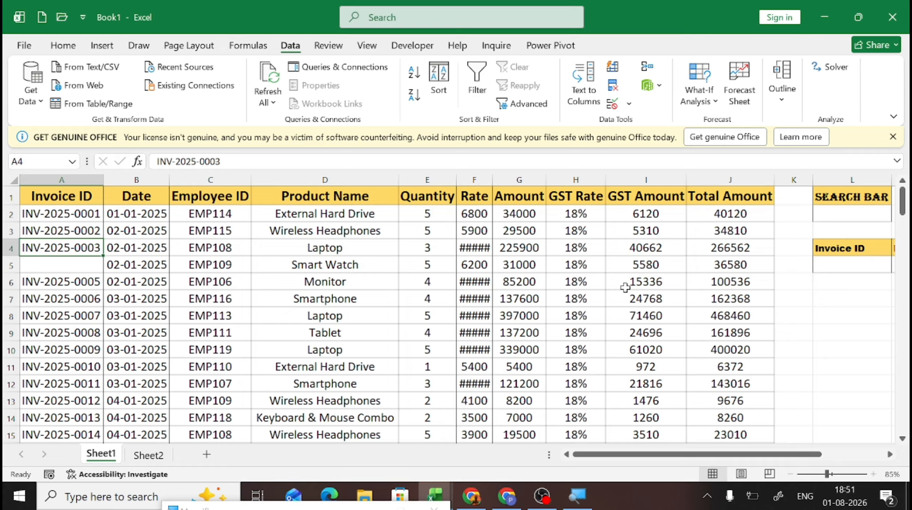
{"action": "key", "text": "Down"}
{"action": "key", "text": "ctrl+z"}
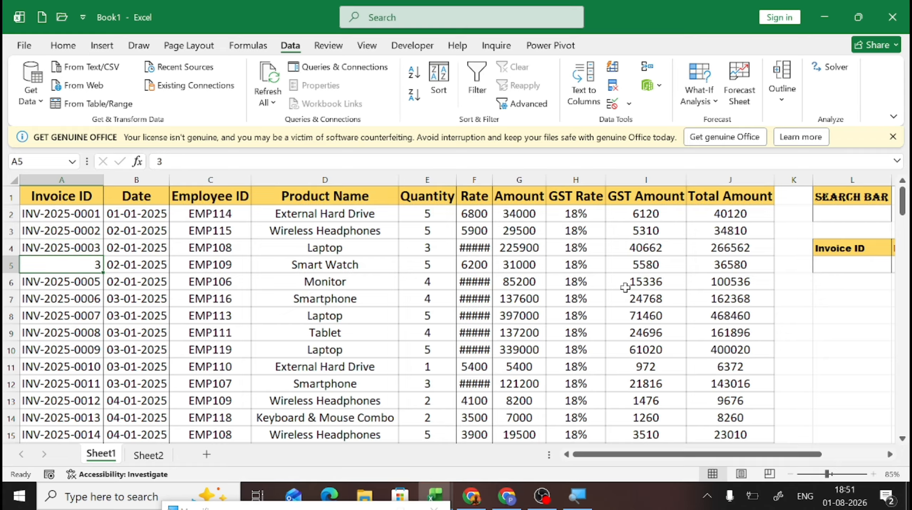
{"action": "key", "text": "ctrl+z"}
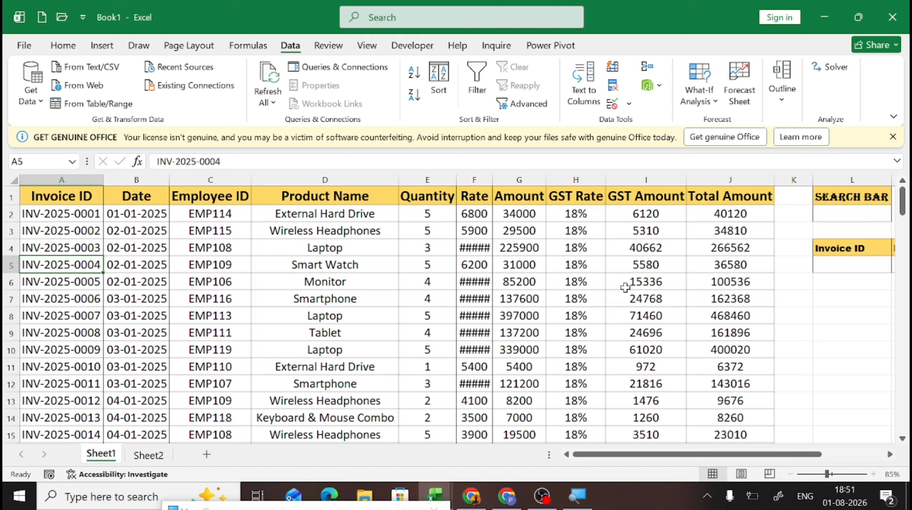
- Test the duplicate rule by changing the invoice ID in A5 to INV-2025-0003, and cancel the entry
{"action": "key", "text": "F2"}
{"action": "key", "text": "BackSpace"}
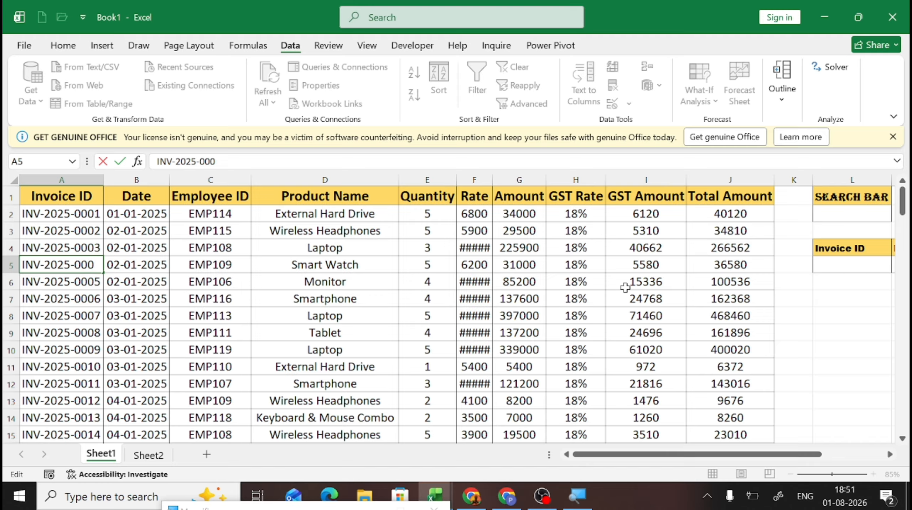
{"action": "type", "text": "3"}
{"action": "key", "text": "Return"}
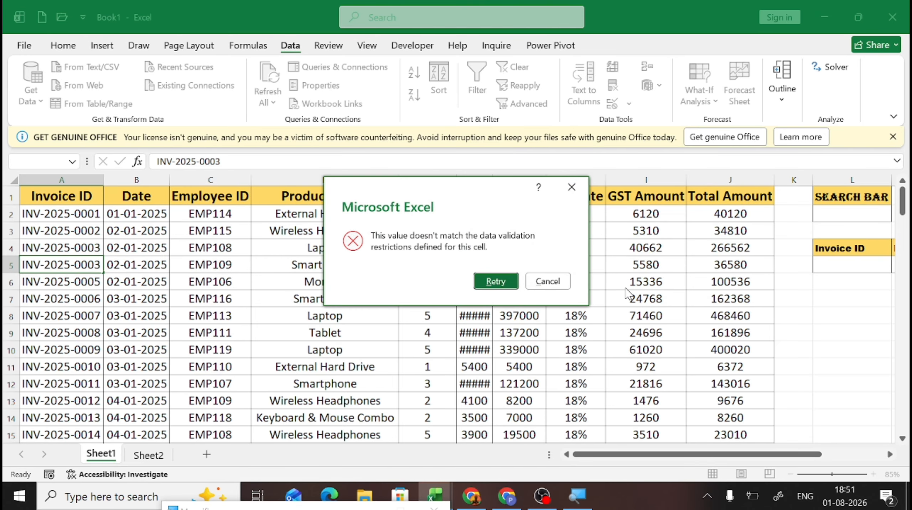
{"action": "key", "text": "Escape"}
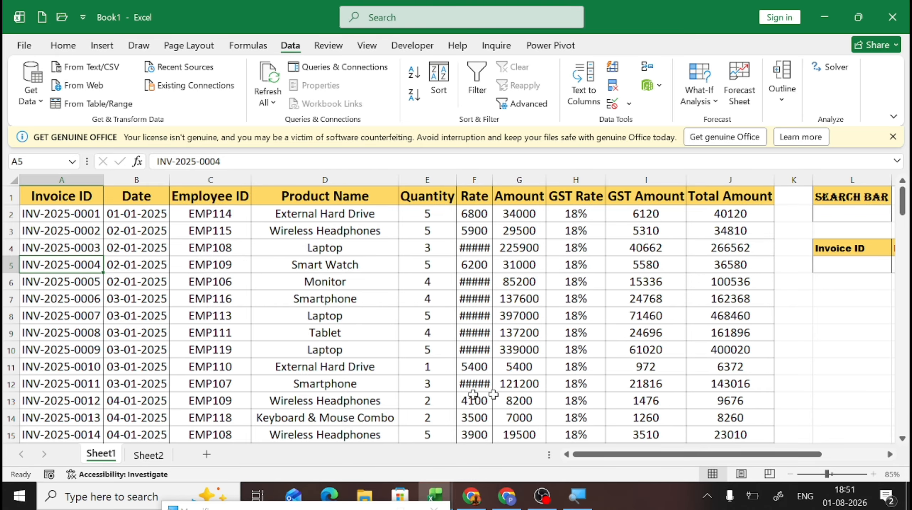
- Examine the third task on Sheet2, which describes the invoice search bar with a dropdown and green highlighting
{"action": "left_click", "coordinate": [160, 461]}
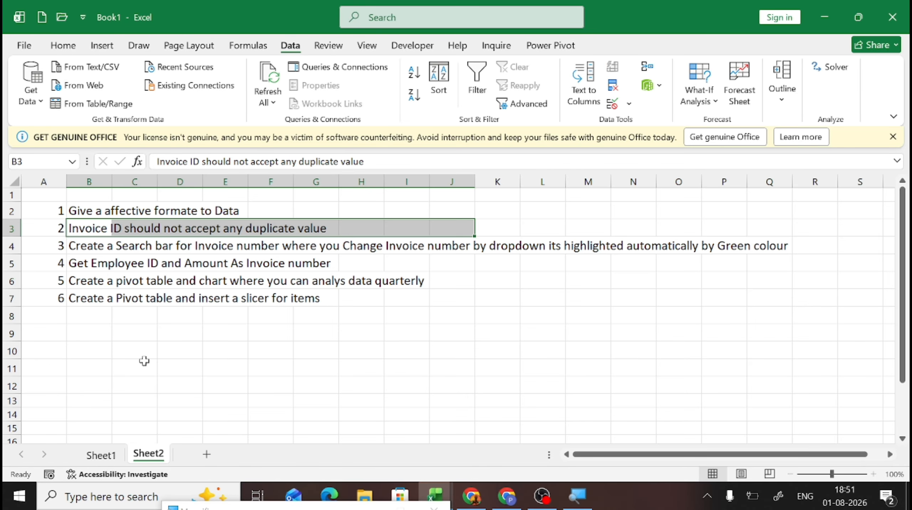
{"action": "left_click", "coordinate": [91, 245]}
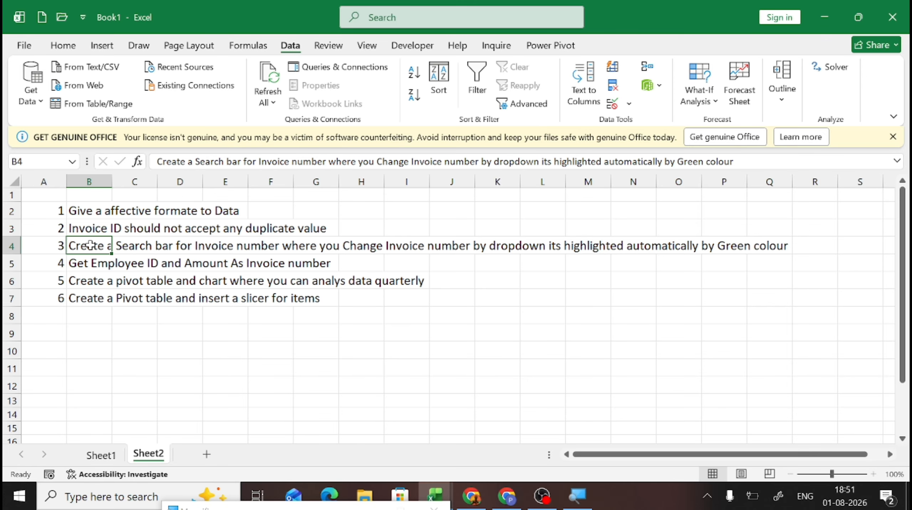
{"action": "key", "text": "shift+Right"}
{"action": "key", "text": "shift+Right"}
{"action": "key", "text": "shift+Right"}
{"action": "key", "text": "shift+Right"}
{"action": "key", "text": "shift+Right"}
{"action": "key", "text": "shift+Right"}
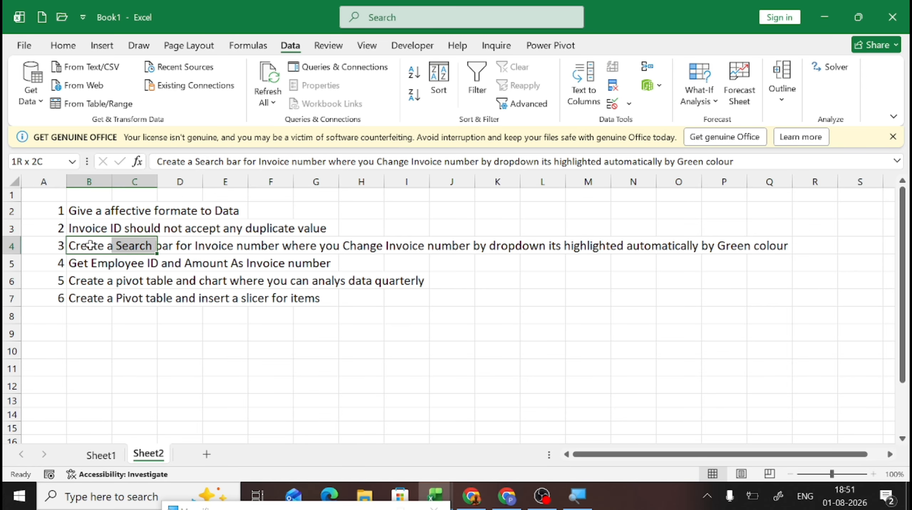
{"action": "key", "text": "shift+Right"}
{"action": "key", "text": "shift+Right"}
{"action": "key", "text": "shift+Right"}
{"action": "key", "text": "shift+Right"}
{"action": "key", "text": "shift+Right"}
{"action": "key", "text": "shift+Right"}
{"action": "key", "text": "shift+Right"}
{"action": "key", "text": "shift+Right"}
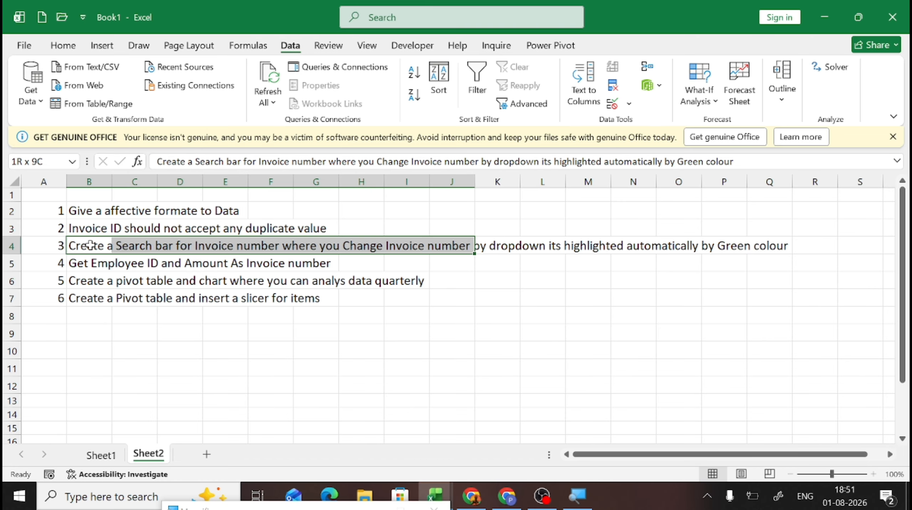
{"action": "key", "text": "shift+Right"}
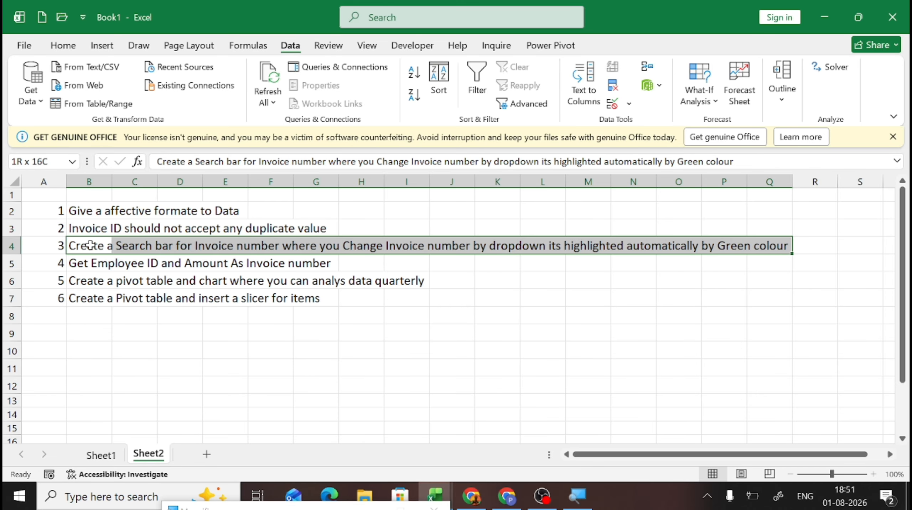
- Set up a List data validation rule for cell L2 under the SEARCH BAR heading on Sheet1
{"action": "left_click", "coordinate": [101, 460]}
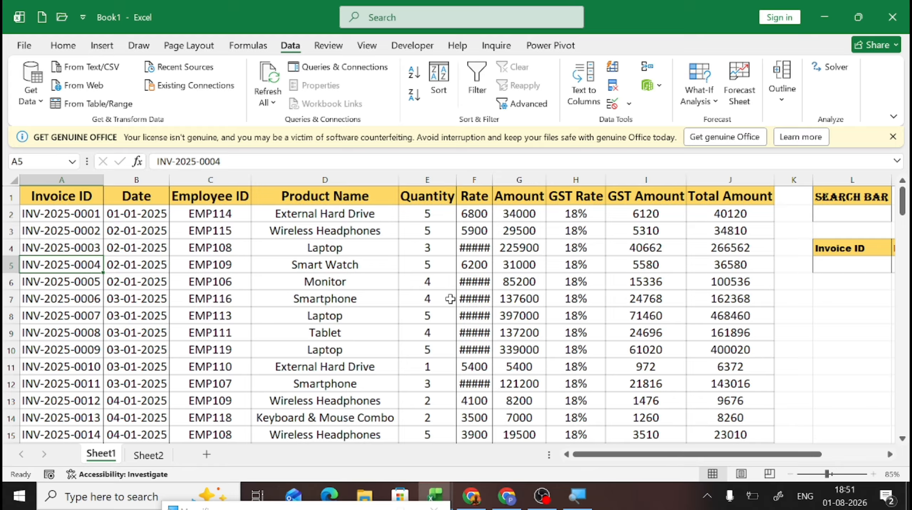
{"action": "scroll", "coordinate": [450, 299], "scroll_direction": "right", "scroll_amount": 2}
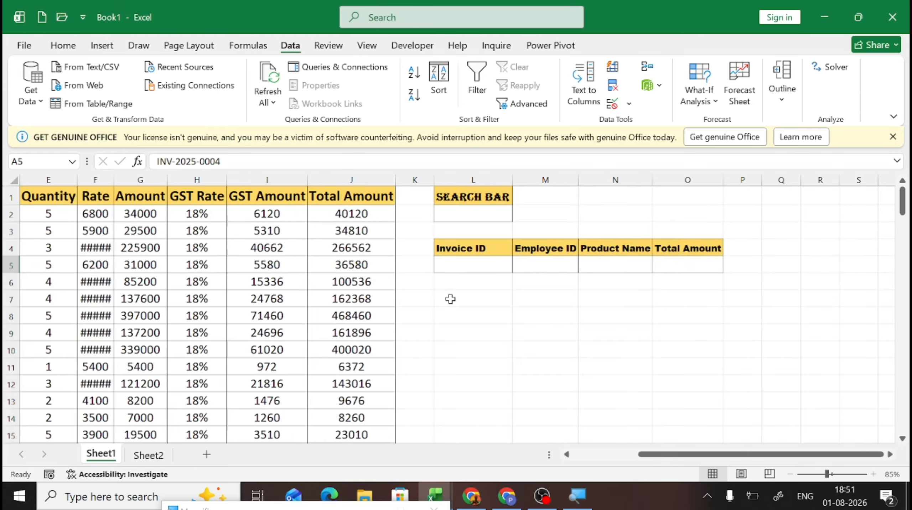
{"action": "left_click", "coordinate": [469, 213]}
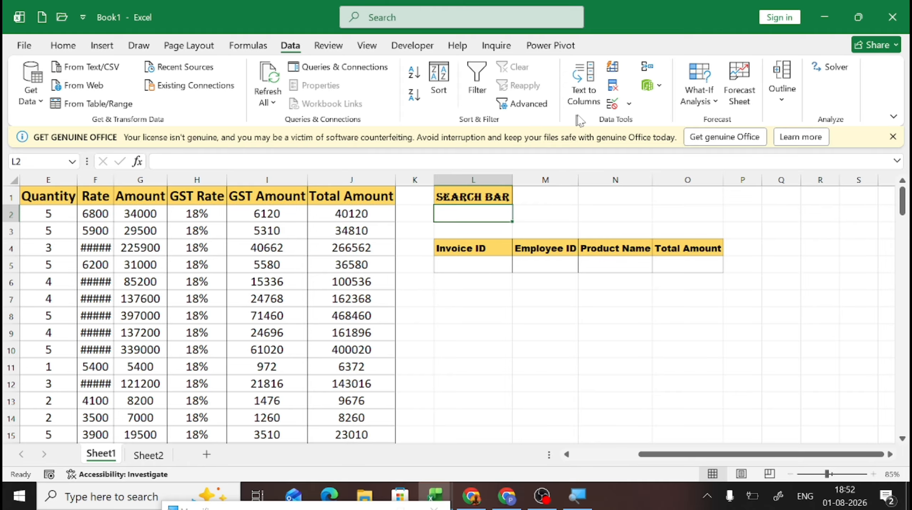
{"action": "left_click", "coordinate": [629, 104]}
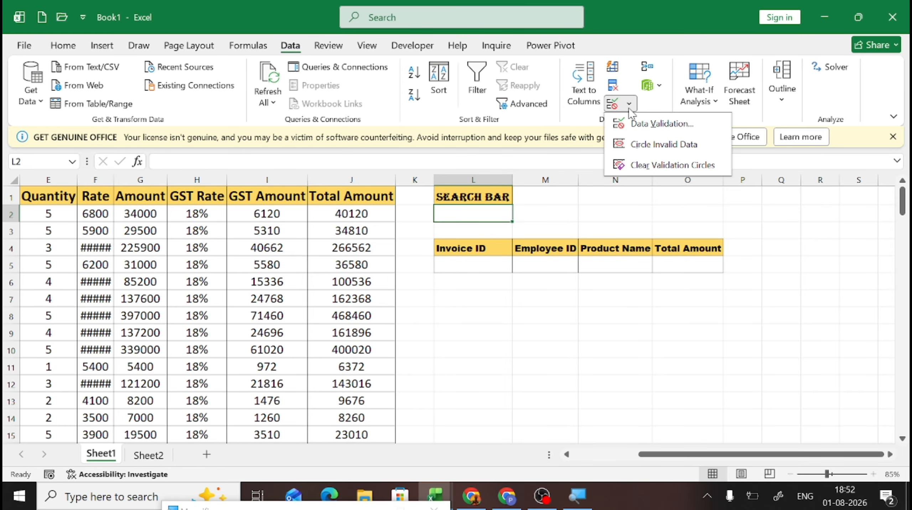
{"action": "left_click", "coordinate": [633, 124]}
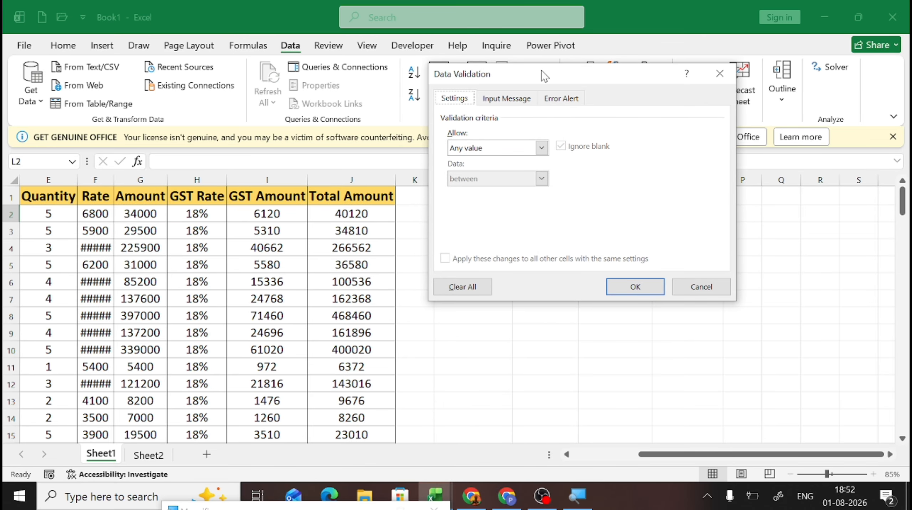
{"action": "left_click_drag", "start_coordinate": [540, 74], "coordinate": [717, 43]}
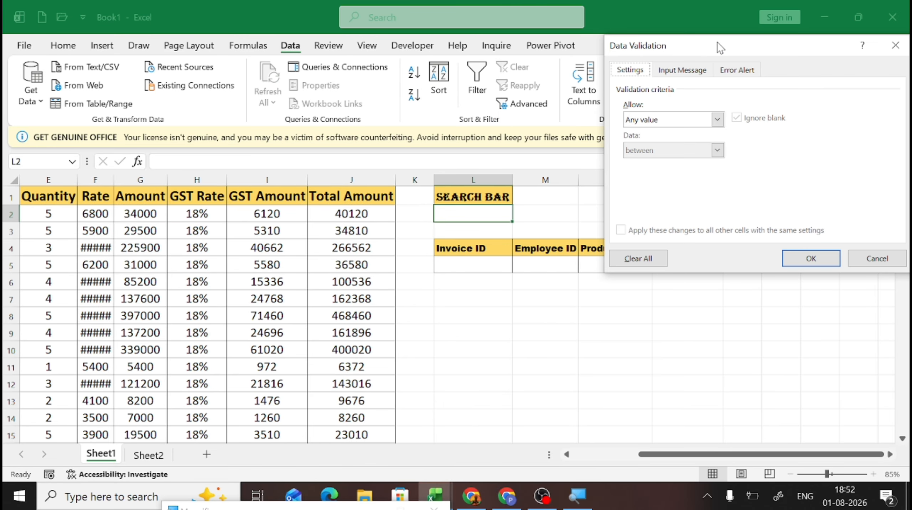
{"action": "left_click", "coordinate": [717, 120]}
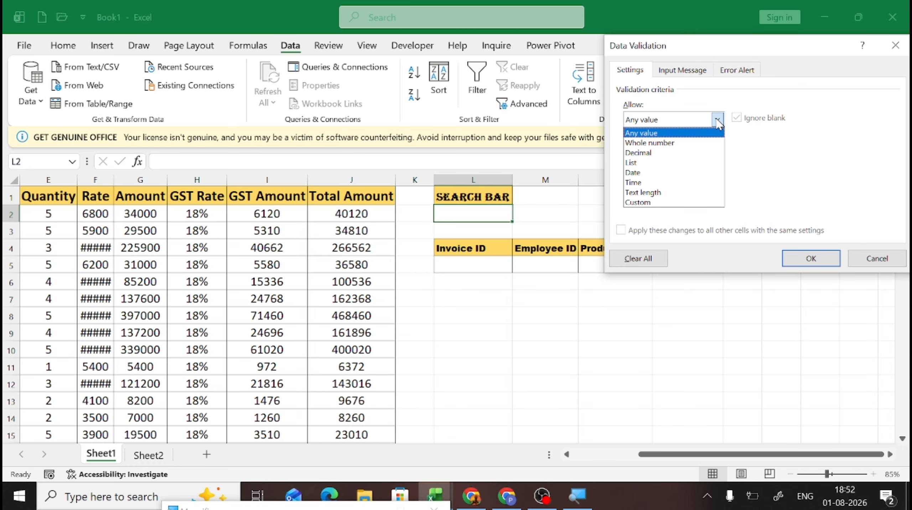
{"action": "left_click", "coordinate": [691, 163]}
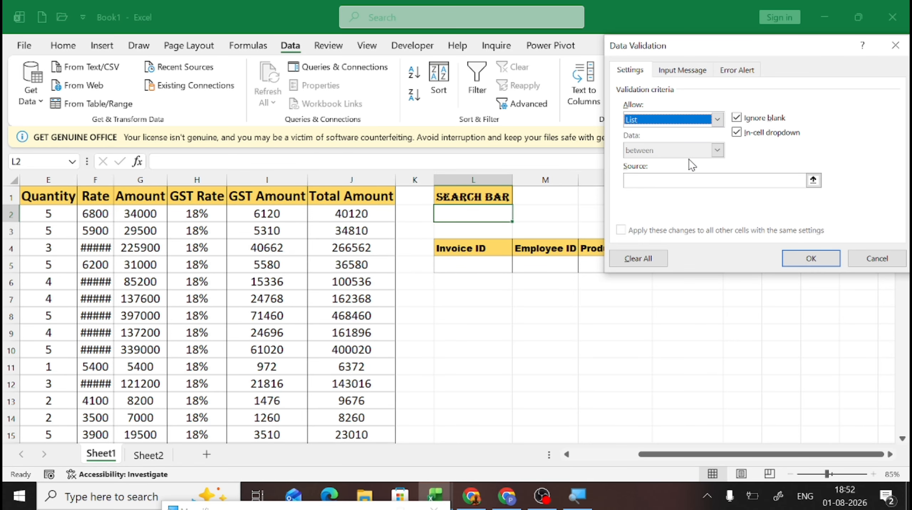
- Set the list source to the invoice IDs in $A$2:$A$127 and apply the validation rule
{"action": "left_click", "coordinate": [673, 182]}
{"action": "left_click", "coordinate": [394, 228]}
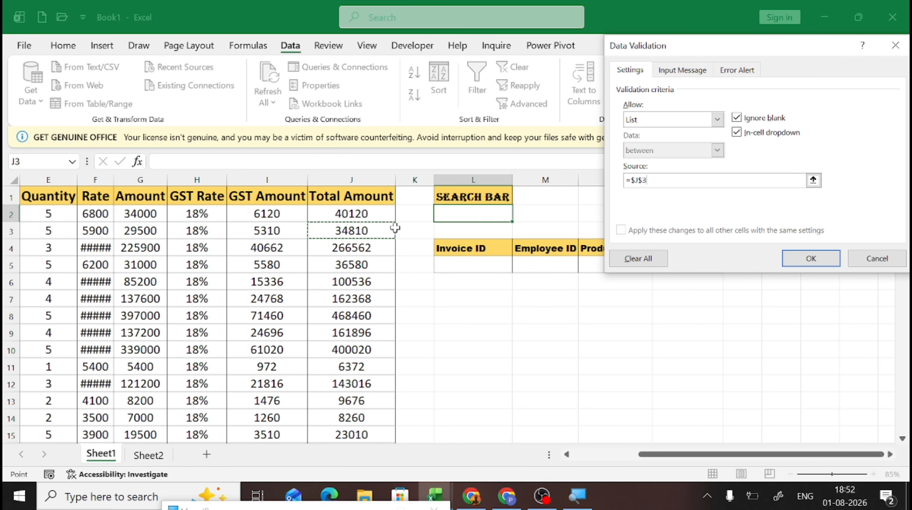
{"action": "key", "text": "ctrl+Left"}
{"action": "key", "text": "Up"}
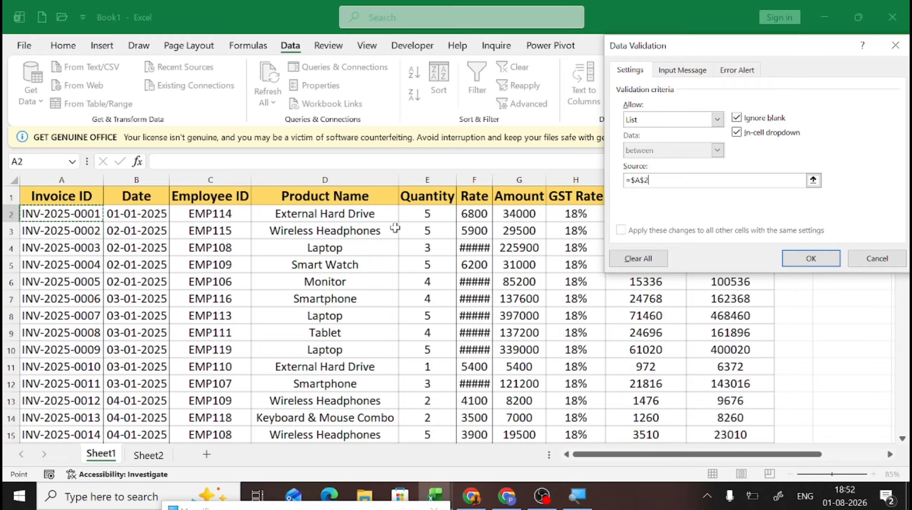
{"action": "key", "text": "ctrl+shift+Down"}
{"action": "key", "text": "Return"}
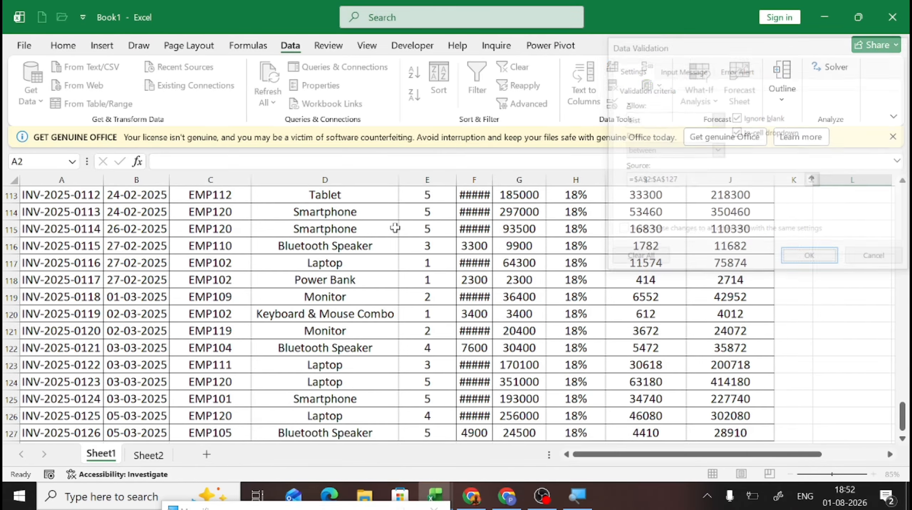
- Try the new invoice dropdown in L2 by browsing its entries and choosing INV-2025-0001
{"action": "key", "text": "Right"}
{"action": "key", "text": "Right"}
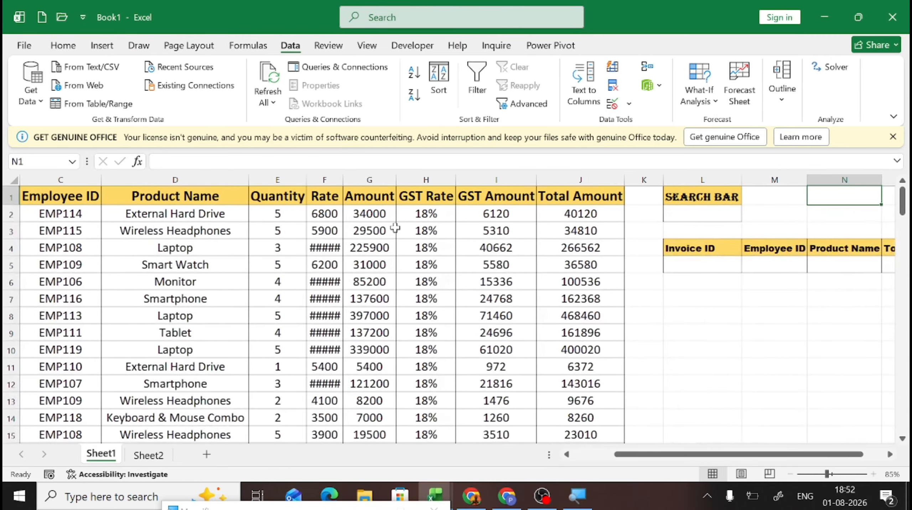
{"action": "key", "text": "Down"}
{"action": "key", "text": "Left"}
{"action": "key", "text": "Left"}
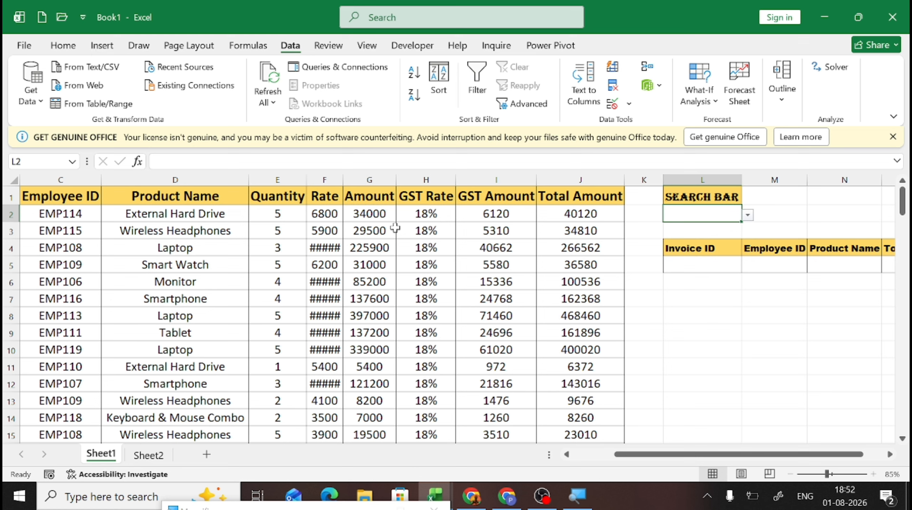
{"action": "key", "text": "alt+Down"}
{"action": "key", "text": "Down"}
{"action": "key", "text": "Down"}
{"action": "key", "text": "Down"}
{"action": "key", "text": "Down"}
{"action": "key", "text": "Down"}
{"action": "key", "text": "Down"}
{"action": "key", "text": "Down"}
{"action": "key", "text": "Up"}
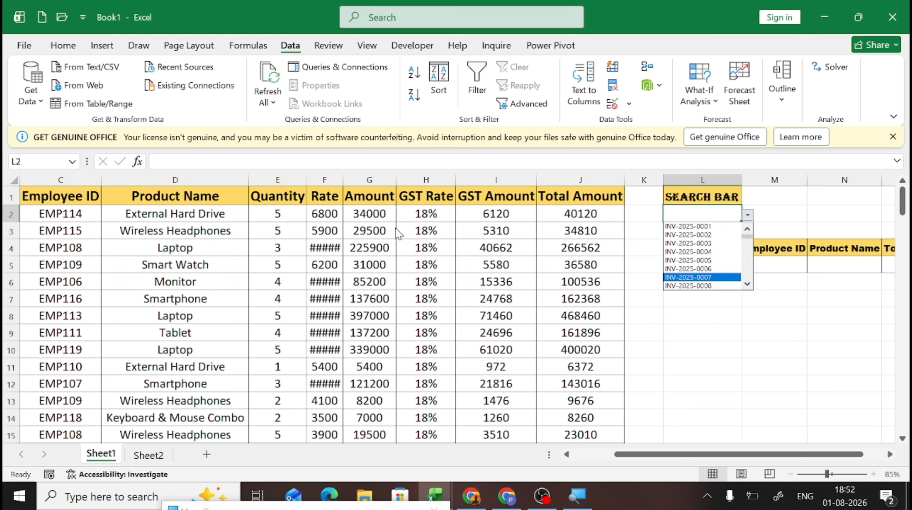
{"action": "key", "text": "Up"}
{"action": "key", "text": "Up"}
{"action": "key", "text": "Up"}
{"action": "key", "text": "Up"}
{"action": "key", "text": "Up"}
{"action": "key", "text": "Up"}
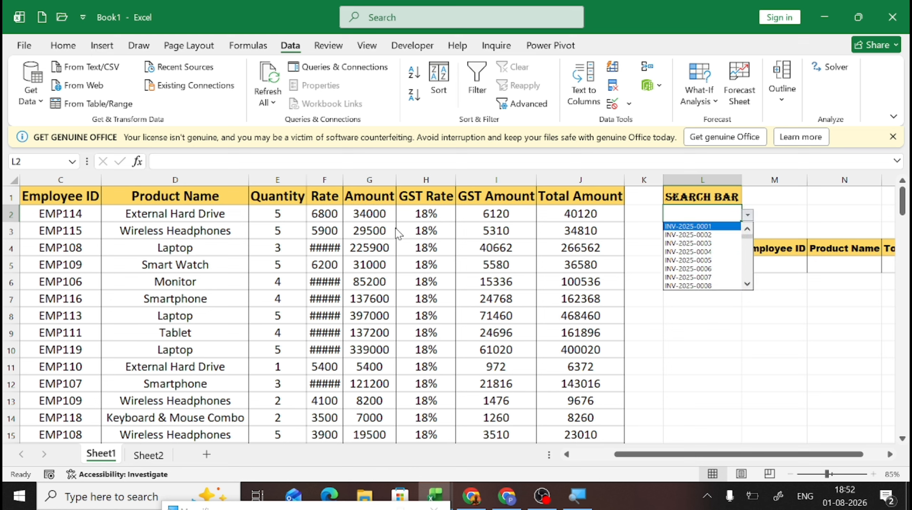
{"action": "key", "text": "Return"}
- Choose INV-2025-0005 from the search dropdown in L2 and autofit the width of the Rate column
{"action": "key", "text": "alt+Down"}
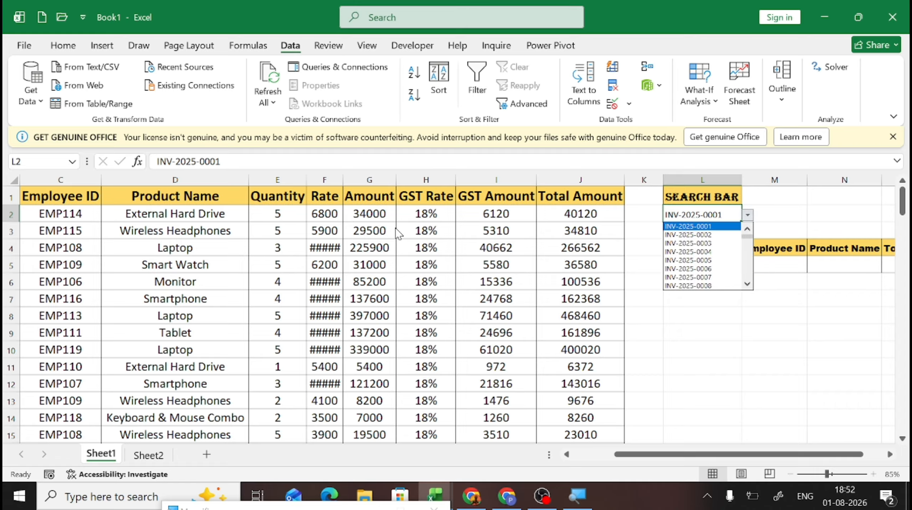
{"action": "key", "text": "Down"}
{"action": "key", "text": "Down"}
{"action": "key", "text": "Down"}
{"action": "key", "text": "Down"}
{"action": "key", "text": "Return"}
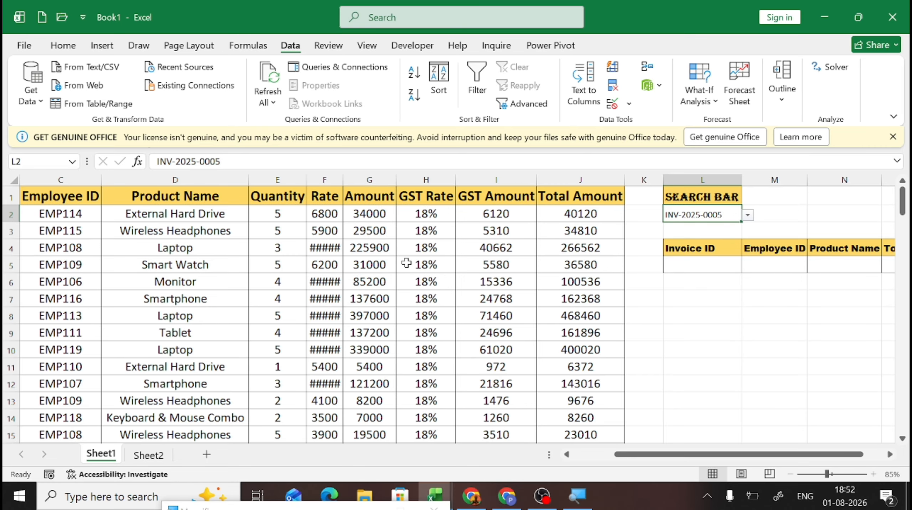
{"action": "double_click", "coordinate": [344, 175]}
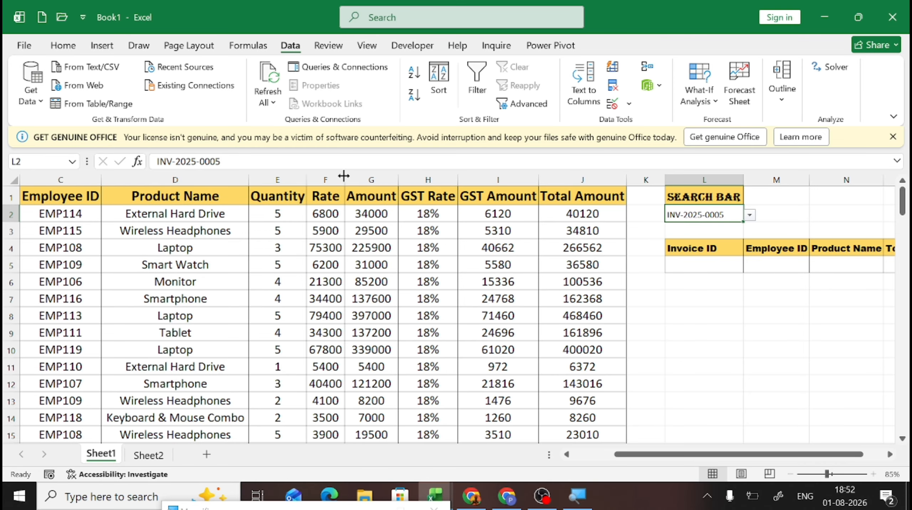
- Select the Sheet1 sales data A2:J127, from the first invoice row through the last, without the header row
{"action": "left_click", "coordinate": [65, 47]}
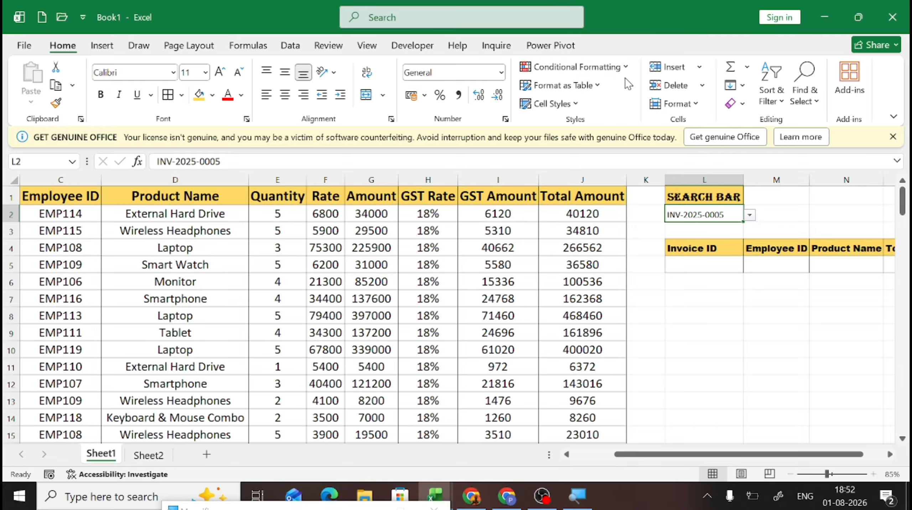
{"action": "left_click", "coordinate": [354, 212]}
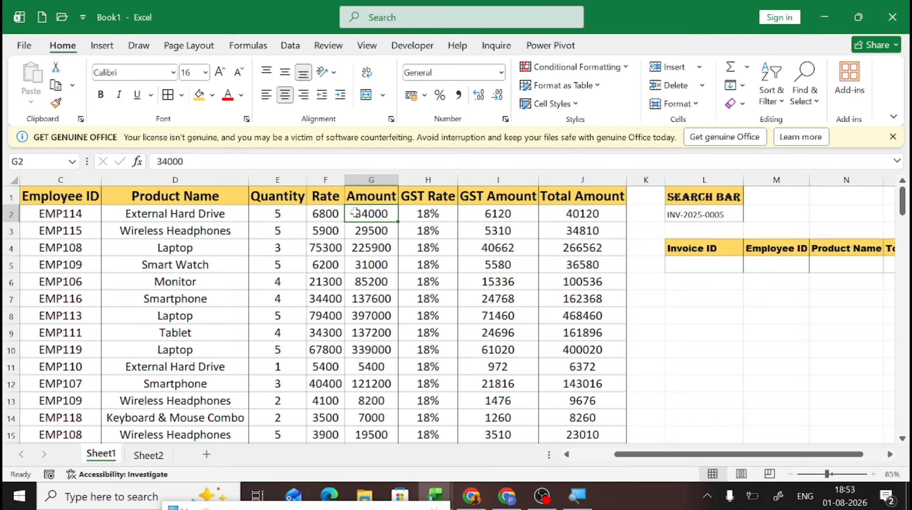
{"action": "key", "text": "Home"}
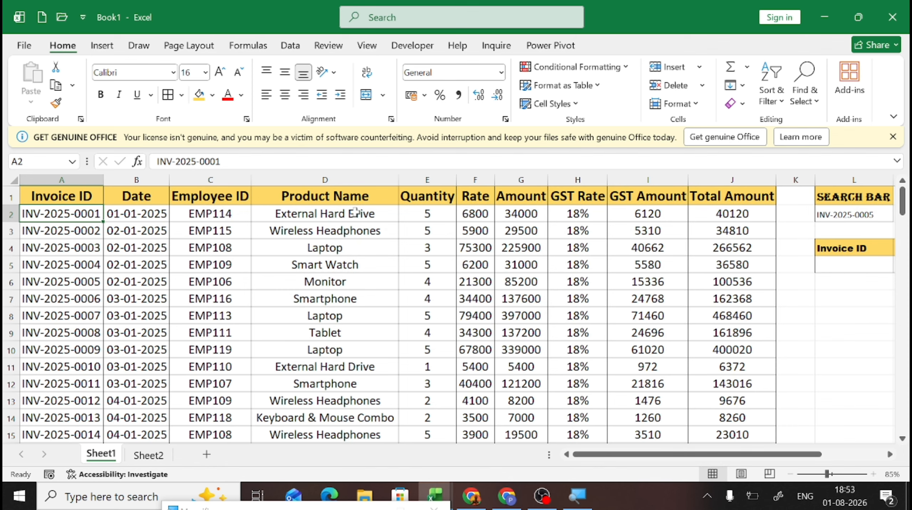
{"action": "key", "text": "Up"}
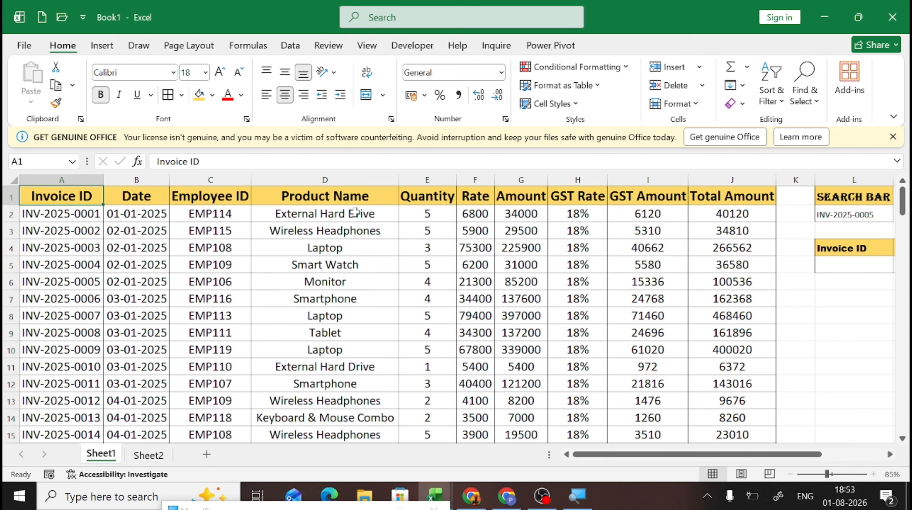
{"action": "key", "text": "Down"}
{"action": "key", "text": "shift+Right"}
{"action": "key", "text": "shift+Down"}
{"action": "key", "text": "shift+Down"}
{"action": "key", "text": "shift+Down"}
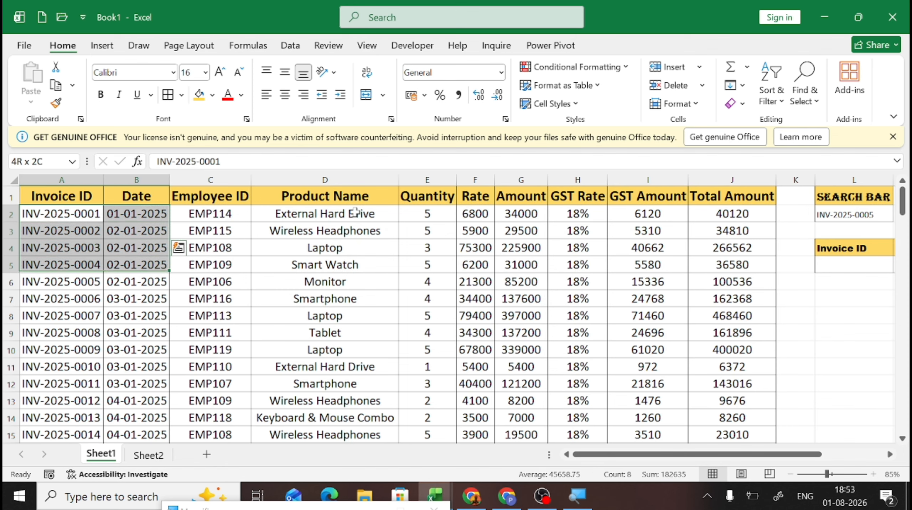
{"action": "key", "text": "shift+Right"}
{"action": "key", "text": "shift+Right"}
{"action": "key", "text": "shift+Down"}
{"action": "key", "text": "shift+Right"}
{"action": "key", "text": "shift+Down"}
{"action": "key", "text": "shift+Right"}
{"action": "key", "text": "shift+Down"}
{"action": "key", "text": "shift+Right"}
{"action": "key", "text": "shift+Down"}
{"action": "key", "text": "shift+Right"}
{"action": "key", "text": "shift+Down"}
{"action": "key", "text": "shift+Right"}
{"action": "key", "text": "shift+Down"}
{"action": "key", "text": "shift+Right"}
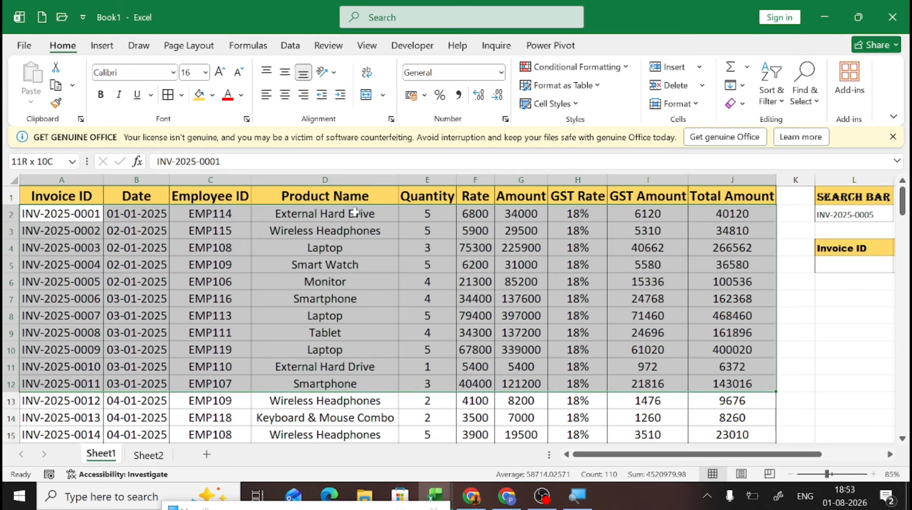
{"action": "key", "text": "shift+Down"}
{"action": "key", "text": "ctrl+shift+Down"}
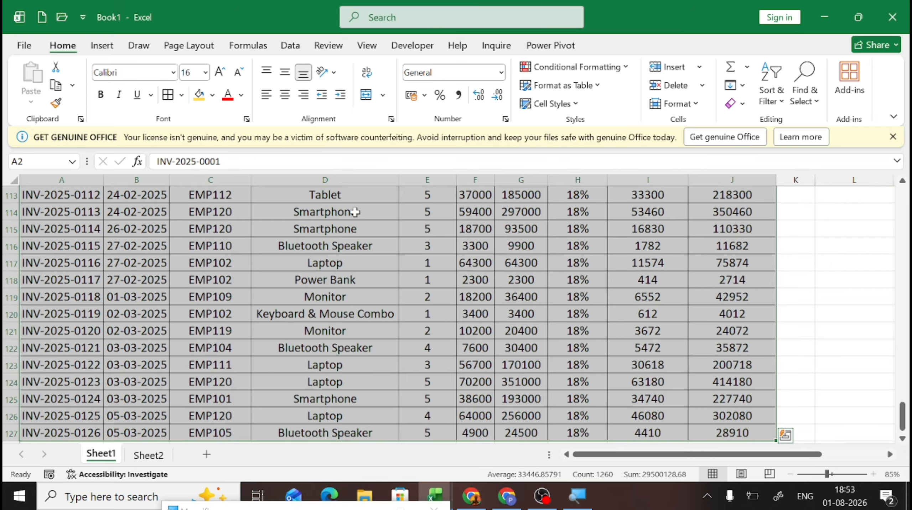
{"action": "scroll", "coordinate": [354, 212], "scroll_direction": "up", "scroll_amount": 10}
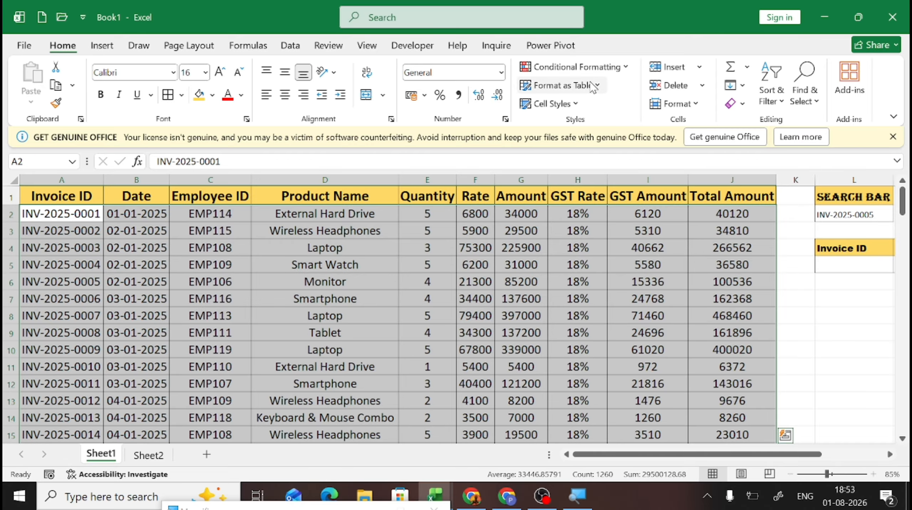
- Start a new conditional formatting rule for the selected sales data that uses a formula to determine which cells to format
{"action": "left_click", "coordinate": [589, 70]}
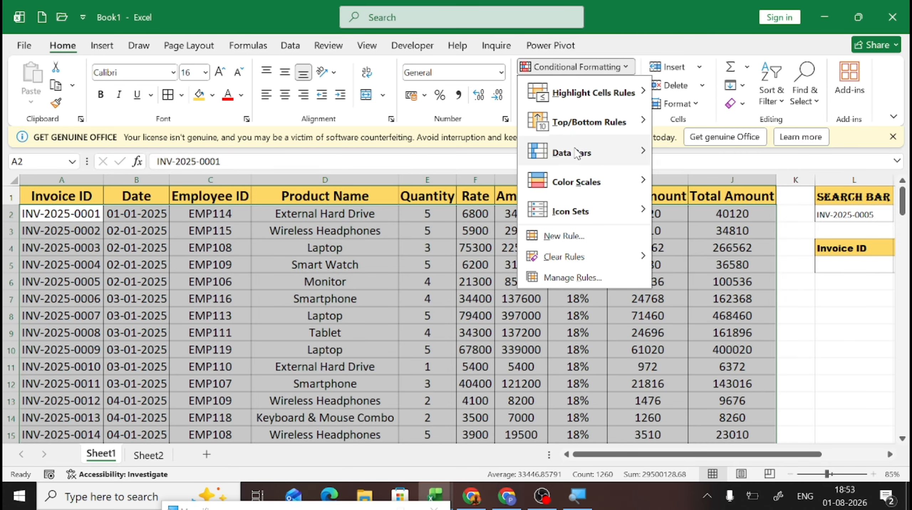
{"action": "left_click", "coordinate": [556, 240]}
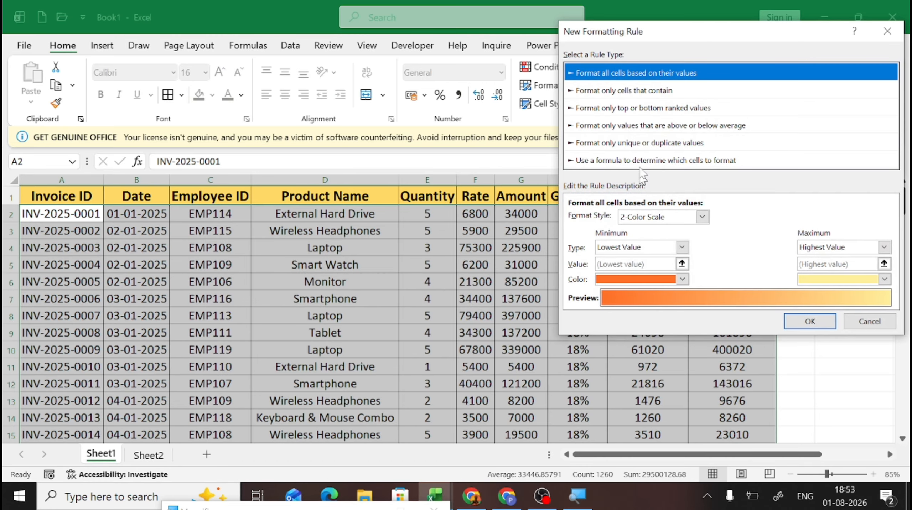
{"action": "left_click_drag", "start_coordinate": [736, 39], "coordinate": [482, 34]}
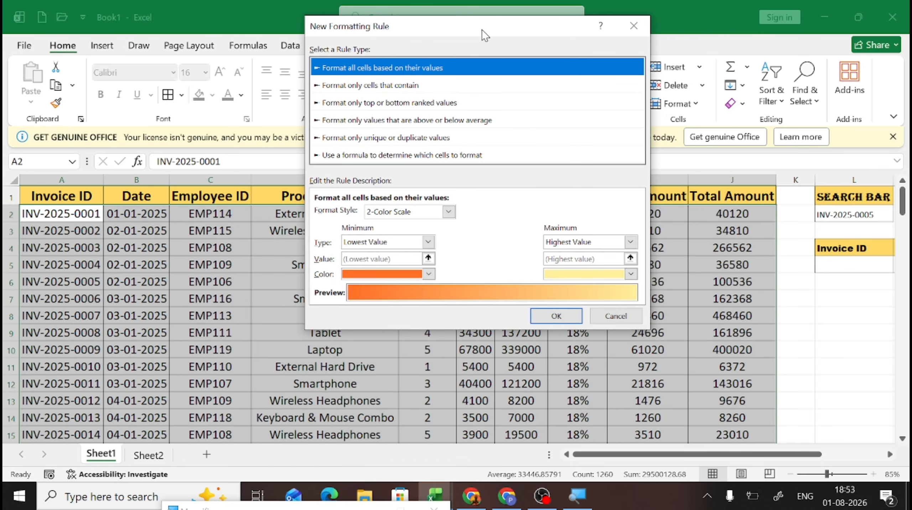
{"action": "left_click", "coordinate": [397, 157]}
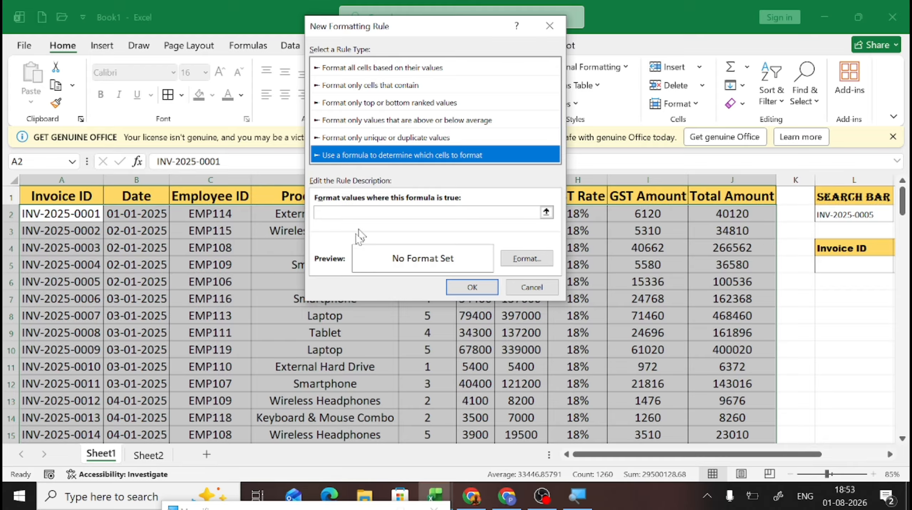
- Enter the rule formula =$L$2=$A2, comparing the search cell with each row's invoice ID through a column-only absolute reference
{"action": "left_click", "coordinate": [354, 214]}
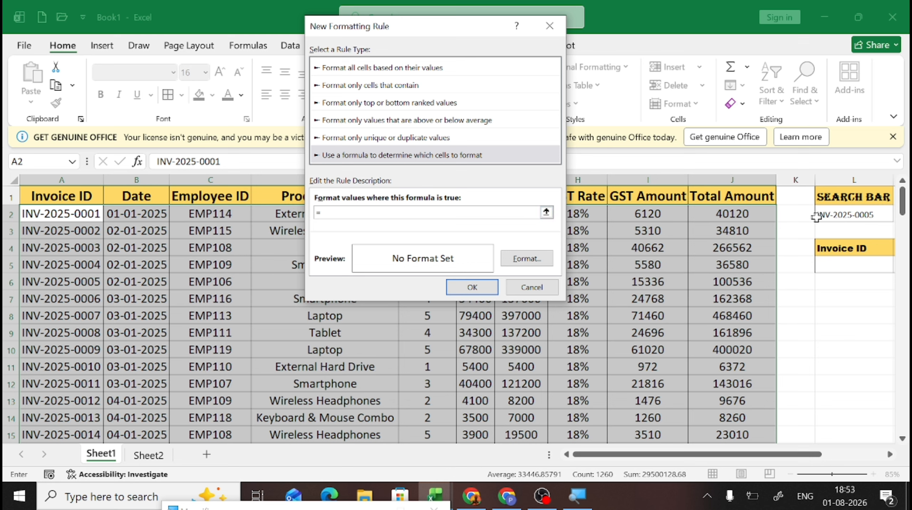
{"action": "left_click", "coordinate": [834, 217]}
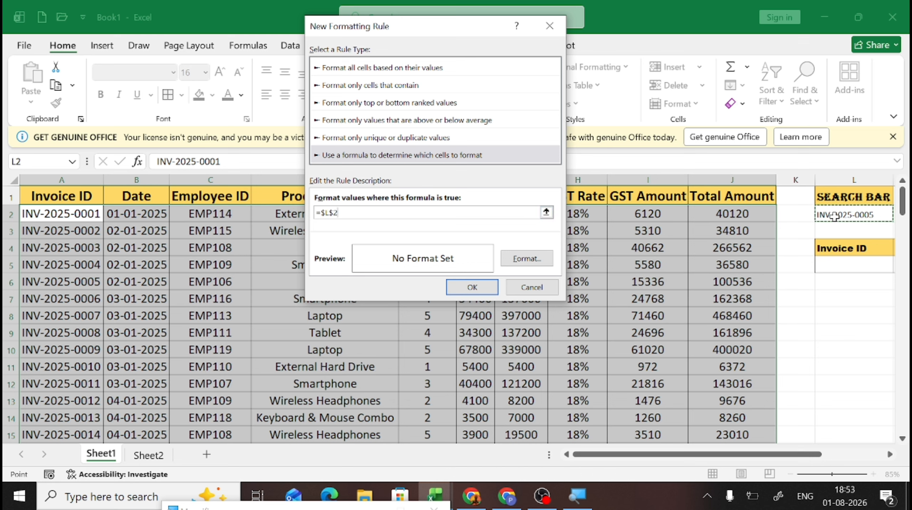
{"action": "type", "text": "="}
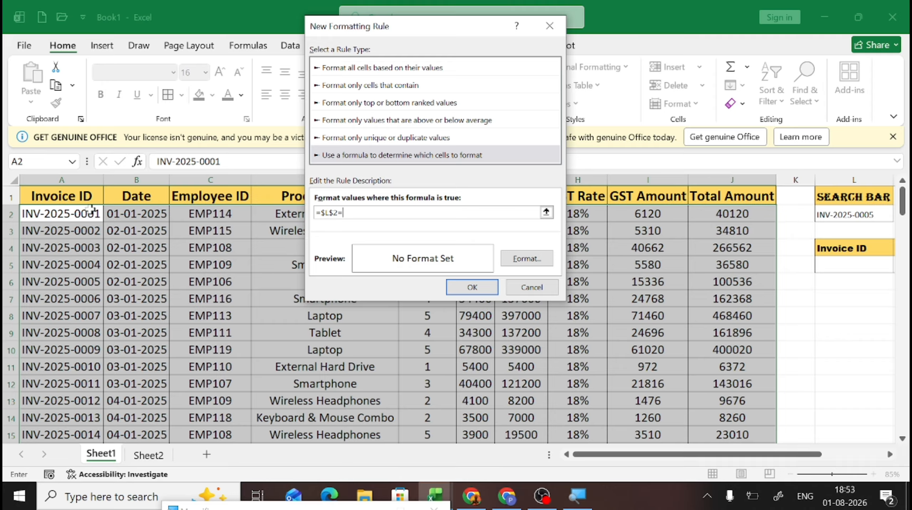
{"action": "left_click", "coordinate": [77, 214]}
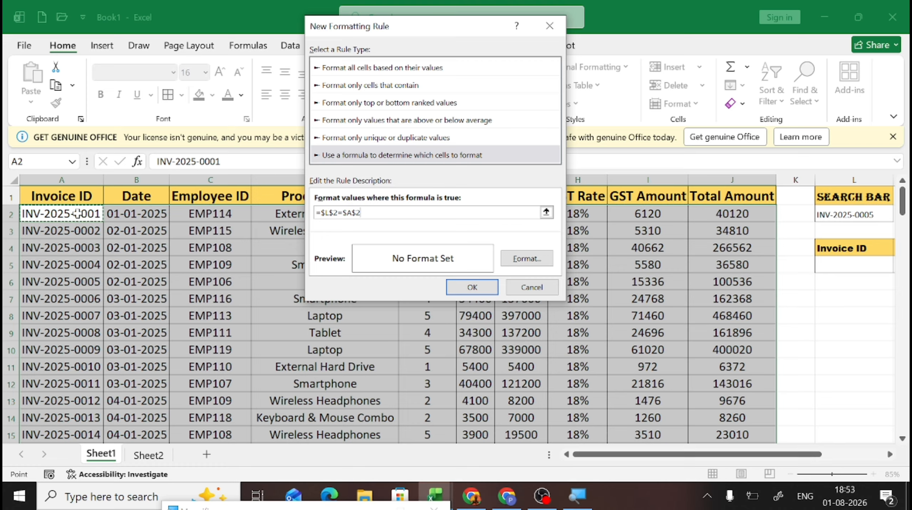
{"action": "key", "text": "F4"}
{"action": "key", "text": "F4"}
- Give the formatting rule a light orange background fill and apply it to the sales data
{"action": "left_click", "coordinate": [542, 260]}
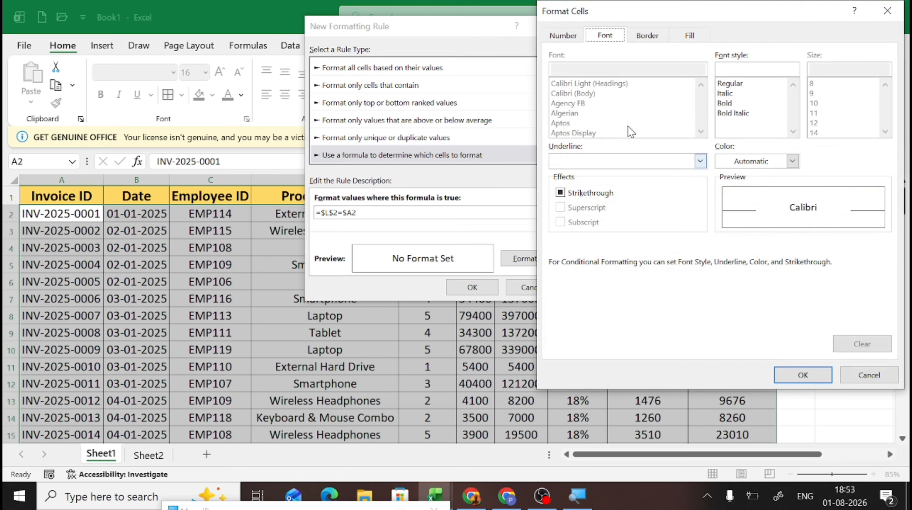
{"action": "left_click", "coordinate": [690, 36]}
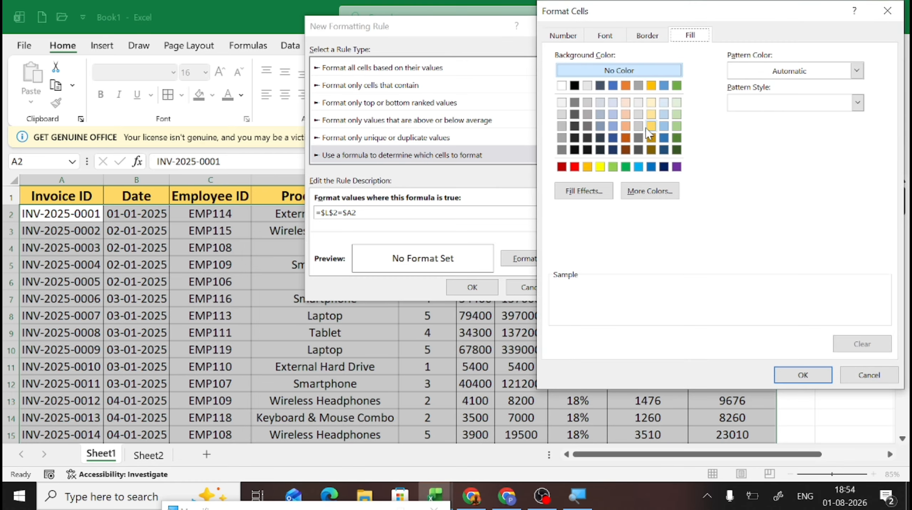
{"action": "left_click", "coordinate": [626, 127]}
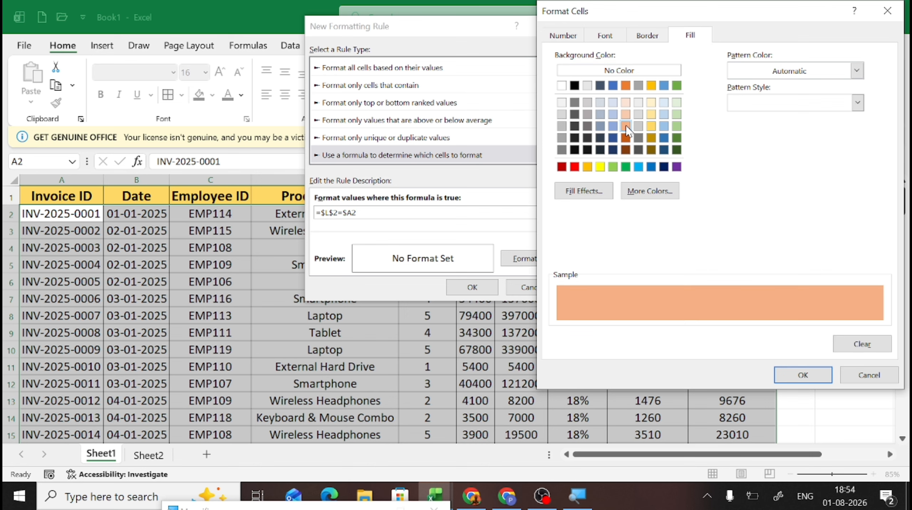
{"action": "left_click", "coordinate": [804, 375]}
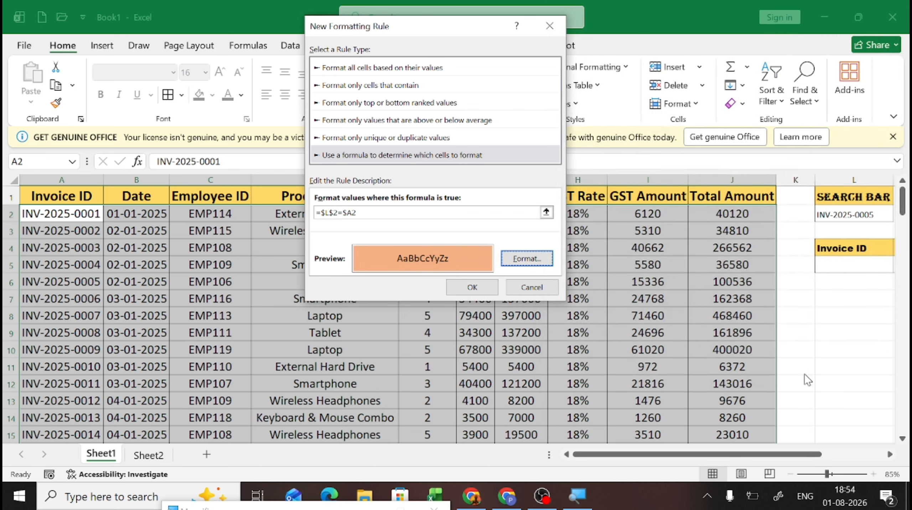
{"action": "left_click", "coordinate": [488, 296]}
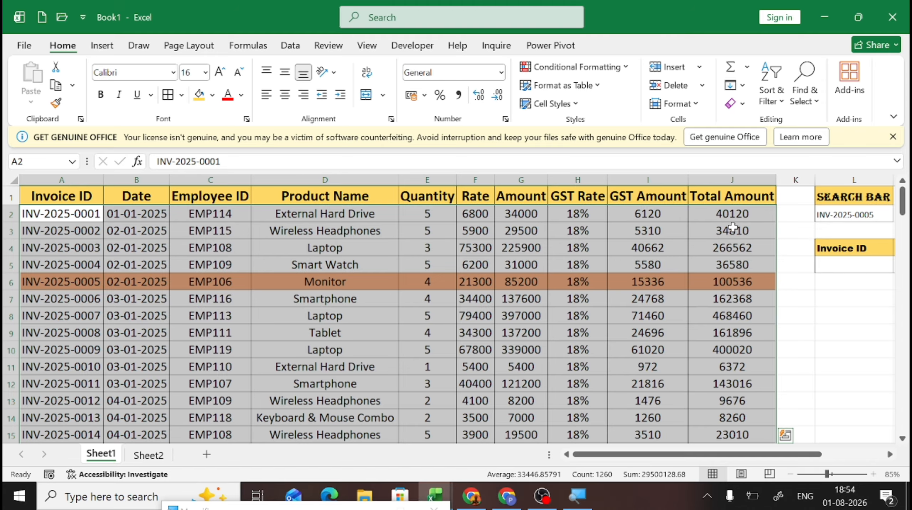
- Open the list of invoice IDs in search cell L2 to test the row highlighting with another invoice
{"action": "scroll", "coordinate": [733, 227], "scroll_direction": "right", "scroll_amount": 3}
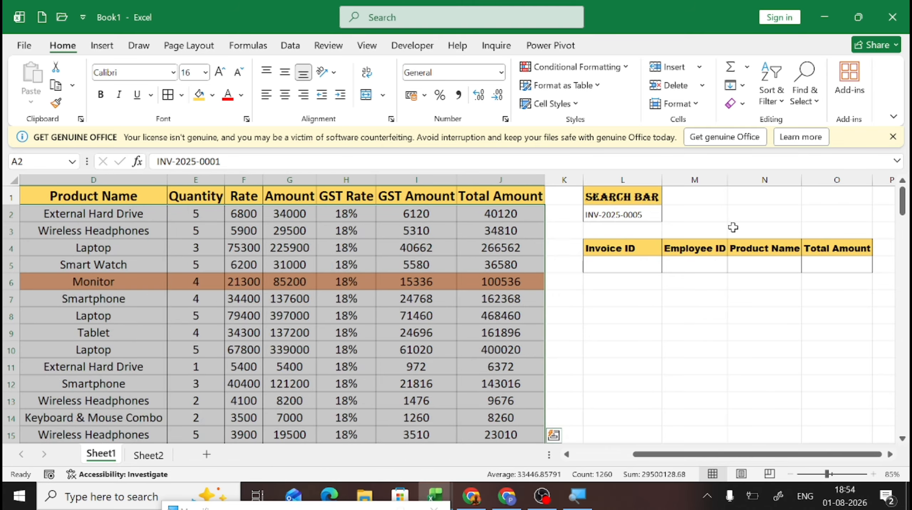
{"action": "left_click", "coordinate": [644, 213]}
{"action": "left_click", "coordinate": [671, 217]}
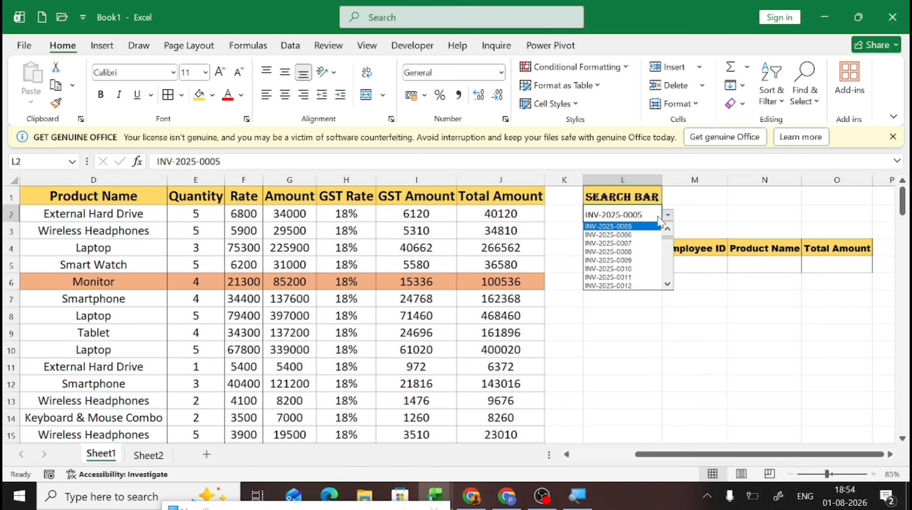
- Test the row highlighting by picking different invoices in the search bar cell L2, ending on INV-2025-0009
{"action": "left_click", "coordinate": [628, 226]}
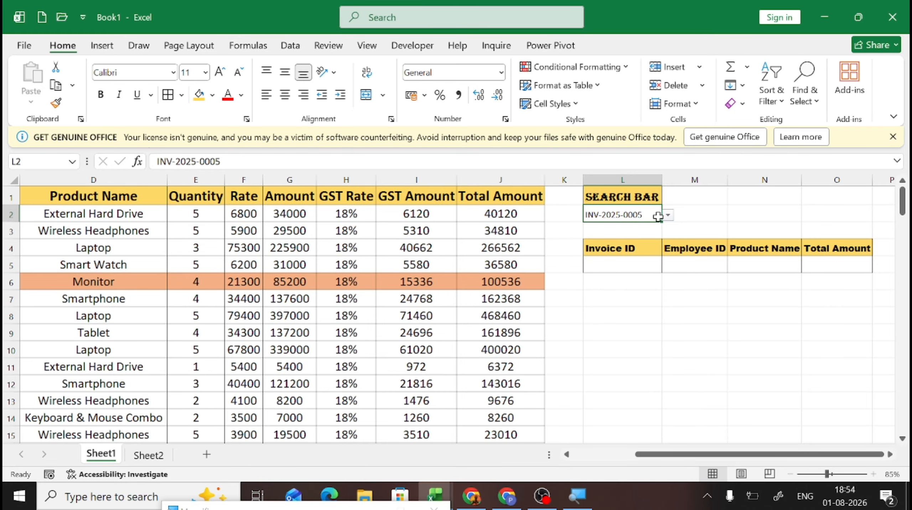
{"action": "left_click", "coordinate": [673, 213]}
{"action": "left_click", "coordinate": [647, 213]}
{"action": "left_click", "coordinate": [668, 216]}
{"action": "left_click", "coordinate": [653, 236]}
{"action": "left_click", "coordinate": [667, 216]}
{"action": "left_click", "coordinate": [628, 251]}
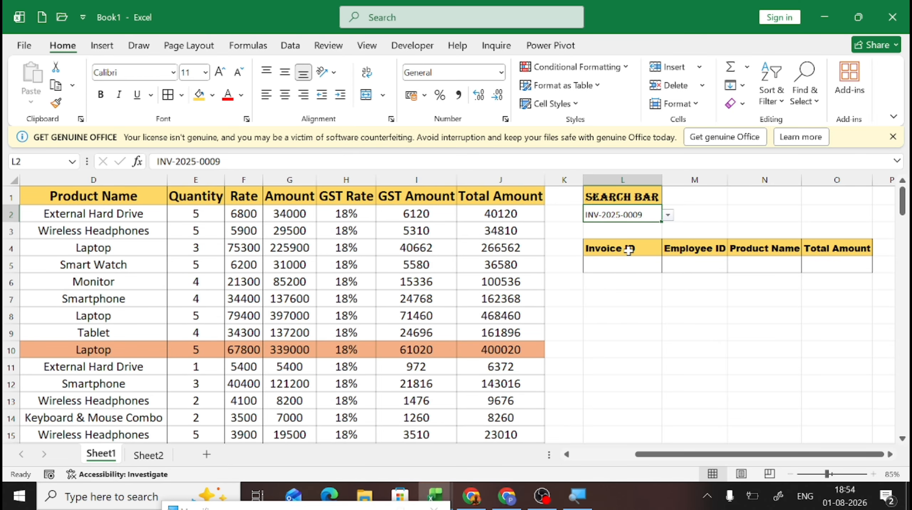
- Set the search bar cell L2 to INV-2025-0015, and to INV-2025-0016 after that
{"action": "left_click", "coordinate": [668, 215]}
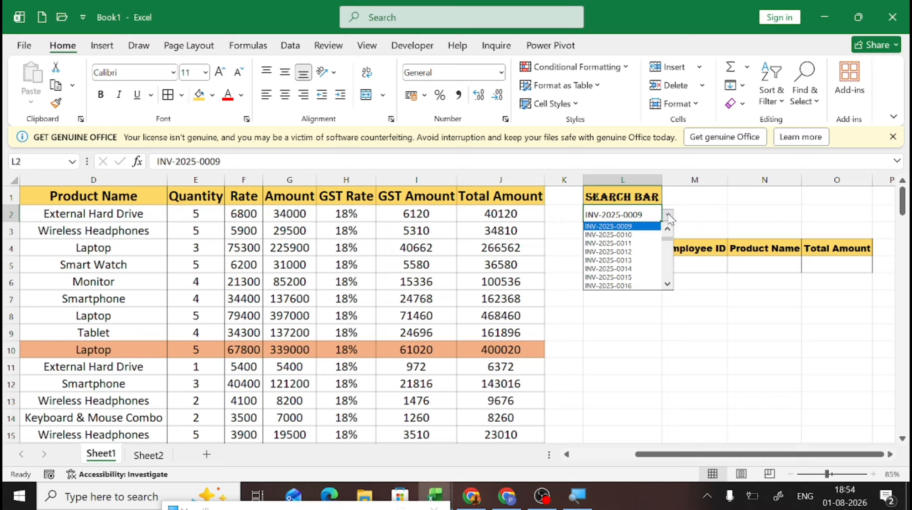
{"action": "left_click", "coordinate": [620, 278]}
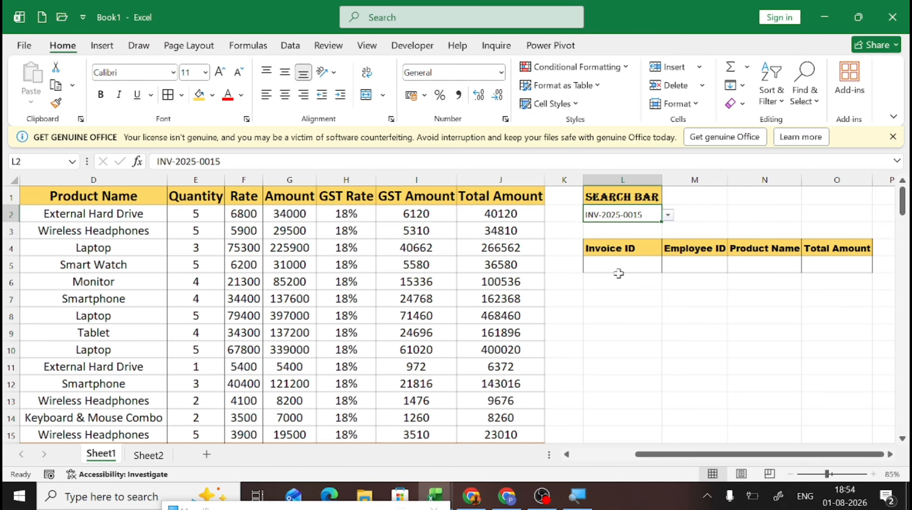
{"action": "left_click", "coordinate": [668, 216]}
{"action": "left_click", "coordinate": [645, 243]}
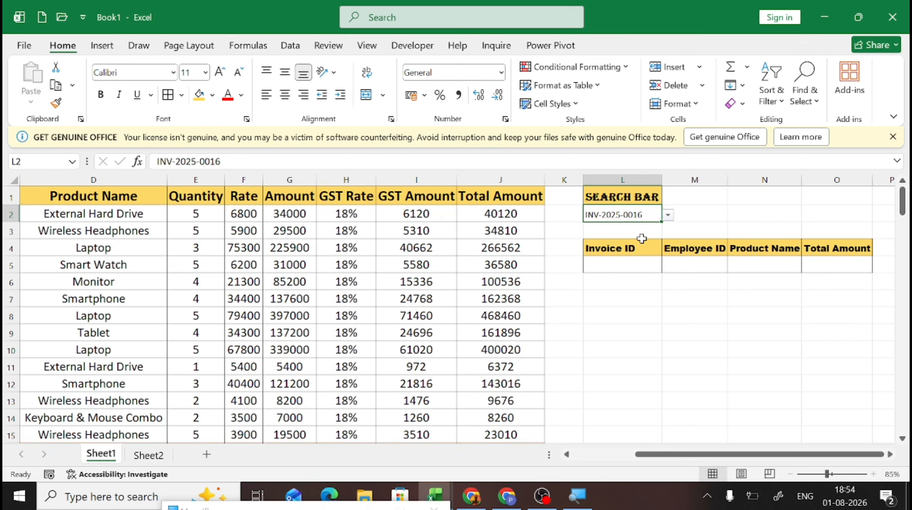
- Enter the notes "large data" in L7 and "emp id" in L8, and clear both cells again
{"action": "left_click", "coordinate": [611, 303]}
{"action": "type", "text": "large data"}
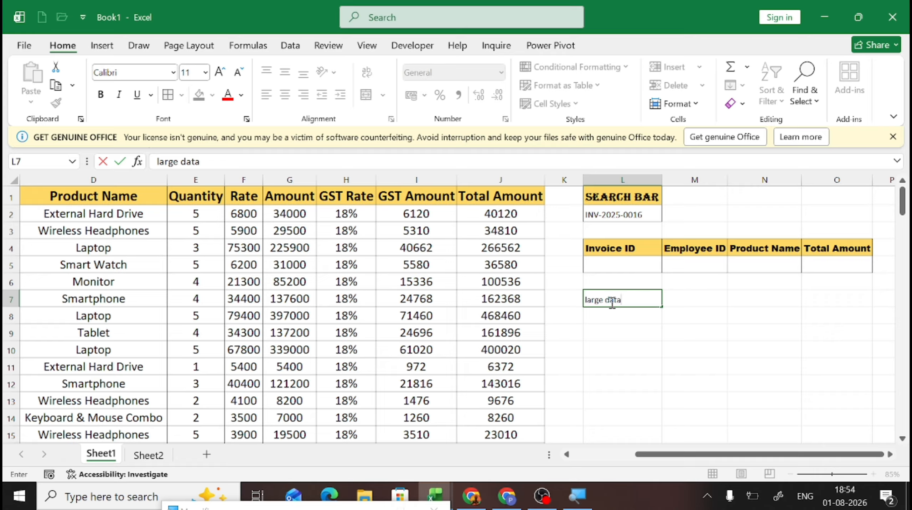
{"action": "key", "text": "Return"}
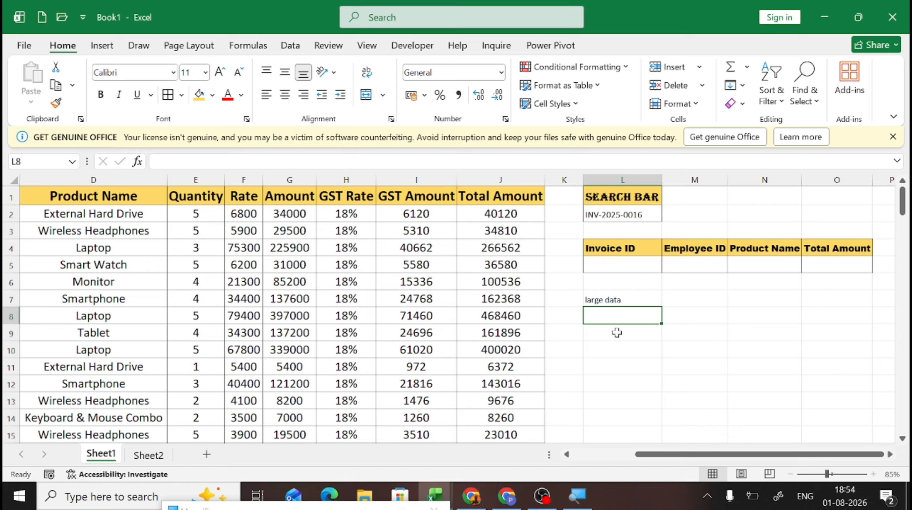
{"action": "type", "text": "emp id"}
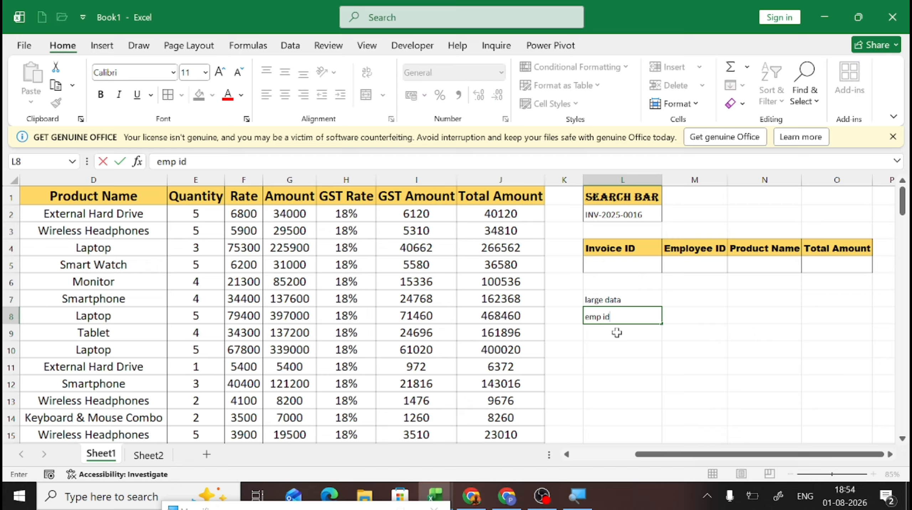
{"action": "key", "text": "Return"}
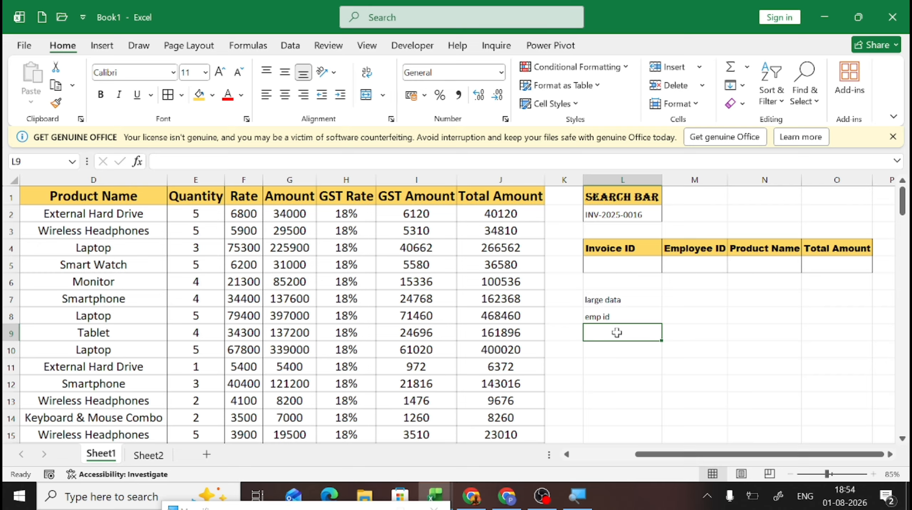
{"action": "key", "text": "shift+Up"}
{"action": "key", "text": "shift+Up"}
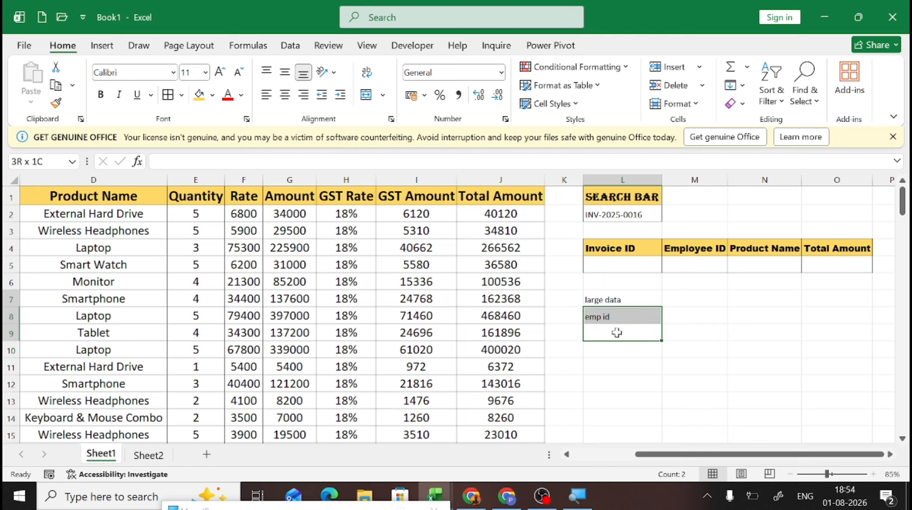
{"action": "key", "text": "Delete"}
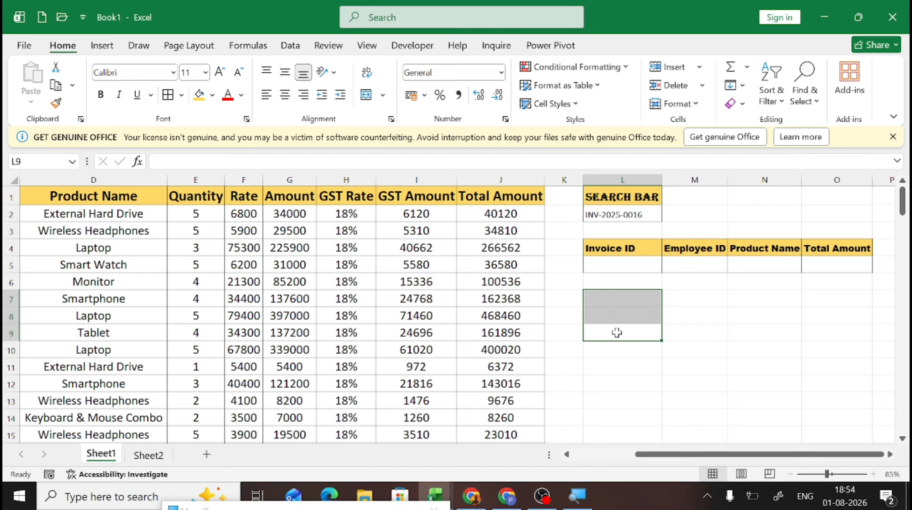
- Review task 4 on Sheet2 about getting the employee ID and amount by invoice number, and return to Sheet1
{"action": "left_click", "coordinate": [153, 460]}
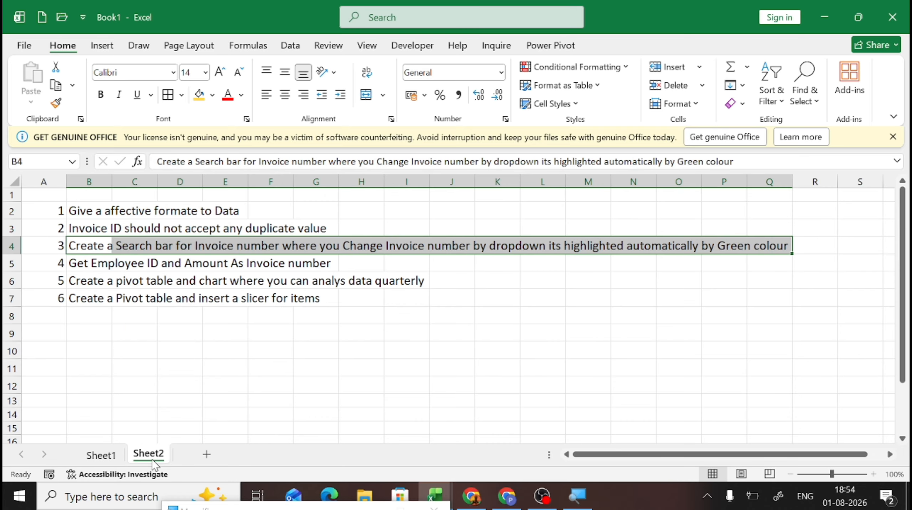
{"action": "left_click", "coordinate": [84, 266]}
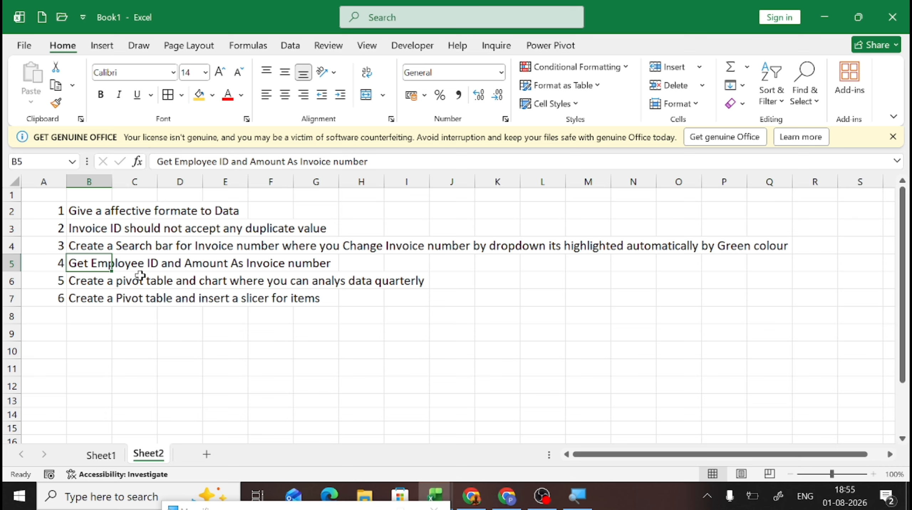
{"action": "left_click_drag", "start_coordinate": [90, 264], "coordinate": [560, 260]}
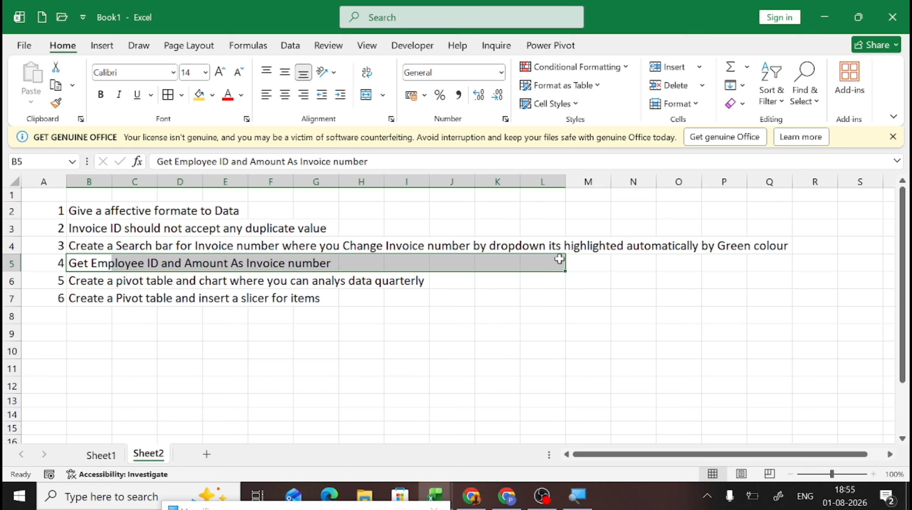
{"action": "left_click", "coordinate": [92, 459]}
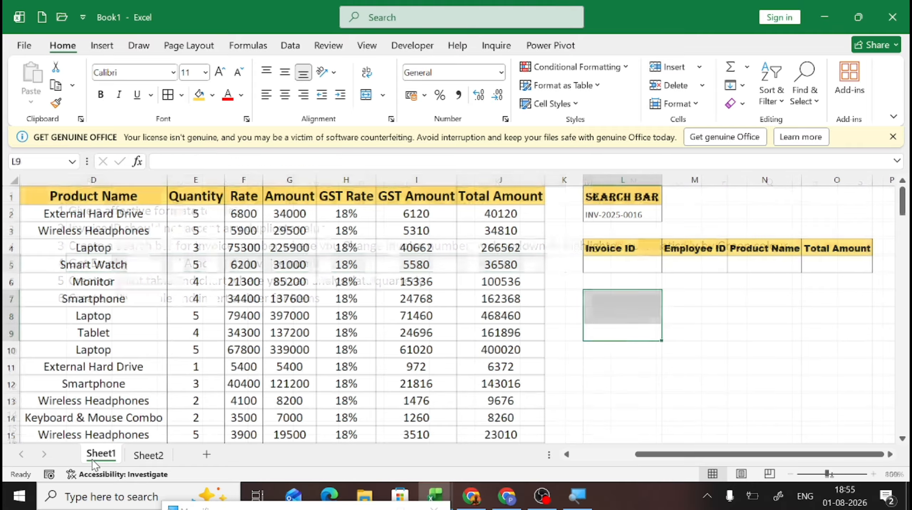
- Add a list data validation to cell L5 under Invoice ID, using the invoice numbers in $A$2:$A$127 as the source
{"action": "left_click", "coordinate": [633, 262]}
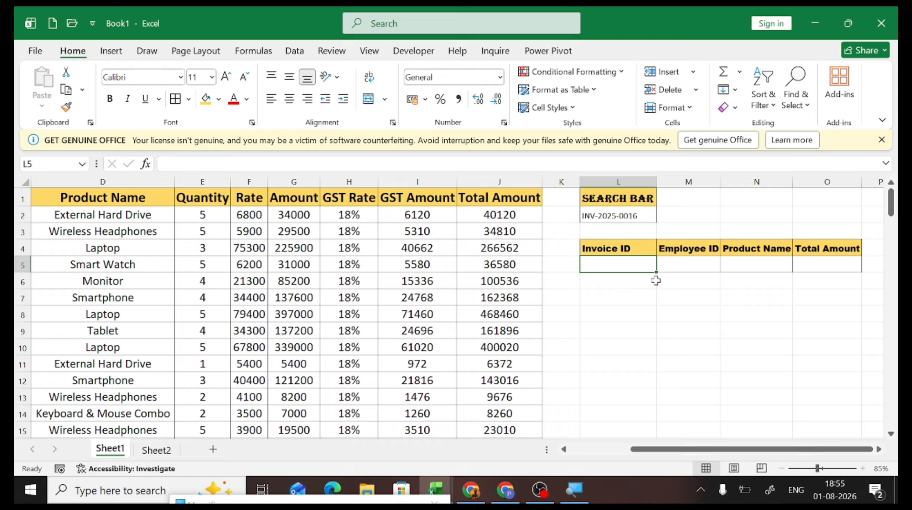
{"action": "key", "text": "alt"}
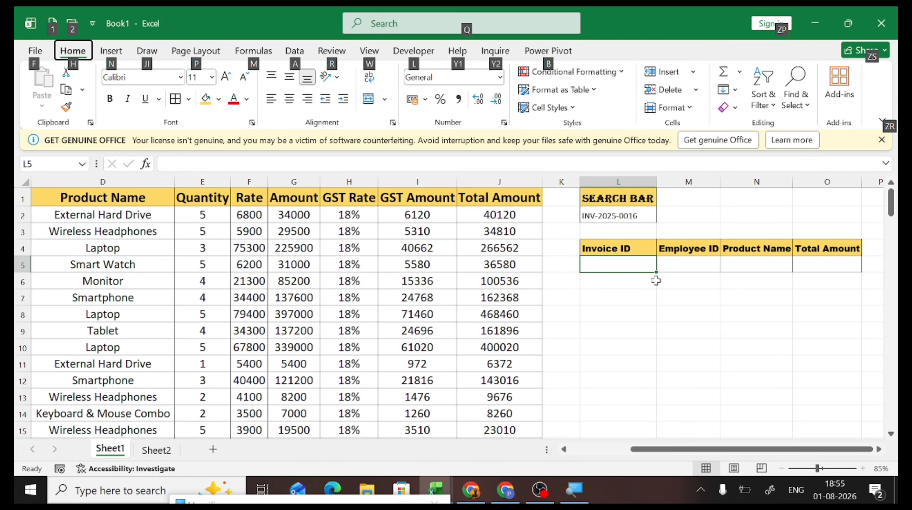
{"action": "key", "text": "a"}
{"action": "key", "text": "v"}
{"action": "key", "text": "v"}
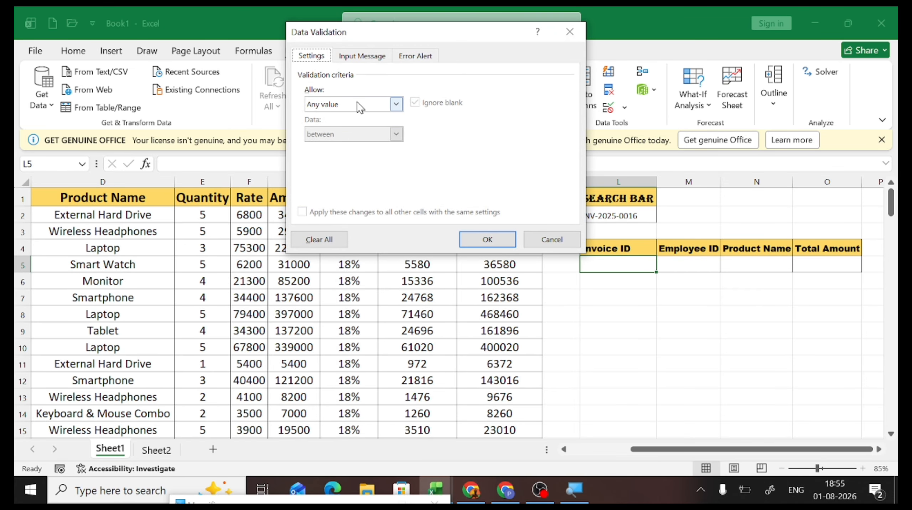
{"action": "left_click", "coordinate": [373, 107]}
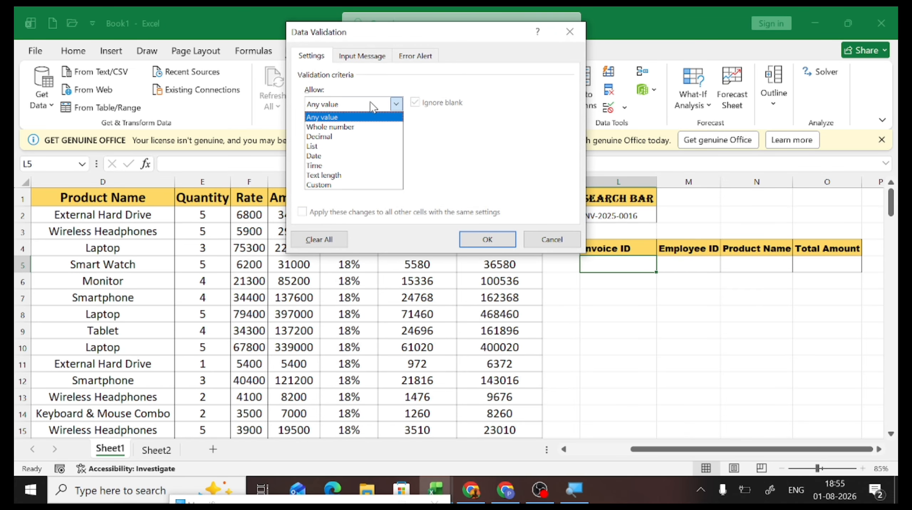
{"action": "left_click", "coordinate": [341, 149]}
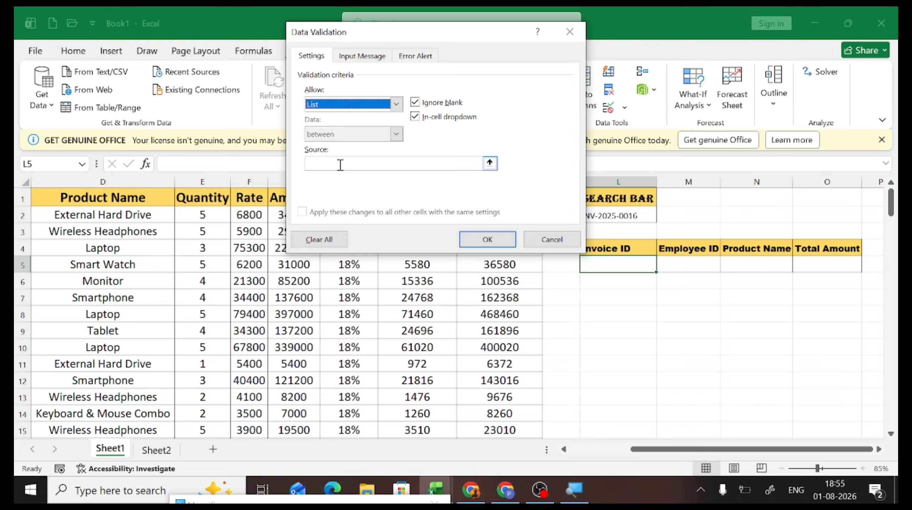
{"action": "left_click", "coordinate": [340, 164]}
{"action": "left_click", "coordinate": [82, 213]}
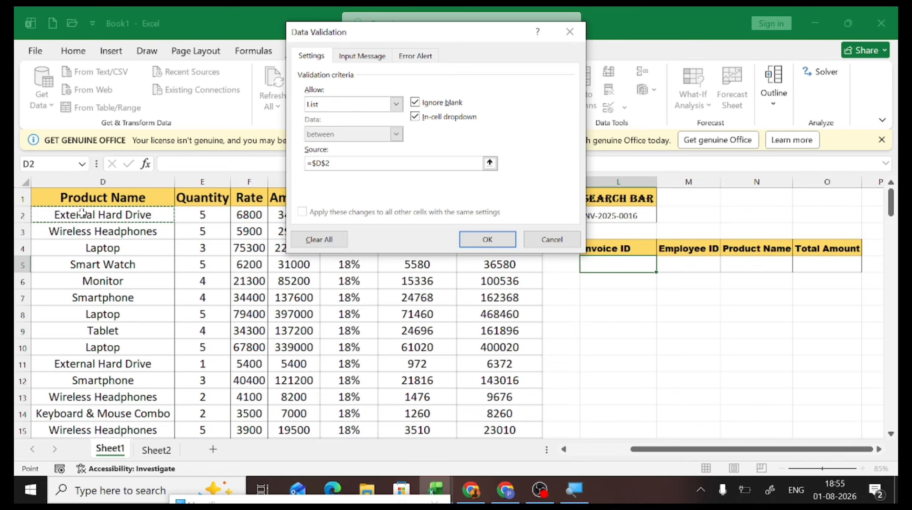
{"action": "key", "text": "ctrl+shift+Down"}
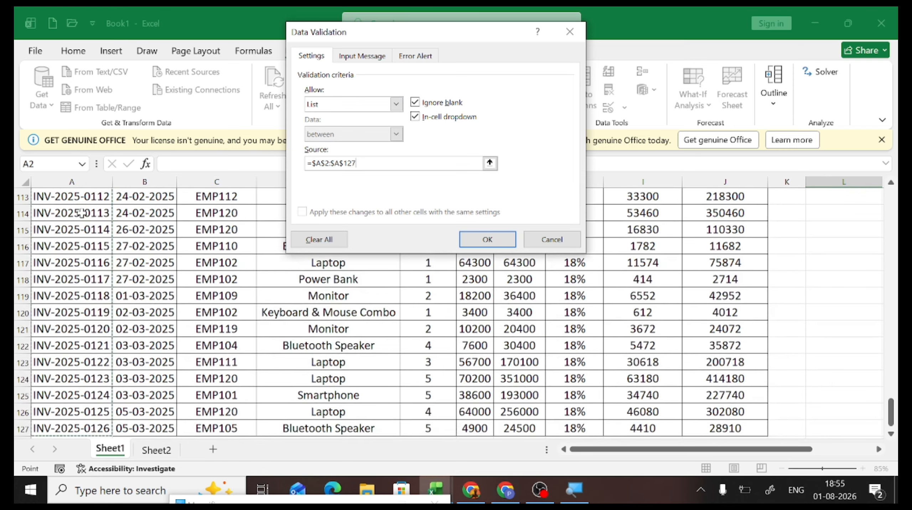
{"action": "key", "text": "Return"}
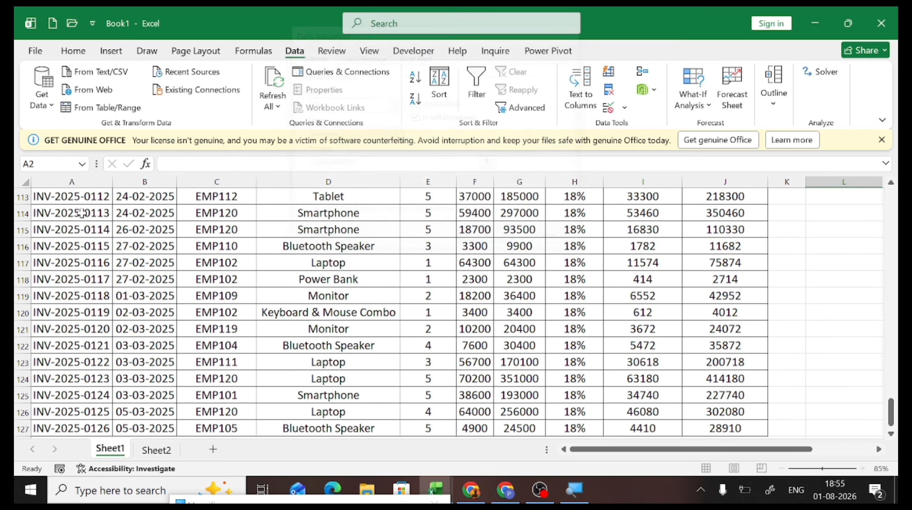
- Choose INV-2025-0004 from the dropdown in L5 and go on to the Employee ID cell M5
{"action": "key", "text": "Right"}
{"action": "key", "text": "Right"}
{"action": "key", "text": "Right"}
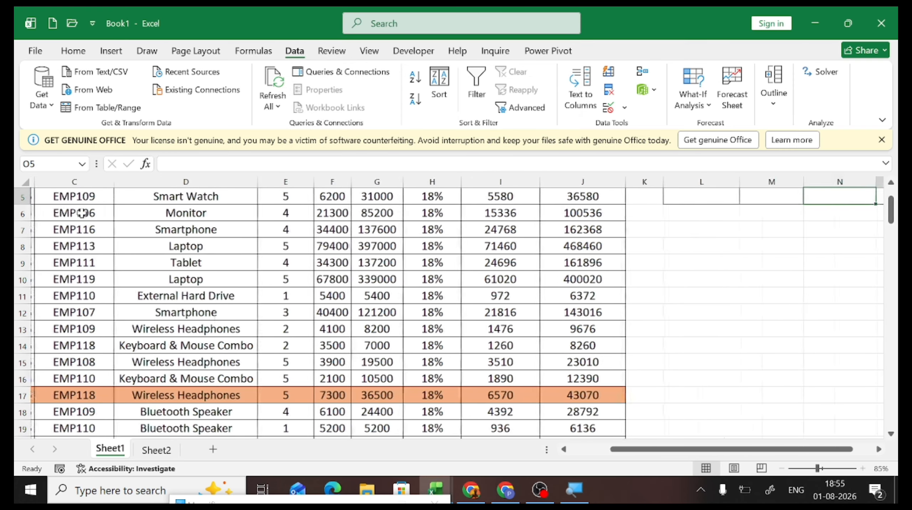
{"action": "key", "text": "Up"}
{"action": "key", "text": "Up"}
{"action": "key", "text": "Up"}
{"action": "key", "text": "Right"}
{"action": "key", "text": "Left"}
{"action": "key", "text": "Left"}
{"action": "key", "text": "Left"}
{"action": "key", "text": "Left"}
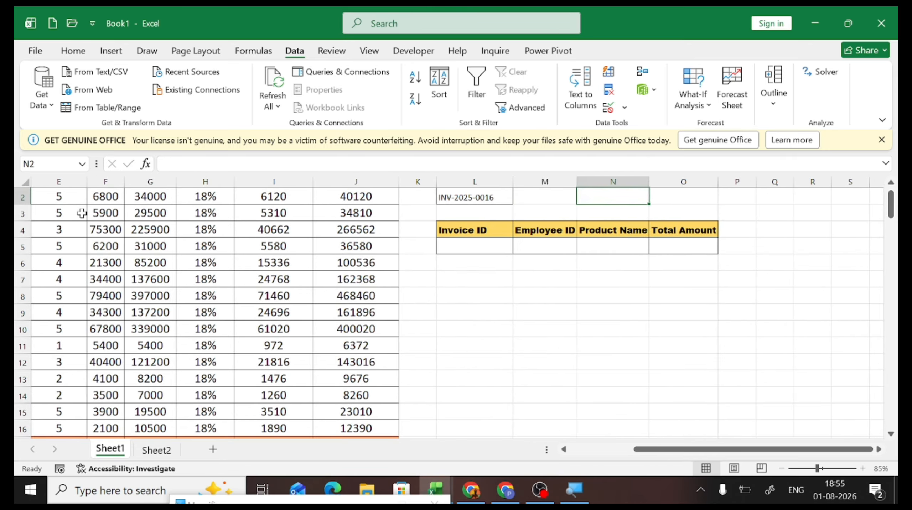
{"action": "key", "text": "Down"}
{"action": "key", "text": "Down"}
{"action": "key", "text": "Down"}
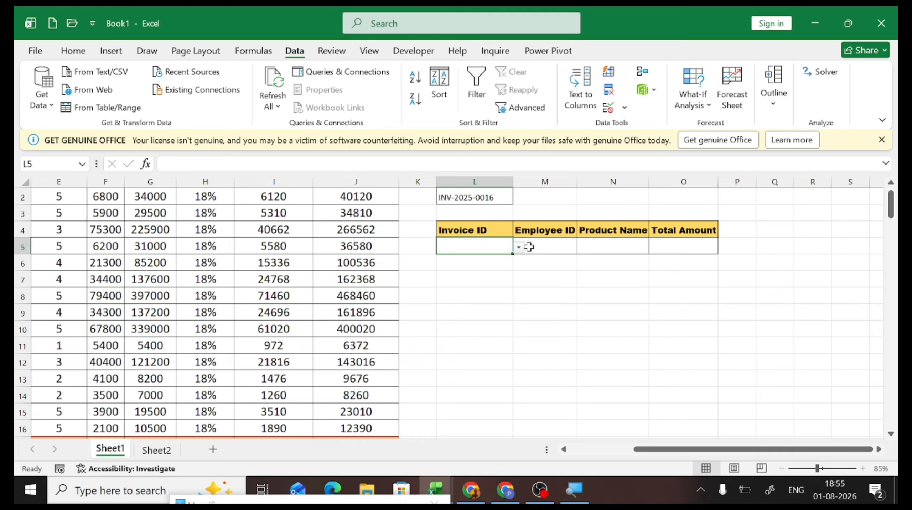
{"action": "left_click", "coordinate": [518, 247]}
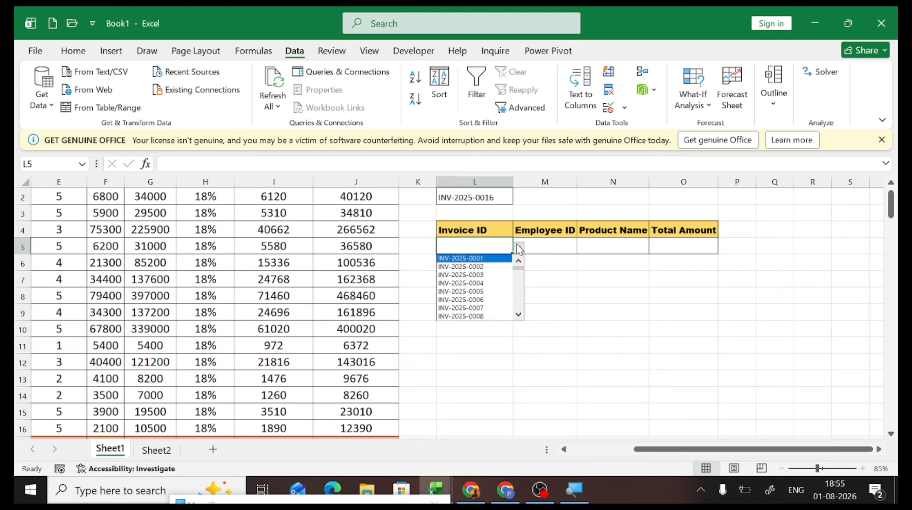
{"action": "left_click", "coordinate": [482, 281]}
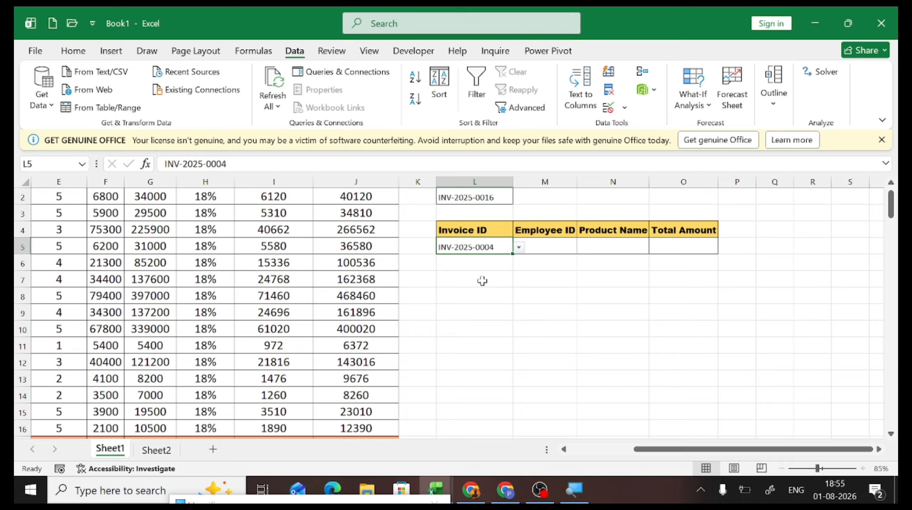
{"action": "key", "text": "Tab"}
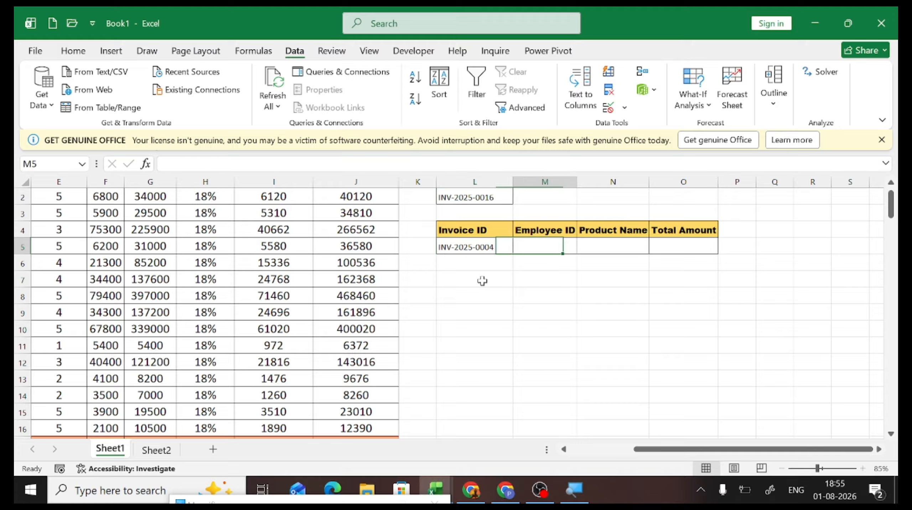
{"action": "type", "text": "=v"}
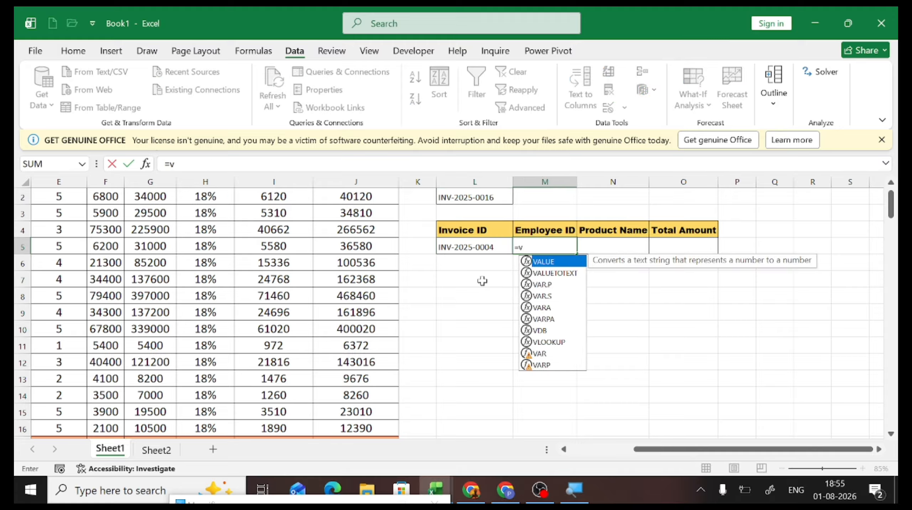
{"action": "type", "text": "lookup"}
{"action": "key", "text": "Tab"}
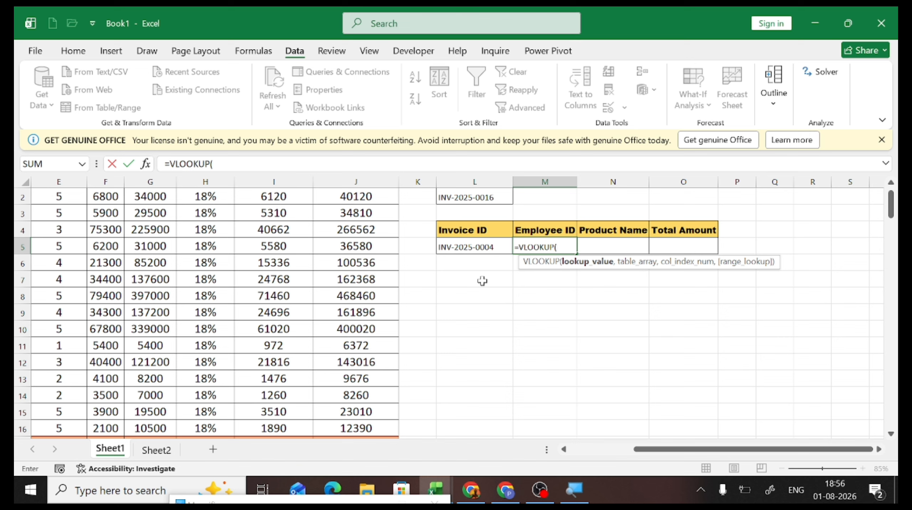
{"action": "key", "text": "BackSpace"}
{"action": "key", "text": "BackSpace"}
{"action": "key", "text": "BackSpace"}
{"action": "key", "text": "BackSpace"}
{"action": "key", "text": "BackSpace"}
{"action": "key", "text": "BackSpace"}
{"action": "key", "text": "BackSpace"}
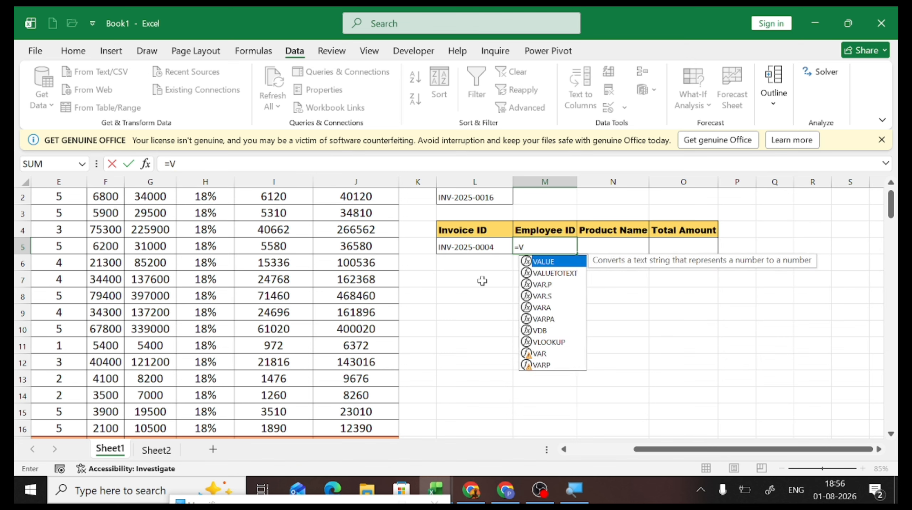
- Start an XLOOKUP formula in the Employee ID cell M5
{"action": "type", "text": "xlookup"}
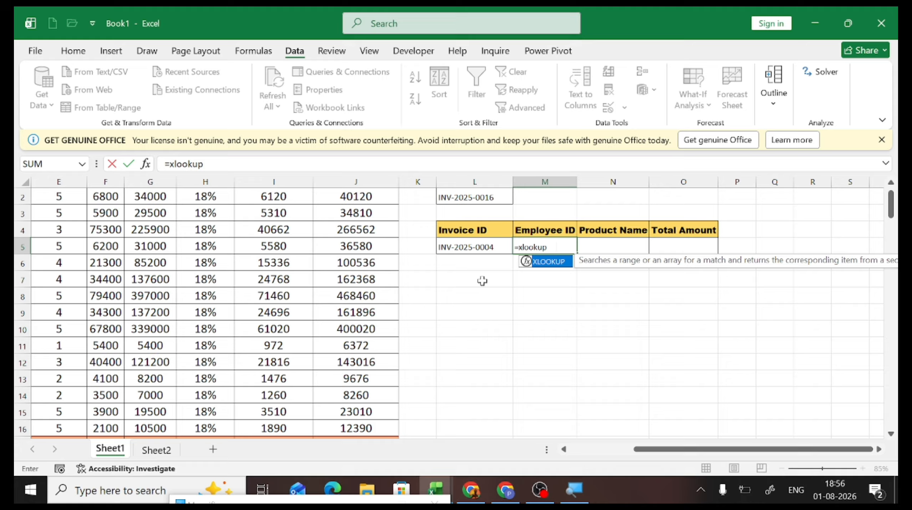
{"action": "key", "text": "Tab"}
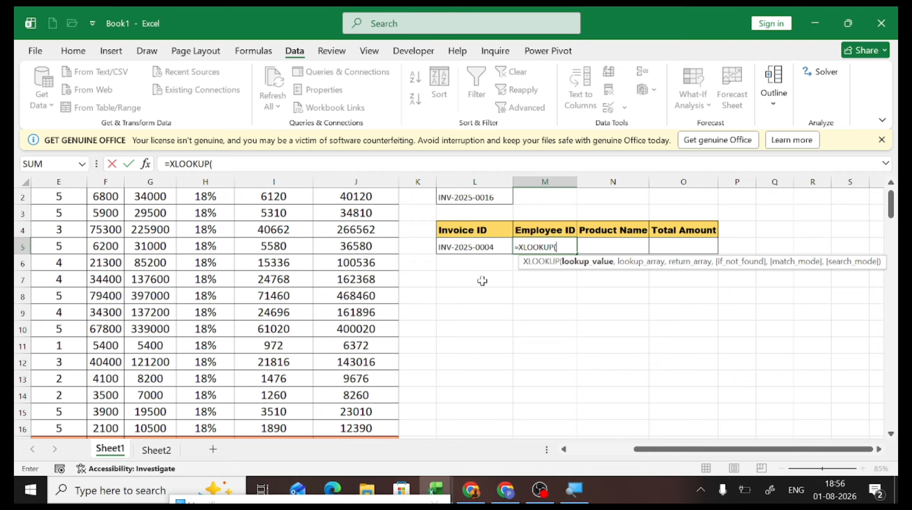
{"action": "key", "text": "Left"}
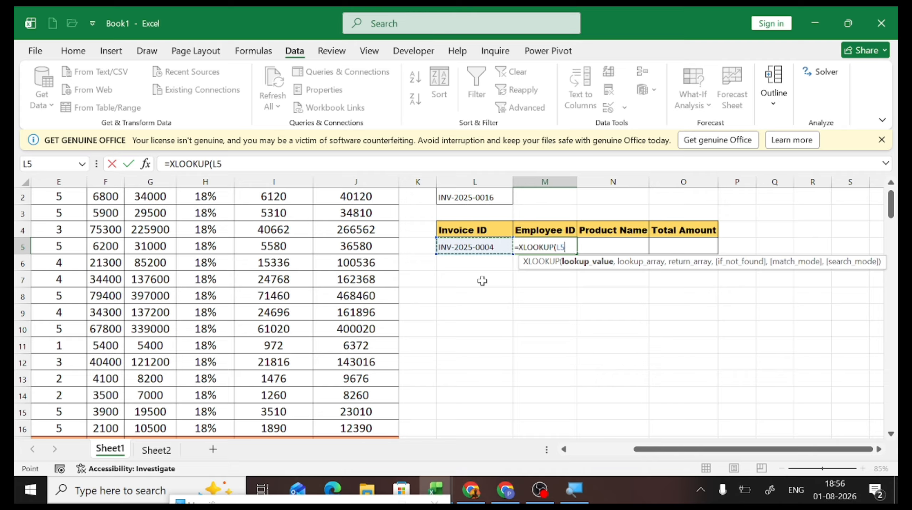
{"action": "key", "text": "F4"}
{"action": "key", "text": "Left"}
{"action": "key", "text": "Left"}
{"action": "key", "text": "Left"}
{"action": "key", "text": "Left"}
{"action": "key", "text": "Left"}
{"action": "key", "text": "Left"}
{"action": "key", "text": "Left"}
{"action": "key", "text": "Left"}
{"action": "key", "text": "Left"}
{"action": "key", "text": "Left"}
{"action": "key", "text": "Left"}
{"action": "key", "text": "Up"}
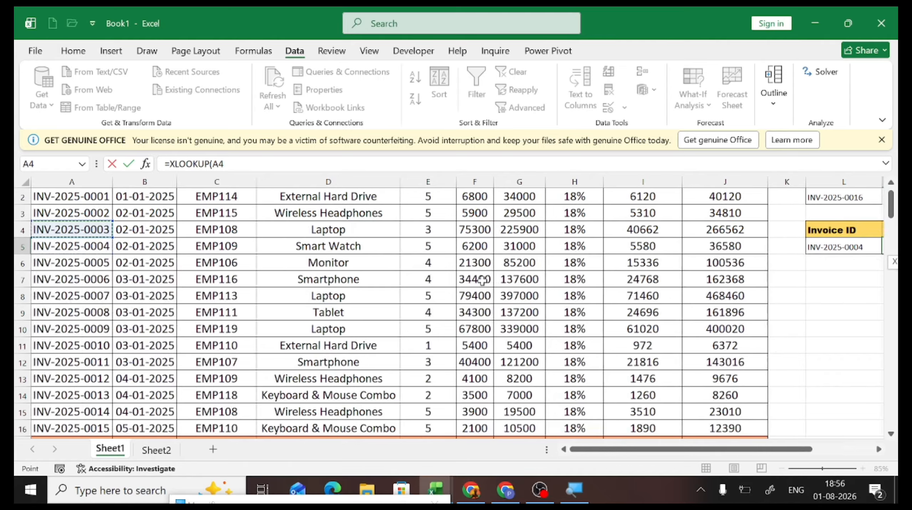
{"action": "key", "text": "Up"}
{"action": "key", "text": "Up"}
{"action": "key", "text": "ctrl+shift+Down"}
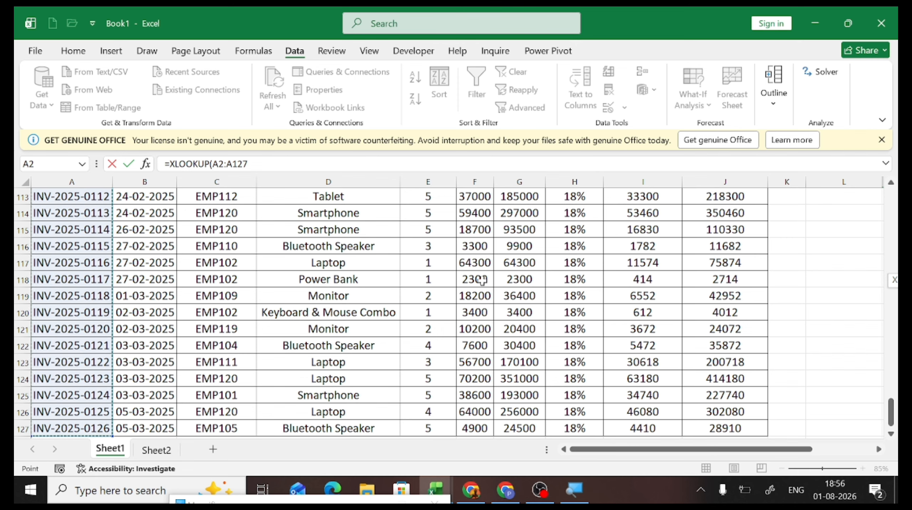
{"action": "key", "text": "F4"}
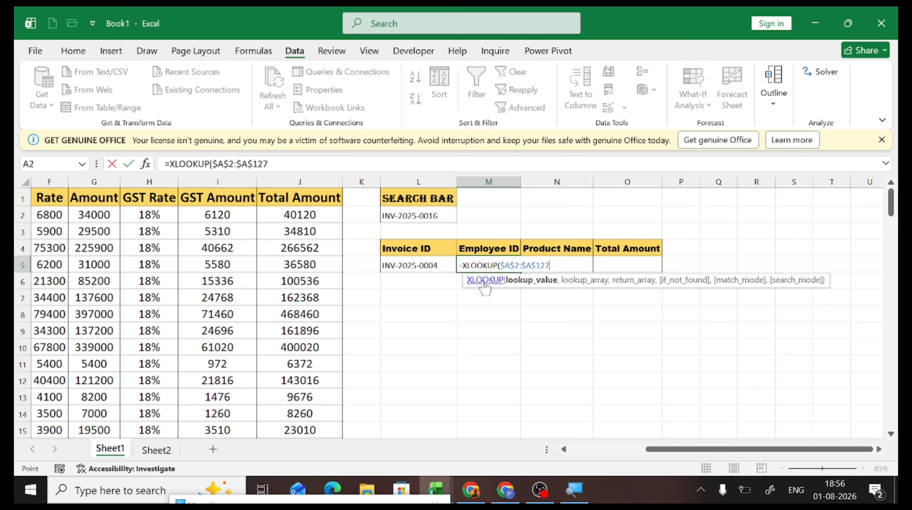
{"action": "key", "text": "BackSpace"}
{"action": "key", "text": "BackSpace"}
{"action": "key", "text": "BackSpace"}
{"action": "key", "text": "BackSpace"}
{"action": "key", "text": "BackSpace"}
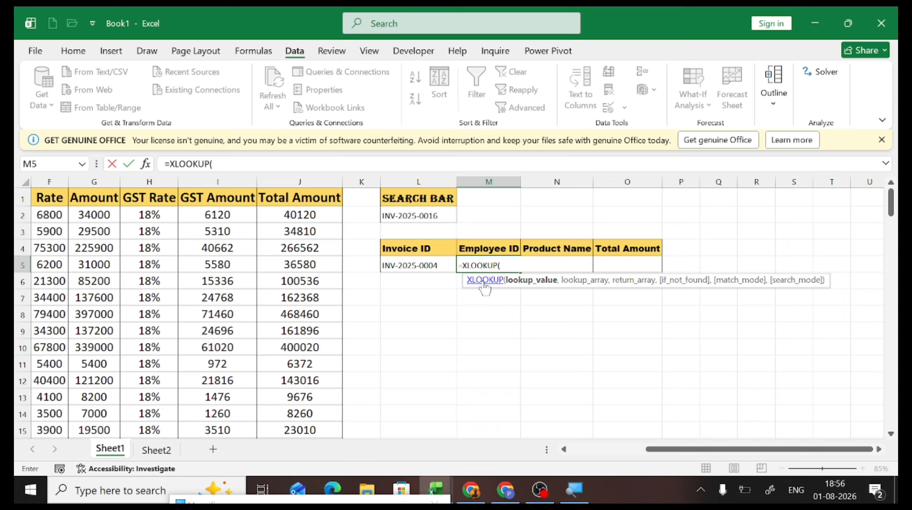
- Give the XLOOKUP in M5 the lookup value $L$5 and the lookup array $A$2:$A$127
{"action": "key", "text": "Left"}
{"action": "key", "text": "F4"}
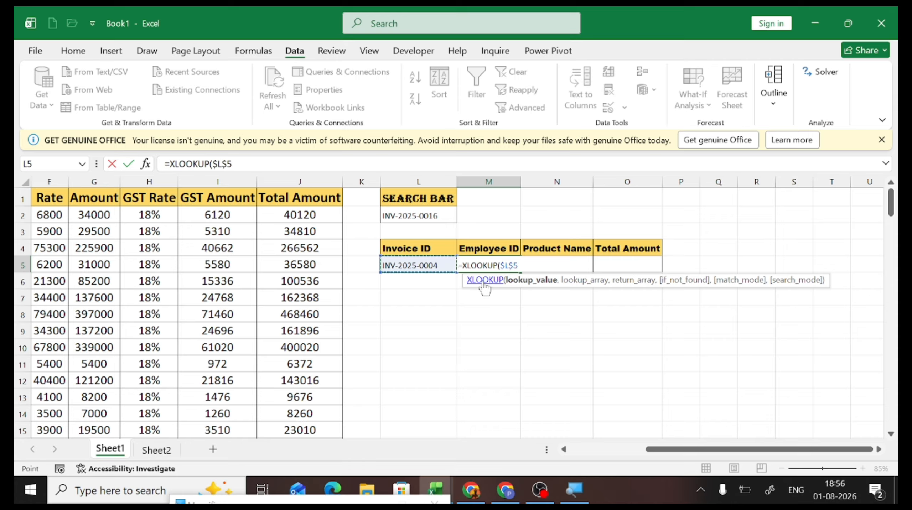
{"action": "type", "text": ","}
{"action": "key", "text": "Left"}
{"action": "key", "text": "Left"}
{"action": "key", "text": "Left"}
{"action": "key", "text": "Left"}
{"action": "key", "text": "Left"}
{"action": "key", "text": "Left"}
{"action": "key", "text": "Left"}
{"action": "key", "text": "Left"}
{"action": "key", "text": "Left"}
{"action": "key", "text": "Left"}
{"action": "key", "text": "Left"}
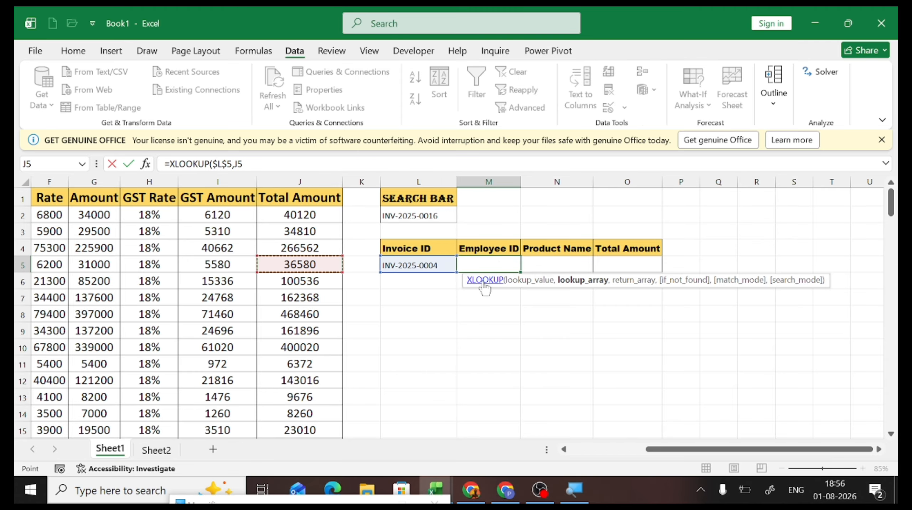
{"action": "key", "text": "Up"}
{"action": "key", "text": "Up"}
{"action": "key", "text": "Up"}
{"action": "key", "text": "ctrl+shift+Down"}
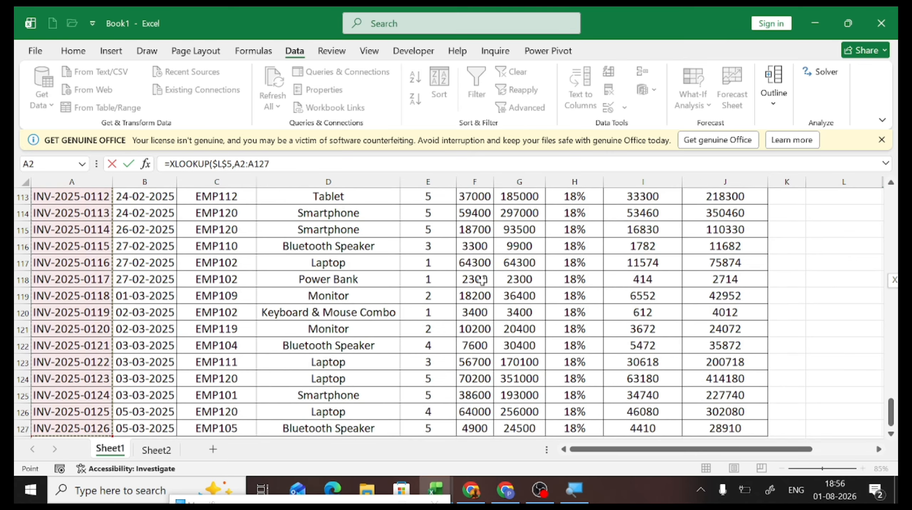
{"action": "key", "text": "F4"}
{"action": "type", "text": ","}
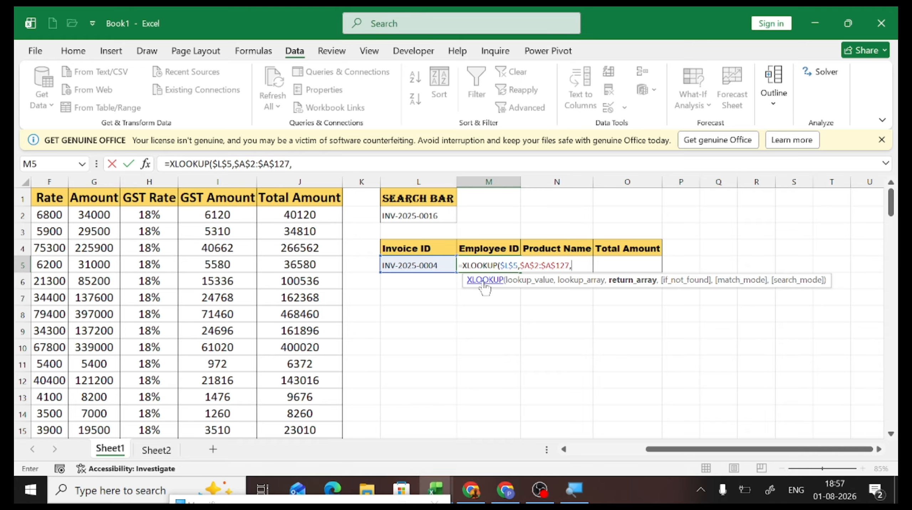
- Complete the M5 formula with the employee IDs in C2:C127 as the return array, using relative references
{"action": "key", "text": "Left"}
{"action": "key", "text": "Left"}
{"action": "key", "text": "Left"}
{"action": "key", "text": "Left"}
{"action": "key", "text": "Left"}
{"action": "key", "text": "Up"}
{"action": "key", "text": "Left"}
{"action": "key", "text": "Left"}
{"action": "key", "text": "Up"}
{"action": "key", "text": "Up"}
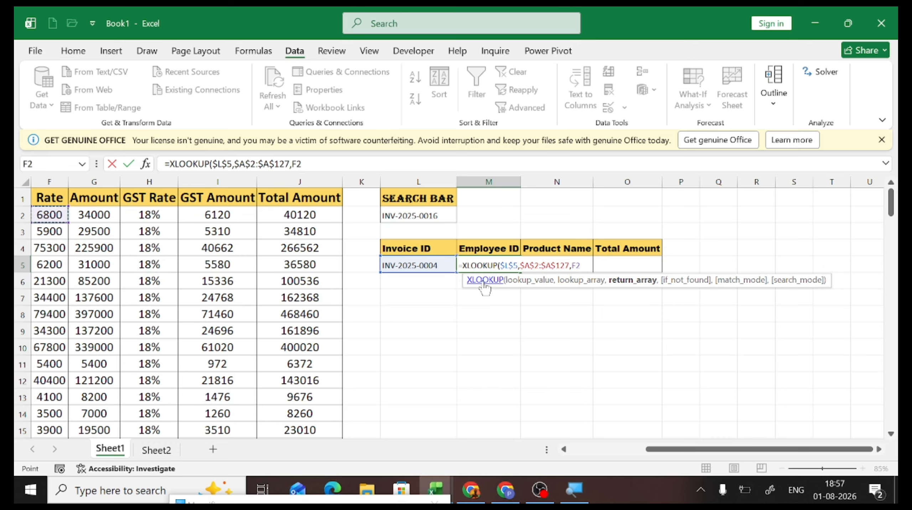
{"action": "key", "text": "Left"}
{"action": "key", "text": "Left"}
{"action": "key", "text": "Left"}
{"action": "key", "text": "Left"}
{"action": "key", "text": "Up"}
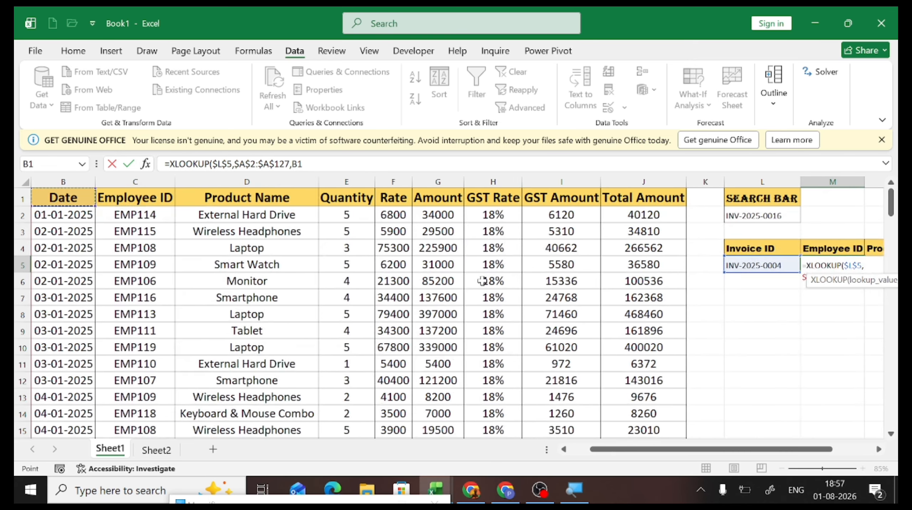
{"action": "key", "text": "Right"}
{"action": "key", "text": "Down"}
{"action": "key", "text": "ctrl+shift+Down"}
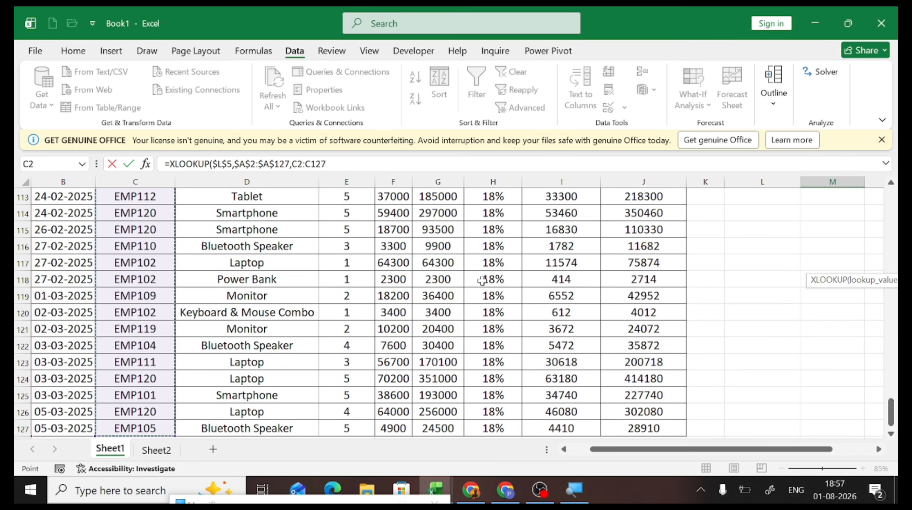
{"action": "key", "text": "F4"}
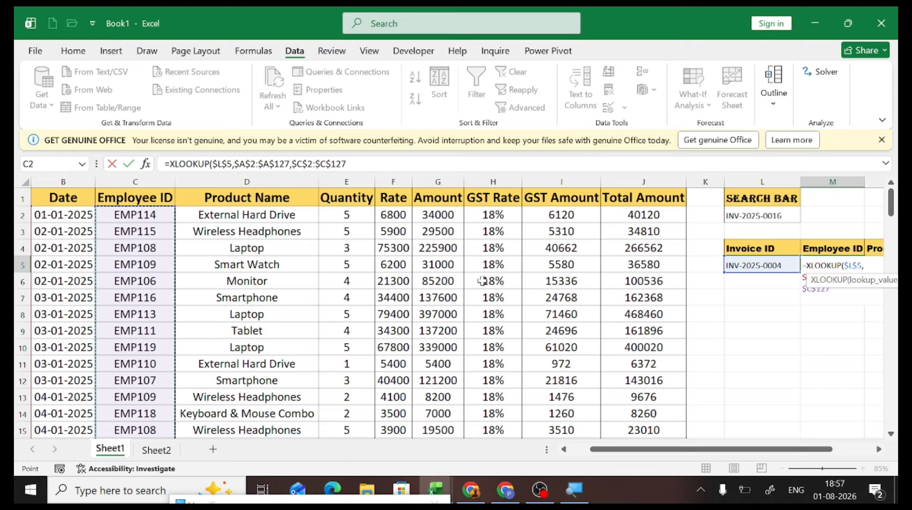
{"action": "key", "text": "F4"}
{"action": "key", "text": "F4"}
{"action": "key", "text": "F4"}
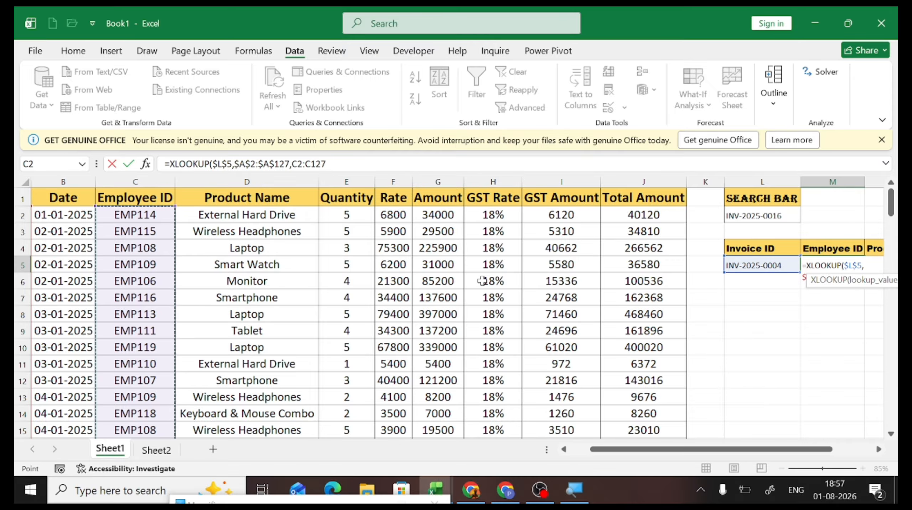
{"action": "type", "text": ")"}
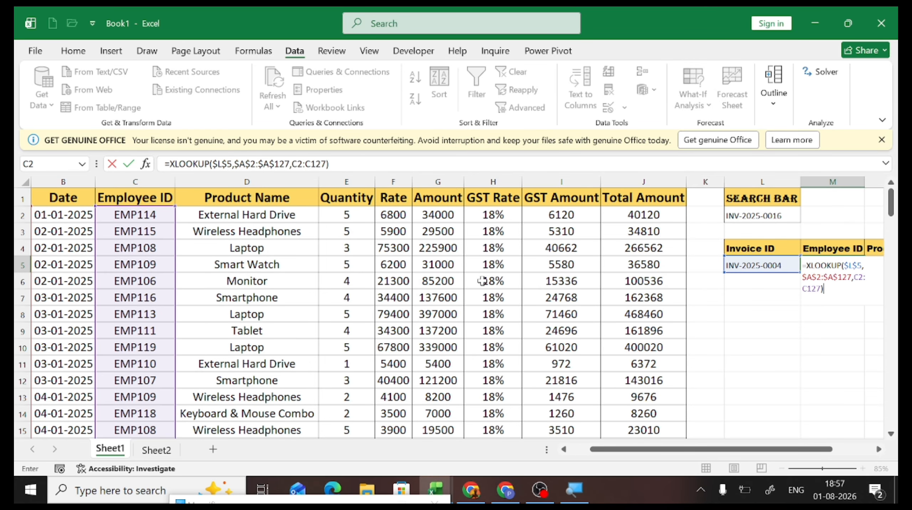
{"action": "key", "text": "ctrl+Return"}
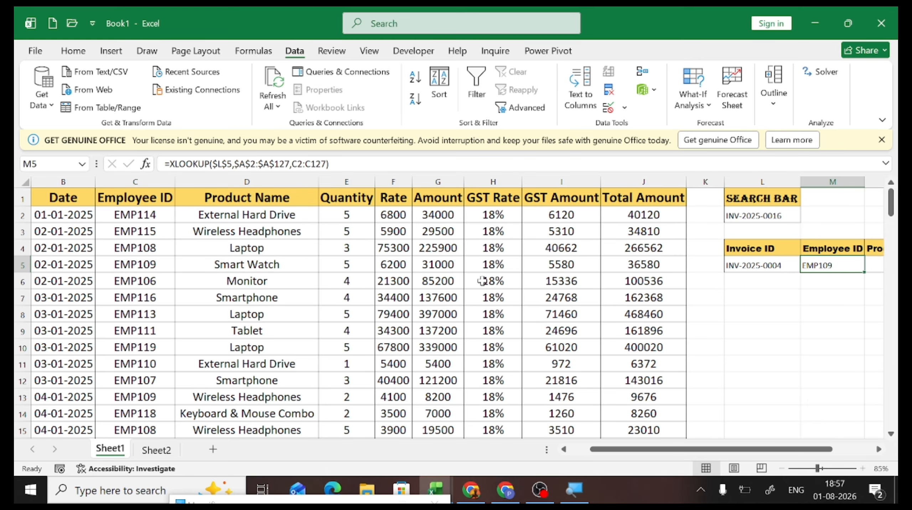
- Begin an XLOOKUP in the Product Name cell N5 with lookup value $L$5 and lookup array $A$2:$A$127
{"action": "key", "text": "Right"}
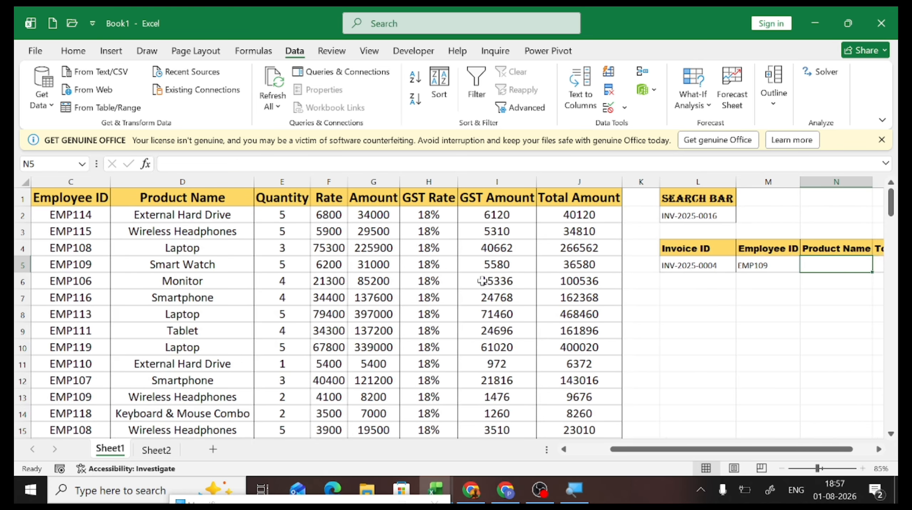
{"action": "type", "text": "=xloo"}
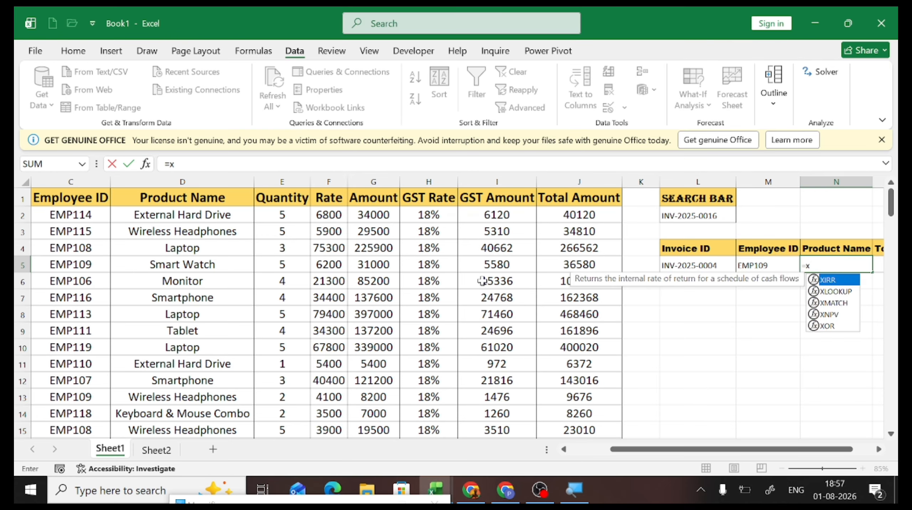
{"action": "key", "text": "Tab"}
{"action": "key", "text": "Left"}
{"action": "key", "text": "Left"}
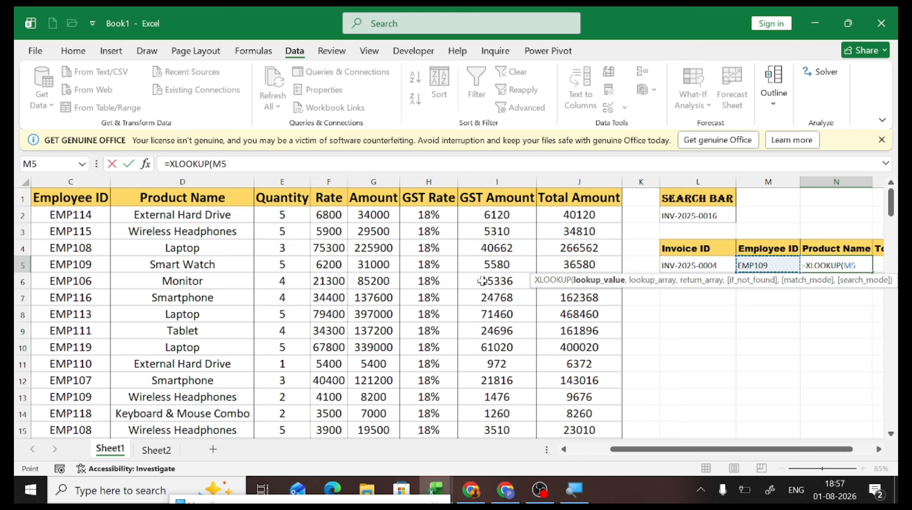
{"action": "key", "text": "F4"}
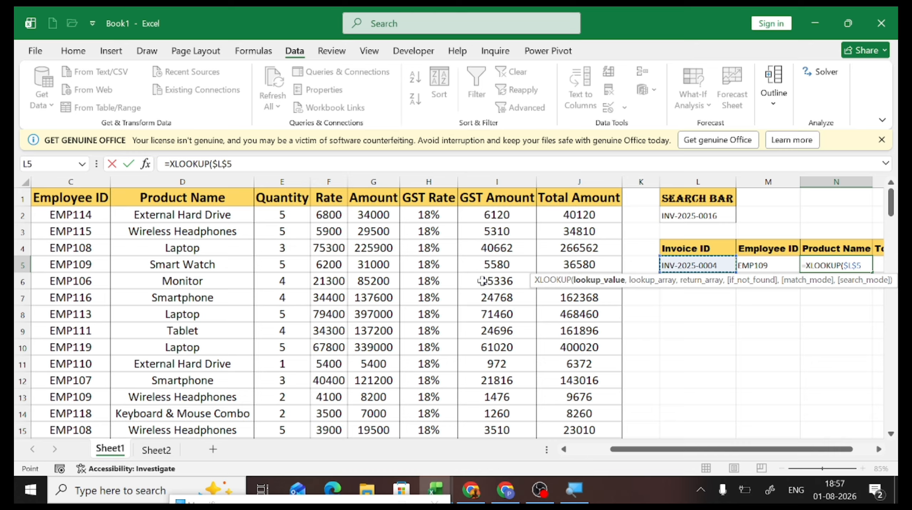
{"action": "type", "text": ","}
{"action": "key", "text": "Left"}
{"action": "key", "text": "Left"}
{"action": "key", "text": "Left"}
{"action": "key", "text": "Left"}
{"action": "key", "text": "Left"}
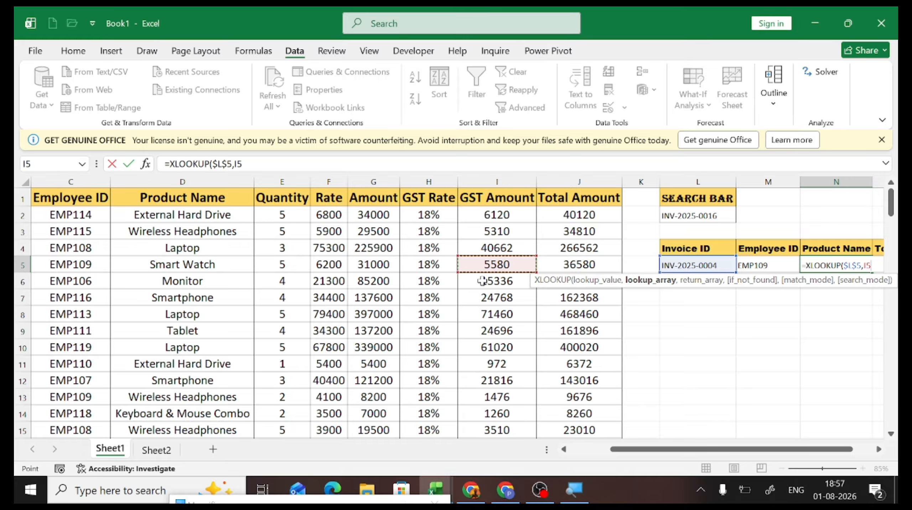
{"action": "key", "text": "Left"}
{"action": "key", "text": "Left"}
{"action": "key", "text": "Left"}
{"action": "key", "text": "Left"}
{"action": "key", "text": "Left"}
{"action": "key", "text": "Left"}
{"action": "key", "text": "Left"}
{"action": "key", "text": "Left"}
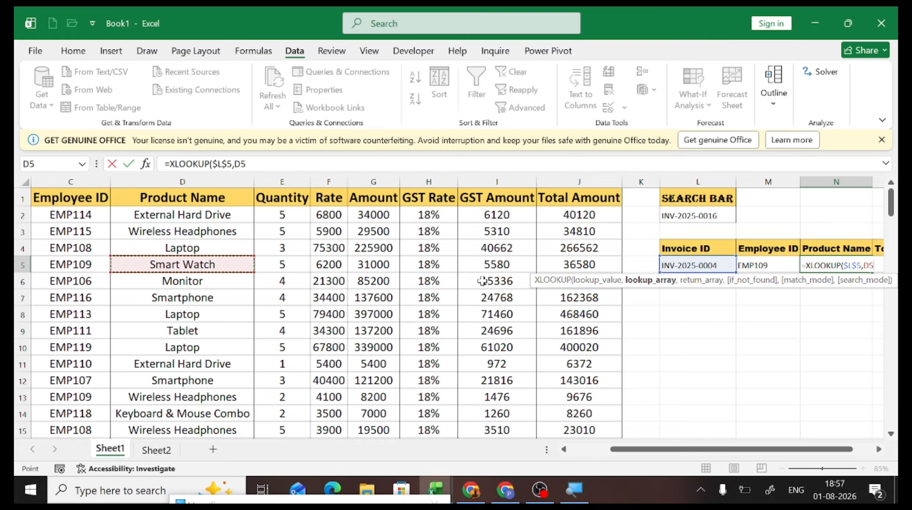
{"action": "key", "text": "Up"}
{"action": "key", "text": "Up"}
{"action": "key", "text": "Up"}
{"action": "key", "text": "ctrl+shift+Down"}
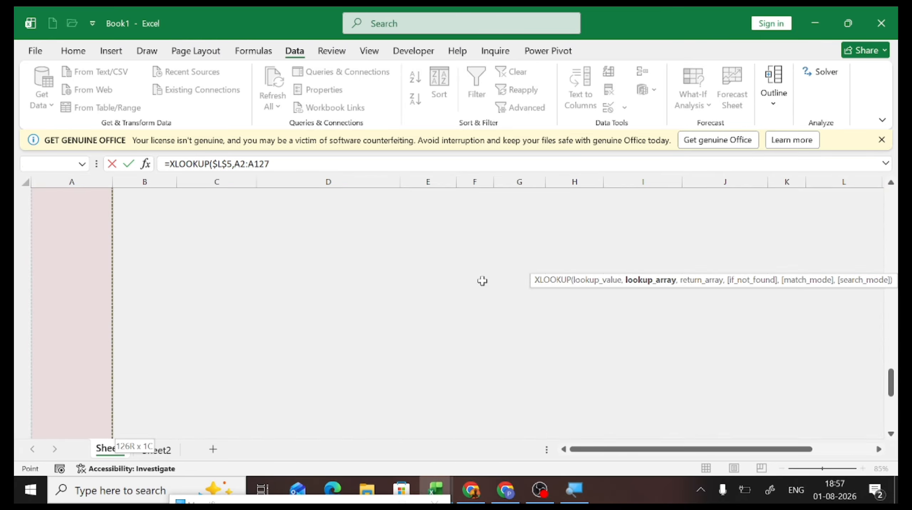
{"action": "key", "text": "F4"}
{"action": "type", "text": ","}
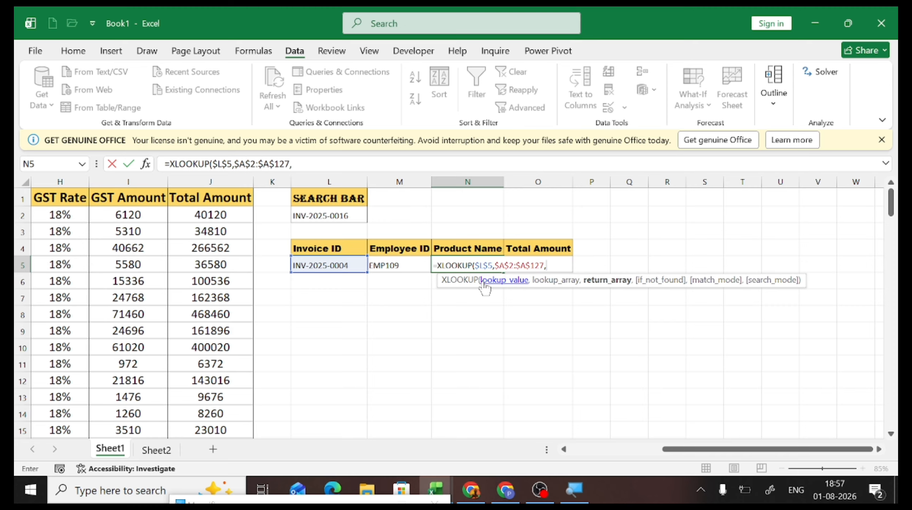
- Complete the N5 formula with the product names in D2:D127 as the return array
{"action": "key", "text": "Left"}
{"action": "key", "text": "Left"}
{"action": "key", "text": "Left"}
{"action": "key", "text": "Left"}
{"action": "key", "text": "Left"}
{"action": "key", "text": "Left"}
{"action": "key", "text": "Left"}
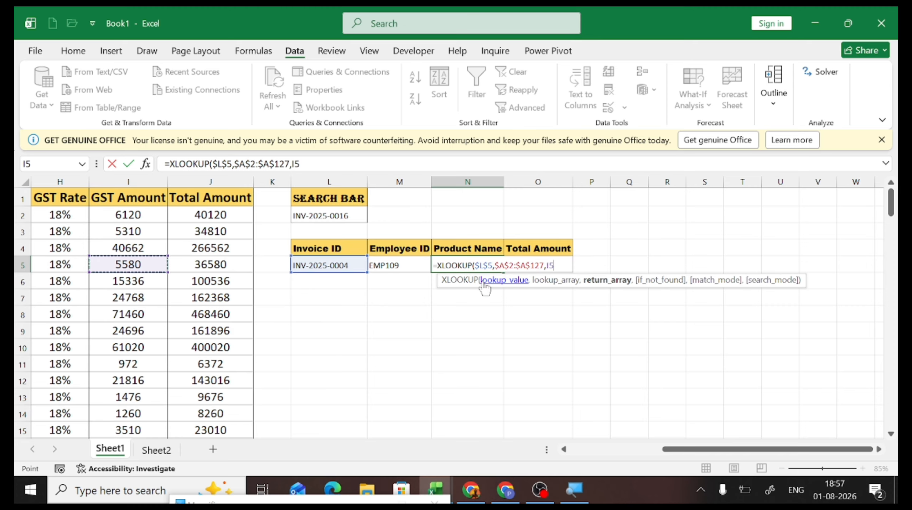
{"action": "key", "text": "Left"}
{"action": "key", "text": "Left"}
{"action": "key", "text": "Left"}
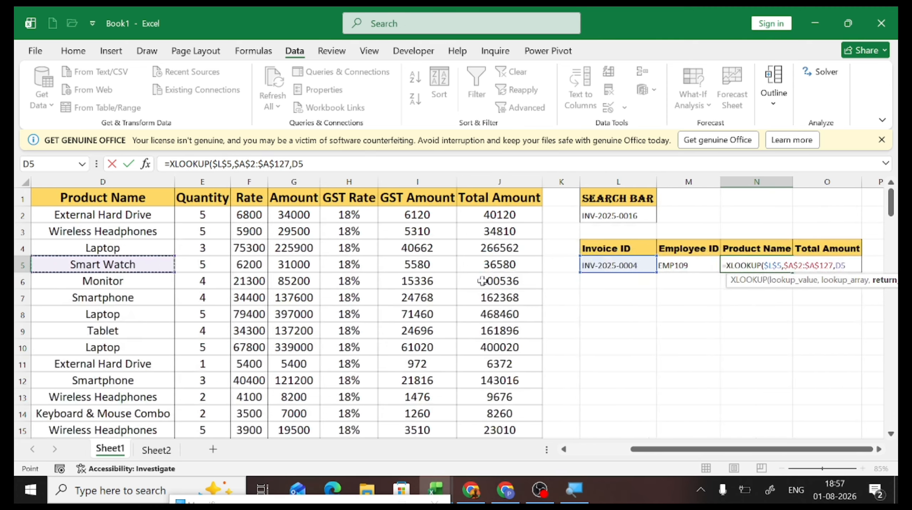
{"action": "key", "text": "Up"}
{"action": "key", "text": "Up"}
{"action": "key", "text": "Up"}
{"action": "key", "text": "ctrl+shift+Down"}
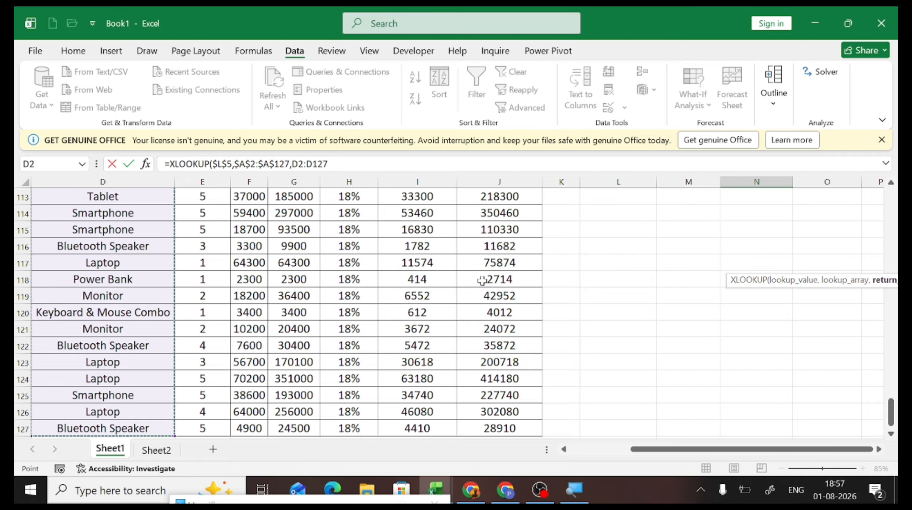
{"action": "type", "text": ")"}
{"action": "key", "text": "Return"}
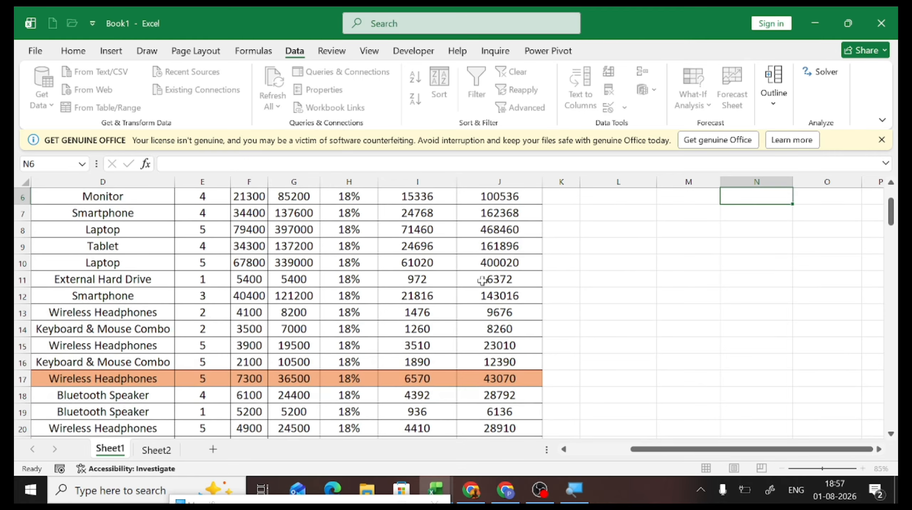
- Begin an XLOOKUP in the Total Amount cell O5 with L5 as the lookup value
{"action": "key", "text": "Up"}
{"action": "key", "text": "Up"}
{"action": "key", "text": "Up"}
{"action": "key", "text": "Up"}
{"action": "key", "text": "Up"}
{"action": "key", "text": "Down"}
{"action": "key", "text": "Down"}
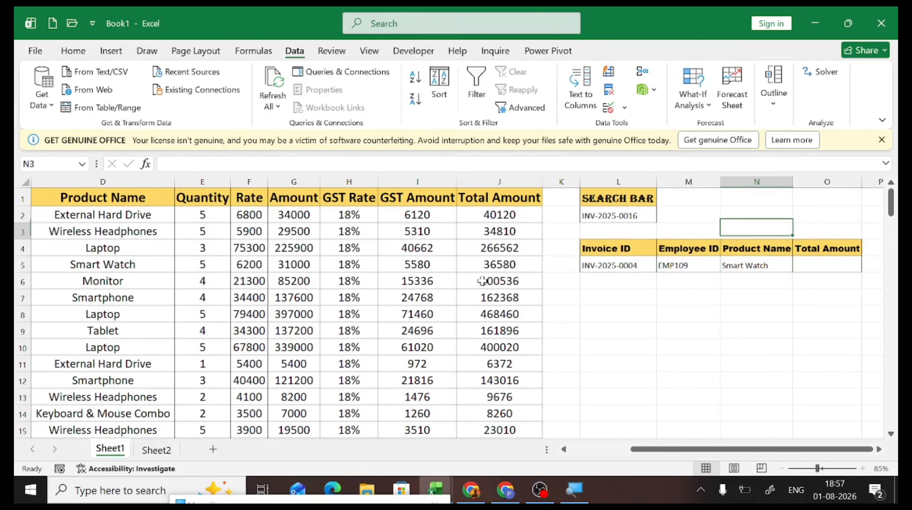
{"action": "key", "text": "Down"}
{"action": "key", "text": "Right"}
{"action": "key", "text": "Down"}
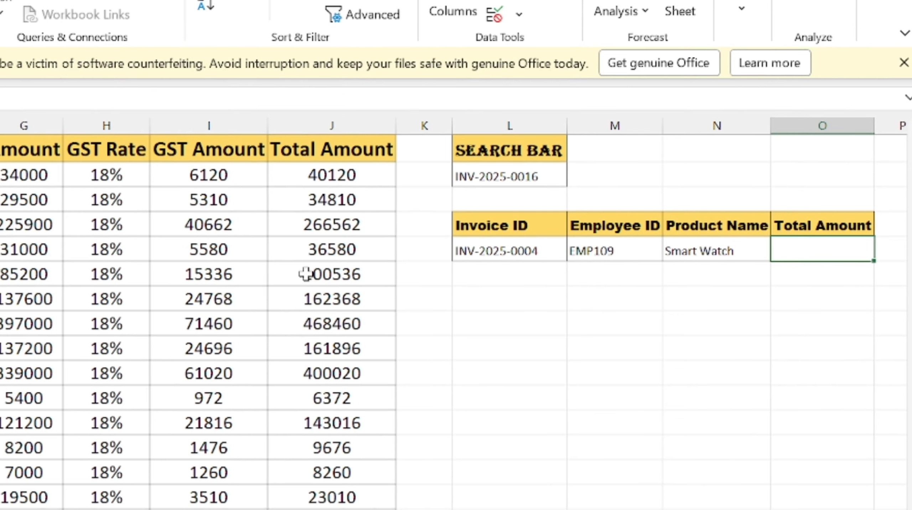
{"action": "type", "text": "=xloo"}
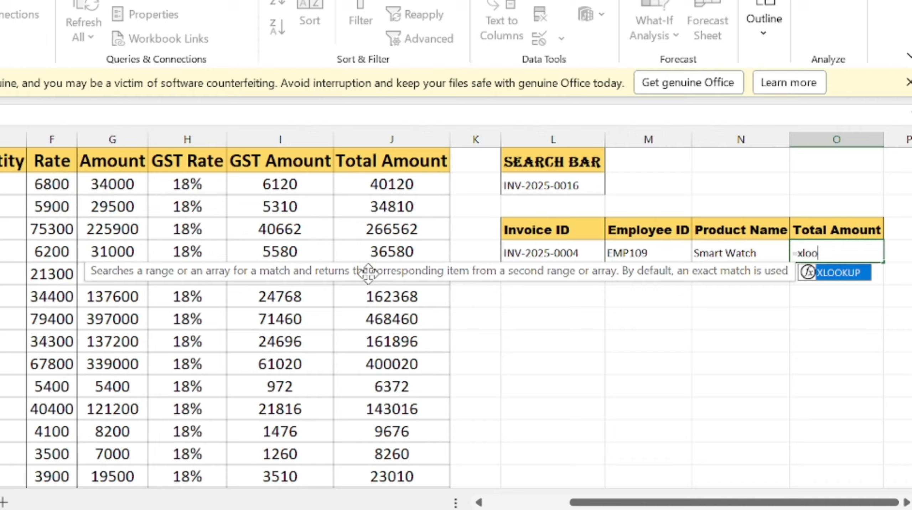
{"action": "key", "text": "Tab"}
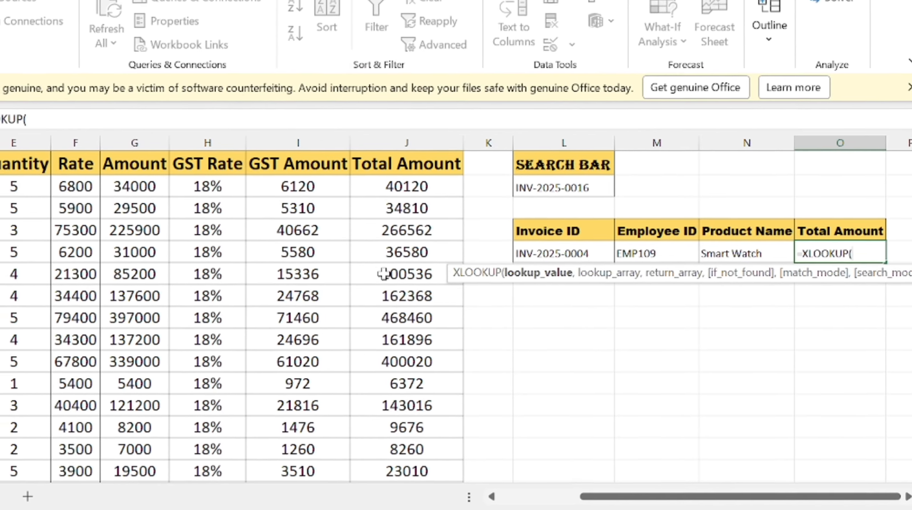
{"action": "key", "text": "Left"}
{"action": "key", "text": "Left"}
{"action": "key", "text": "Left"}
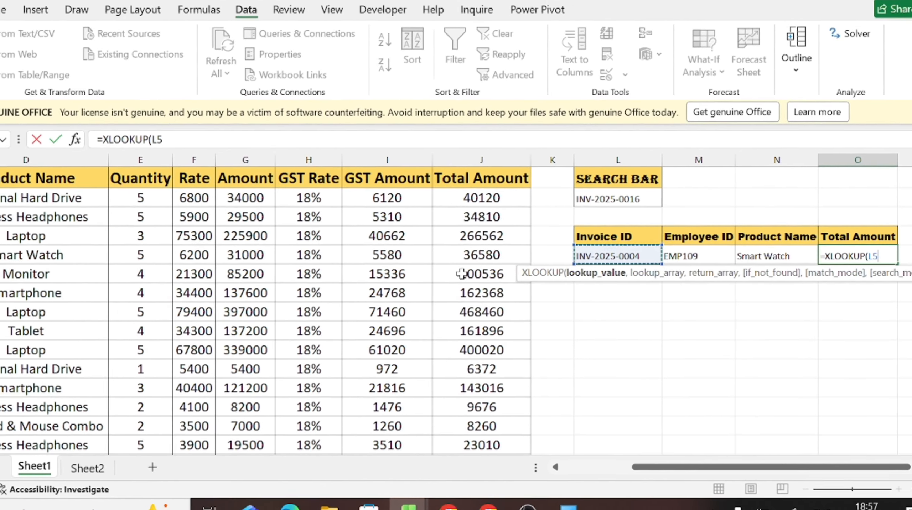
{"action": "type", "text": ","}
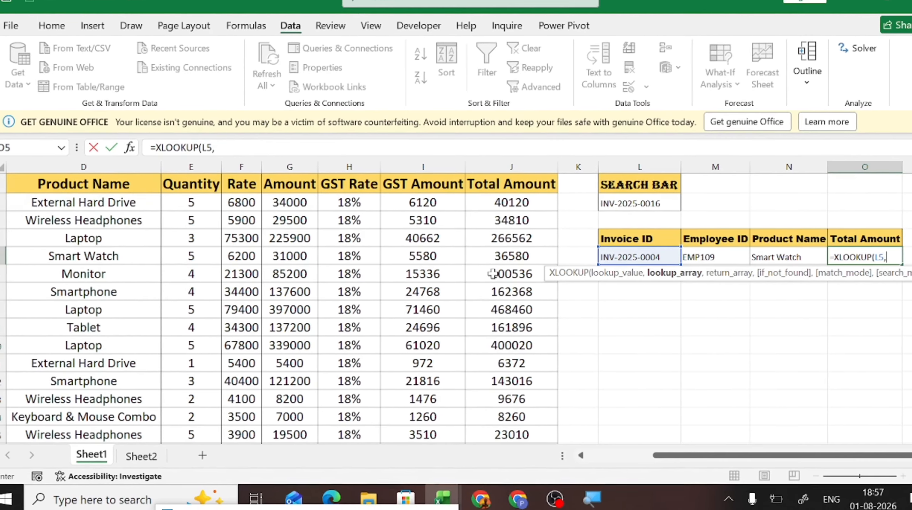
- Set the lookup array of the O5 formula to the invoice IDs in A2:A127
{"action": "key", "text": "Left"}
{"action": "key", "text": "Left"}
{"action": "key", "text": "Left"}
{"action": "key", "text": "Left"}
{"action": "key", "text": "Left"}
{"action": "key", "text": "Left"}
{"action": "key", "text": "Left"}
{"action": "key", "text": "Left"}
{"action": "key", "text": "Left"}
{"action": "key", "text": "Left"}
{"action": "key", "text": "Left"}
{"action": "key", "text": "Left"}
{"action": "key", "text": "Left"}
{"action": "key", "text": "Left"}
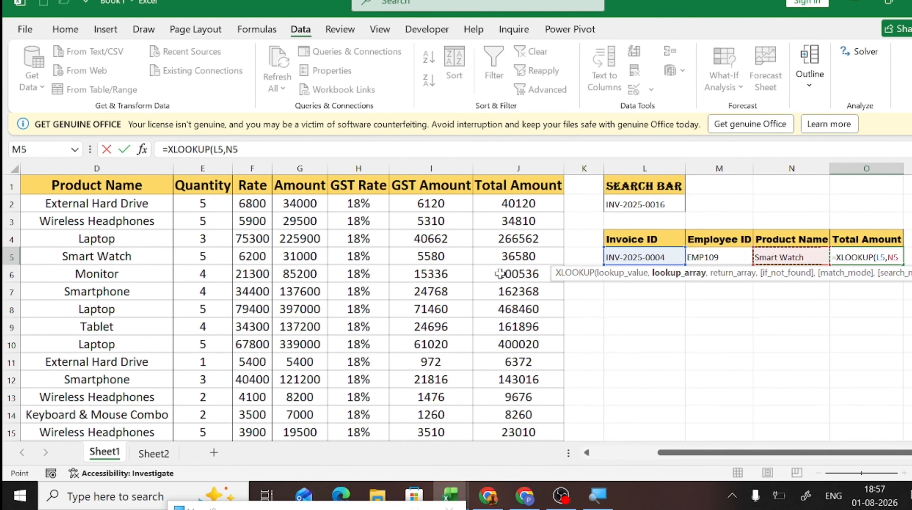
{"action": "key", "text": "Up"}
{"action": "key", "text": "Up"}
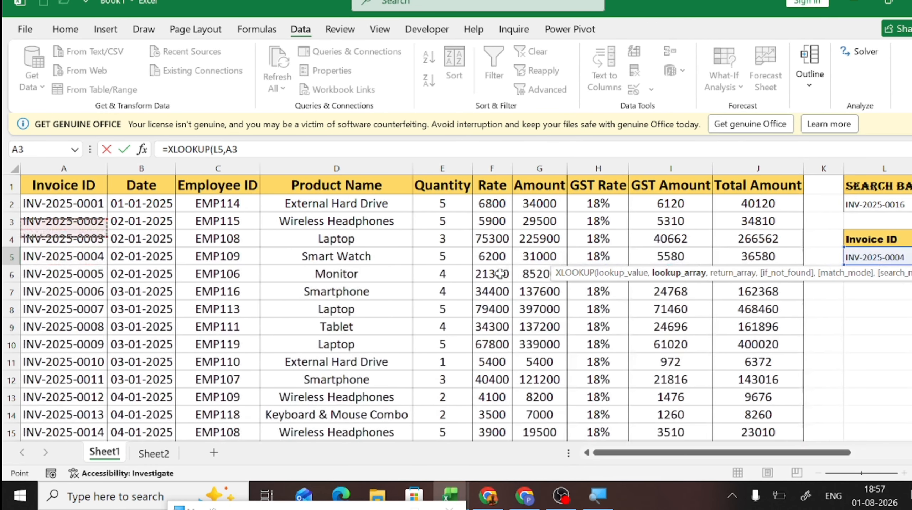
{"action": "key", "text": "Up"}
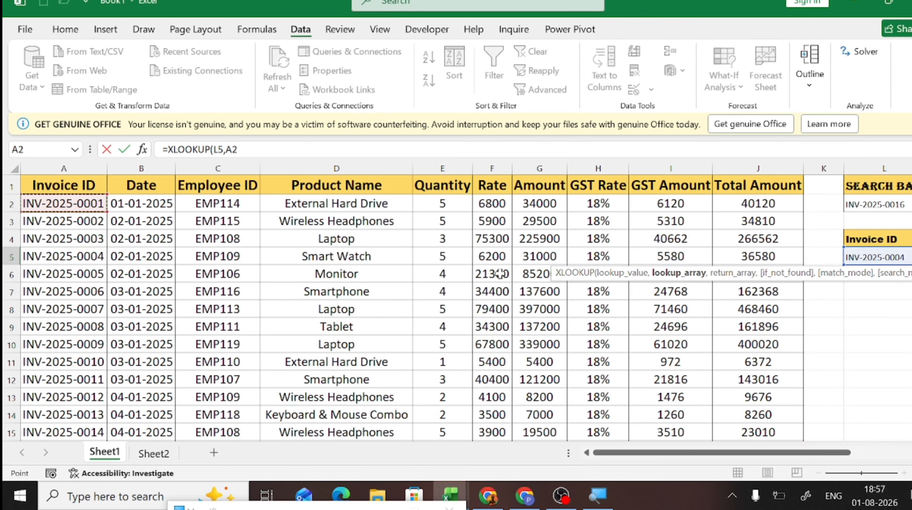
{"action": "key", "text": "ctrl+shift+Down"}
{"action": "type", "text": ","}
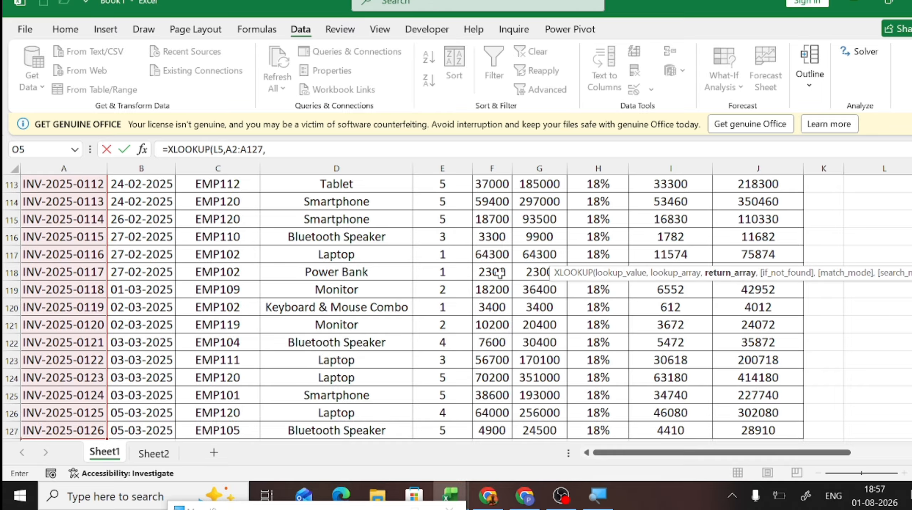
- Complete the O5 formula with the total amounts in J2:J127 as the return array
{"action": "key", "text": "Left"}
{"action": "key", "text": "Left"}
{"action": "key", "text": "Left"}
{"action": "key", "text": "Left"}
{"action": "key", "text": "Up"}
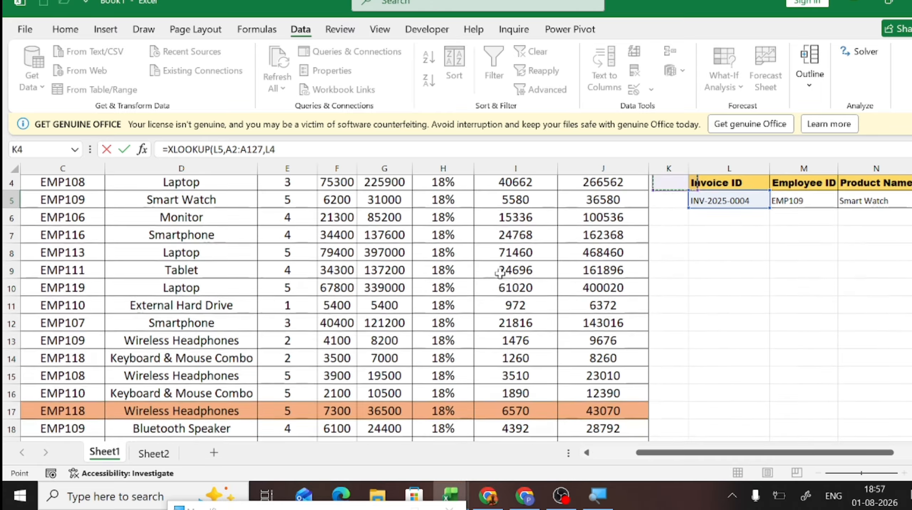
{"action": "key", "text": "Left"}
{"action": "key", "text": "Left"}
{"action": "key", "text": "Up"}
{"action": "key", "text": "Up"}
{"action": "key", "text": "Right"}
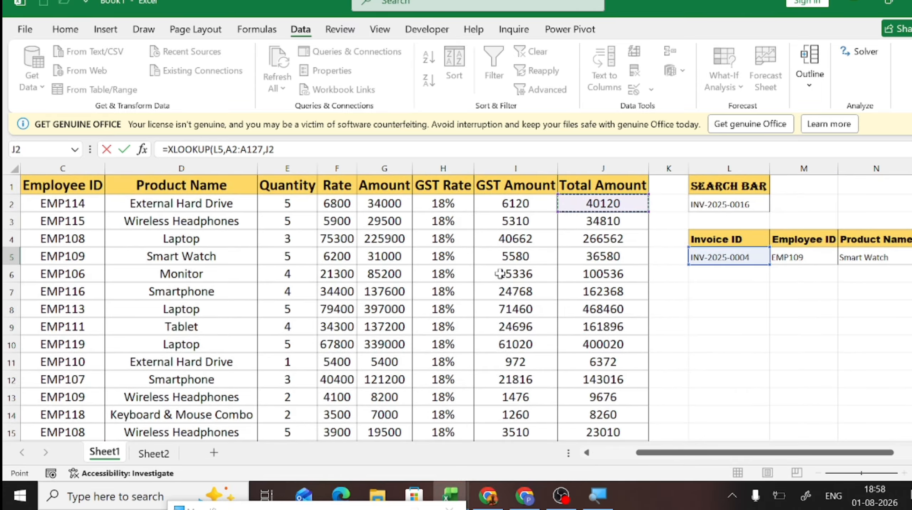
{"action": "key", "text": "ctrl+shift+Down"}
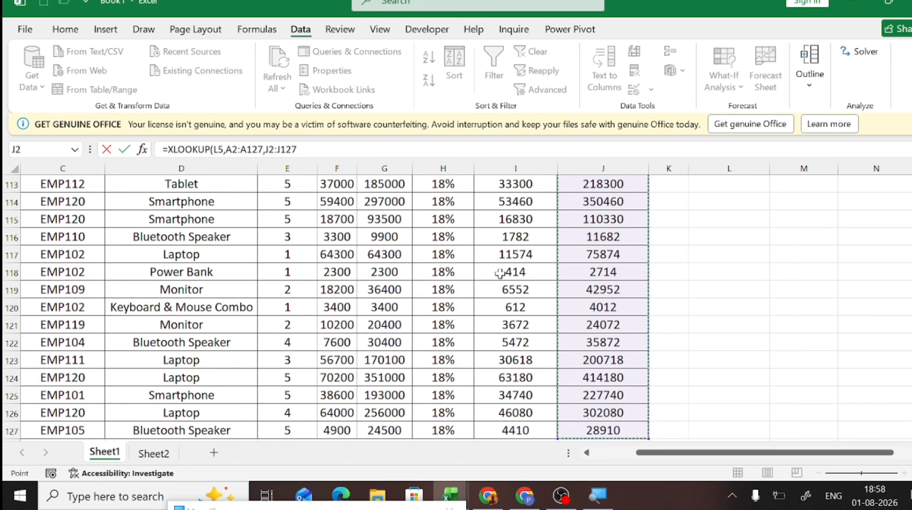
{"action": "type", "text": ")"}
{"action": "key", "text": "Return"}
{"action": "key", "text": "Up"}
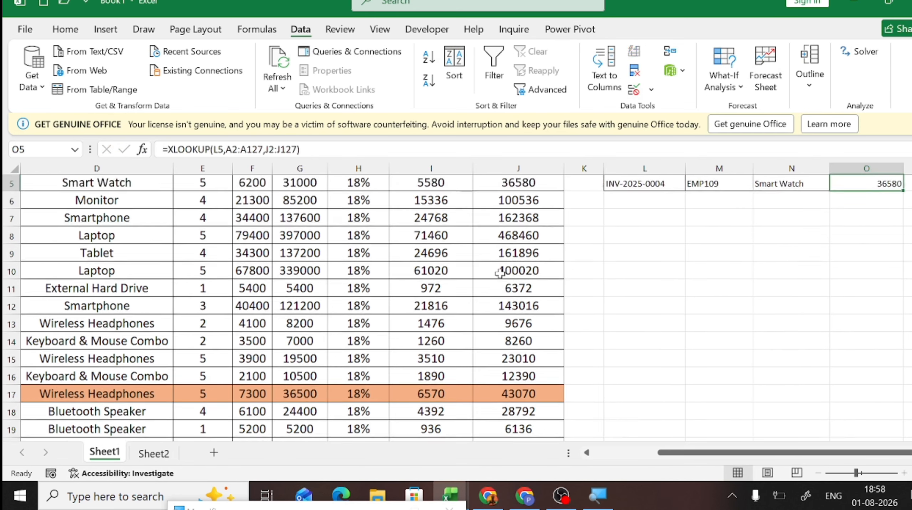
- Test the lookup by choosing INV-2025-0008 from the Invoice ID dropdown in L5
{"action": "key", "text": "Up"}
{"action": "key", "text": "Up"}
{"action": "key", "text": "Up"}
{"action": "key", "text": "Up"}
{"action": "key", "text": "Left"}
{"action": "key", "text": "Down"}
{"action": "key", "text": "Down"}
{"action": "key", "text": "Down"}
{"action": "key", "text": "Left"}
{"action": "key", "text": "Left"}
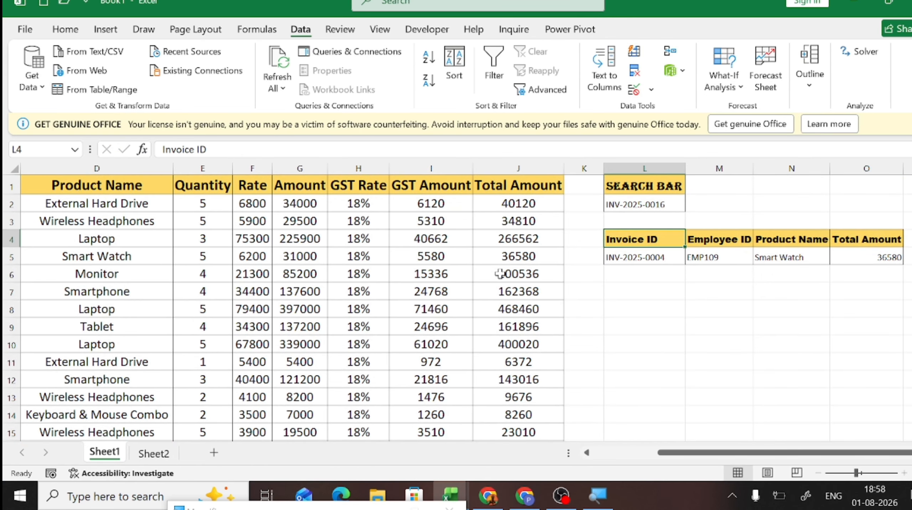
{"action": "key", "text": "Down"}
{"action": "key", "text": "alt+Down"}
{"action": "key", "text": "Down"}
{"action": "key", "text": "Down"}
{"action": "key", "text": "Down"}
{"action": "key", "text": "Down"}
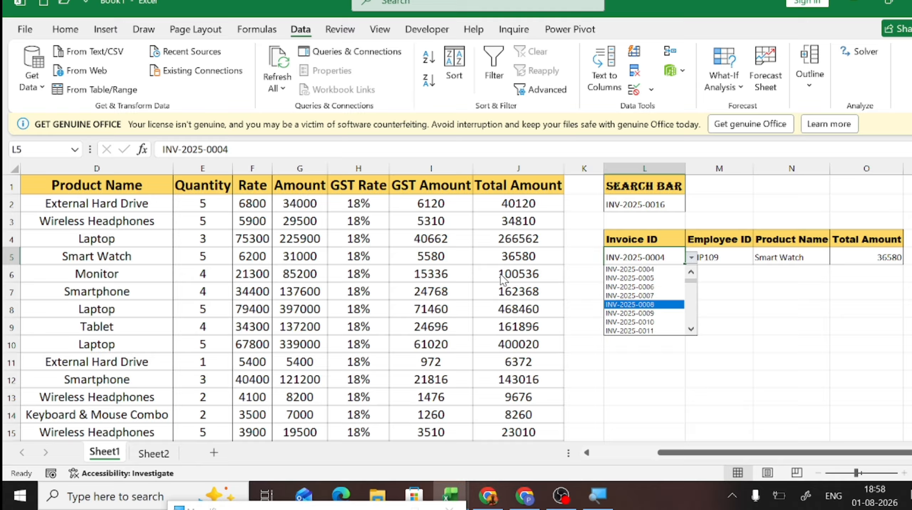
{"action": "key", "text": "Return"}
- Switch the Invoice ID dropdown in L5 to INV-2025-0012
{"action": "key", "text": "alt+Down"}
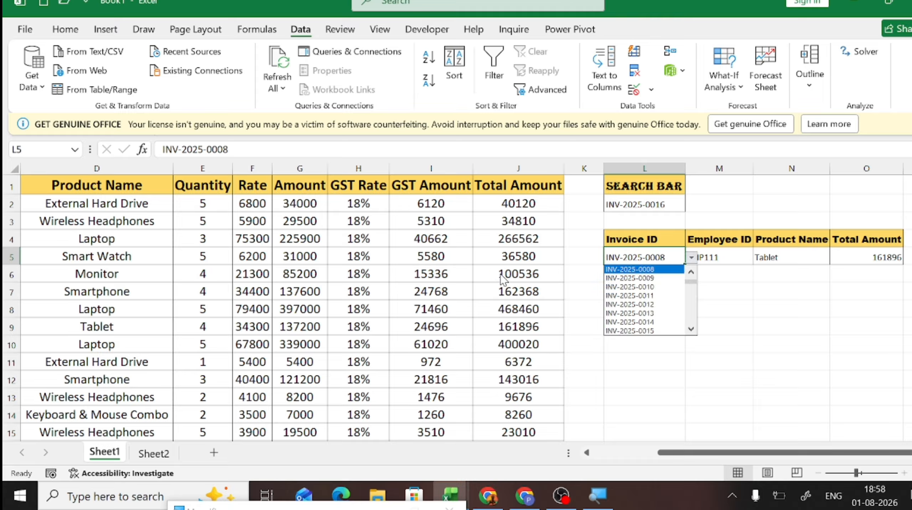
{"action": "key", "text": "Down"}
{"action": "key", "text": "Down"}
{"action": "key", "text": "Down"}
{"action": "key", "text": "Down"}
{"action": "key", "text": "Return"}
{"action": "key", "text": "Up"}
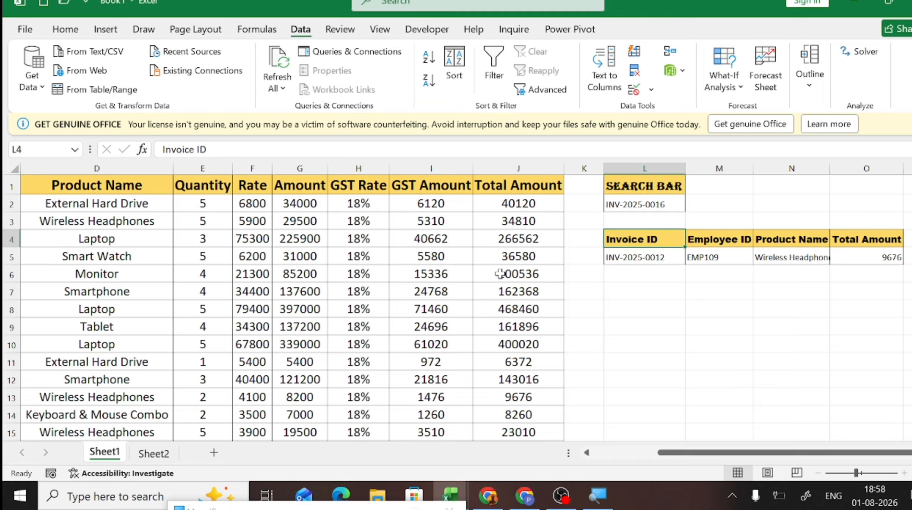
- Choose INV-2025-0006 from the Invoice ID dropdown in L5
{"action": "key", "text": "Down"}
{"action": "key", "text": "alt+Down"}
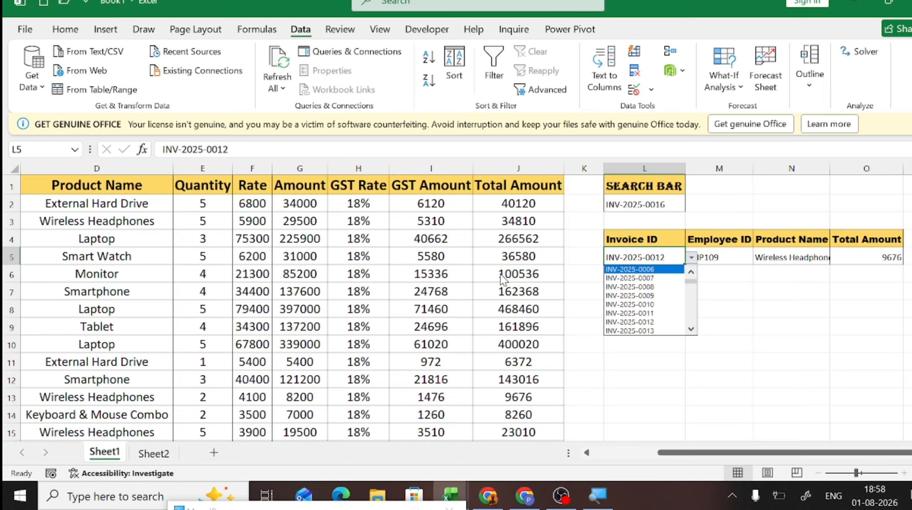
{"action": "key", "text": "Return"}
{"action": "key", "text": "Left"}
{"action": "key", "text": "Left"}
{"action": "key", "text": "Left"}
{"action": "key", "text": "Left"}
{"action": "key", "text": "Left"}
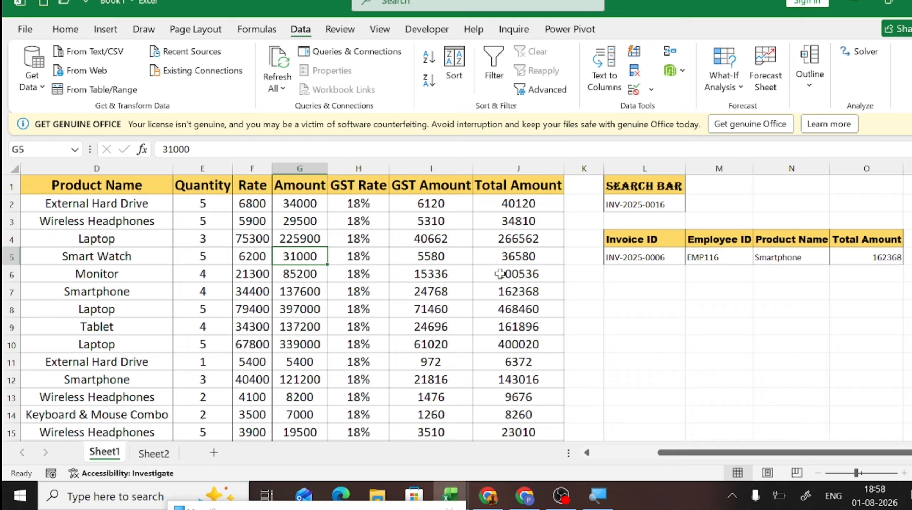
{"action": "key", "text": "Right"}
{"action": "key", "text": "Right"}
{"action": "key", "text": "Right"}
{"action": "key", "text": "Right"}
{"action": "key", "text": "Right"}
{"action": "key", "text": "Right"}
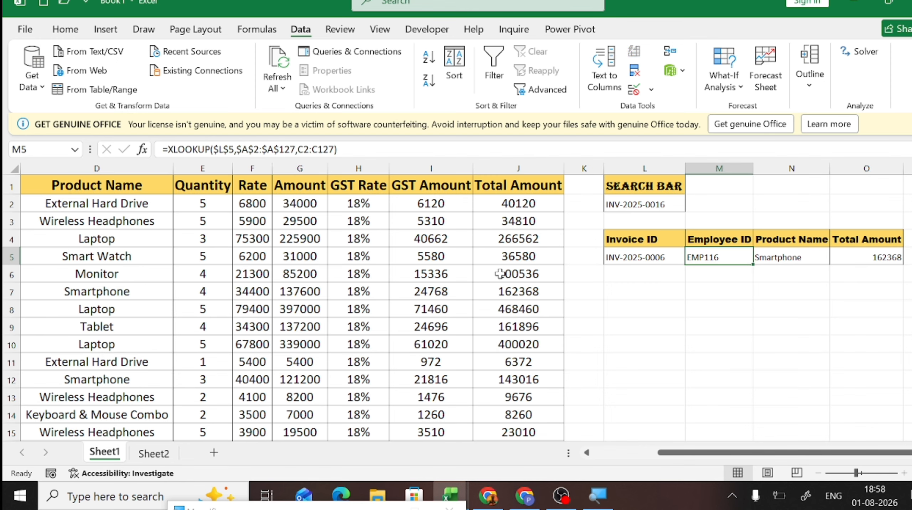
- On Sheet2, make the fifth task about the quarterly pivot table and chart bold across B6:O6
{"action": "key", "text": "ctrl+Page_Down"}
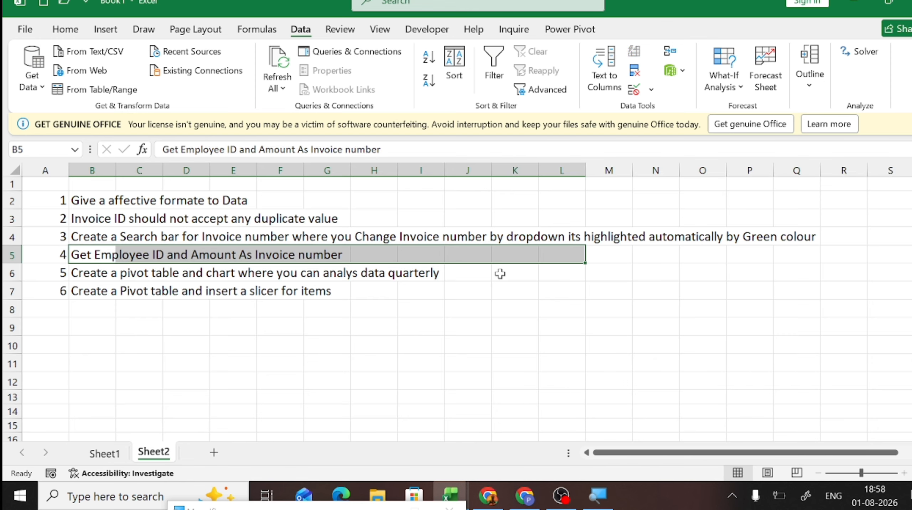
{"action": "key", "text": "Down"}
{"action": "key", "text": "shift+Right"}
{"action": "key", "text": "shift+Right"}
{"action": "key", "text": "shift+Right"}
{"action": "key", "text": "shift+Right"}
{"action": "key", "text": "shift+Right"}
{"action": "key", "text": "shift+Right"}
{"action": "key", "text": "shift+Right"}
{"action": "key", "text": "shift+Right"}
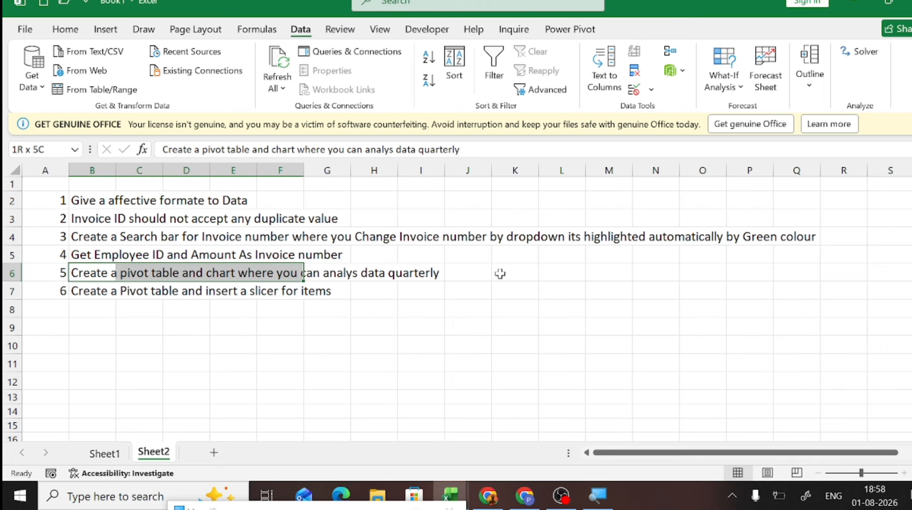
{"action": "key", "text": "shift+Right"}
{"action": "key", "text": "shift+Right"}
{"action": "key", "text": "shift+Right"}
{"action": "key", "text": "shift+Right"}
{"action": "key", "text": "shift+Right"}
{"action": "key", "text": "shift+Right"}
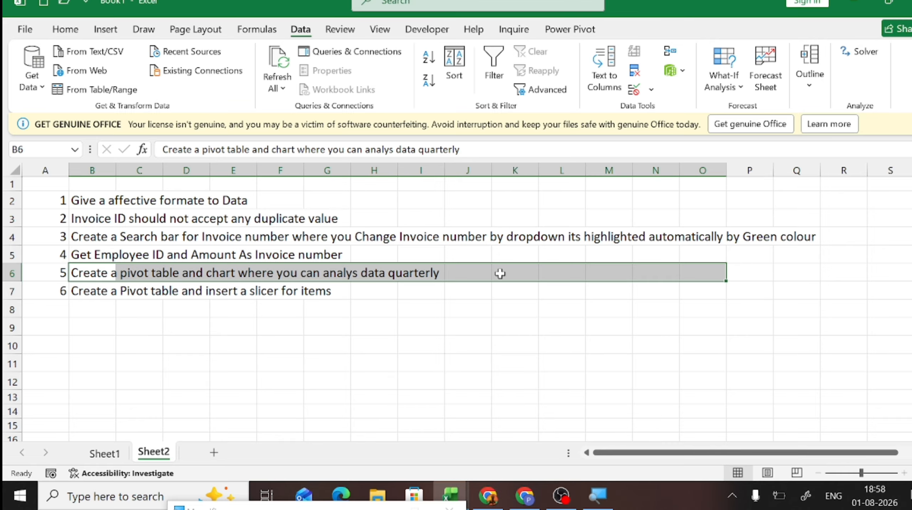
{"action": "key", "text": "ctrl+b"}
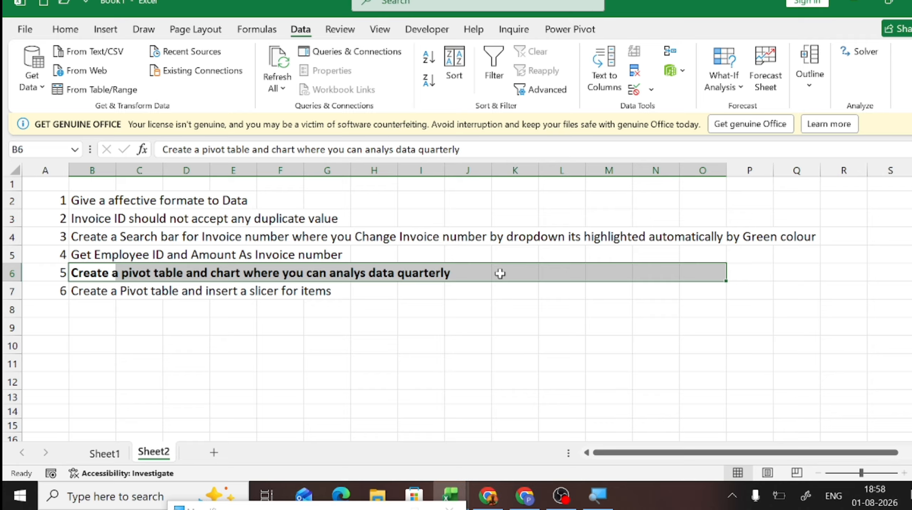
- Examine the invoice table on Sheet1 from the first row to the last, checking the range of dates
{"action": "left_click", "coordinate": [102, 454]}
{"action": "scroll", "coordinate": [145, 283], "scroll_direction": "left", "scroll_amount": 3}
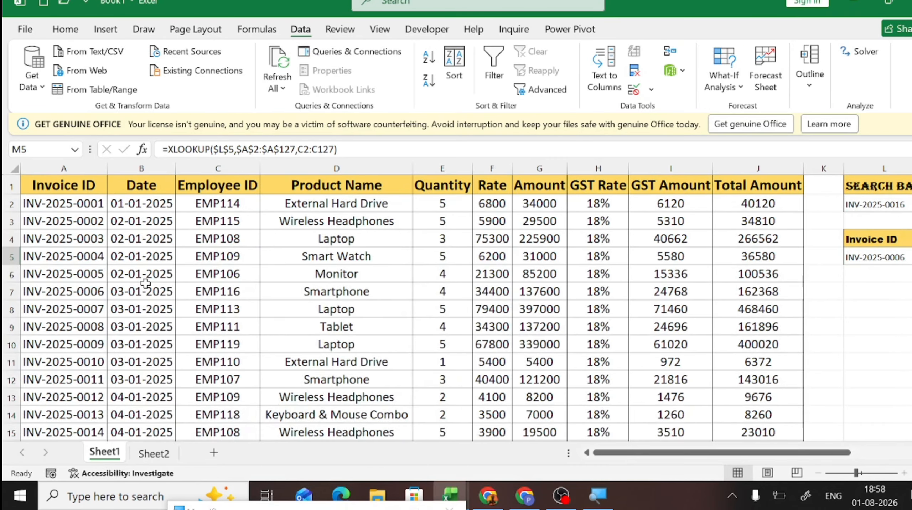
{"action": "scroll", "coordinate": [145, 283], "scroll_direction": "down", "scroll_amount": 20}
{"action": "scroll", "coordinate": [145, 283], "scroll_direction": "up", "scroll_amount": 20}
{"action": "scroll", "coordinate": [145, 283], "scroll_direction": "down", "scroll_amount": 20}
{"action": "scroll", "coordinate": [146, 283], "scroll_direction": "up", "scroll_amount": 20}
{"action": "scroll", "coordinate": [145, 283], "scroll_direction": "down", "scroll_amount": 6}
{"action": "scroll", "coordinate": [145, 283], "scroll_direction": "up", "scroll_amount": 5}
{"action": "scroll", "coordinate": [146, 284], "scroll_direction": "down", "scroll_amount": 5}
{"action": "scroll", "coordinate": [145, 283], "scroll_direction": "up", "scroll_amount": 5}
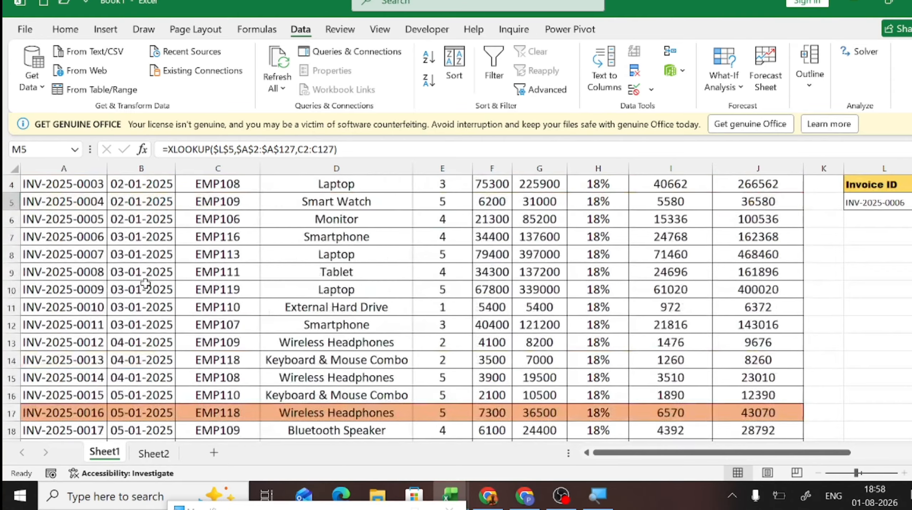
{"action": "scroll", "coordinate": [146, 284], "scroll_direction": "up", "scroll_amount": 1}
{"action": "scroll", "coordinate": [146, 283], "scroll_direction": "right", "scroll_amount": 4}
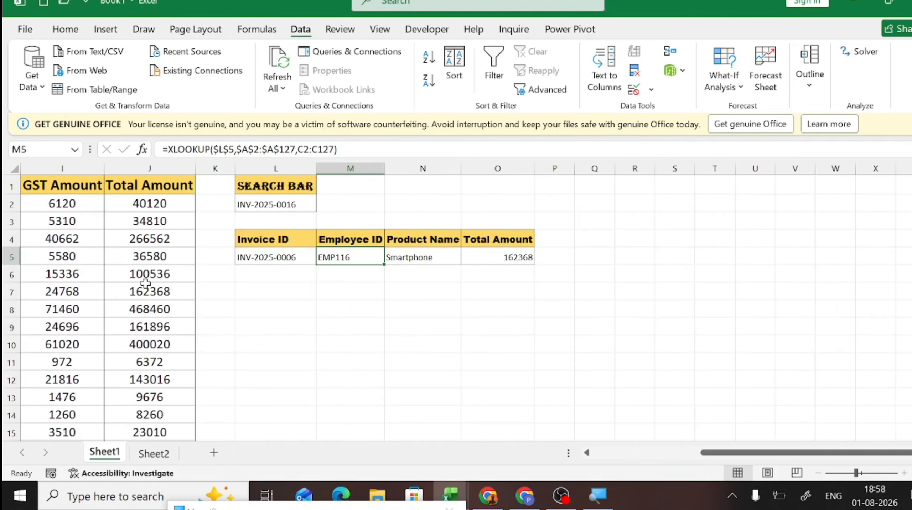
{"action": "scroll", "coordinate": [146, 284], "scroll_direction": "left", "scroll_amount": 4}
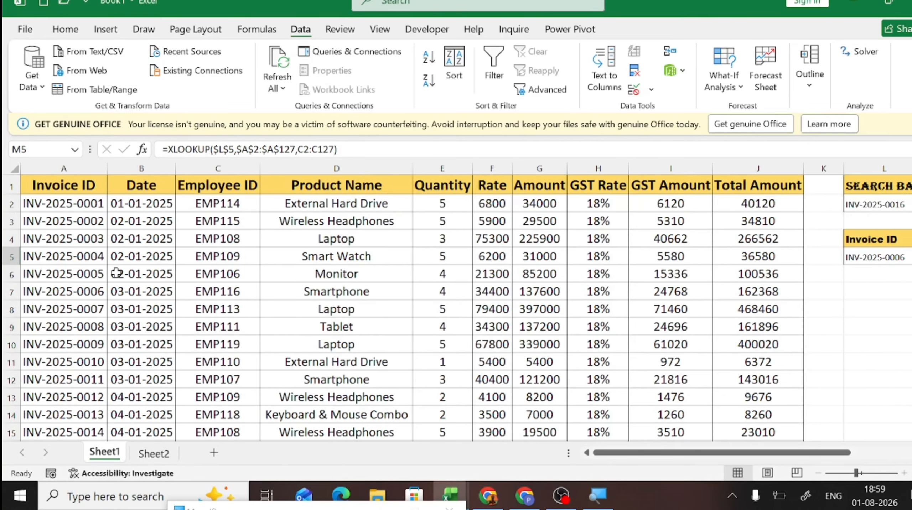
{"action": "scroll", "coordinate": [116, 258], "scroll_direction": "down", "scroll_amount": 16}
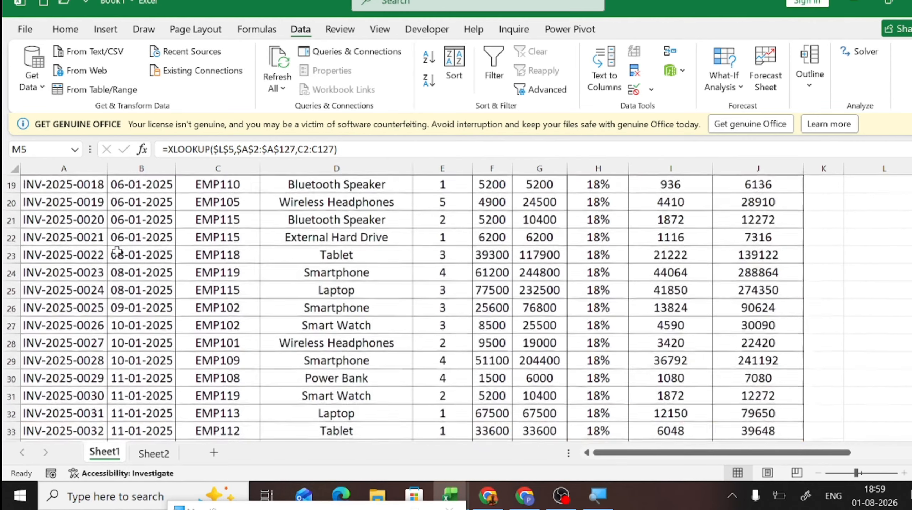
{"action": "scroll", "coordinate": [117, 251], "scroll_direction": "down", "scroll_amount": 13}
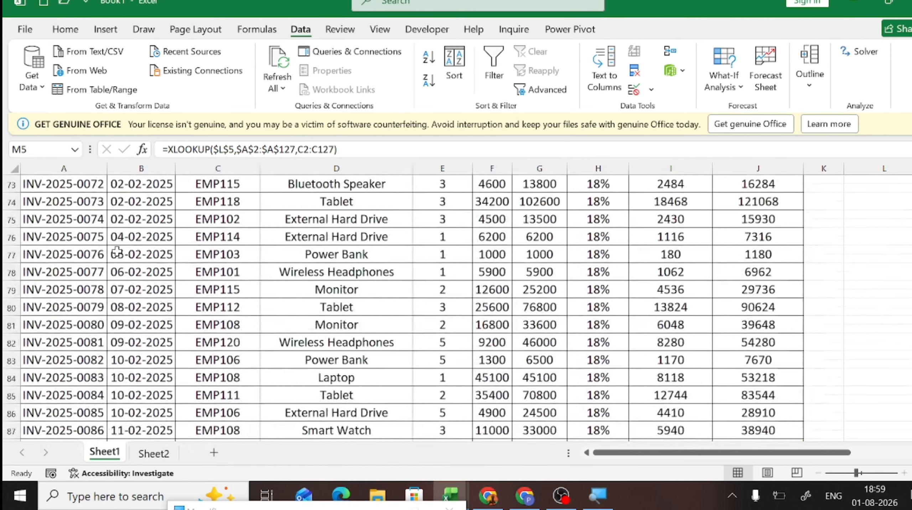
{"action": "scroll", "coordinate": [117, 251], "scroll_direction": "down", "scroll_amount": 12}
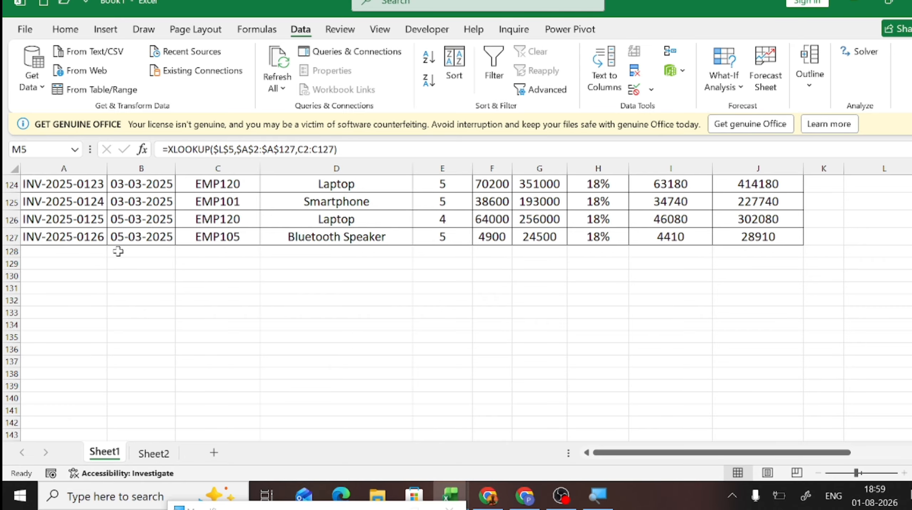
- Enter the formula =B127+1 in B128, directly below the last date
{"action": "left_click", "coordinate": [118, 251]}
{"action": "type", "text": "="}
{"action": "key", "text": "Up"}
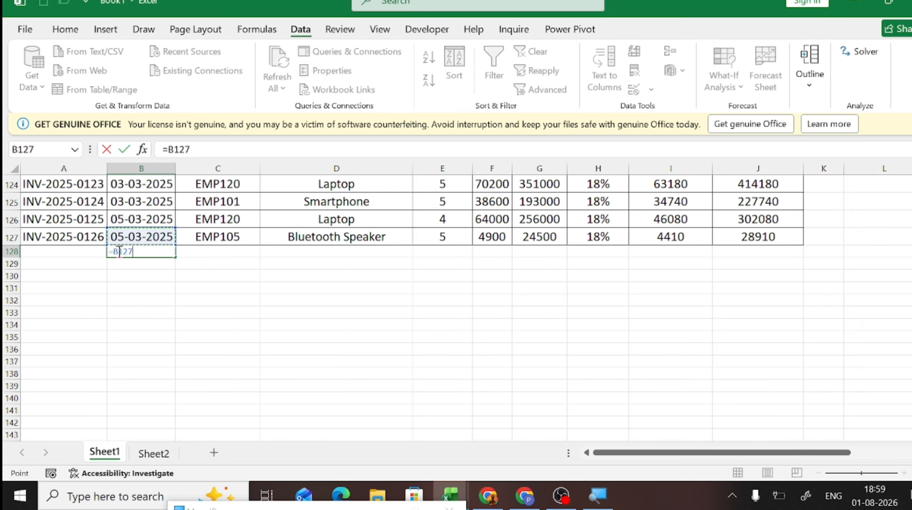
{"action": "type", "text": "+1"}
{"action": "key", "text": "ctrl+Return"}
- Fill the B128 date formula down column B through row 303
{"action": "key", "text": "shift+Down"}
{"action": "key", "text": "shift+Down"}
{"action": "key", "text": "shift+Down"}
{"action": "key", "text": "shift+Down"}
{"action": "key", "text": "shift+Down"}
{"action": "key", "text": "shift+Down"}
{"action": "key", "text": "shift+Down"}
{"action": "key", "text": "shift+Down"}
{"action": "key", "text": "shift+Down"}
{"action": "key", "text": "shift+Down"}
{"action": "key", "text": "shift+Down"}
{"action": "key", "text": "shift+Down"}
{"action": "key", "text": "shift+Down"}
{"action": "key", "text": "shift+Down"}
{"action": "key", "text": "shift+Down"}
{"action": "key", "text": "shift+Down"}
{"action": "key", "text": "shift+Down"}
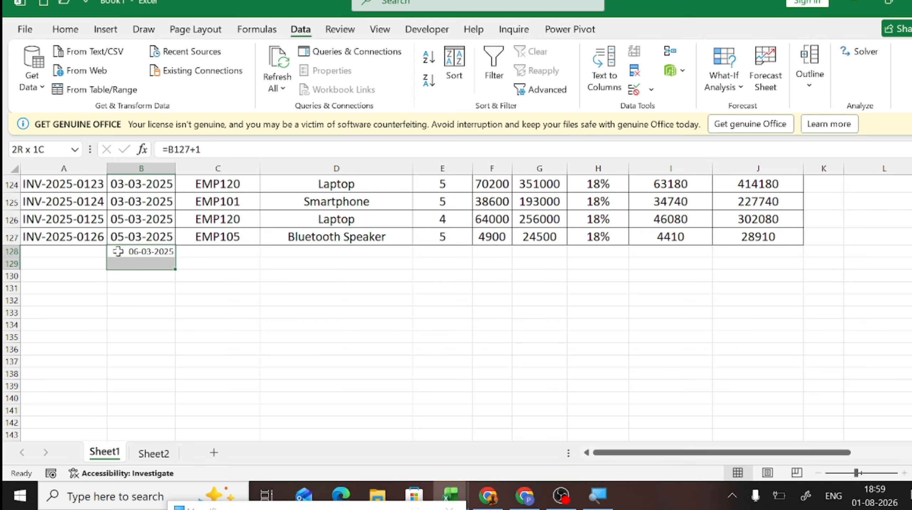
{"action": "key", "text": "shift+Down"}
{"action": "key", "text": "shift+Down"}
{"action": "key", "text": "shift+Down"}
{"action": "key", "text": "shift+Down"}
{"action": "key", "text": "shift+Down"}
{"action": "key", "text": "shift+Down"}
{"action": "key", "text": "shift+Down"}
{"action": "key", "text": "shift+Down"}
{"action": "key", "text": "shift+Down"}
{"action": "key", "text": "shift+Down"}
{"action": "key", "text": "shift+Down"}
{"action": "key", "text": "shift+Down"}
{"action": "key", "text": "shift+Down"}
{"action": "key", "text": "shift+Down"}
{"action": "key", "text": "shift+Down"}
{"action": "key", "text": "shift+Down"}
{"action": "key", "text": "shift+Down"}
{"action": "key", "text": "shift+Down"}
{"action": "key", "text": "shift+Down"}
{"action": "key", "text": "shift+Down"}
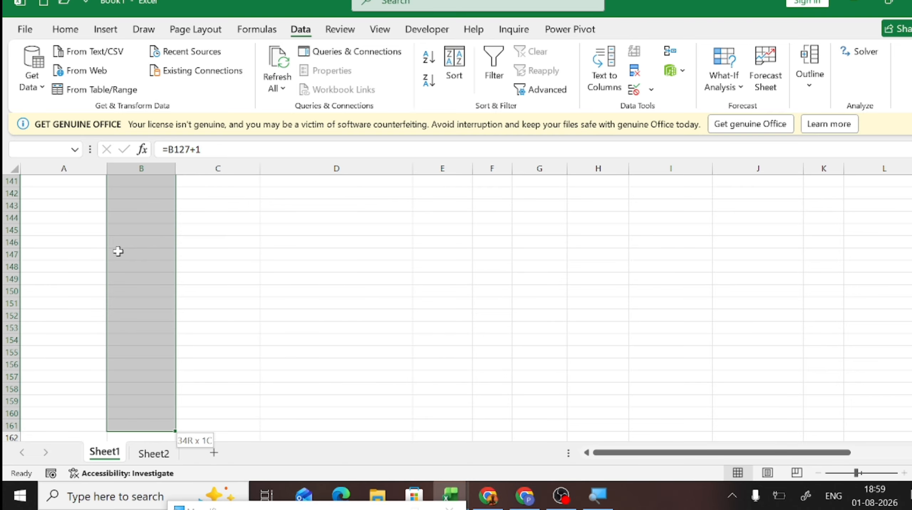
{"action": "key", "text": "shift+Down"}
{"action": "key", "text": "shift+Down"}
{"action": "key", "text": "shift+Down"}
{"action": "key", "text": "shift+Down"}
{"action": "key", "text": "shift+Down"}
{"action": "key", "text": "shift+Down"}
{"action": "key", "text": "shift+Down"}
{"action": "key", "text": "shift+Down"}
{"action": "key", "text": "shift+Down"}
{"action": "key", "text": "shift+Down"}
{"action": "key", "text": "shift+Down"}
{"action": "key", "text": "shift+Down"}
{"action": "key", "text": "shift+Down"}
{"action": "key", "text": "shift+Down"}
{"action": "key", "text": "shift+Down"}
{"action": "key", "text": "shift+Down"}
{"action": "key", "text": "shift+Down"}
{"action": "key", "text": "shift+Down"}
{"action": "key", "text": "shift+Down"}
{"action": "key", "text": "shift+Down"}
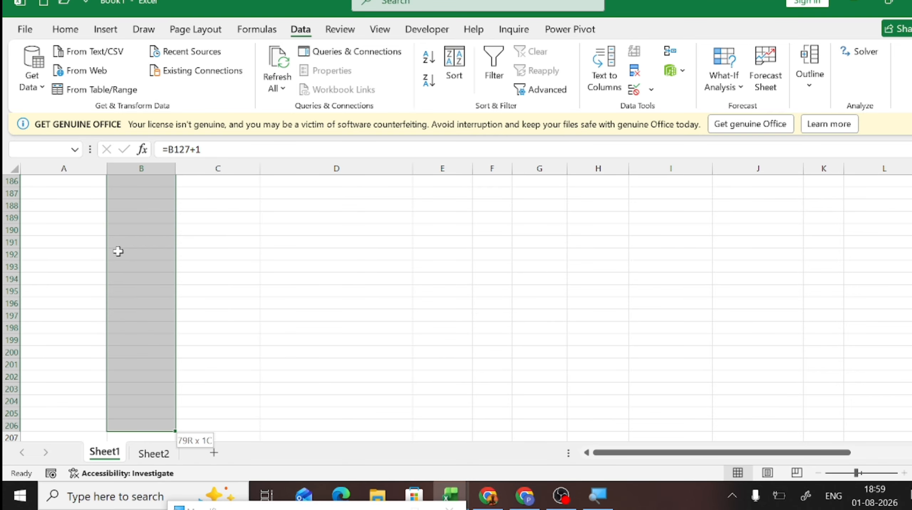
{"action": "key", "text": "shift+Down"}
{"action": "key", "text": "shift+Down"}
{"action": "key", "text": "shift+Down"}
{"action": "key", "text": "shift+Down"}
{"action": "key", "text": "shift+Down"}
{"action": "key", "text": "shift+Down"}
{"action": "key", "text": "shift+Down"}
{"action": "key", "text": "shift+Down"}
{"action": "key", "text": "shift+Down"}
{"action": "key", "text": "shift+Down"}
{"action": "key", "text": "shift+Down"}
{"action": "key", "text": "shift+Down"}
{"action": "key", "text": "shift+Down"}
{"action": "key", "text": "shift+Down"}
{"action": "key", "text": "shift+Down"}
{"action": "key", "text": "shift+Down"}
{"action": "key", "text": "shift+Down"}
{"action": "key", "text": "shift+Down"}
{"action": "key", "text": "shift+Down"}
{"action": "key", "text": "shift+Down"}
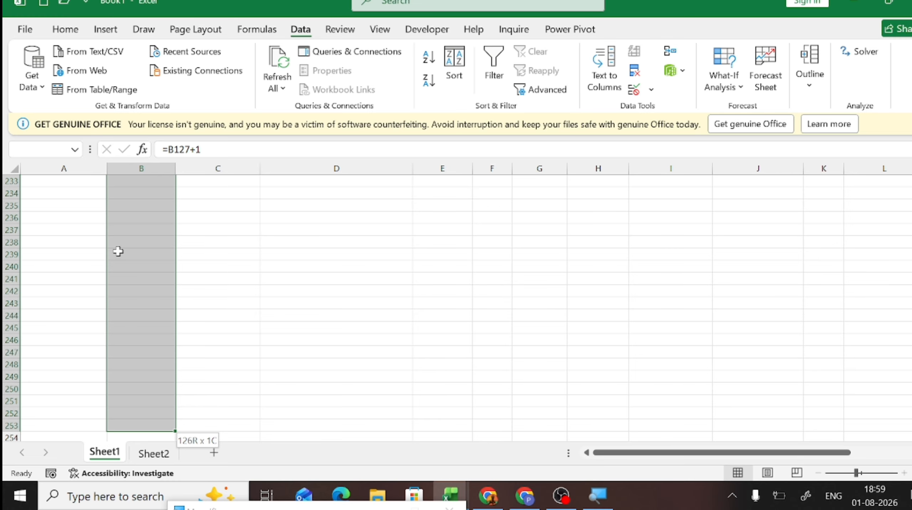
{"action": "key", "text": "shift+Down"}
{"action": "key", "text": "shift+Down"}
{"action": "key", "text": "shift+Down"}
{"action": "key", "text": "shift+Down"}
{"action": "key", "text": "shift+Down"}
{"action": "key", "text": "shift+Down"}
{"action": "key", "text": "shift+Down"}
{"action": "key", "text": "shift+Down"}
{"action": "key", "text": "shift+Down"}
{"action": "key", "text": "shift+Down"}
{"action": "key", "text": "shift+Down"}
{"action": "key", "text": "shift+Down"}
{"action": "key", "text": "shift+Down"}
{"action": "key", "text": "shift+Down"}
{"action": "key", "text": "shift+Down"}
{"action": "key", "text": "shift+Down"}
{"action": "key", "text": "shift+Down"}
{"action": "key", "text": "shift+Down"}
{"action": "key", "text": "shift+Down"}
{"action": "key", "text": "shift+Down"}
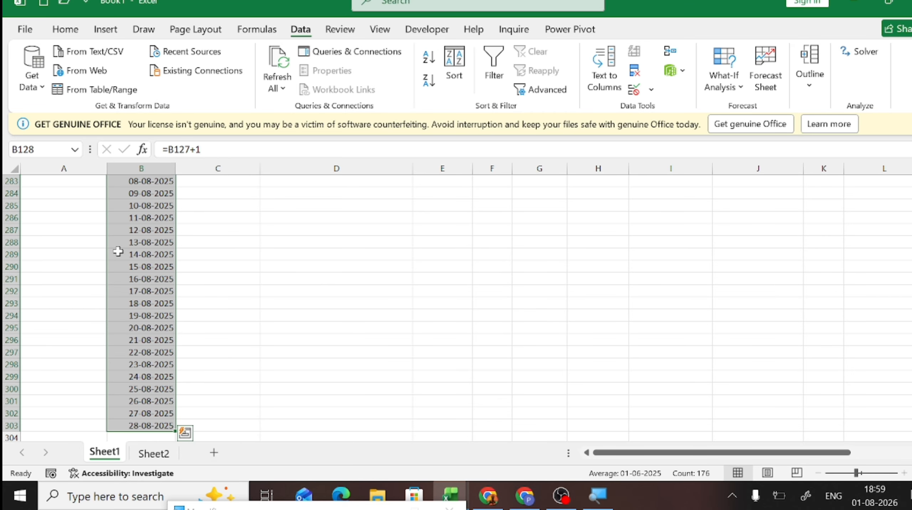
- Try to continue the invoice IDs by entering the formula =A127+1 in A128
{"action": "key", "text": "ctrl+Up"}
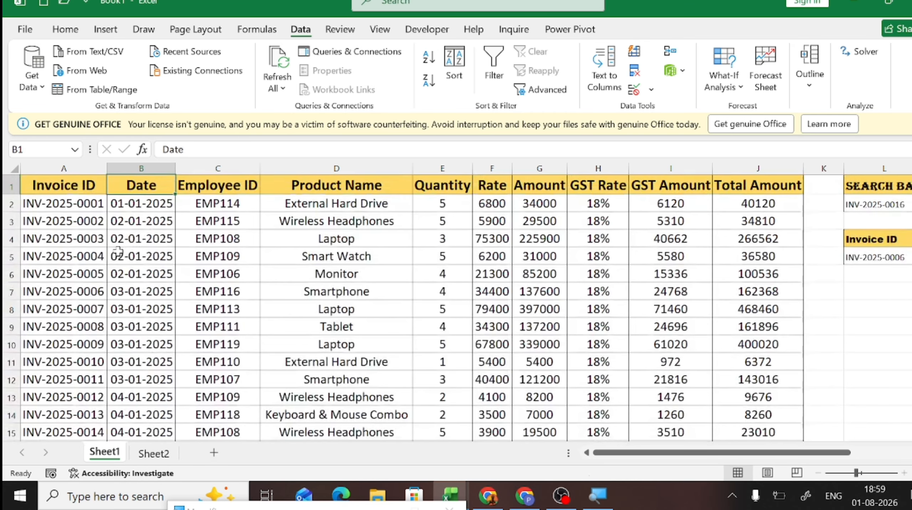
{"action": "key", "text": "Down"}
{"action": "key", "text": "Left"}
{"action": "key", "text": "Down"}
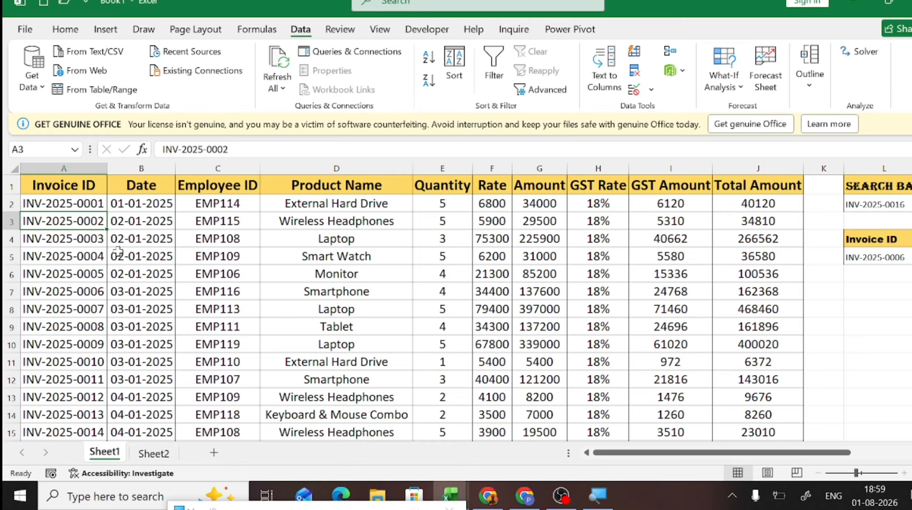
{"action": "key", "text": "ctrl+Down"}
{"action": "key", "text": "Down"}
{"action": "key", "text": "Down"}
{"action": "key", "text": "Down"}
{"action": "key", "text": "Up"}
{"action": "key", "text": "Up"}
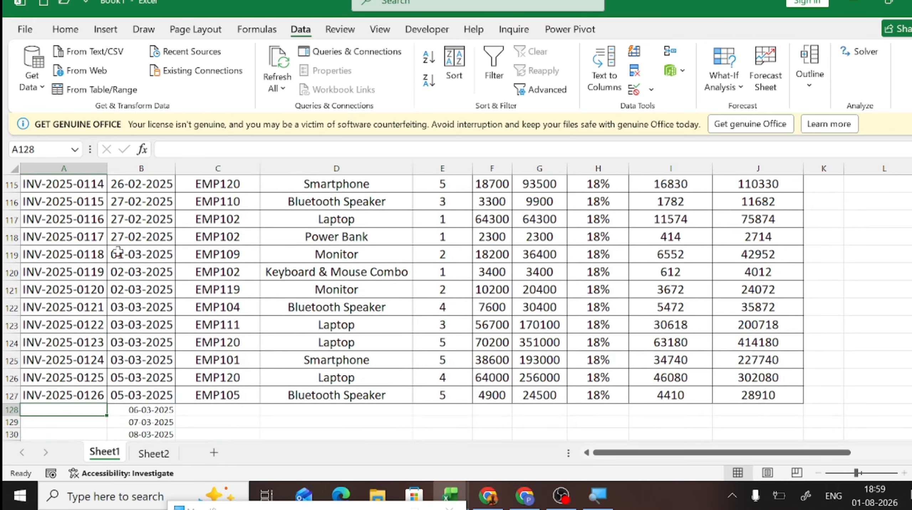
{"action": "type", "text": "="}
{"action": "key", "text": "Up"}
{"action": "type", "text": "+"}
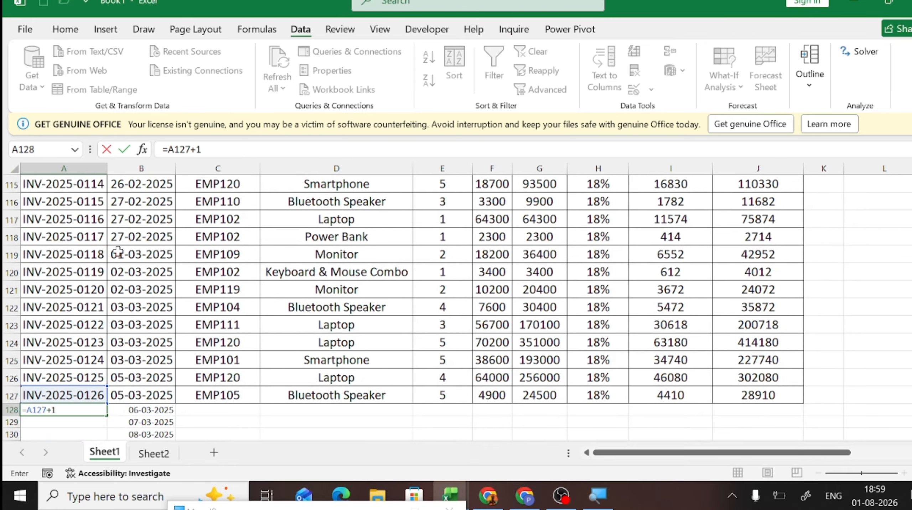
{"action": "key", "text": "ctrl+Return"}
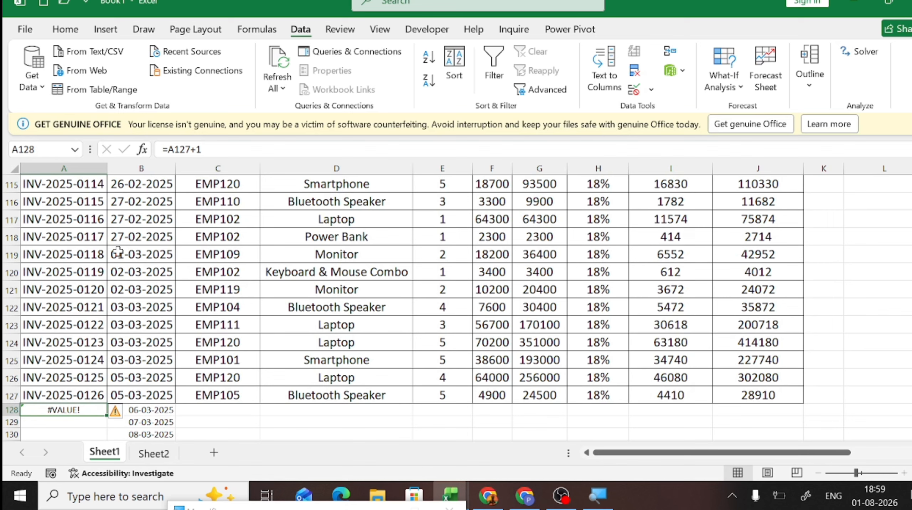
- Continue the invoice ID series from A126:A127 down to A303, replacing the formula in A128
{"action": "key", "text": "Up"}
{"action": "key", "text": "Up"}
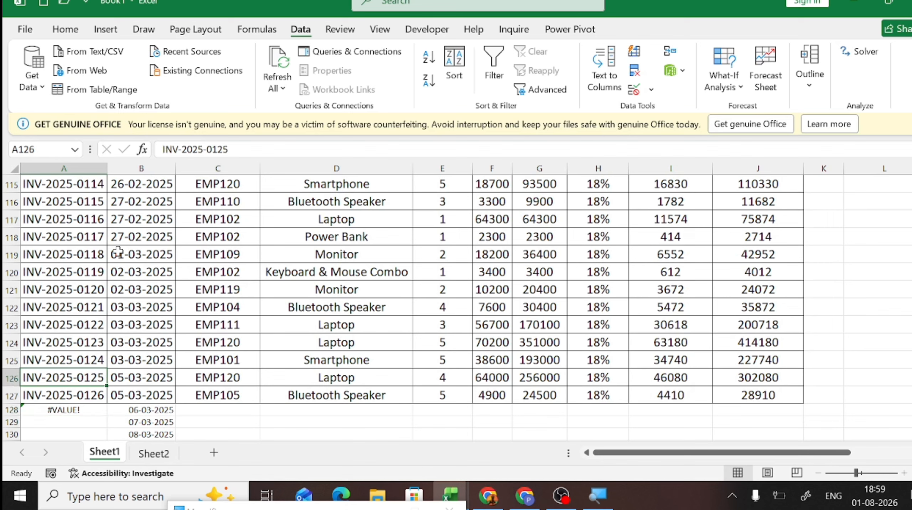
{"action": "key", "text": "shift+Down"}
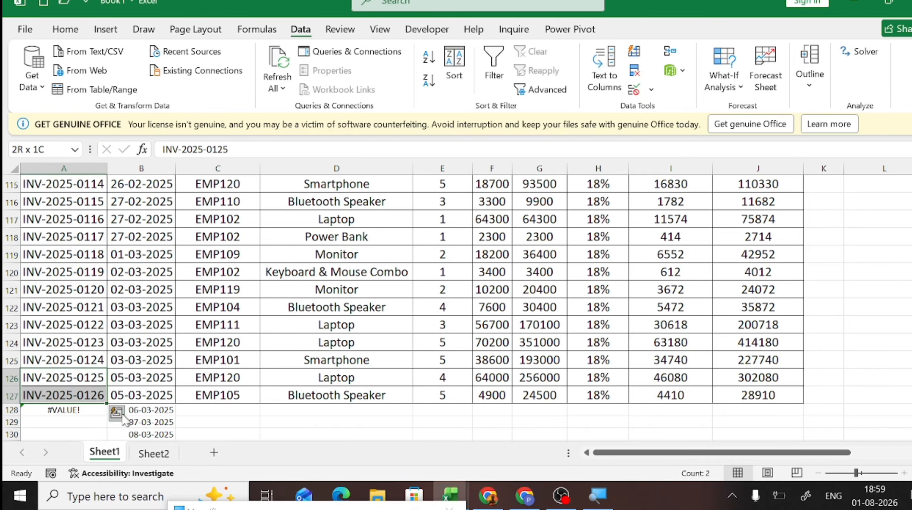
{"action": "left_click_drag", "start_coordinate": [108, 404], "coordinate": [104, 247]}
{"action": "scroll", "coordinate": [103, 246], "scroll_direction": "up", "scroll_amount": 20}
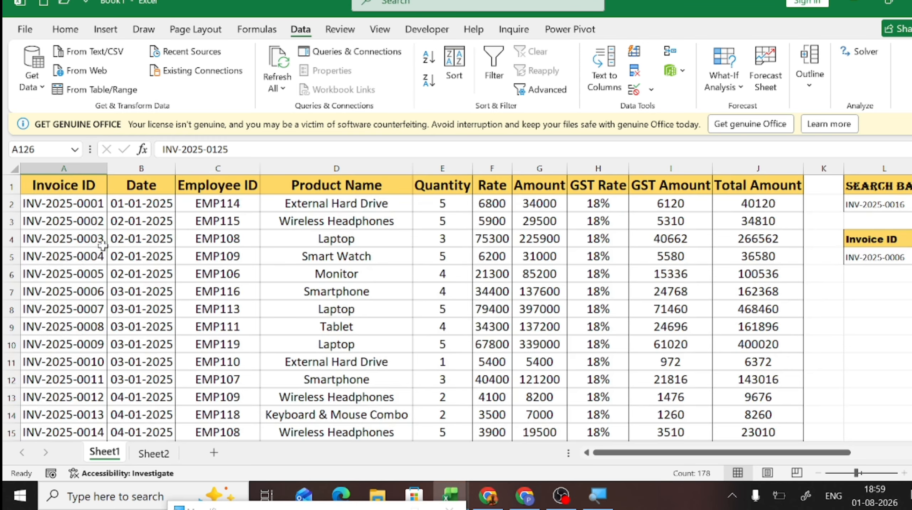
- Extend the employee ID series from C126:C127 down to C303
{"action": "key", "text": "Right"}
{"action": "key", "text": "Right"}
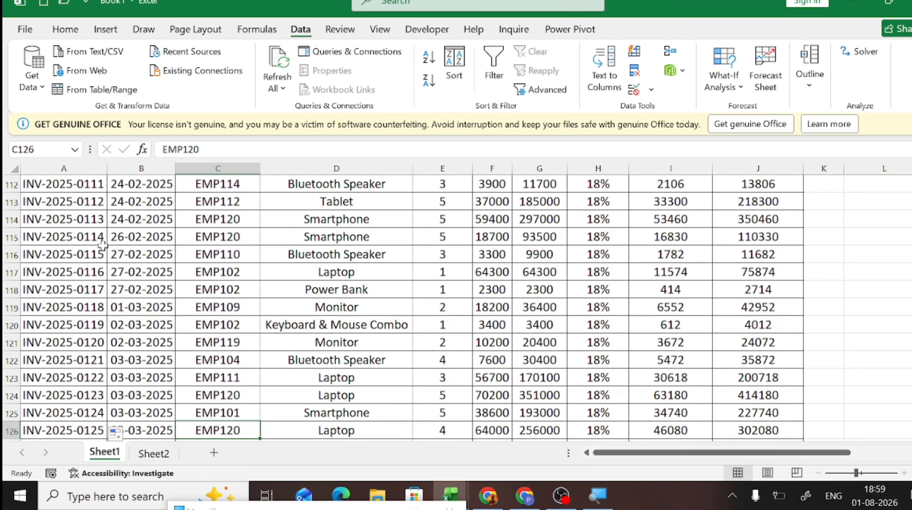
{"action": "key", "text": "Down"}
{"action": "key", "text": "Down"}
{"action": "key", "text": "Down"}
{"action": "key", "text": "Down"}
{"action": "key", "text": "Up"}
{"action": "key", "text": "Up"}
{"action": "key", "text": "Up"}
{"action": "key", "text": "Up"}
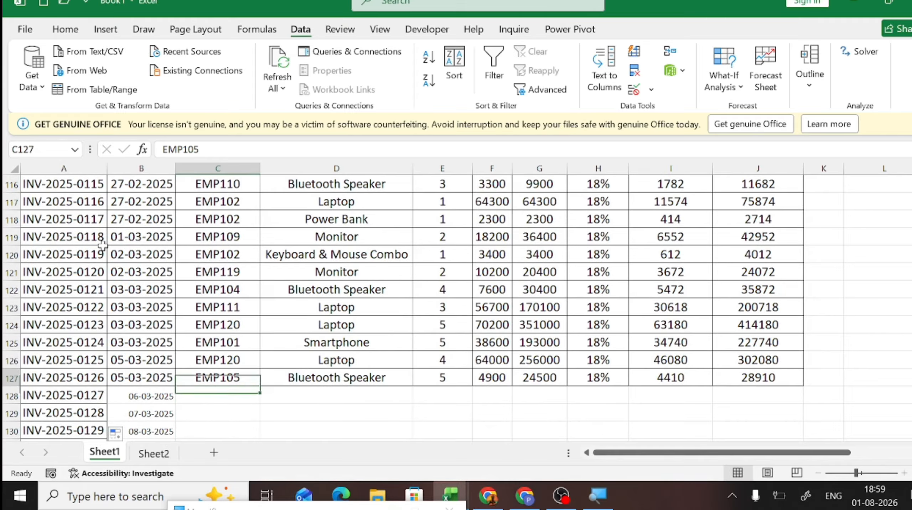
{"action": "key", "text": "shift+Down"}
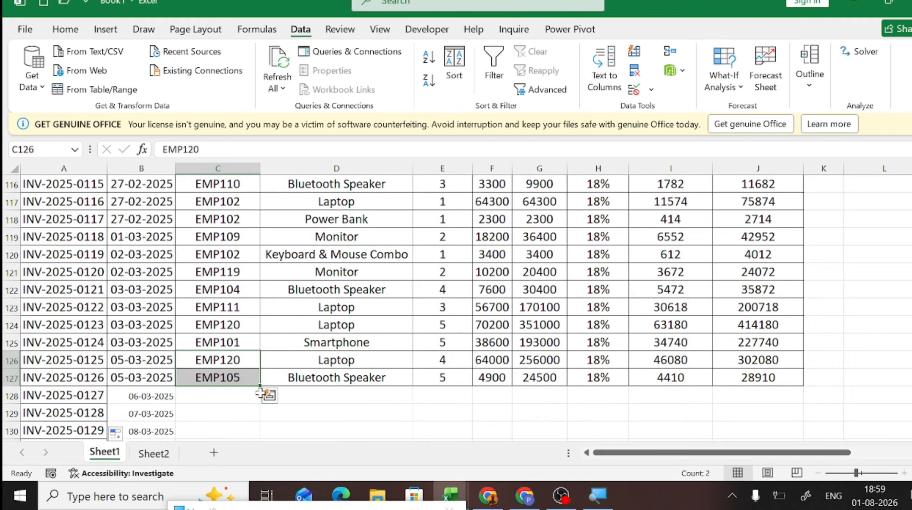
{"action": "left_click_drag", "start_coordinate": [261, 387], "coordinate": [768, 406]}
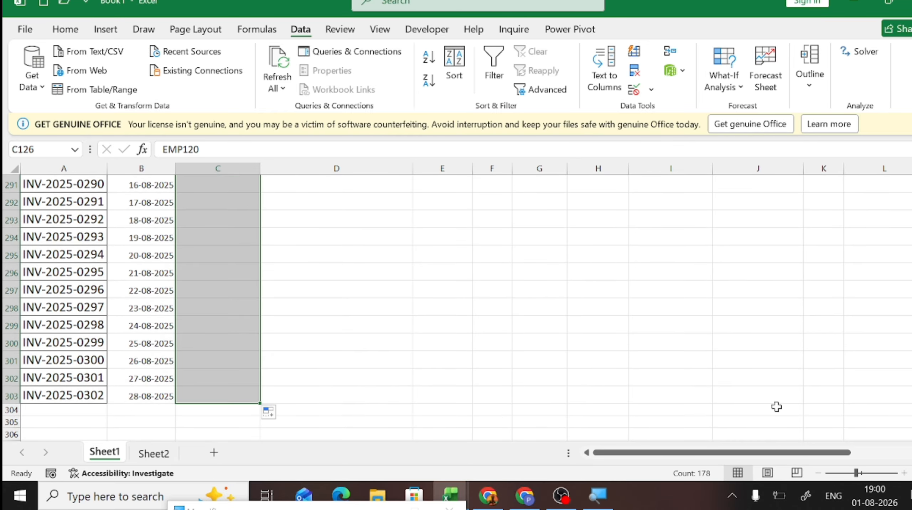
- Copy the product, quantity, rate, amount, GST and total data in D2:J127 and paste it starting at D128
{"action": "key", "text": "ctrl+Up"}
{"action": "key", "text": "Down"}
{"action": "key", "text": "Right"}
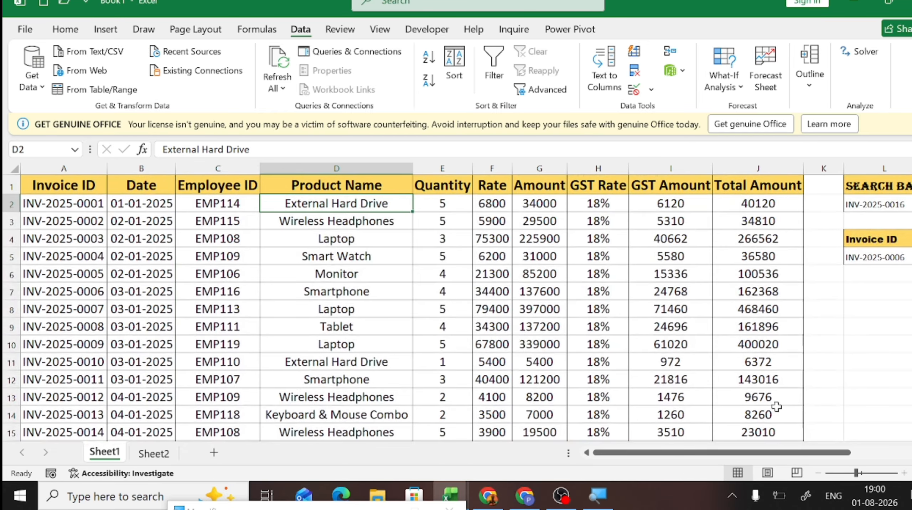
{"action": "key", "text": "ctrl+shift+Down"}
{"action": "key", "text": "ctrl+shift+Right"}
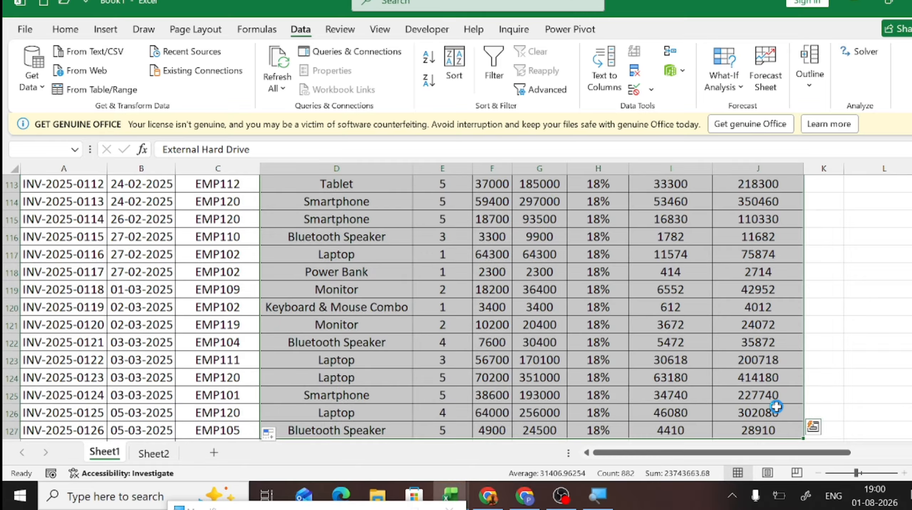
{"action": "key", "text": "ctrl+c"}
{"action": "key", "text": "ctrl+Down"}
{"action": "key", "text": "Down"}
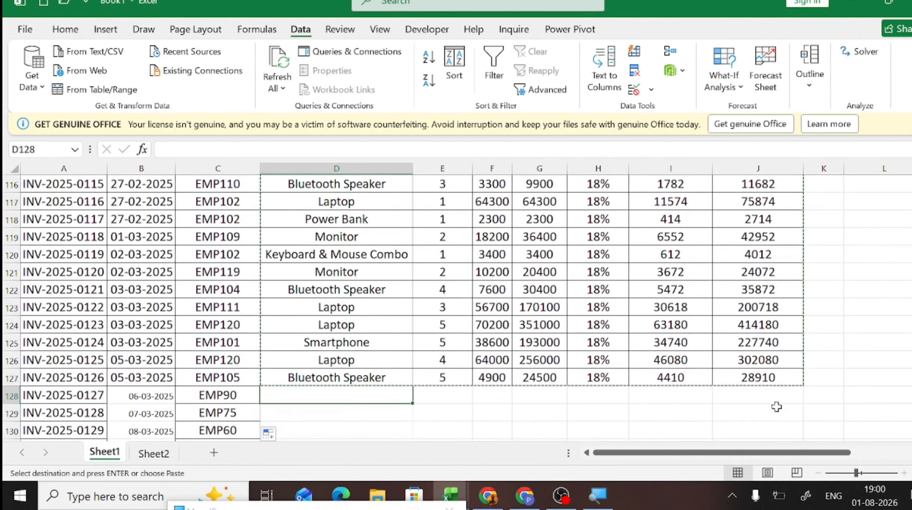
{"action": "key", "text": "ctrl+v"}
- Examine the rows below 253 that lack product data, selecting C254:C303 to count them
{"action": "key", "text": "ctrl+Down"}
{"action": "key", "text": "Down"}
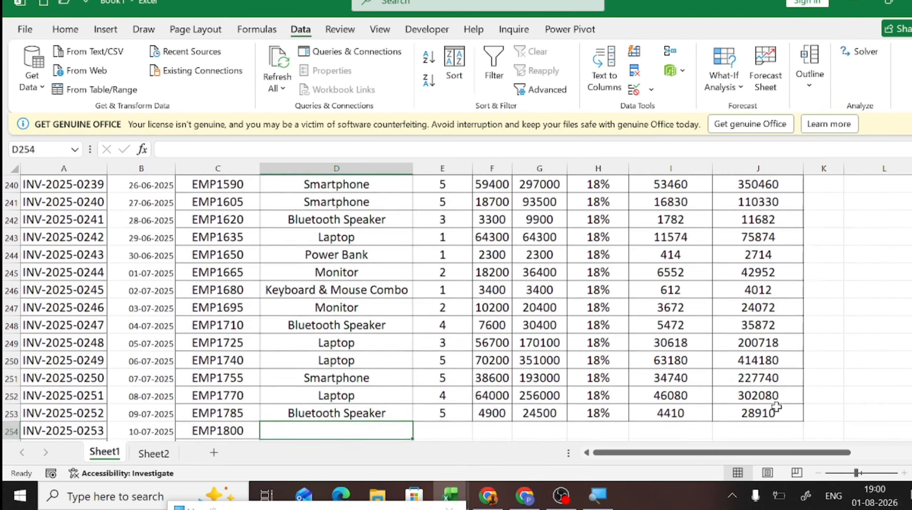
{"action": "scroll", "coordinate": [777, 408], "scroll_direction": "down", "scroll_amount": 1}
{"action": "key", "text": "Up"}
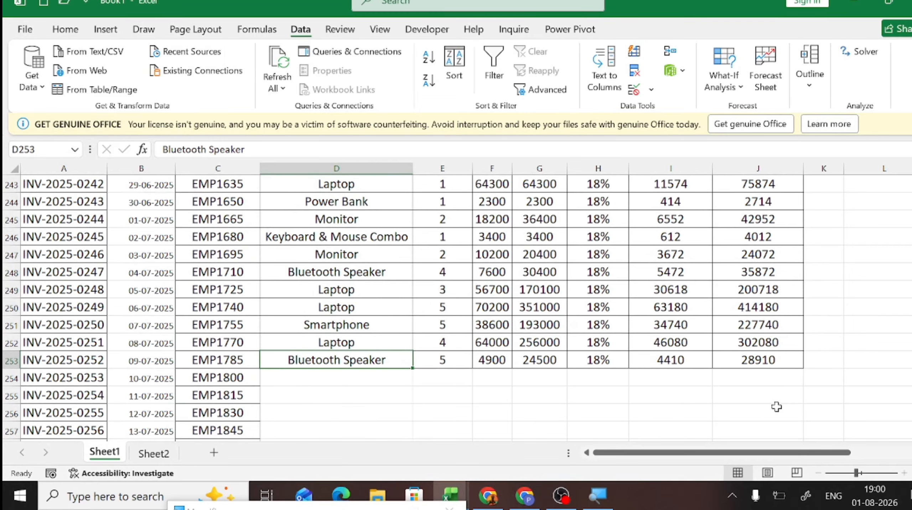
{"action": "key", "text": "Left"}
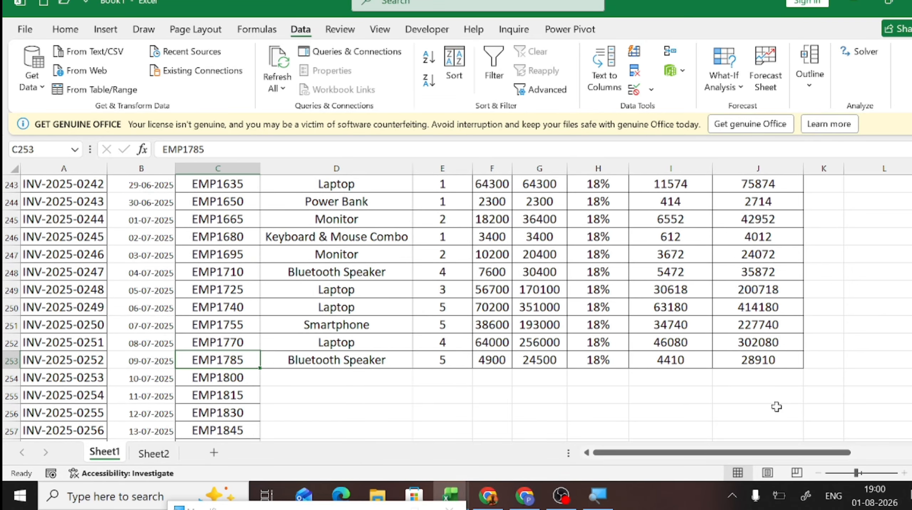
{"action": "key", "text": "Down"}
{"action": "key", "text": "ctrl+shift+Down"}
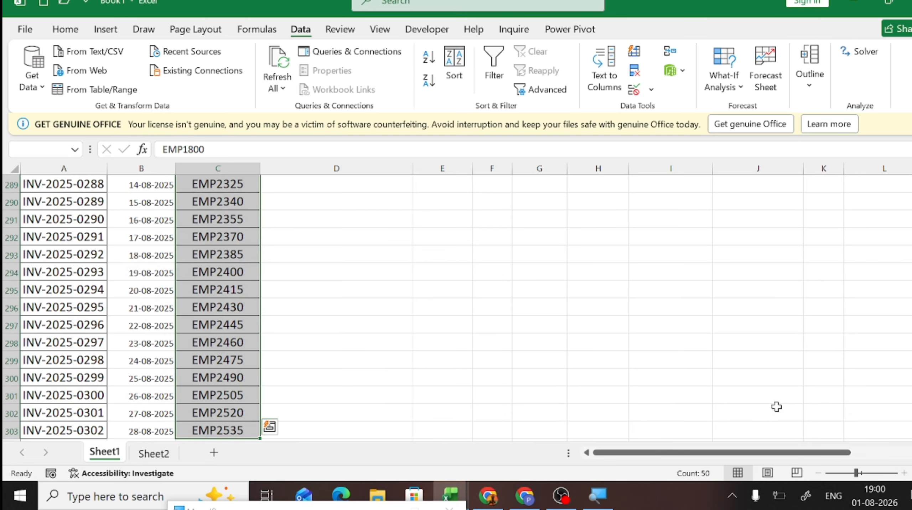
{"action": "key", "text": "Up"}
{"action": "key", "text": "Down"}
{"action": "key", "text": "Right"}
{"action": "key", "text": "Up"}
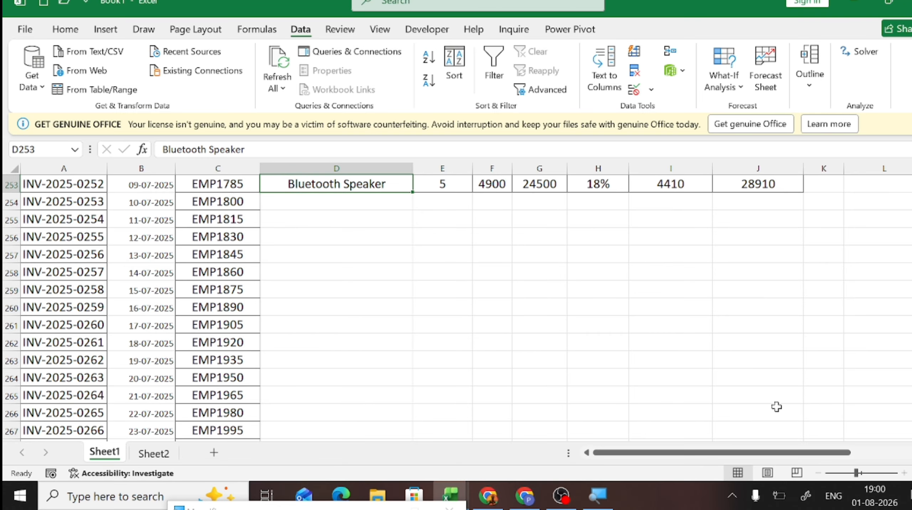
- Copy the product, quantity, rate, amount, GST and total data in D204:J253 and paste it starting at D254
{"action": "key", "text": "shift+Up"}
{"action": "key", "text": "shift+Up"}
{"action": "key", "text": "shift+Up"}
{"action": "key", "text": "shift+Up"}
{"action": "key", "text": "shift+Up"}
{"action": "key", "text": "shift+Up"}
{"action": "key", "text": "shift+Up"}
{"action": "key", "text": "shift+Up"}
{"action": "key", "text": "shift+Up"}
{"action": "key", "text": "shift+Up"}
{"action": "key", "text": "shift+Up"}
{"action": "key", "text": "shift+Up"}
{"action": "key", "text": "shift+Up"}
{"action": "key", "text": "shift+Up"}
{"action": "key", "text": "shift+Up"}
{"action": "key", "text": "shift+Up"}
{"action": "key", "text": "shift+Up"}
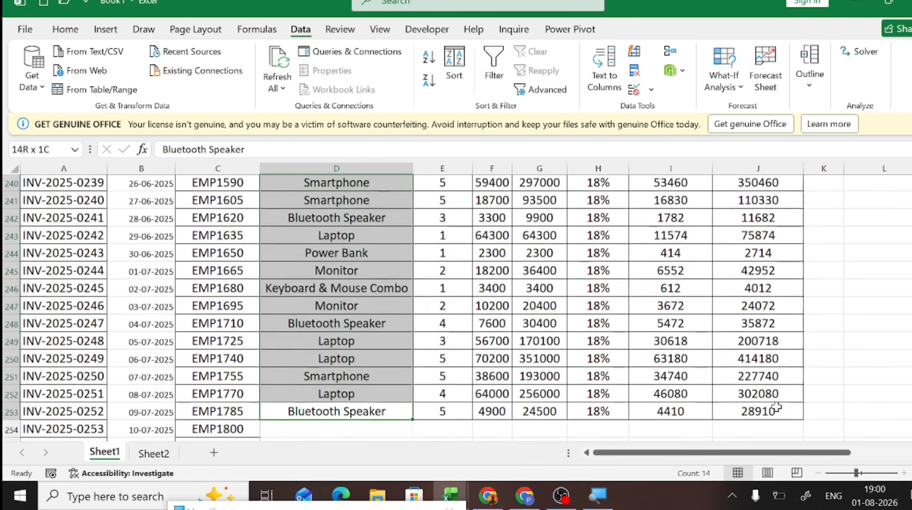
{"action": "key", "text": "shift+Up"}
{"action": "key", "text": "shift+Up"}
{"action": "key", "text": "shift+Up"}
{"action": "key", "text": "shift+Up"}
{"action": "key", "text": "shift+Up"}
{"action": "key", "text": "shift+Up"}
{"action": "key", "text": "shift+Up"}
{"action": "key", "text": "shift+Up"}
{"action": "key", "text": "shift+Up"}
{"action": "key", "text": "shift+Up"}
{"action": "key", "text": "shift+Up"}
{"action": "key", "text": "shift+Up"}
{"action": "key", "text": "shift+Up"}
{"action": "key", "text": "shift+Up"}
{"action": "key", "text": "shift+Up"}
{"action": "key", "text": "shift+Up"}
{"action": "key", "text": "shift+Up"}
{"action": "key", "text": "shift+Up"}
{"action": "key", "text": "shift+Up"}
{"action": "key", "text": "shift+Up"}
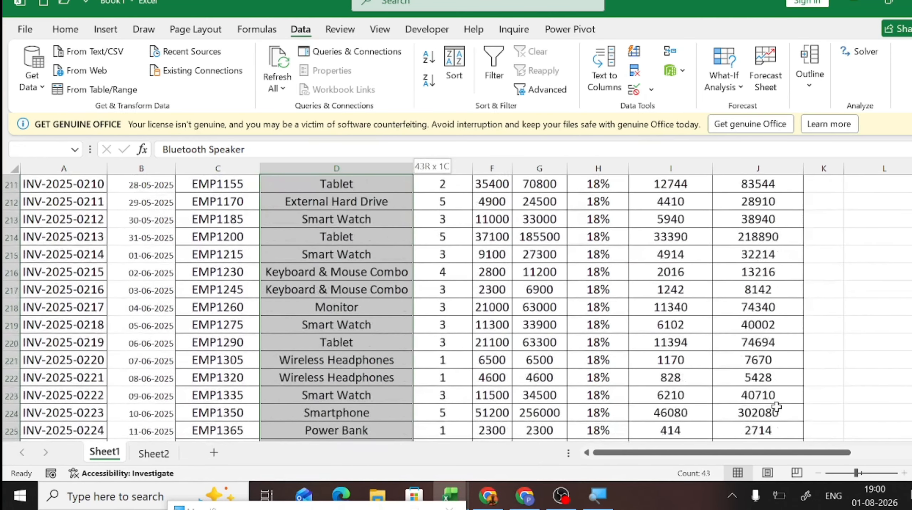
{"action": "key", "text": "shift+Up"}
{"action": "key", "text": "shift+Up"}
{"action": "key", "text": "shift+Right"}
{"action": "key", "text": "shift+Right"}
{"action": "key", "text": "shift+Right"}
{"action": "key", "text": "shift+Right"}
{"action": "key", "text": "shift+Right"}
{"action": "key", "text": "shift+Right"}
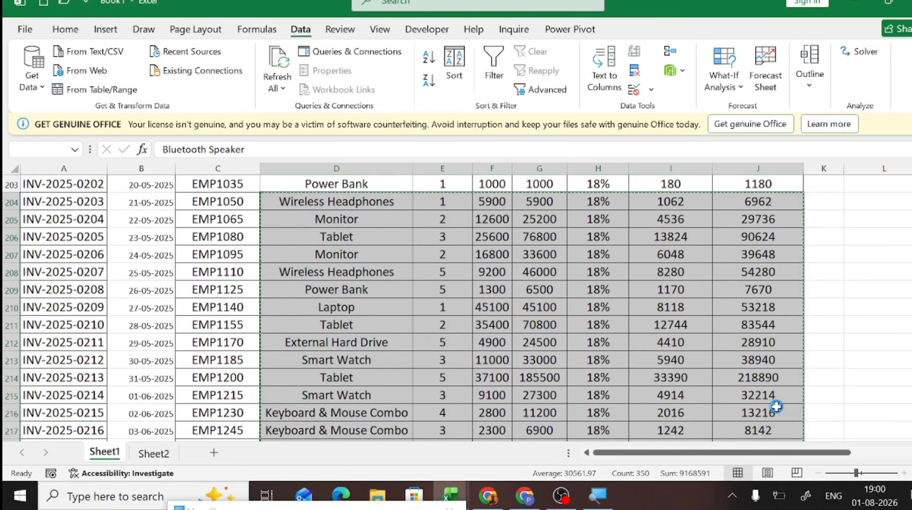
{"action": "key", "text": "ctrl+c"}
{"action": "key", "text": "ctrl+Down"}
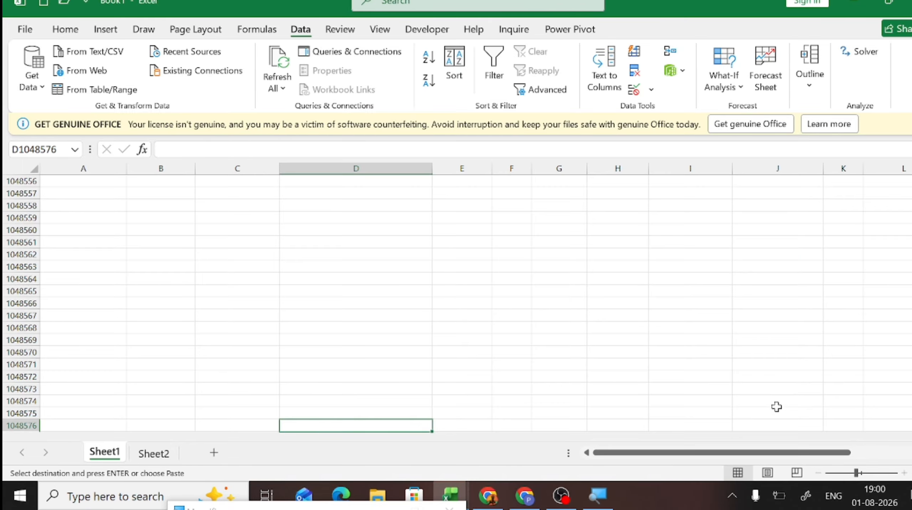
{"action": "key", "text": "ctrl+Up"}
{"action": "key", "text": "Down"}
{"action": "key", "text": "Return"}
- Apply the cell formatting of B2 to the rest of the Date column, B3:B303, using a formats-only paste
{"action": "key", "text": "ctrl+Down"}
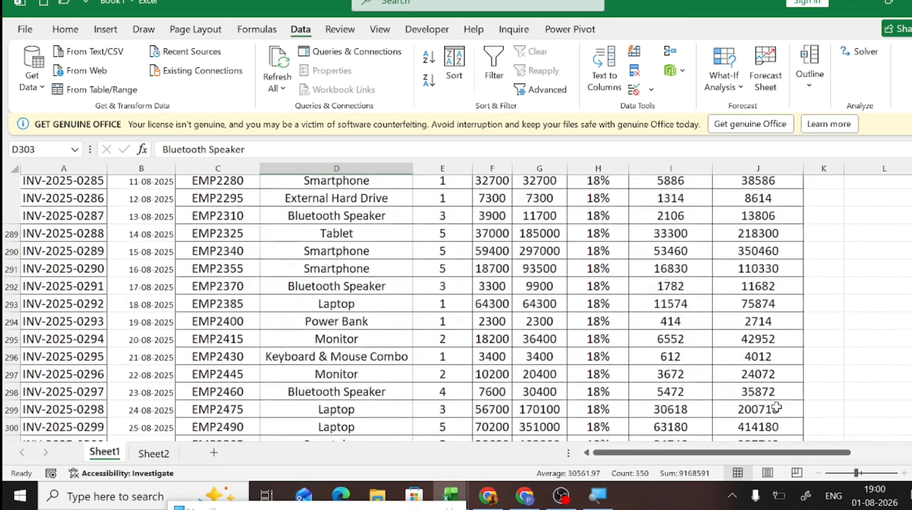
{"action": "key", "text": "Down"}
{"action": "key", "text": "Down"}
{"action": "key", "text": "Up"}
{"action": "key", "text": "Left"}
{"action": "key", "text": "Left"}
{"action": "key", "text": "Up"}
{"action": "key", "text": "Up"}
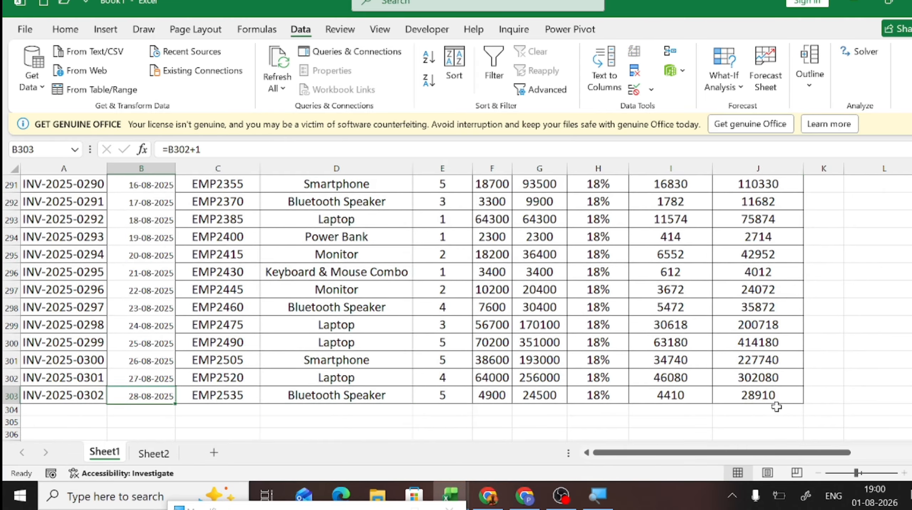
{"action": "key", "text": "ctrl+Up"}
{"action": "key", "text": "Down"}
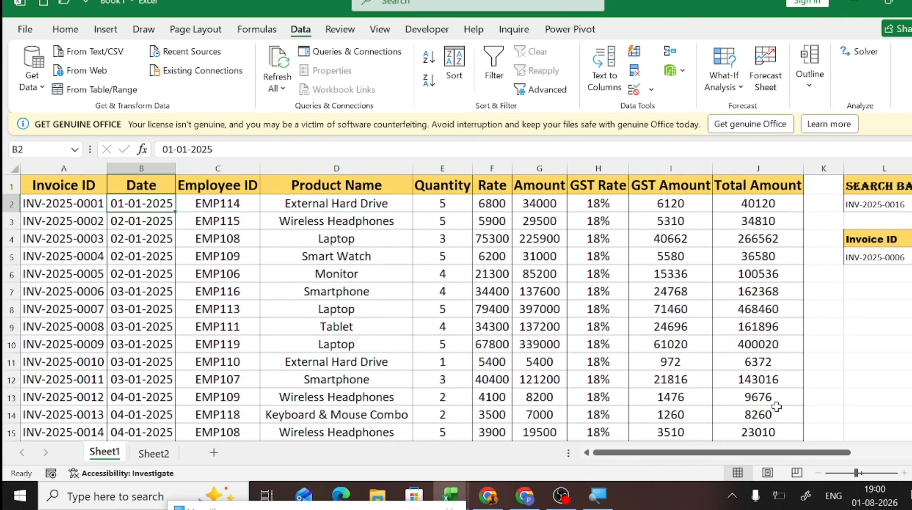
{"action": "key", "text": "ctrl+c"}
{"action": "key", "text": "Down"}
{"action": "key", "text": "ctrl+shift+Down"}
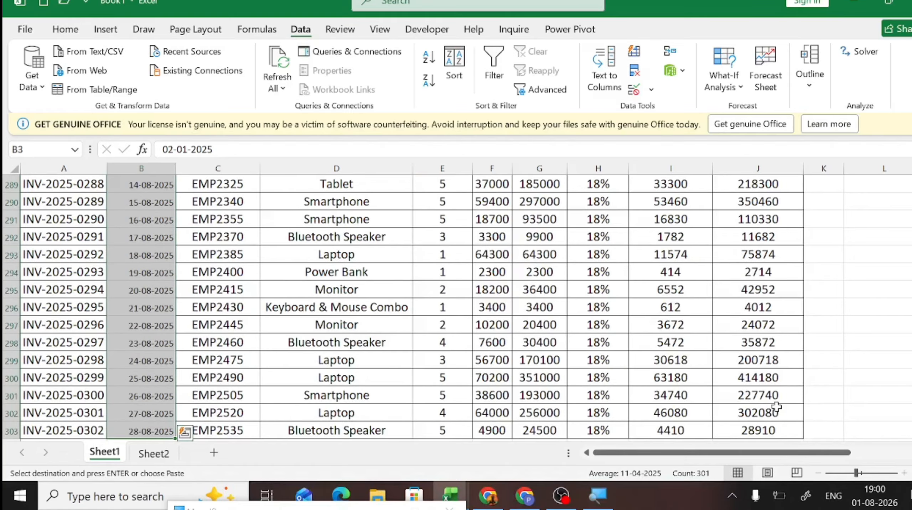
{"action": "key", "text": "ctrl+alt+v"}
{"action": "key", "text": "t"}
{"action": "key", "text": "Return"}
- Paste only the formatting copied from B2 onto the invoice IDs in A4:A303
{"action": "key", "text": "Left"}
{"action": "key", "text": "Down"}
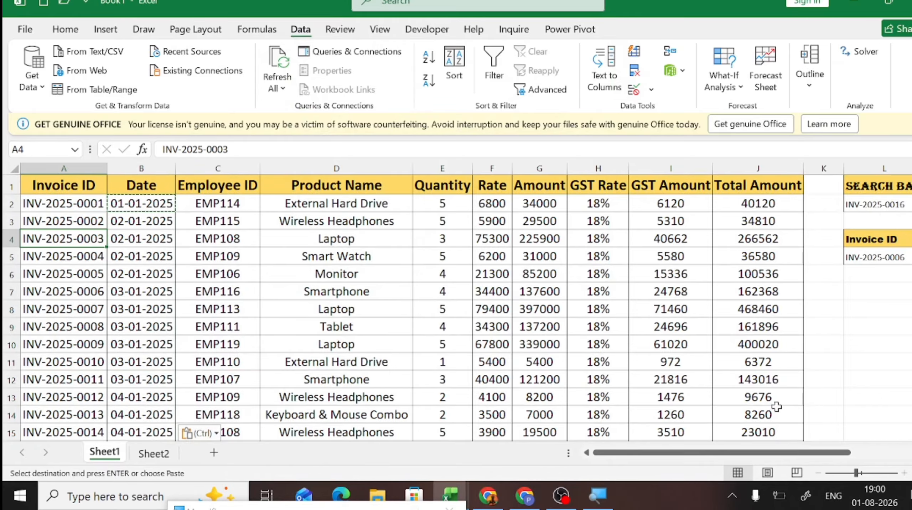
{"action": "key", "text": "ctrl+shift+Down"}
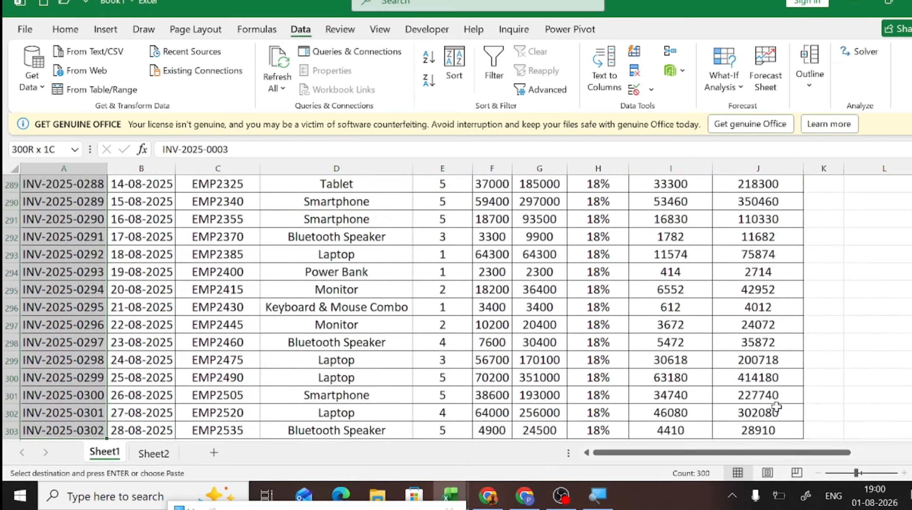
{"action": "key", "text": "ctrl+alt+v"}
{"action": "key", "text": "t"}
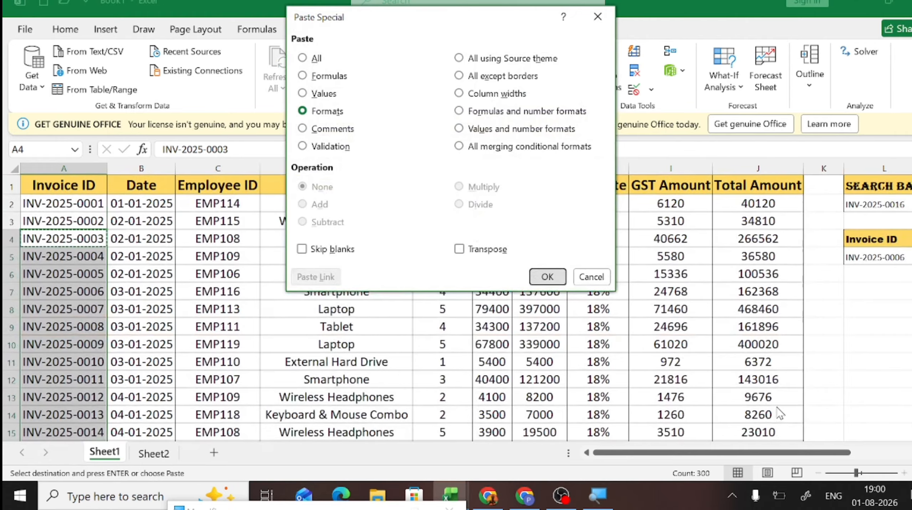
{"action": "key", "text": "Return"}
- Examine the extended table across its last rows down to row 303 and back along the header row
{"action": "key", "text": "ctrl+Down"}
{"action": "key", "text": "Down"}
{"action": "key", "text": "Right"}
{"action": "key", "text": "Right"}
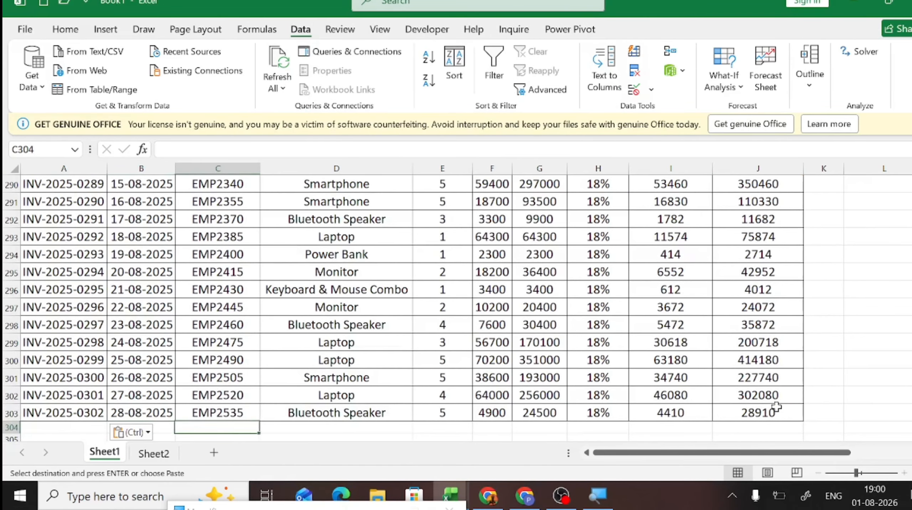
{"action": "key", "text": "Up"}
{"action": "key", "text": "Right"}
{"action": "key", "text": "Right"}
{"action": "key", "text": "Right"}
{"action": "key", "text": "Right"}
{"action": "key", "text": "Right"}
{"action": "key", "text": "Right"}
{"action": "key", "text": "Right"}
{"action": "key", "text": "Up"}
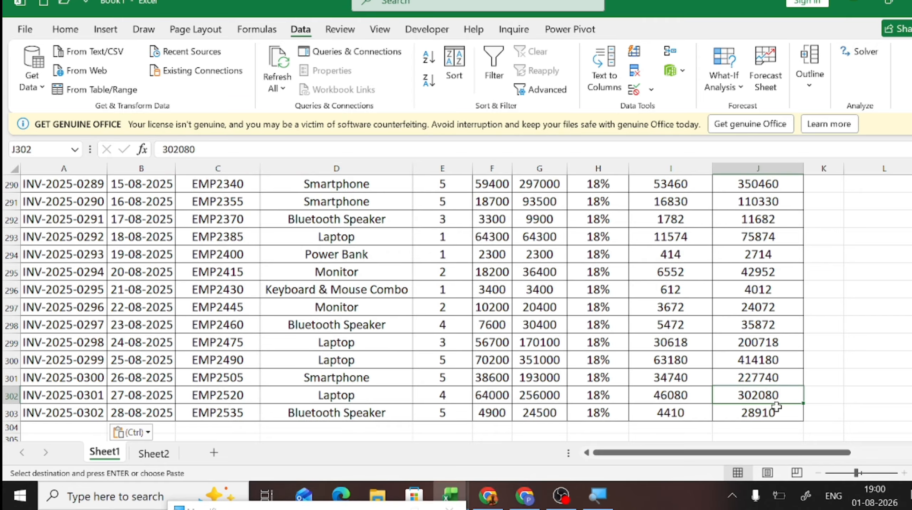
{"action": "key", "text": "ctrl+Up"}
{"action": "key", "text": "Left"}
{"action": "key", "text": "Left"}
{"action": "key", "text": "Left"}
{"action": "key", "text": "Left"}
{"action": "key", "text": "Left"}
{"action": "key", "text": "Left"}
{"action": "key", "text": "Left"}
{"action": "key", "text": "Left"}
{"action": "key", "text": "Left"}
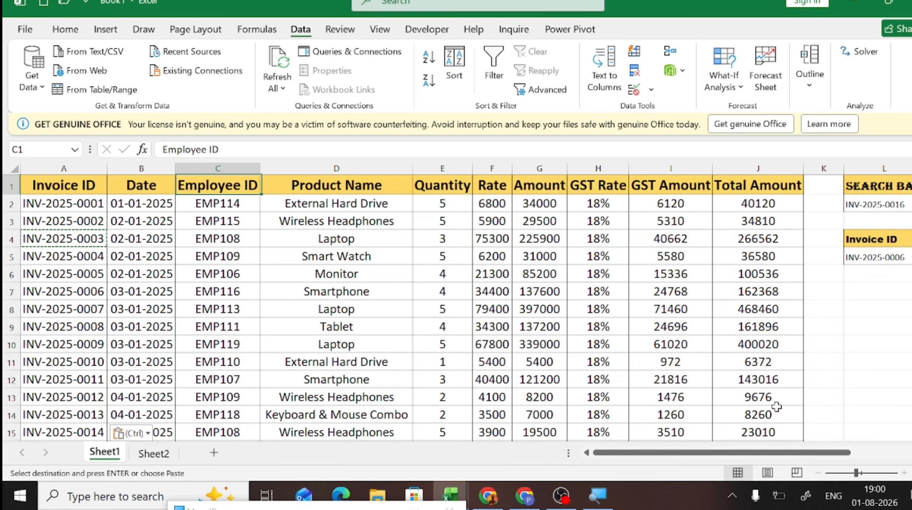
- Select the whole invoice table including its headers, A1:J303
{"action": "key", "text": "Down"}
{"action": "key", "text": "ctrl+shift+Right"}
{"action": "key", "text": "ctrl+shift+Down"}
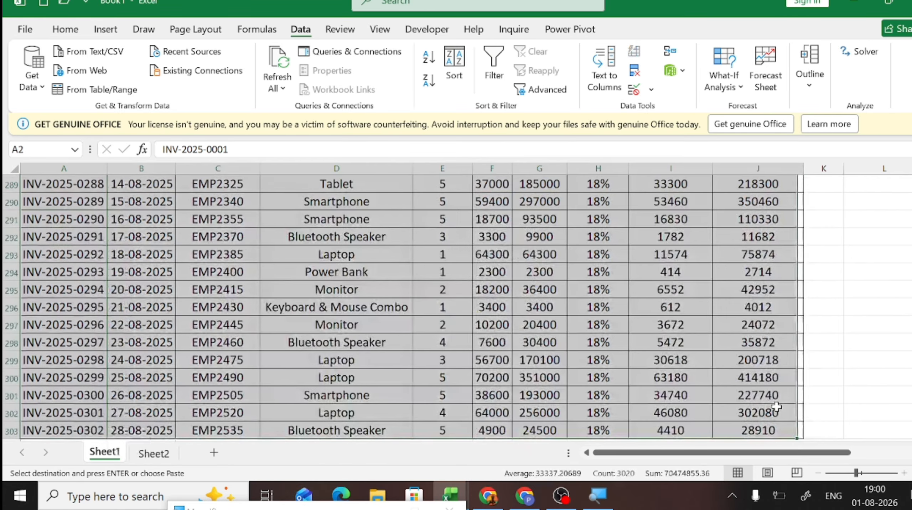
{"action": "key", "text": "ctrl+Up"}
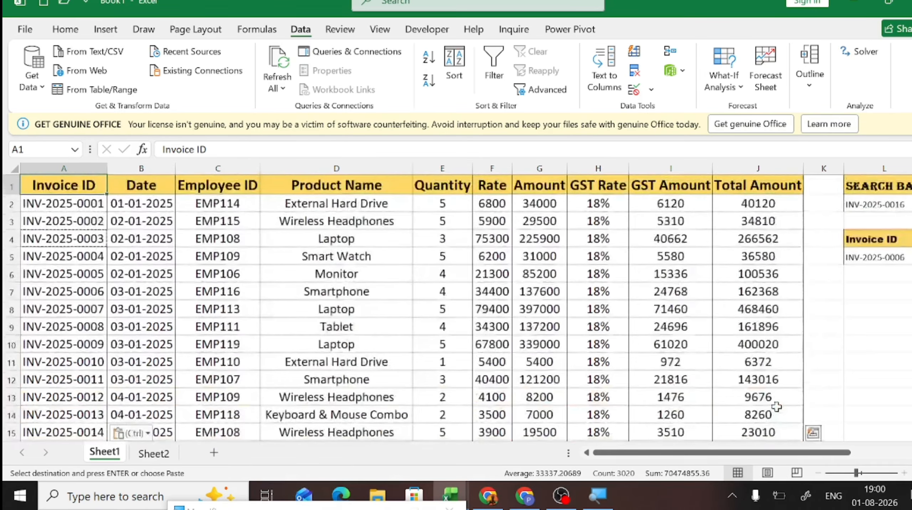
{"action": "key", "text": "ctrl+shift+Right"}
{"action": "key", "text": "ctrl+shift+Down"}
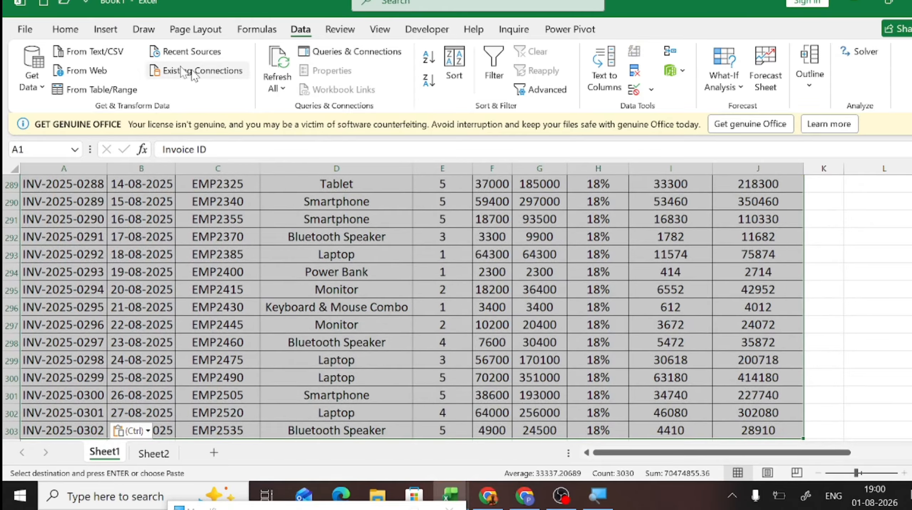
{"action": "left_click", "coordinate": [105, 29]}
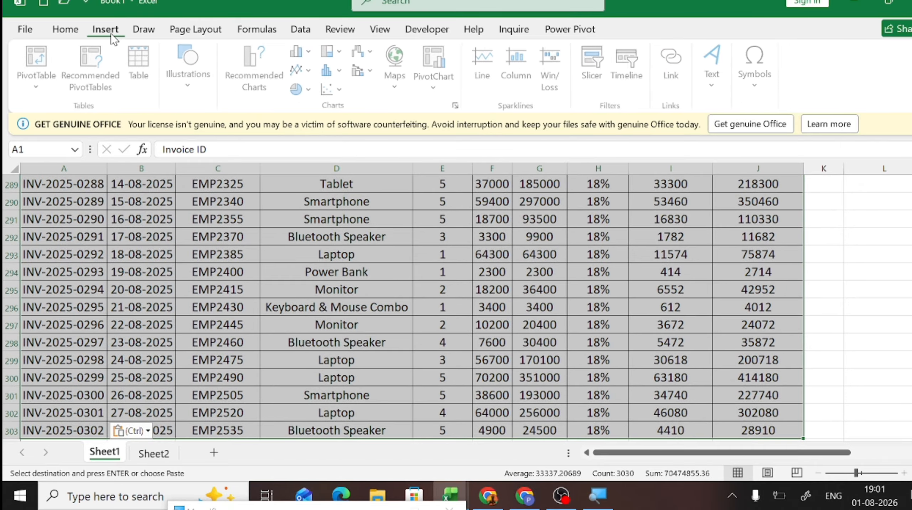
{"action": "left_click", "coordinate": [56, 77]}
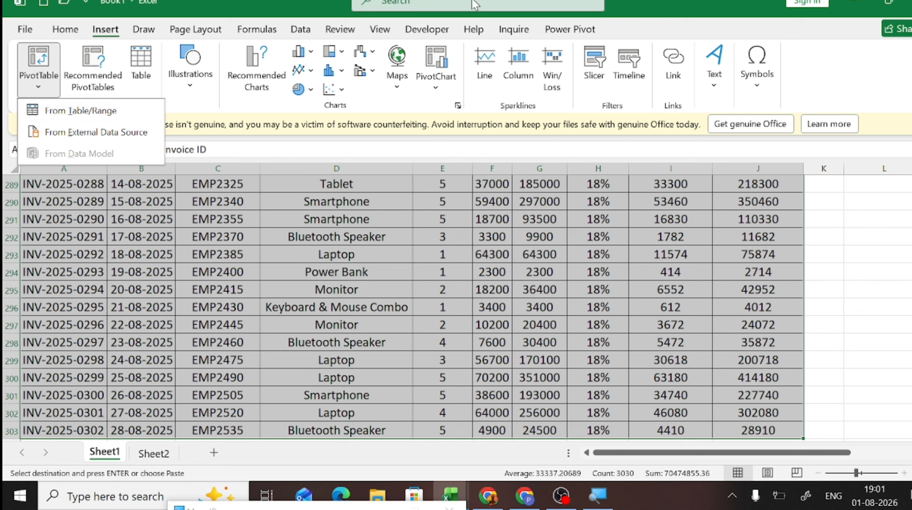
{"action": "left_click", "coordinate": [436, 86]}
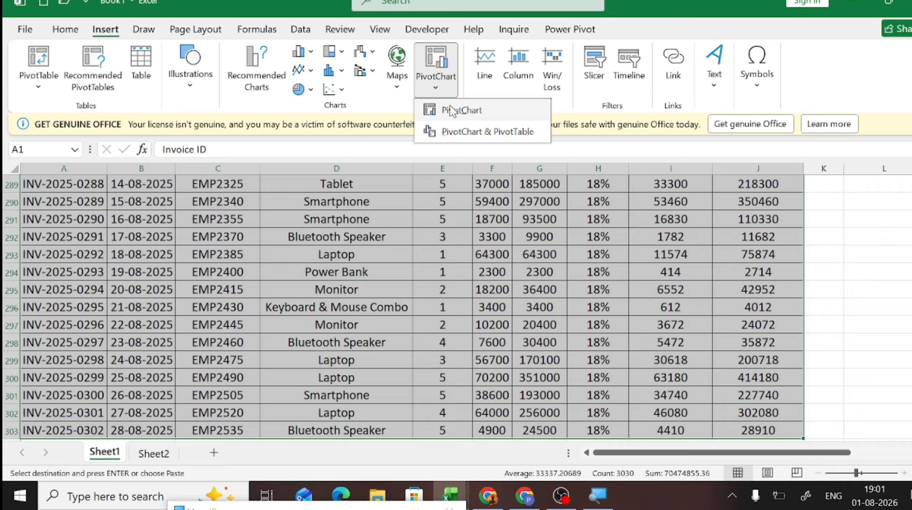
{"action": "left_click", "coordinate": [479, 133]}
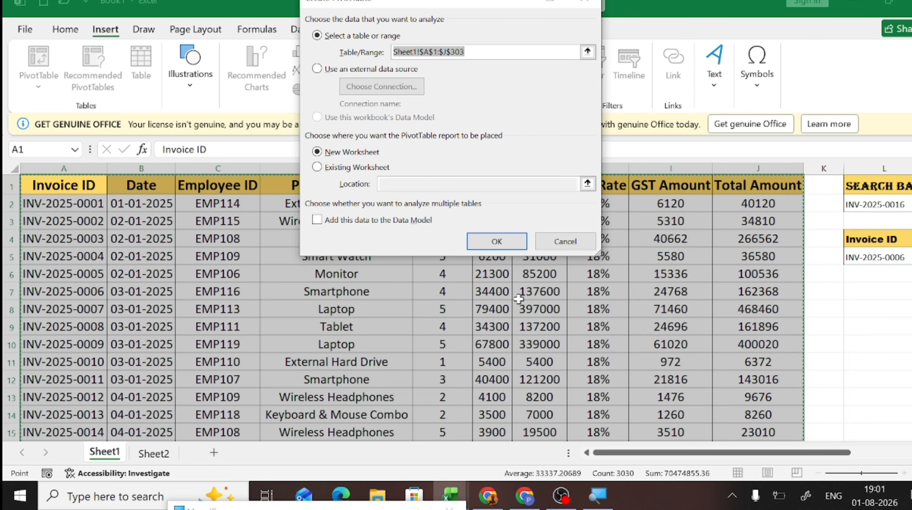
{"action": "left_click", "coordinate": [486, 263]}
{"action": "left_click", "coordinate": [496, 241]}
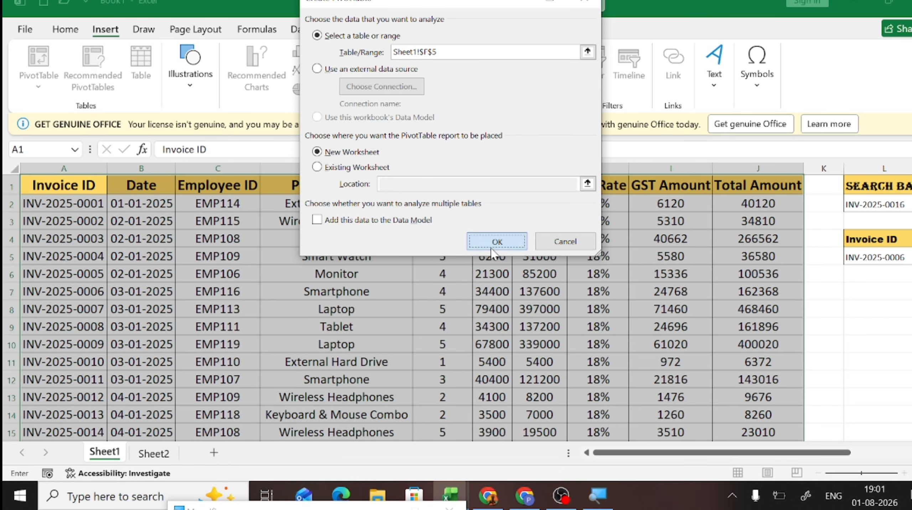
{"action": "left_click", "coordinate": [550, 212]}
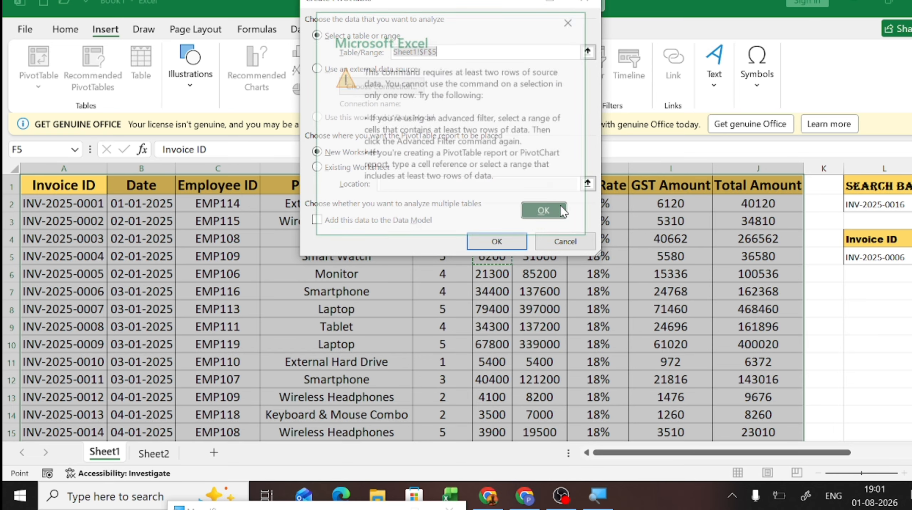
{"action": "left_click", "coordinate": [507, 245]}
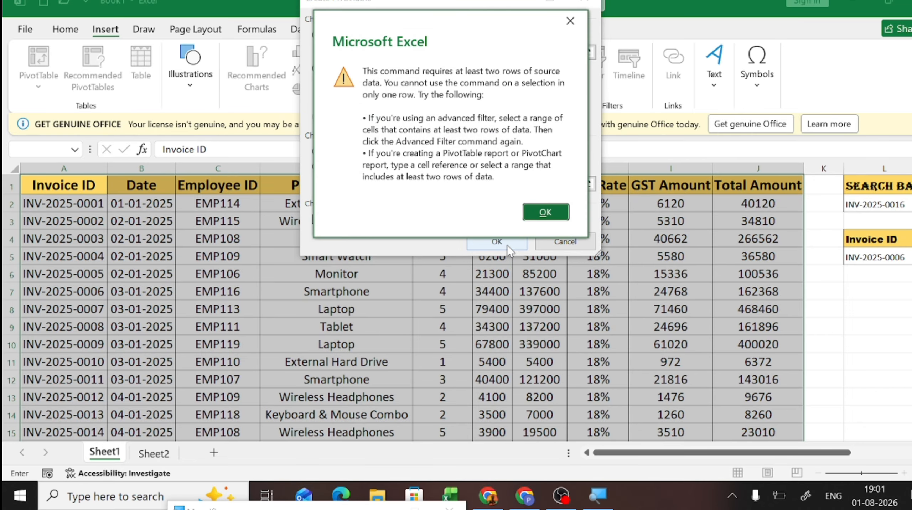
{"action": "left_click", "coordinate": [548, 214]}
{"action": "left_click", "coordinate": [565, 241]}
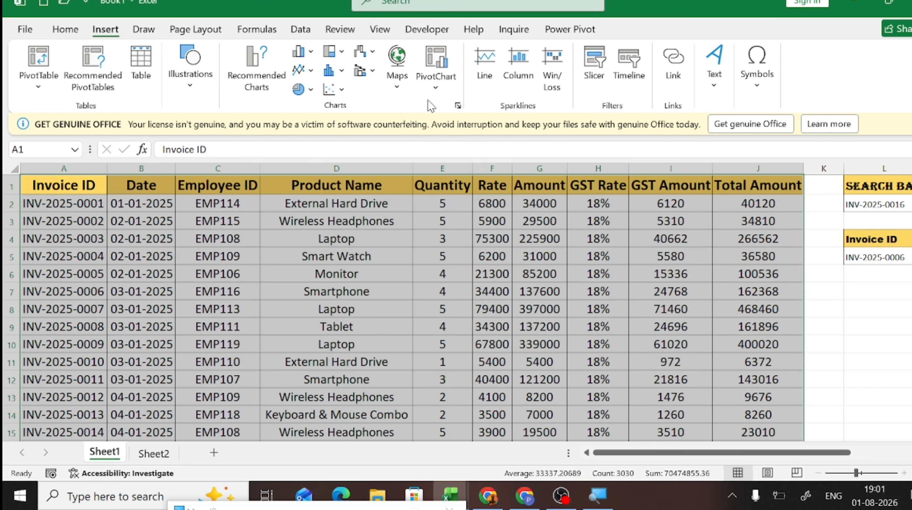
- Insert a PivotChart with a PivotTable on a new worksheet, using Sheet1 range A1:J303 as the source
{"action": "left_click", "coordinate": [435, 90]}
{"action": "left_click", "coordinate": [445, 136]}
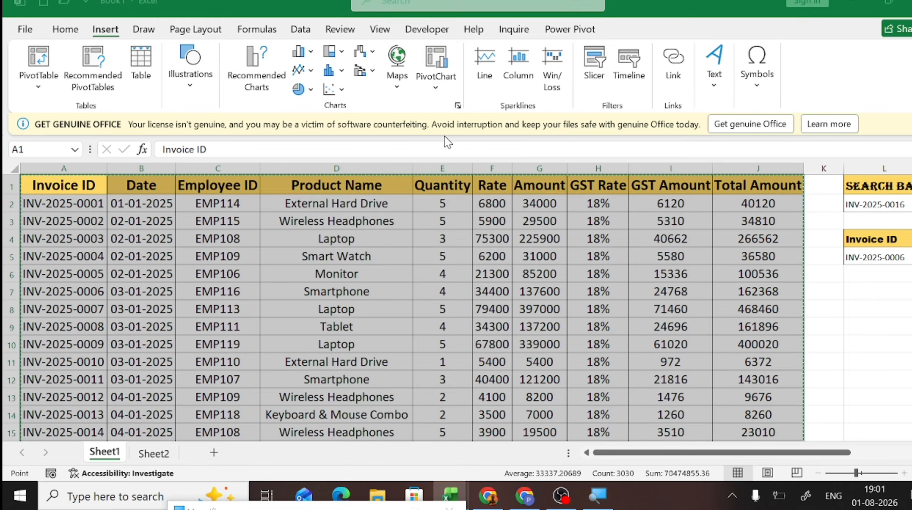
{"action": "left_click", "coordinate": [497, 242]}
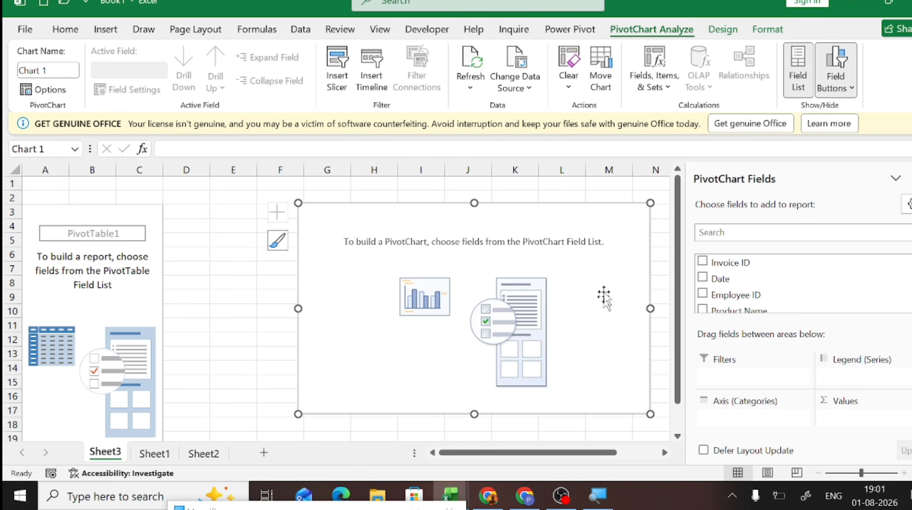
- Add the Date and Total Amount fields to the pivot report and remove the Days (Date) grouping field
{"action": "left_click", "coordinate": [703, 277]}
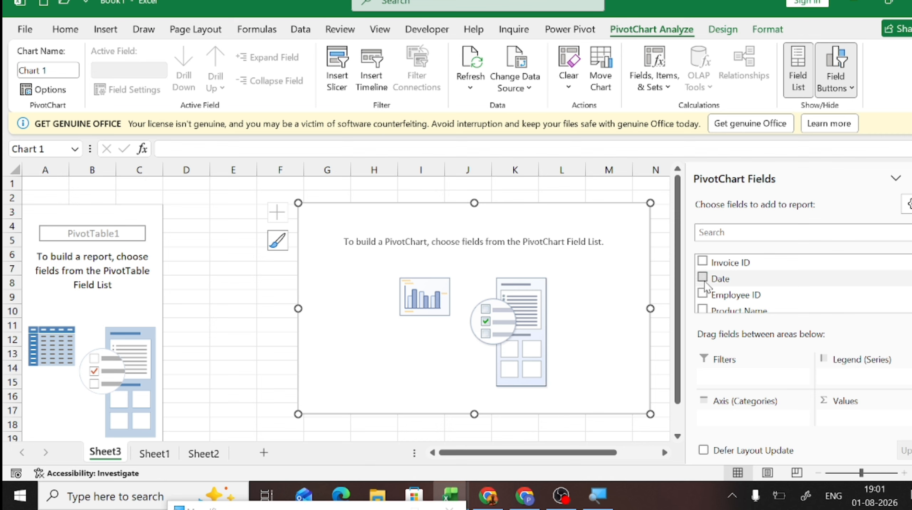
{"action": "scroll", "coordinate": [750, 295], "scroll_direction": "down", "scroll_amount": 5}
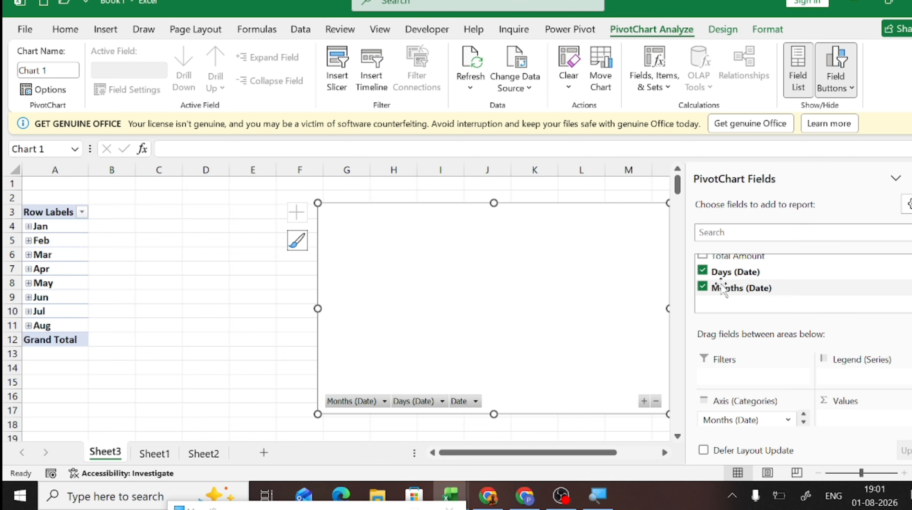
{"action": "left_click", "coordinate": [712, 272]}
{"action": "scroll", "coordinate": [715, 275], "scroll_direction": "up", "scroll_amount": 3}
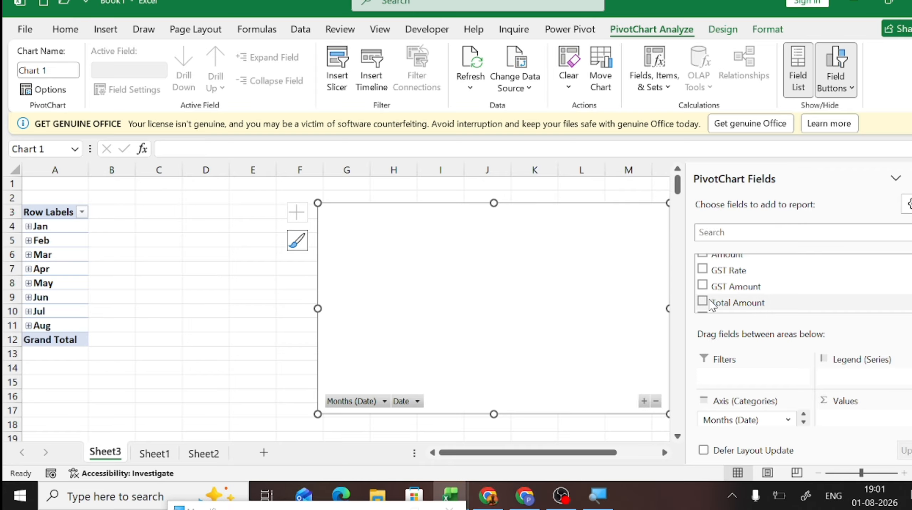
{"action": "left_click", "coordinate": [703, 302]}
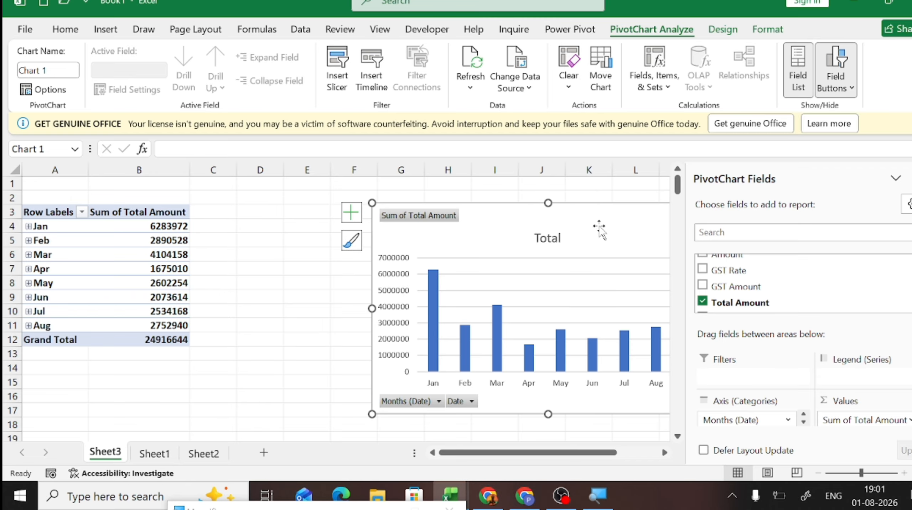
- Move the pivot chart closer to the pivot table and title it Quarterly Sales
{"action": "left_click_drag", "start_coordinate": [598, 226], "coordinate": [498, 208]}
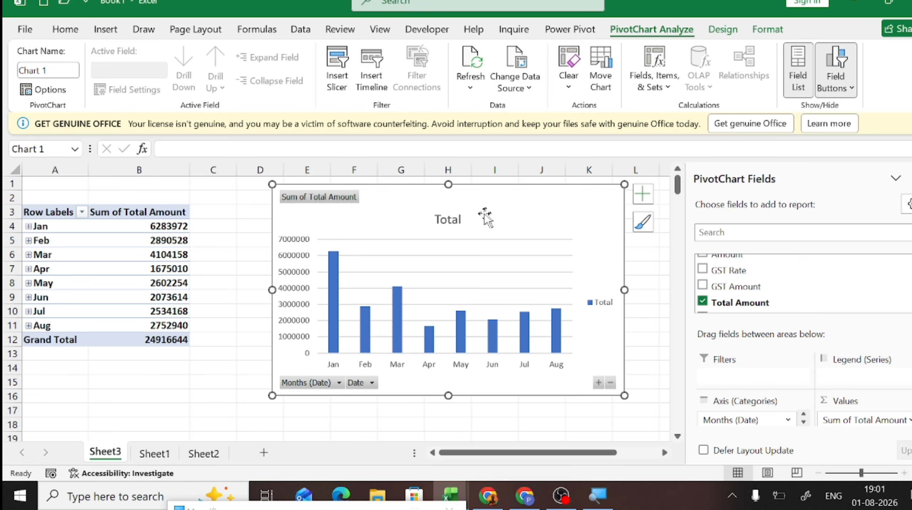
{"action": "left_click", "coordinate": [454, 223]}
{"action": "double_click", "coordinate": [454, 224]}
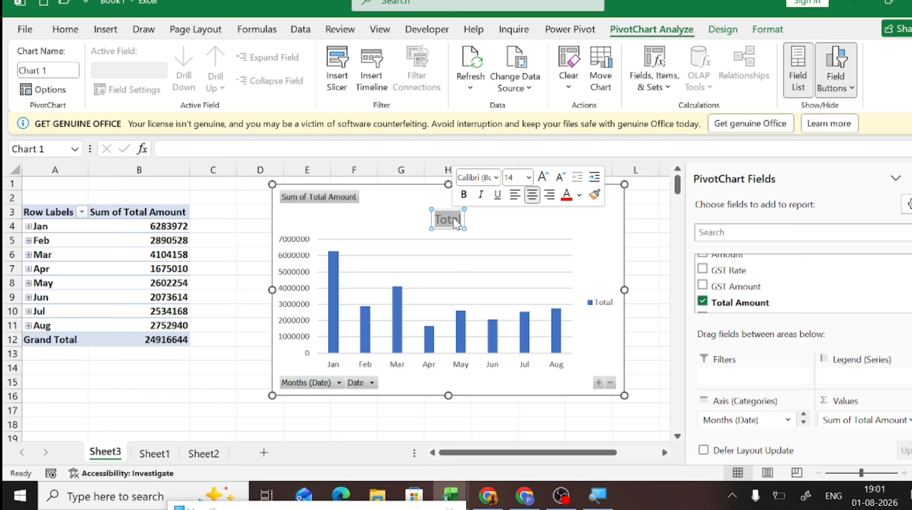
{"action": "type", "text": "O"}
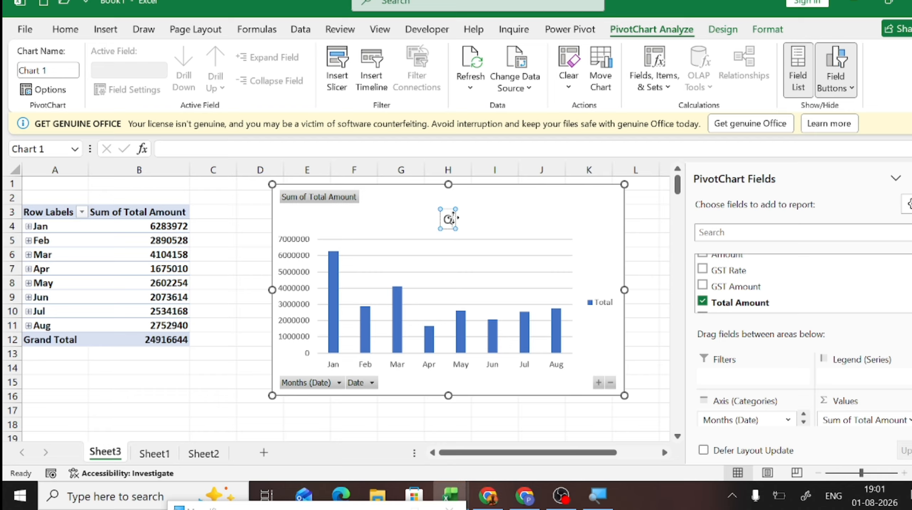
{"action": "type", "text": "uart"}
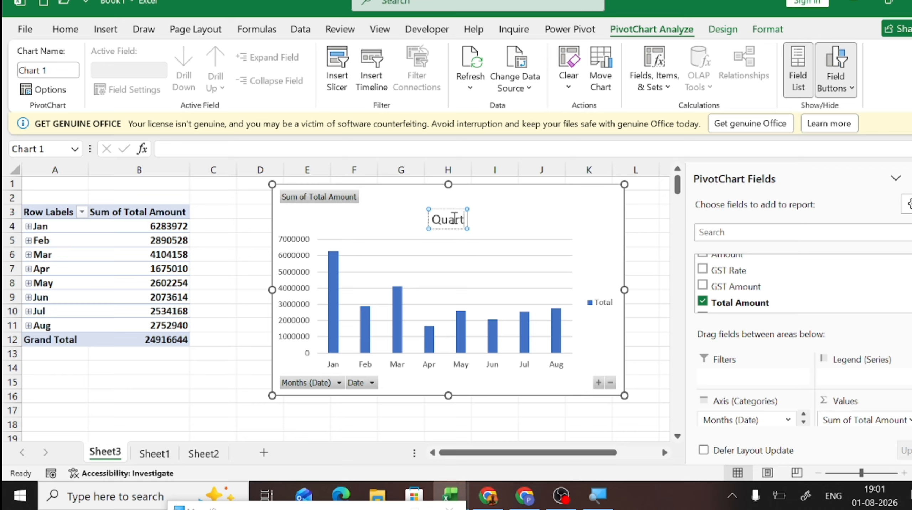
{"action": "type", "text": "erly"}
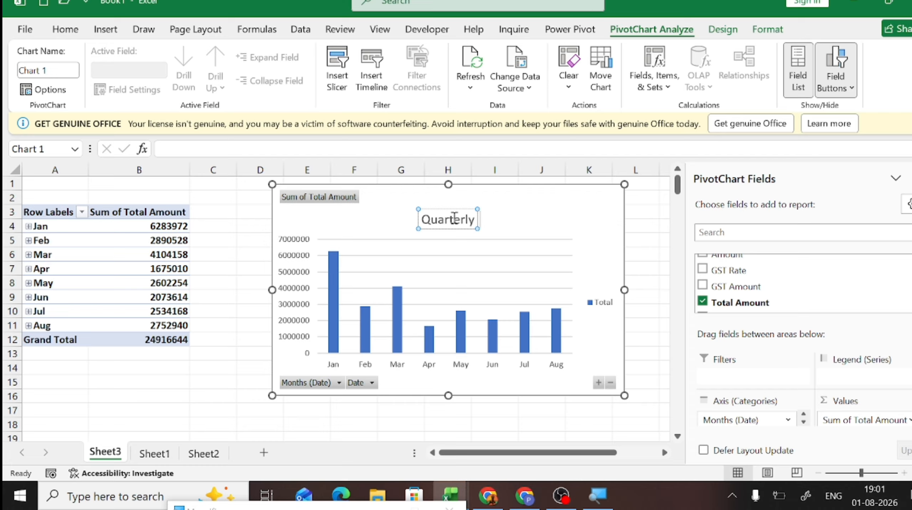
{"action": "type", "text": " Sales"}
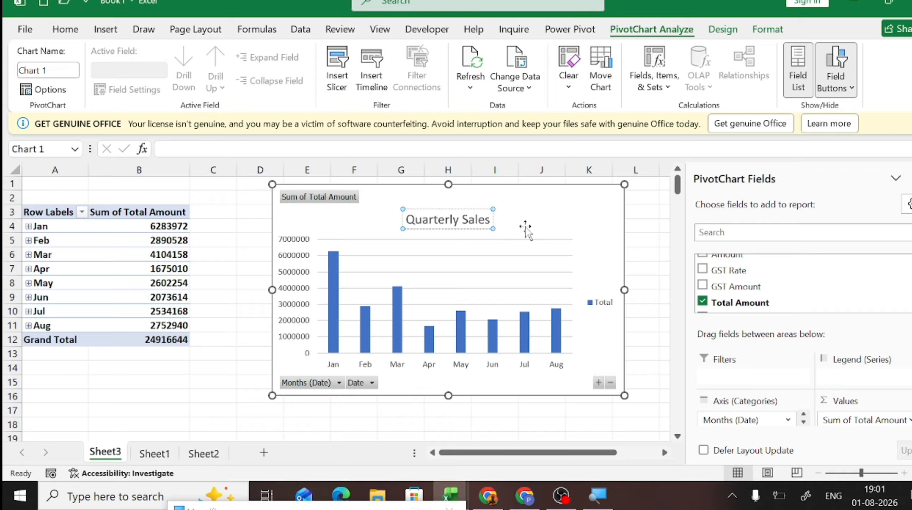
{"action": "left_click", "coordinate": [526, 230]}
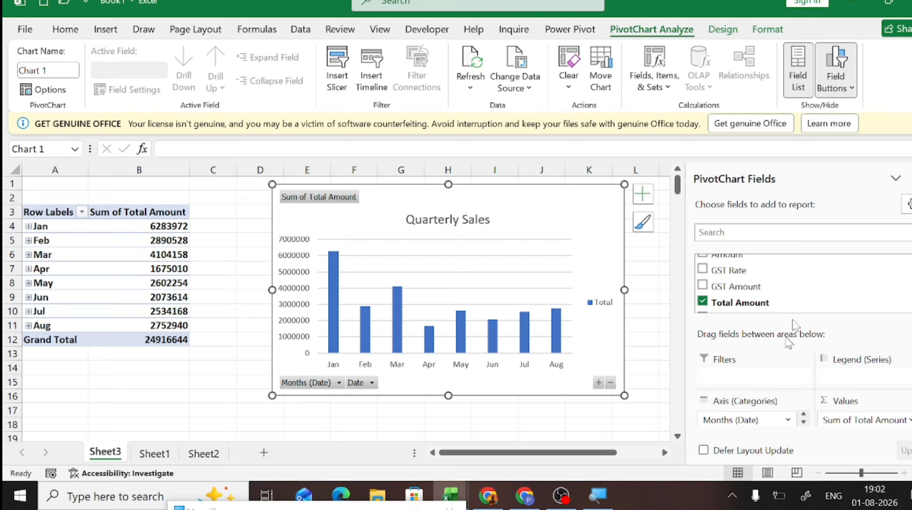
- Remove the Months (Date) field and group the pivot table's dates by Quarters only, without days or months
{"action": "scroll", "coordinate": [808, 286], "scroll_direction": "down", "scroll_amount": 2}
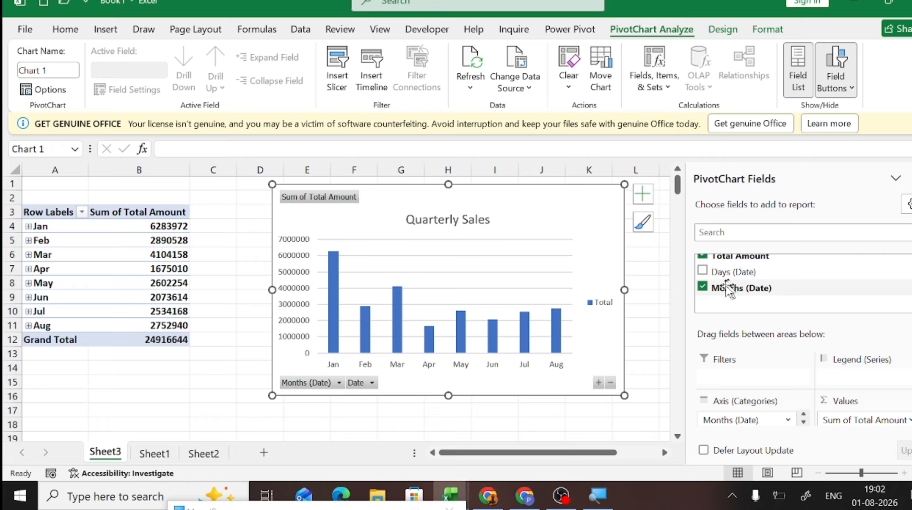
{"action": "left_click", "coordinate": [702, 288]}
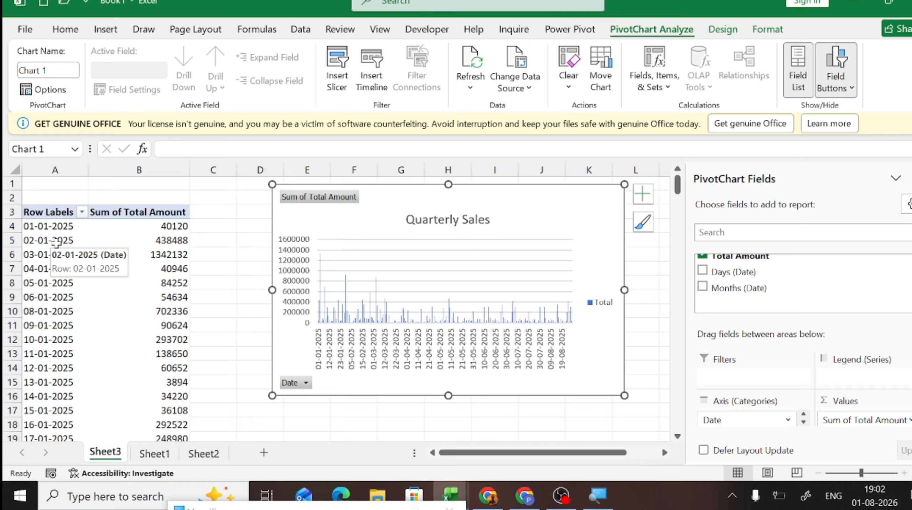
{"action": "left_click", "coordinate": [56, 244]}
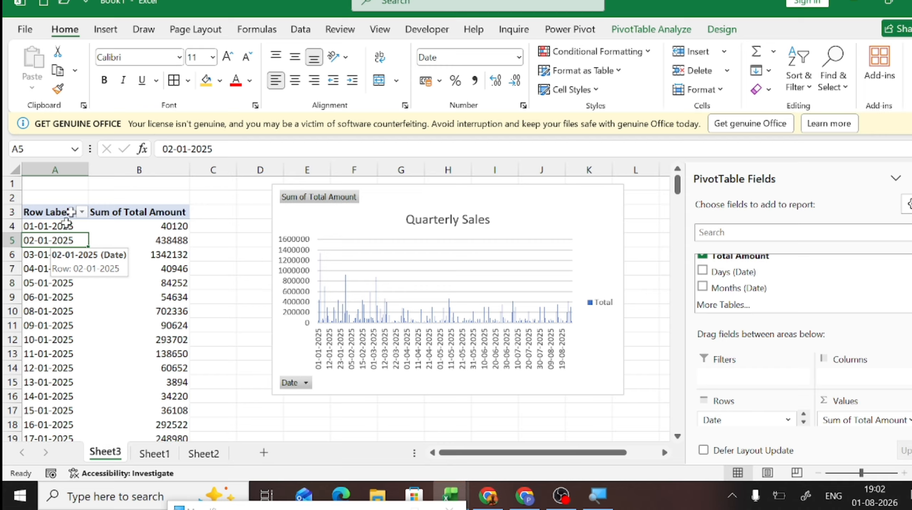
{"action": "left_click", "coordinate": [650, 32]}
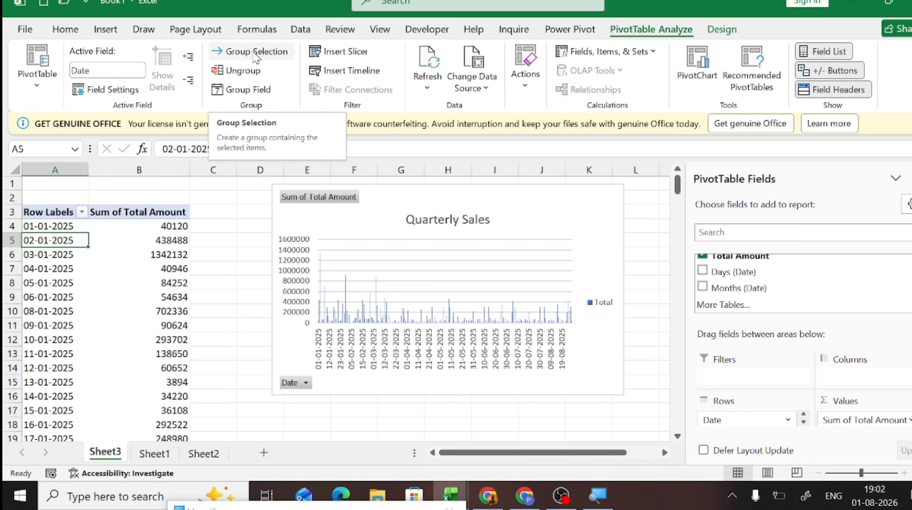
{"action": "left_click", "coordinate": [256, 54]}
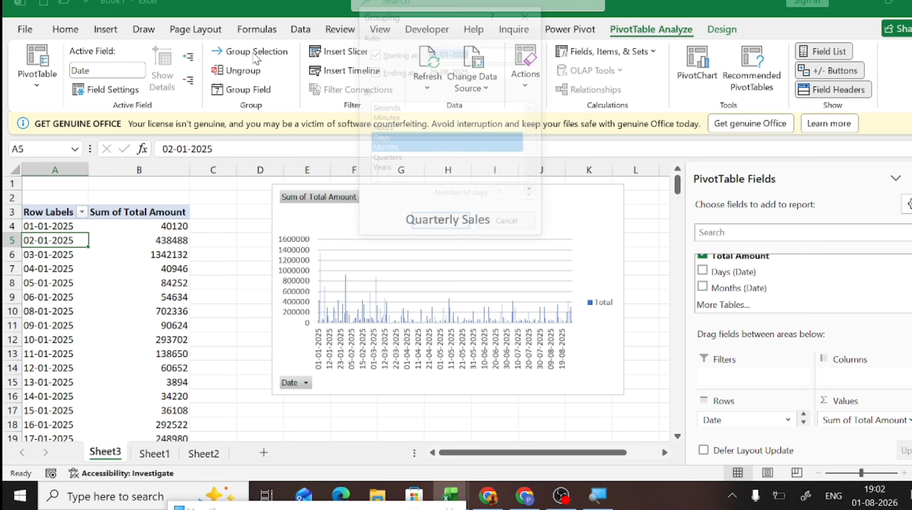
{"action": "left_click", "coordinate": [400, 149]}
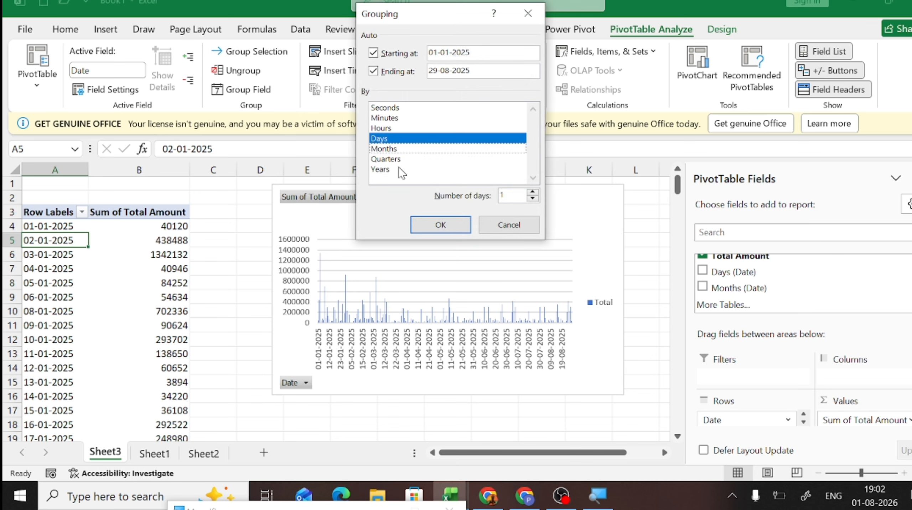
{"action": "left_click", "coordinate": [400, 159]}
{"action": "left_click", "coordinate": [394, 137]}
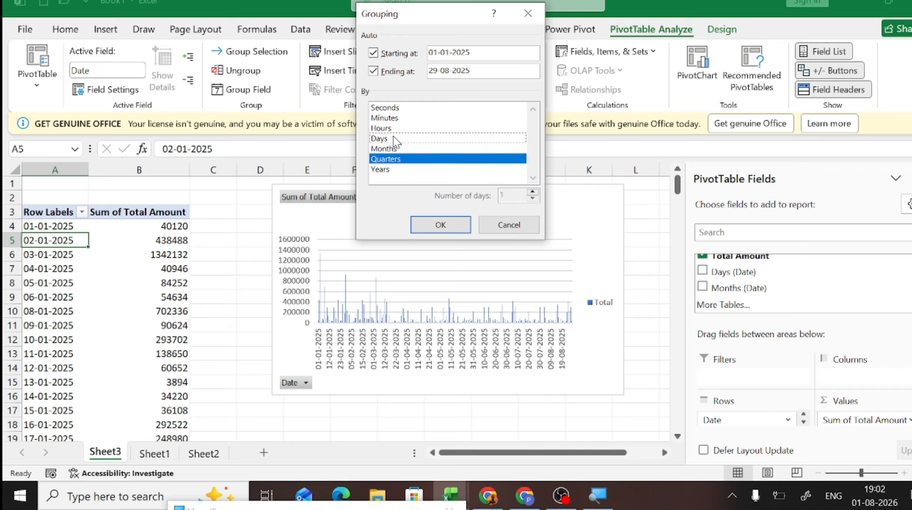
{"action": "left_click", "coordinate": [438, 225]}
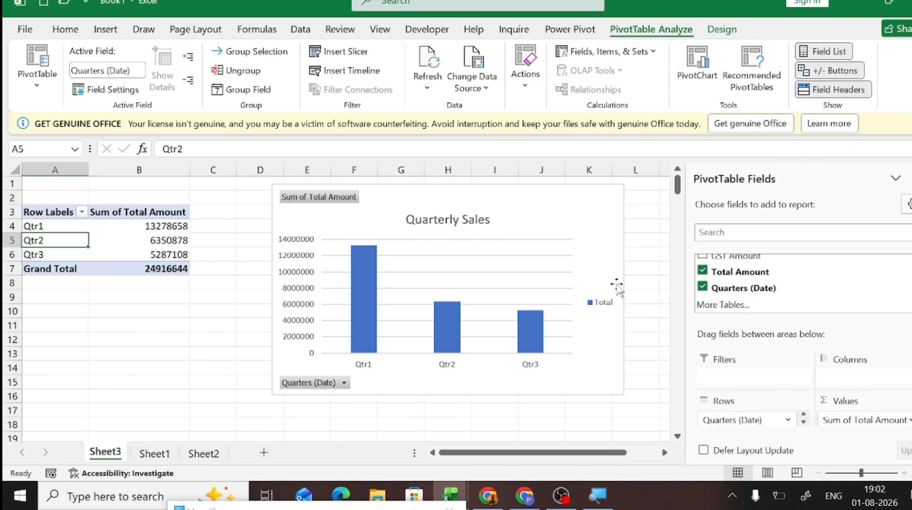
- Try Quarters (Date) as the chart's legend series, return it to the axis categories, and reposition the chart beside the table
{"action": "left_click", "coordinate": [586, 283]}
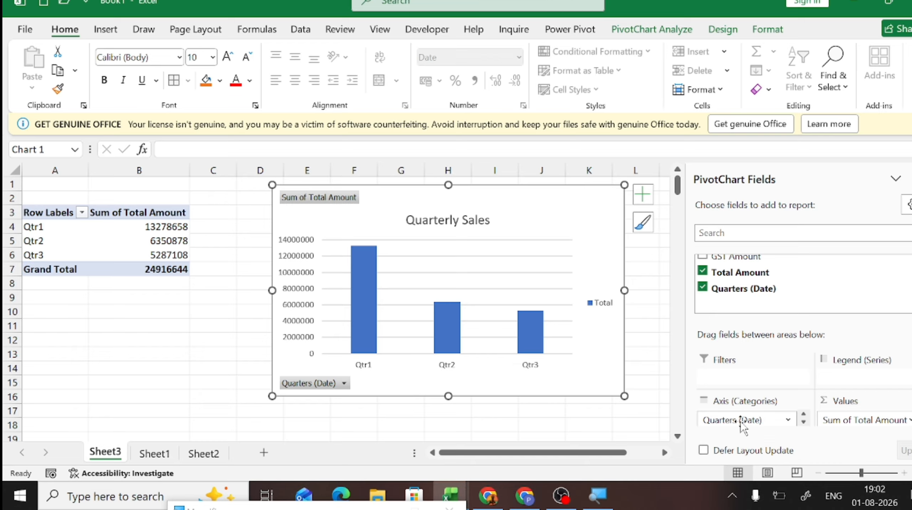
{"action": "left_click_drag", "start_coordinate": [743, 423], "coordinate": [884, 379]}
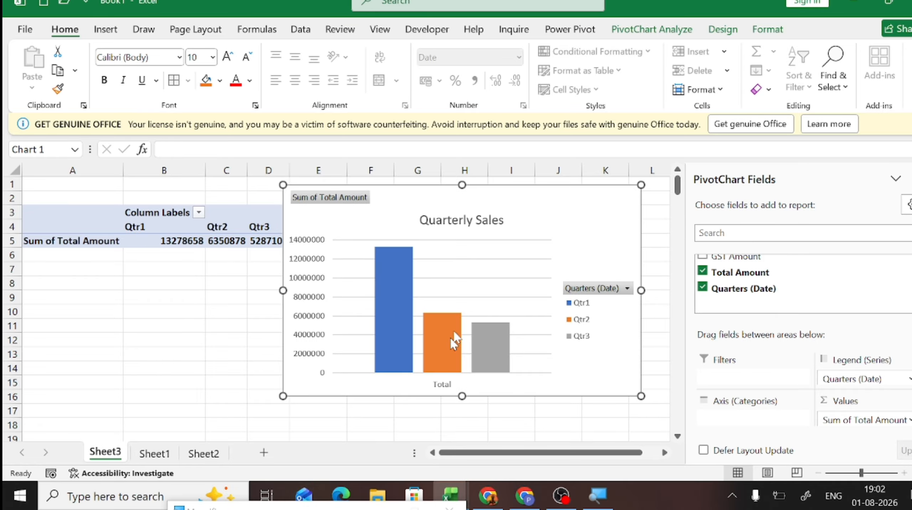
{"action": "left_click_drag", "start_coordinate": [388, 204], "coordinate": [401, 280]}
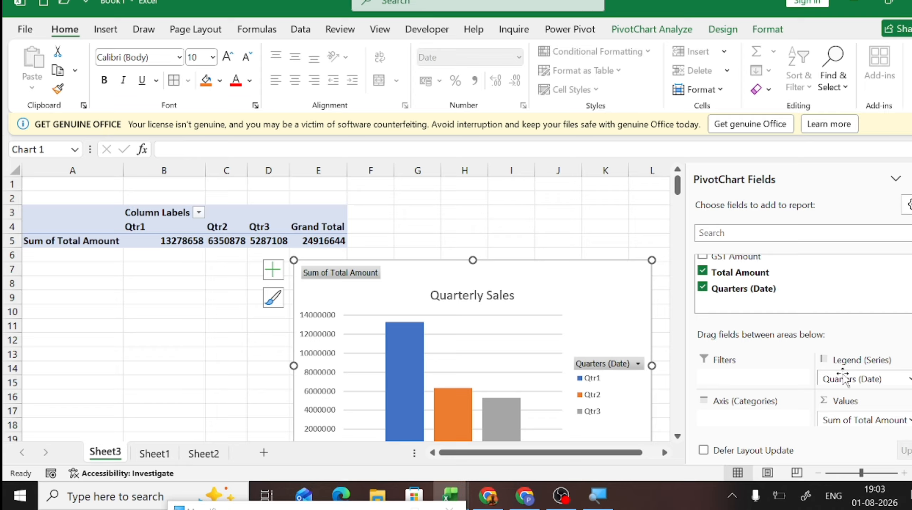
{"action": "left_click_drag", "start_coordinate": [845, 378], "coordinate": [771, 429]}
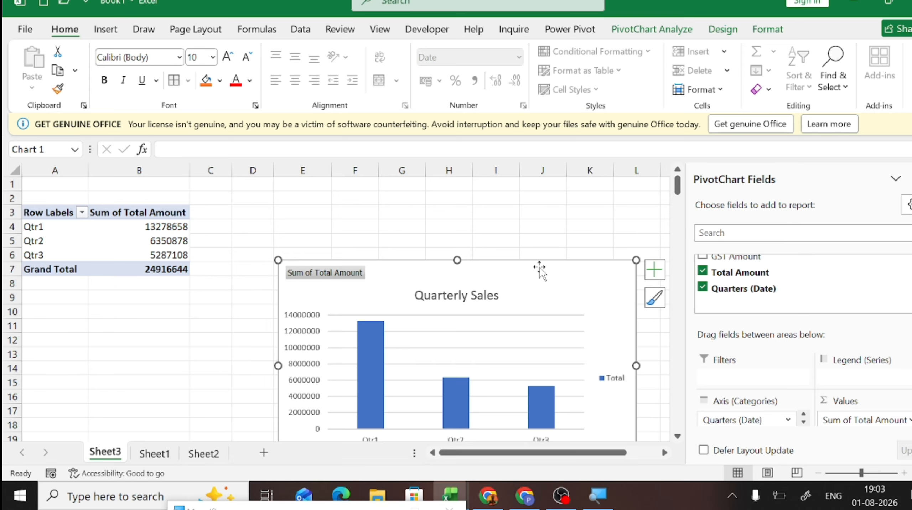
{"action": "left_click_drag", "start_coordinate": [541, 269], "coordinate": [540, 205]}
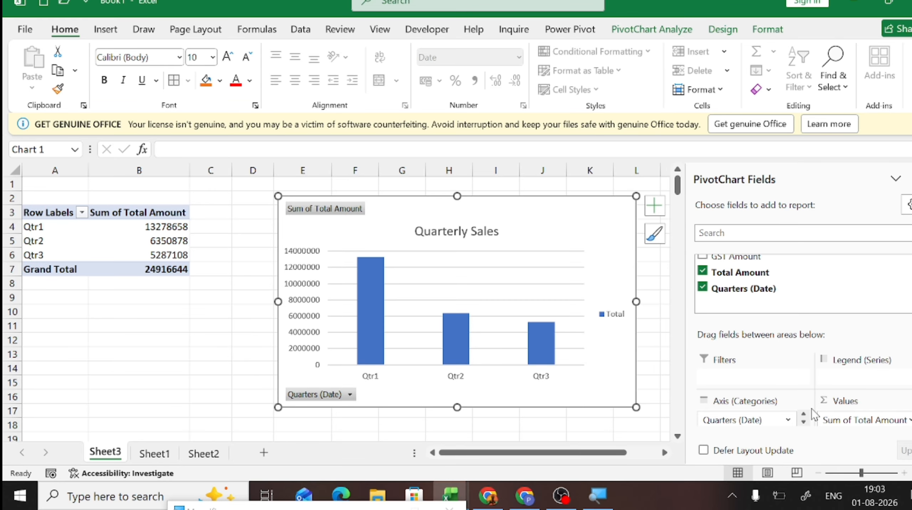
- Make the sixth task, about a pivot table with a slicer for items, bold in B7 on Sheet2
{"action": "mouse_move", "coordinate": [532, 340]}
{"action": "left_click", "coordinate": [204, 454]}
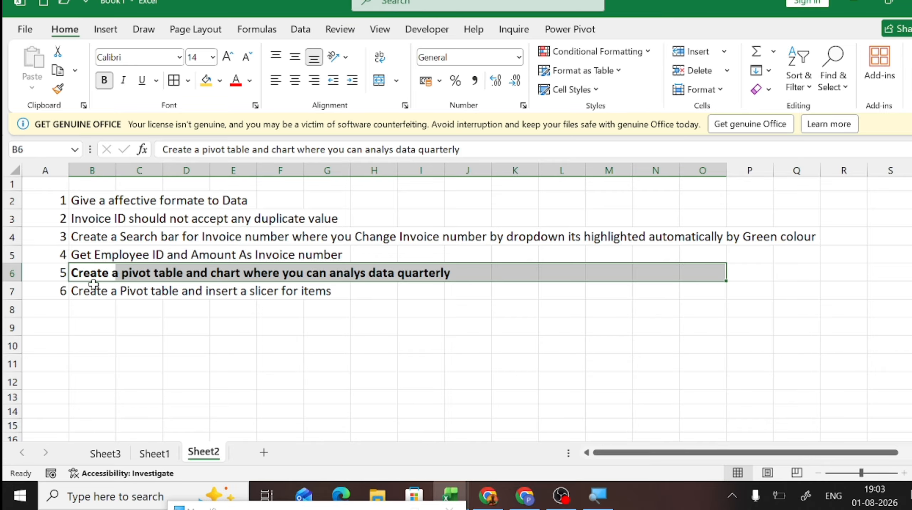
{"action": "left_click_drag", "start_coordinate": [82, 295], "coordinate": [517, 287]}
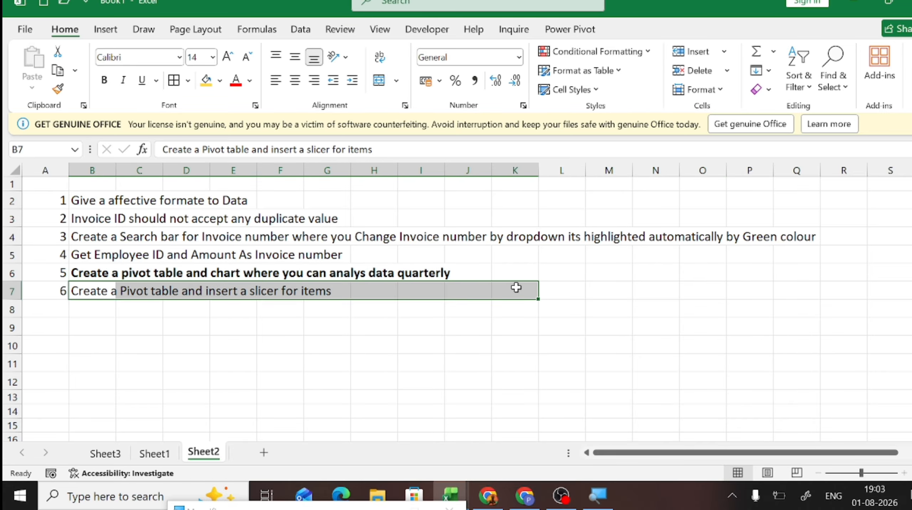
{"action": "key", "text": "ctrl+b"}
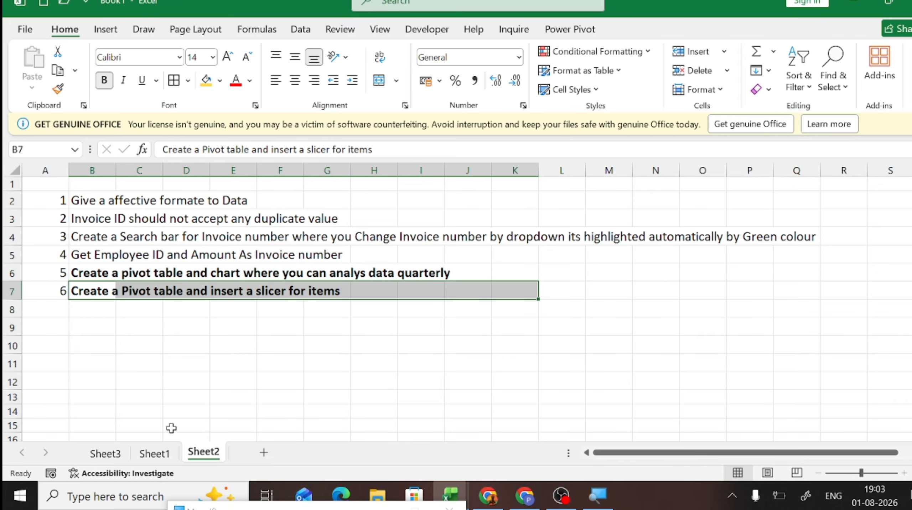
- Insert another PivotChart with a PivotTable on a new worksheet, using Sheet1 range A1:J303 as the source
{"action": "left_click", "coordinate": [154, 454]}
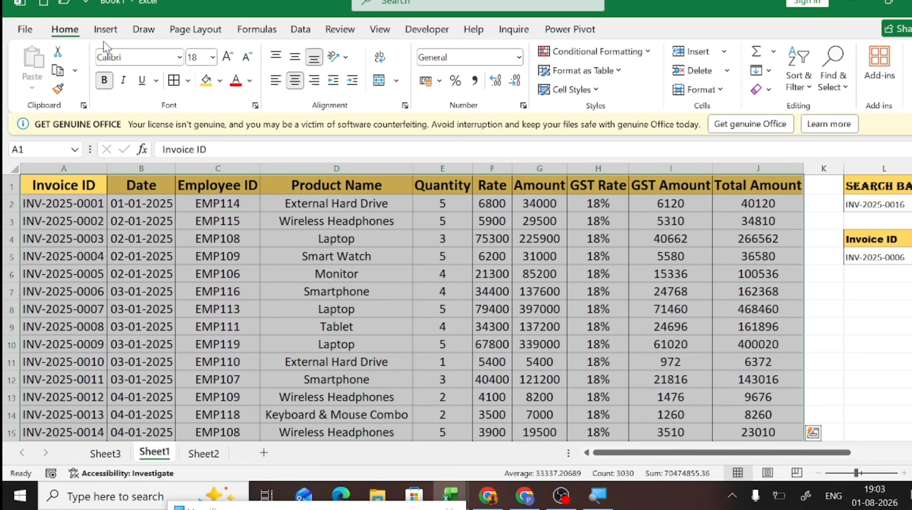
{"action": "left_click", "coordinate": [106, 30]}
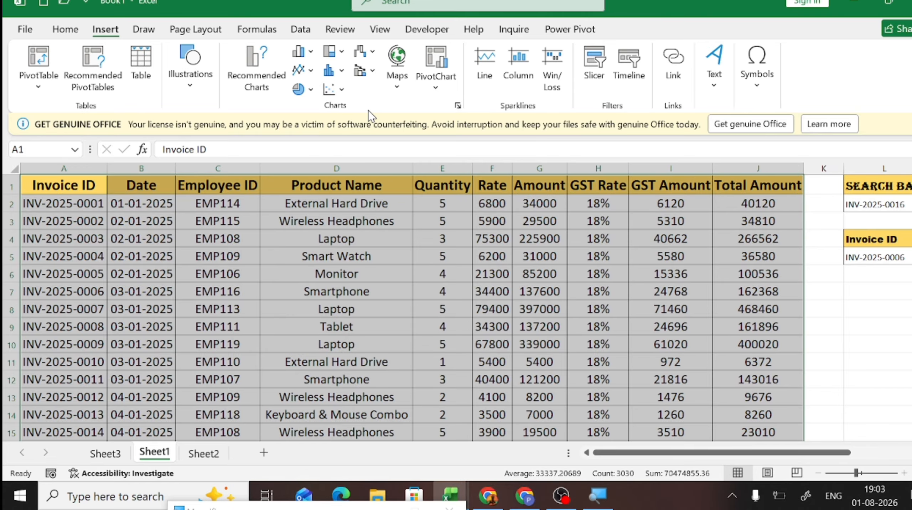
{"action": "left_click", "coordinate": [436, 89]}
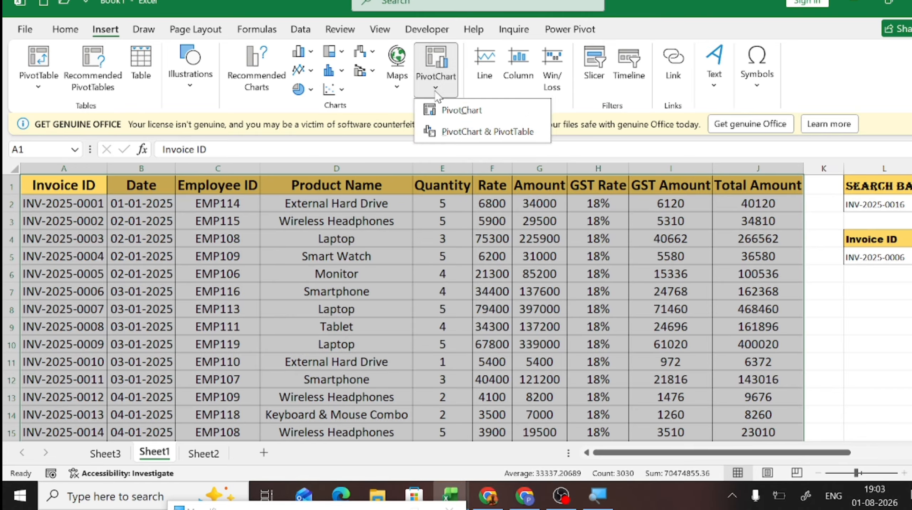
{"action": "left_click", "coordinate": [470, 132]}
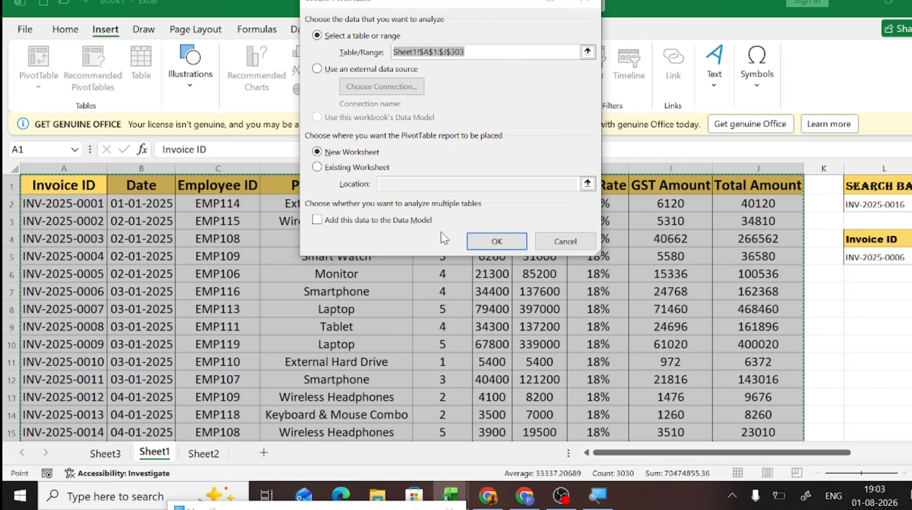
{"action": "left_click", "coordinate": [496, 247]}
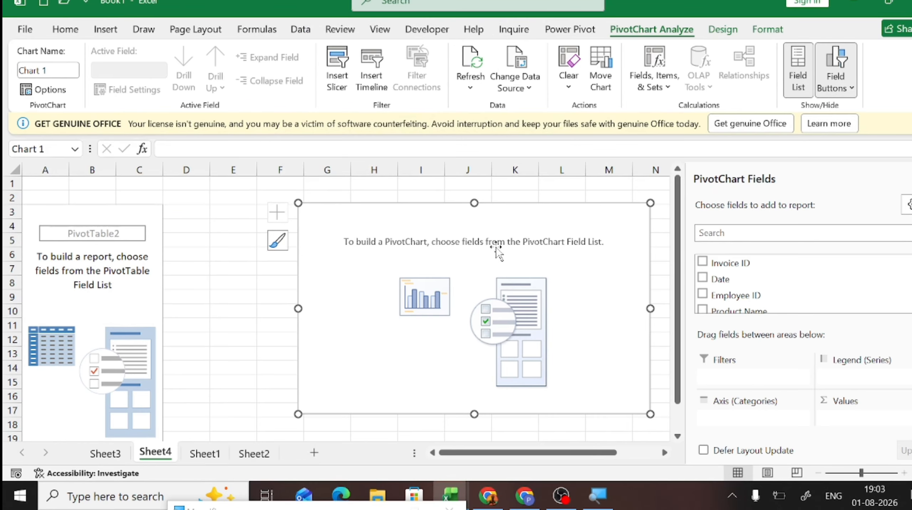
- Add Date and Total Amount to the new pivot report without the Quarters (Date) field, and move the chart closer to the table
{"action": "left_click", "coordinate": [703, 278]}
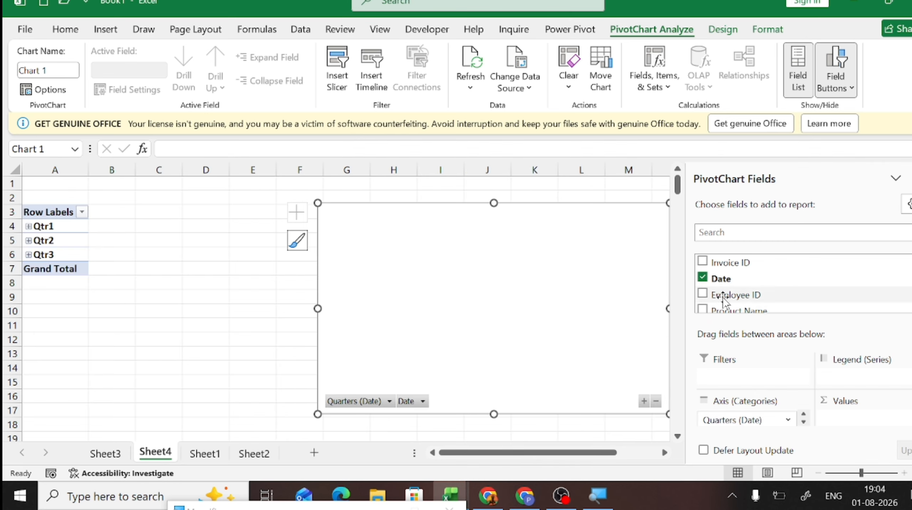
{"action": "scroll", "coordinate": [720, 300], "scroll_direction": "down", "scroll_amount": 3}
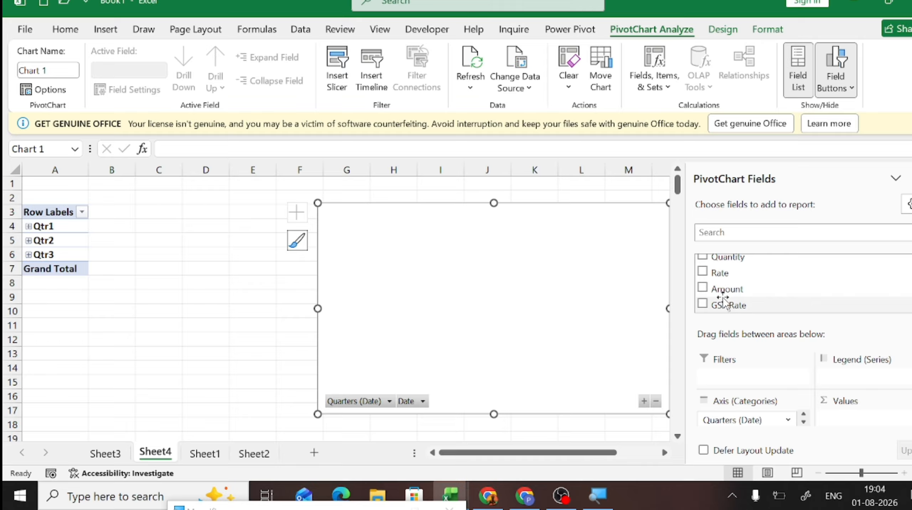
{"action": "scroll", "coordinate": [723, 300], "scroll_direction": "down", "scroll_amount": 3}
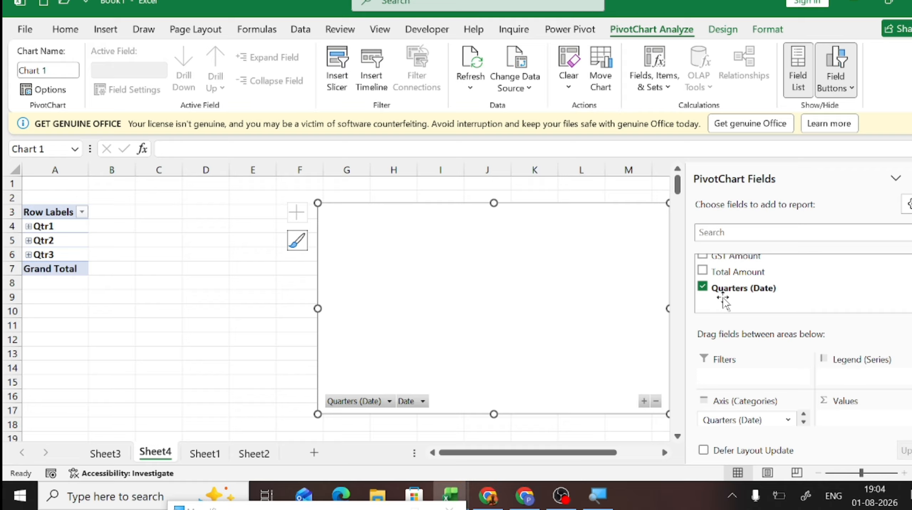
{"action": "left_click", "coordinate": [718, 288]}
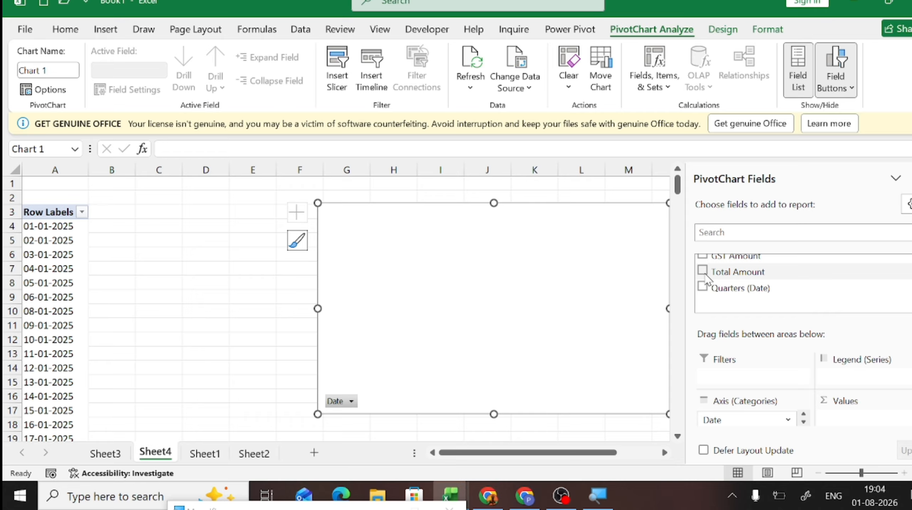
{"action": "left_click", "coordinate": [703, 272]}
{"action": "scroll", "coordinate": [728, 278], "scroll_direction": "up", "scroll_amount": 2}
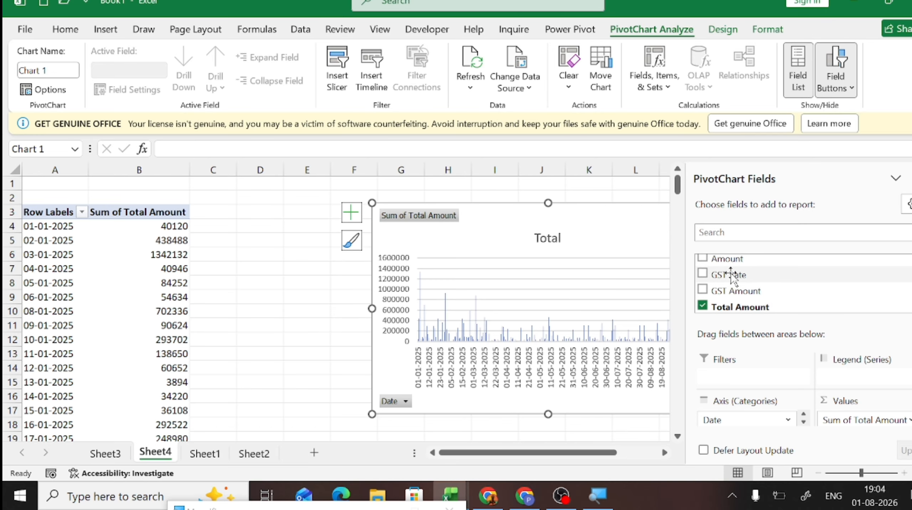
{"action": "scroll", "coordinate": [730, 275], "scroll_direction": "up", "scroll_amount": 2}
{"action": "scroll", "coordinate": [730, 275], "scroll_direction": "up", "scroll_amount": 3}
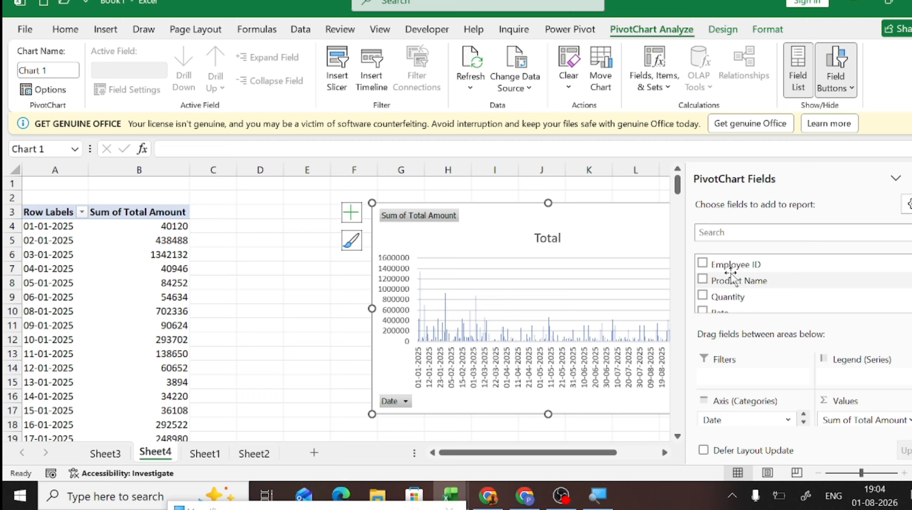
{"action": "left_click_drag", "start_coordinate": [593, 235], "coordinate": [442, 234]}
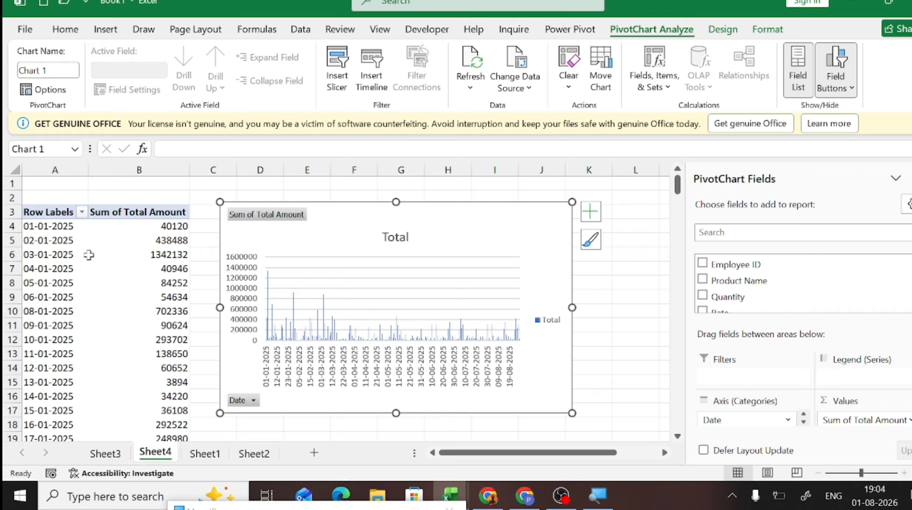
- Group the pivot table's dates by Months only, without Quarters, and move the chart closer to the table
{"action": "left_click", "coordinate": [60, 242]}
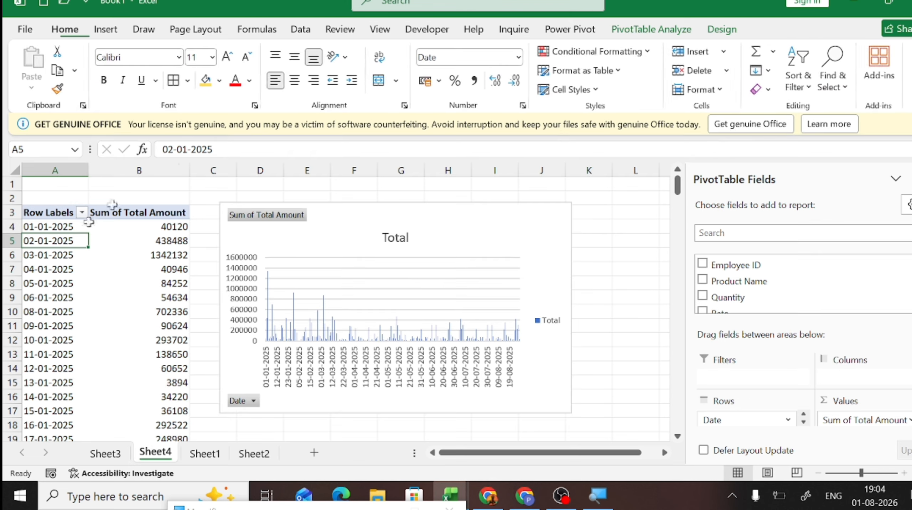
{"action": "left_click", "coordinate": [650, 30]}
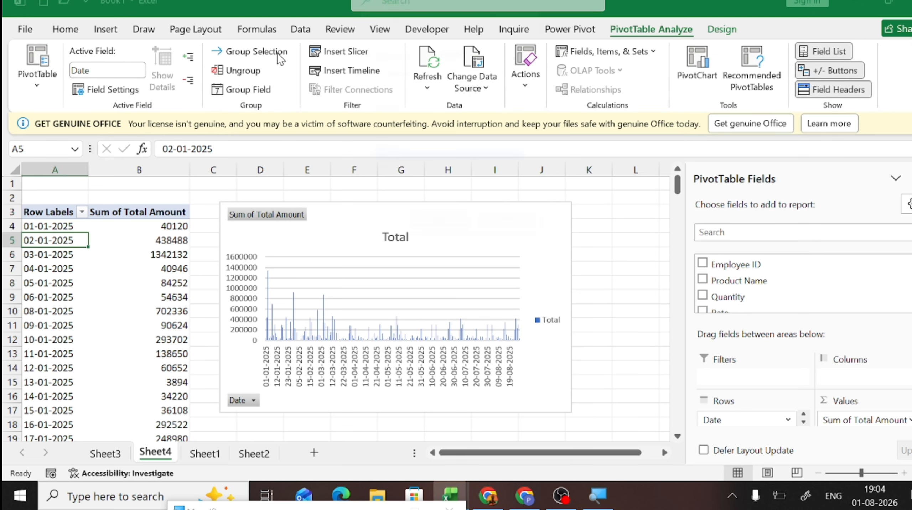
{"action": "left_click", "coordinate": [256, 52]}
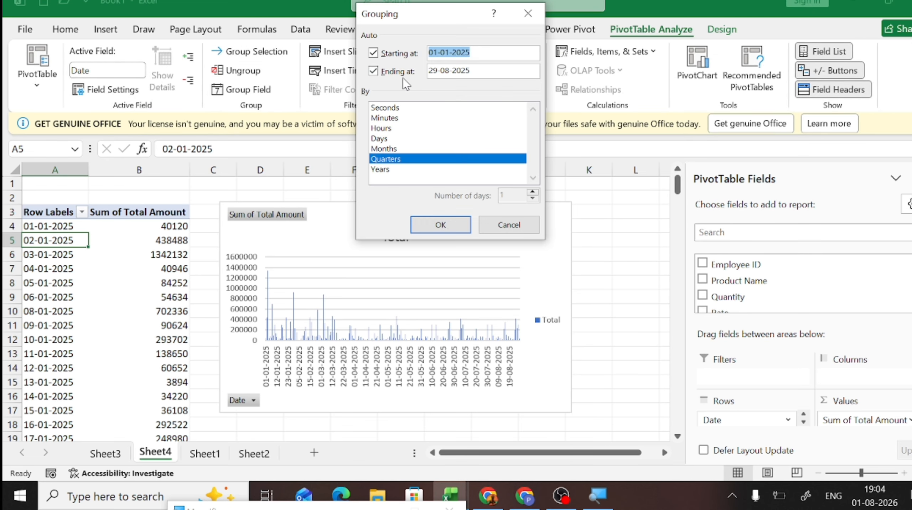
{"action": "left_click", "coordinate": [397, 153]}
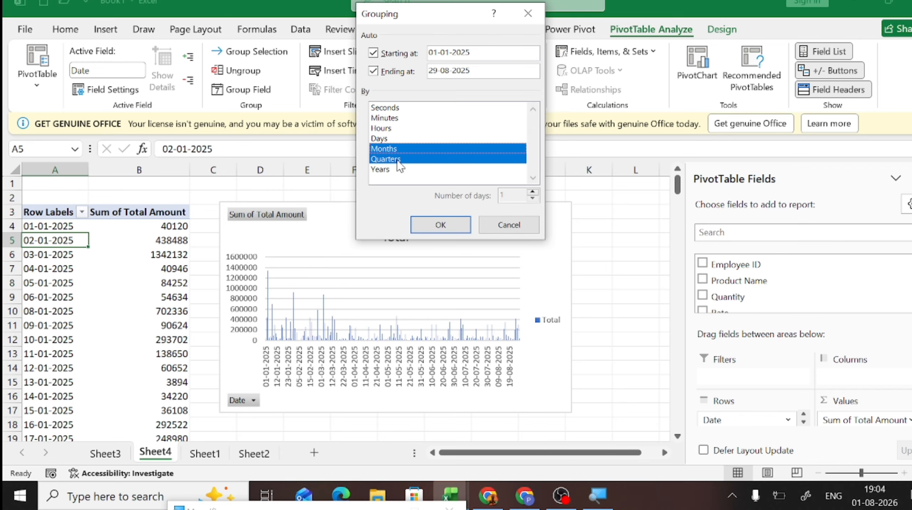
{"action": "left_click", "coordinate": [398, 162]}
{"action": "left_click", "coordinate": [429, 223]}
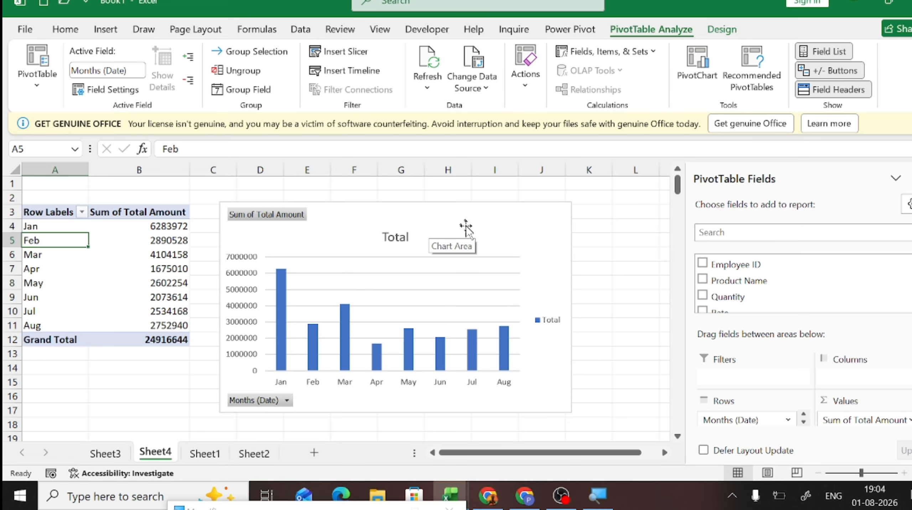
{"action": "mouse_move", "coordinate": [471, 231]}
{"action": "left_mouse_down"}
{"action": "mouse_move", "coordinate": [465, 220]}
{"action": "mouse_move", "coordinate": [458, 231]}
{"action": "left_mouse_up"}
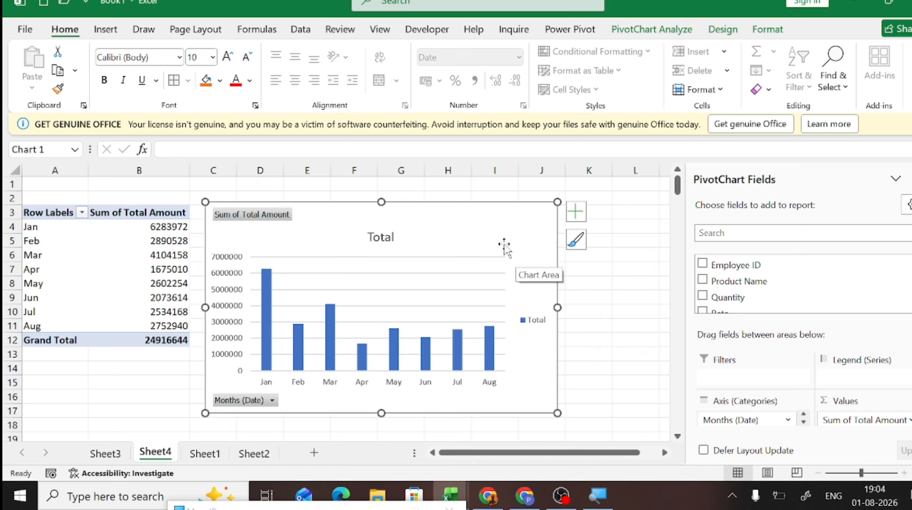
- Insert a Product Name slicer for the PivotChart and place it in the empty area beyond the chart
{"action": "left_click", "coordinate": [667, 34]}
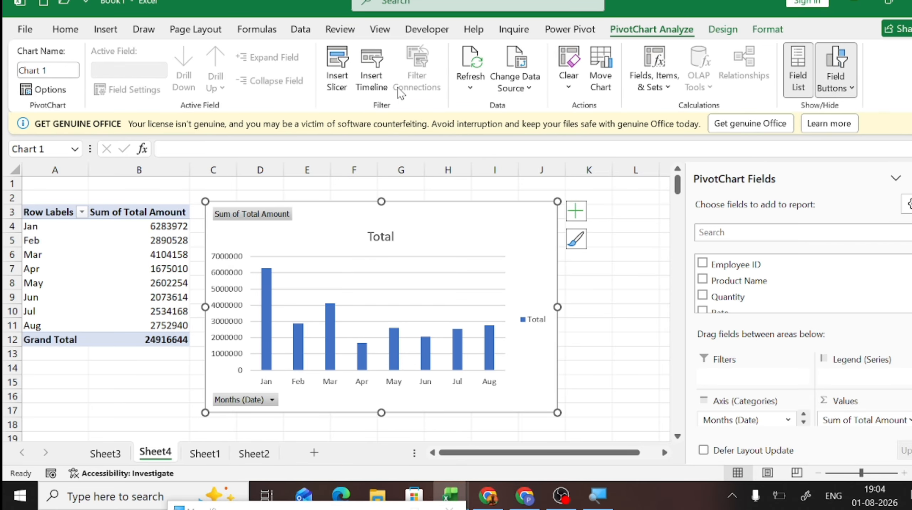
{"action": "left_click", "coordinate": [346, 74]}
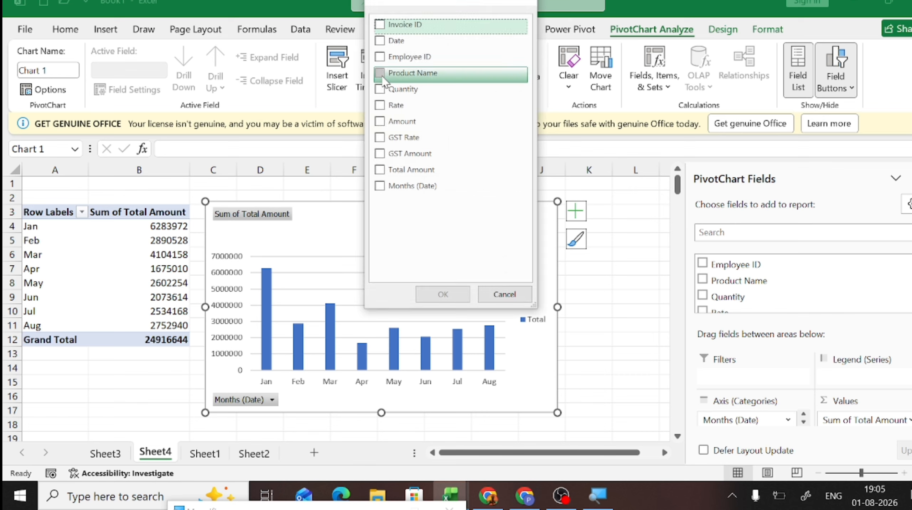
{"action": "left_click", "coordinate": [381, 74]}
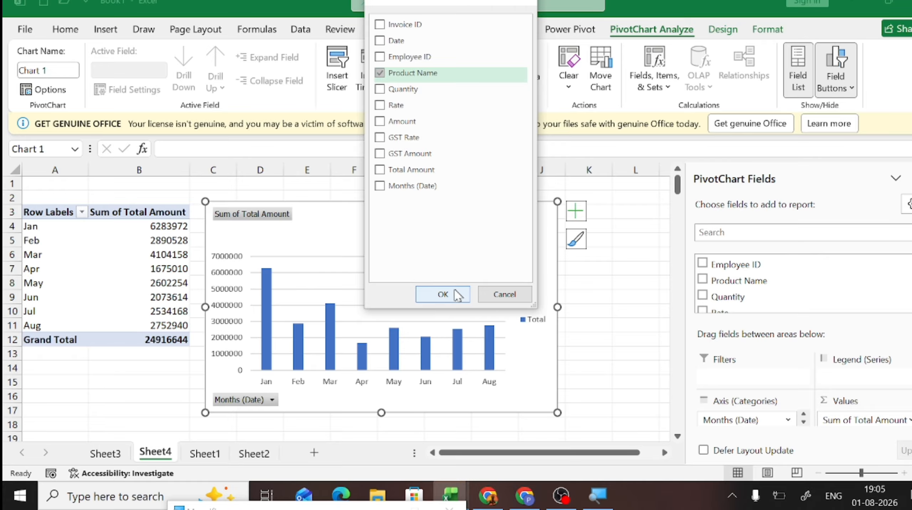
{"action": "left_click", "coordinate": [443, 295]}
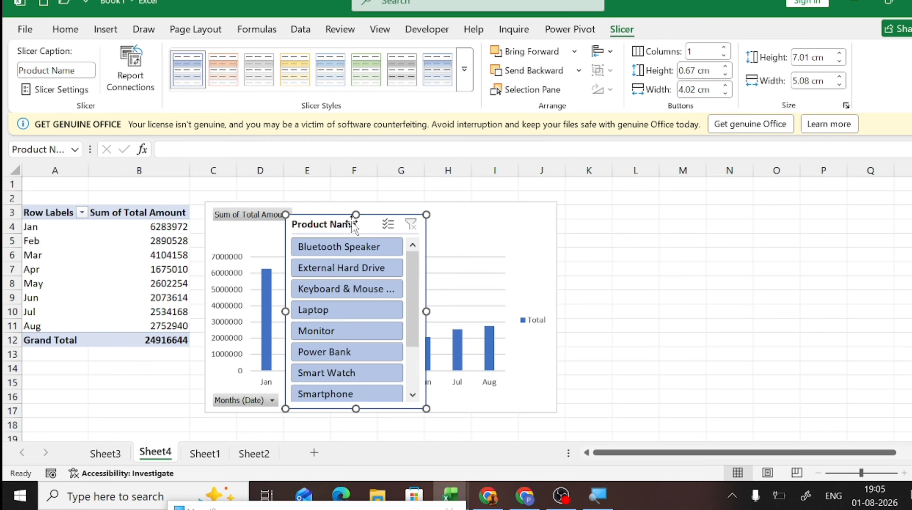
{"action": "left_click_drag", "start_coordinate": [349, 226], "coordinate": [714, 196]}
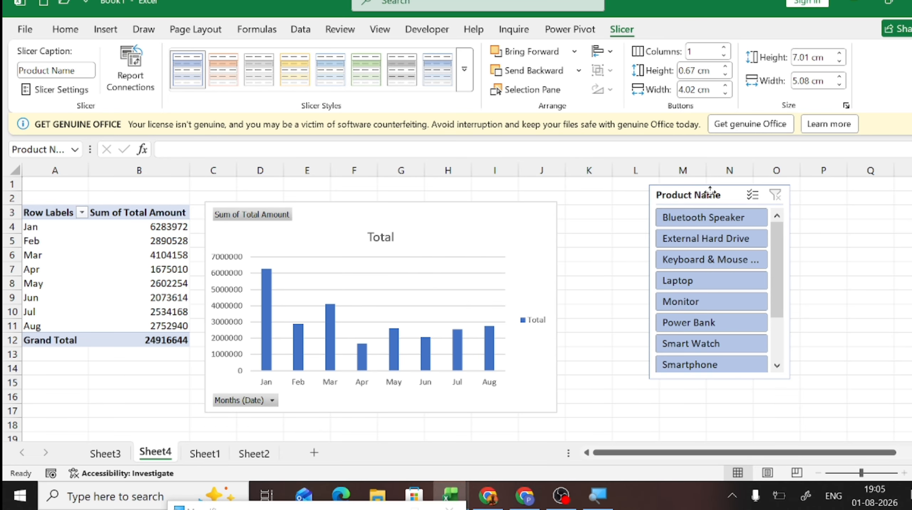
- Filter the report through the slicer by Bluetooth Speaker, External Hard Drive, Laptop and finally Monitor
{"action": "left_click", "coordinate": [702, 218]}
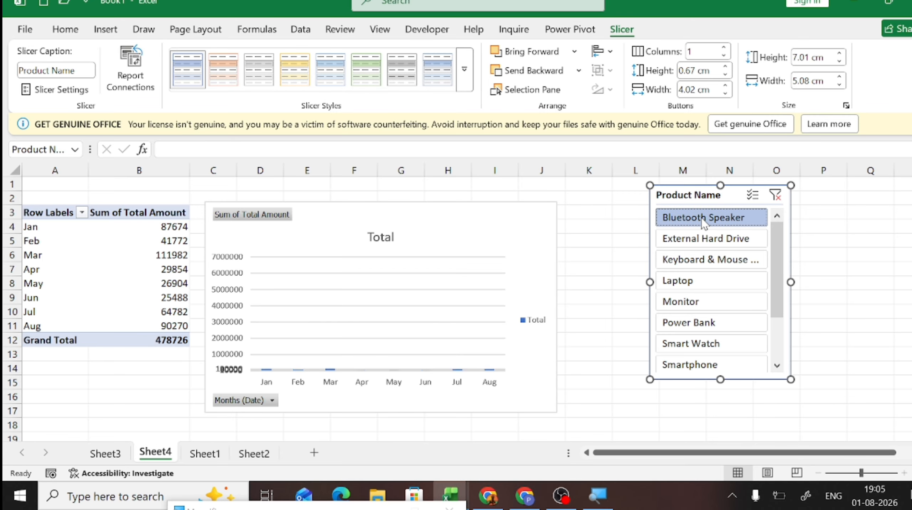
{"action": "left_click", "coordinate": [705, 240]}
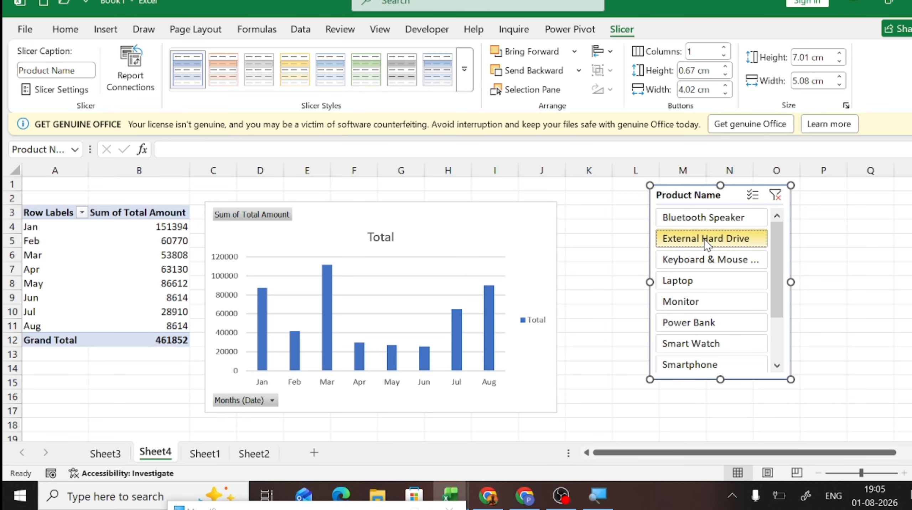
{"action": "left_click", "coordinate": [702, 280]}
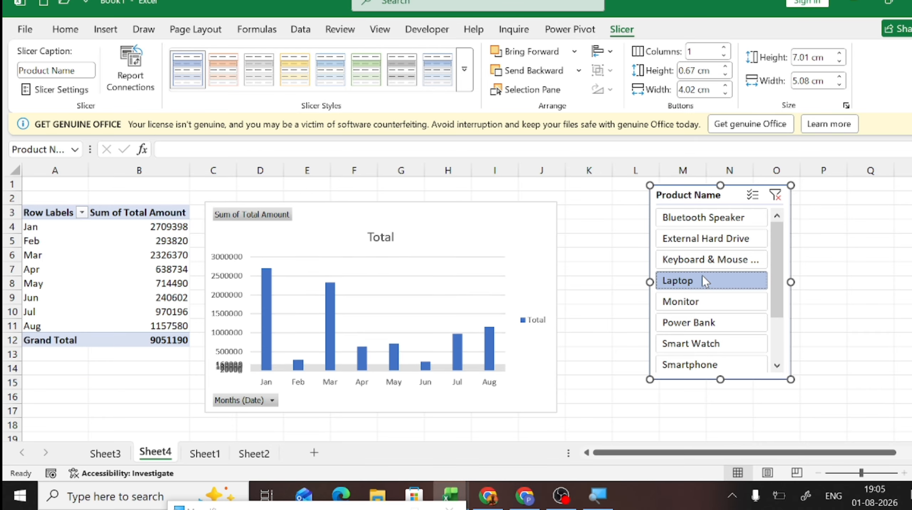
{"action": "left_click", "coordinate": [708, 304]}
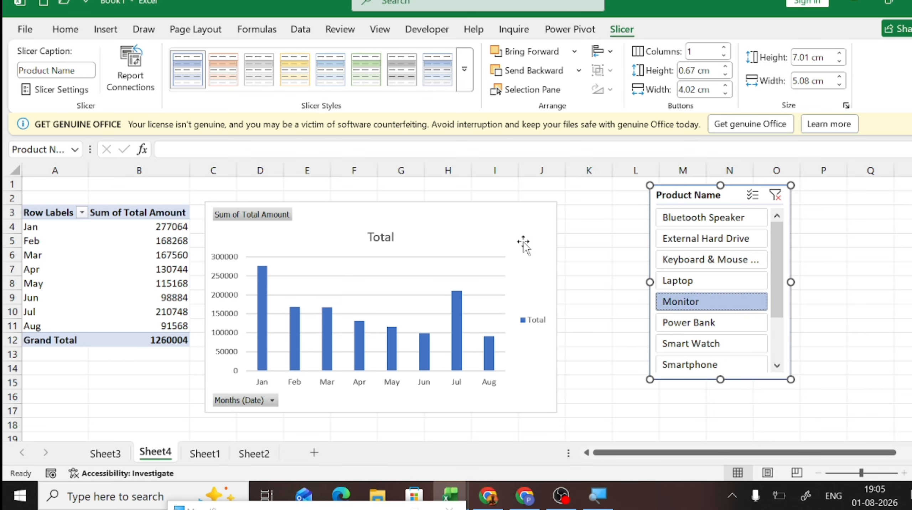
- Change the PivotChart type to a flat Pie after previewing the 3-D Pie variant
{"action": "left_click", "coordinate": [512, 234]}
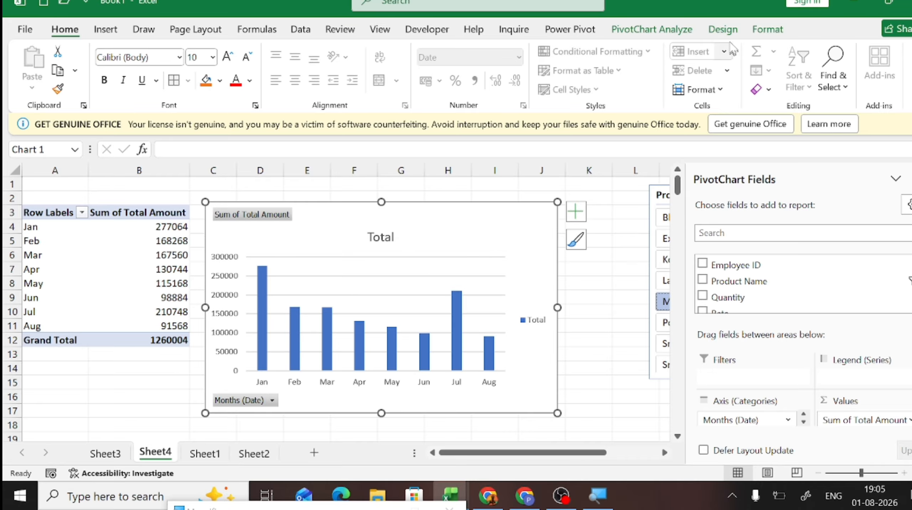
{"action": "left_click", "coordinate": [723, 30]}
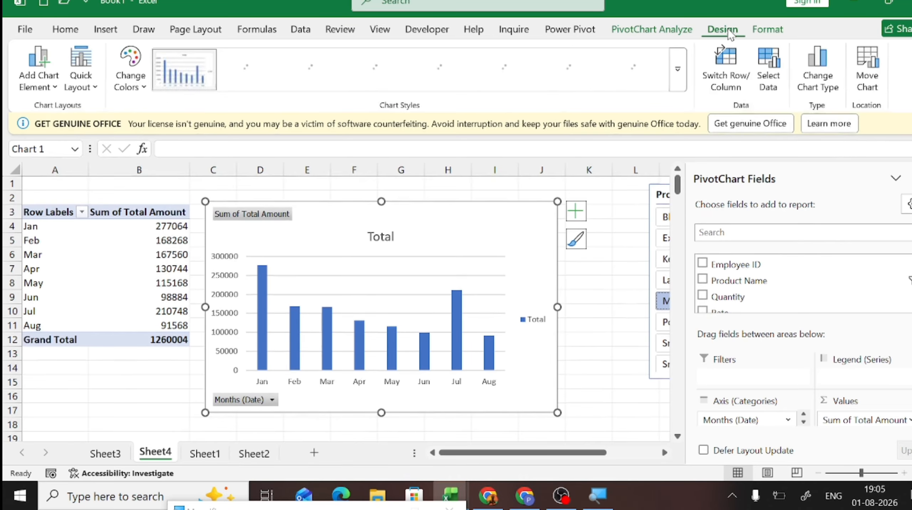
{"action": "left_click", "coordinate": [818, 72]}
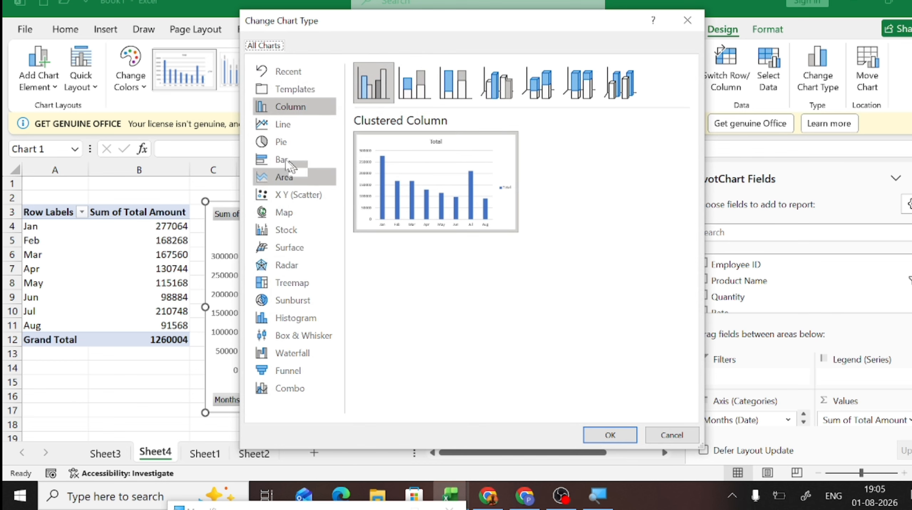
{"action": "left_click", "coordinate": [281, 142]}
{"action": "mouse_move", "coordinate": [451, 176]}
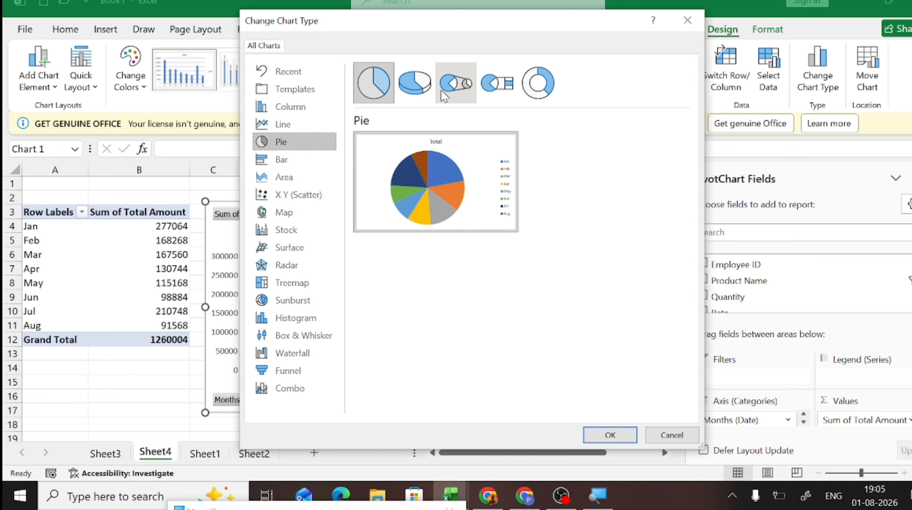
{"action": "left_click", "coordinate": [414, 83]}
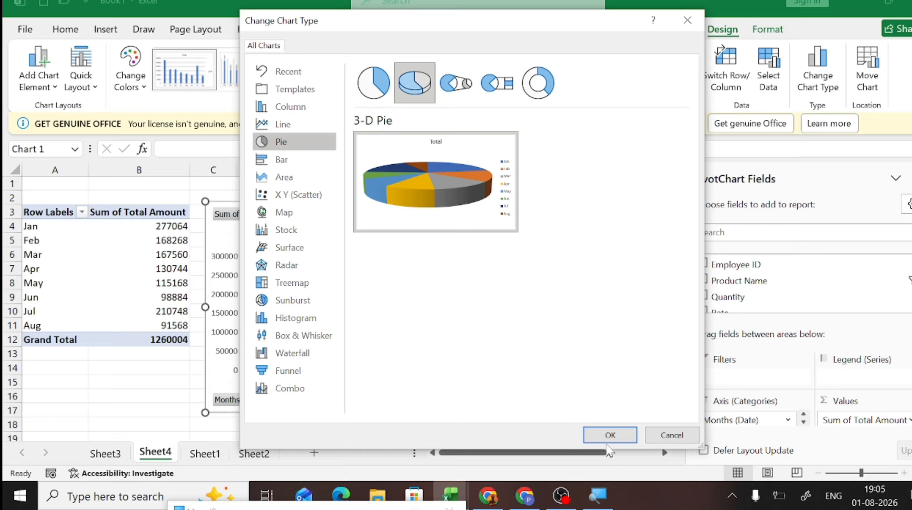
{"action": "left_click", "coordinate": [389, 86]}
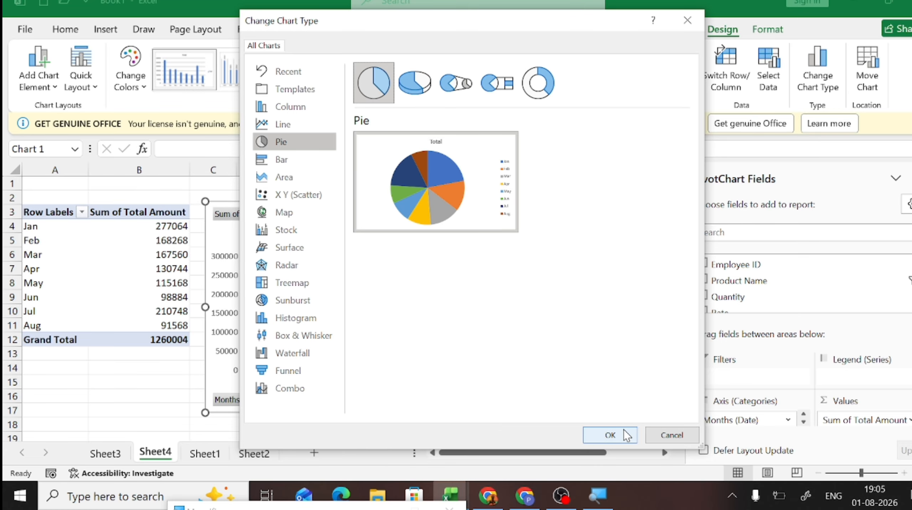
{"action": "left_click", "coordinate": [613, 434]}
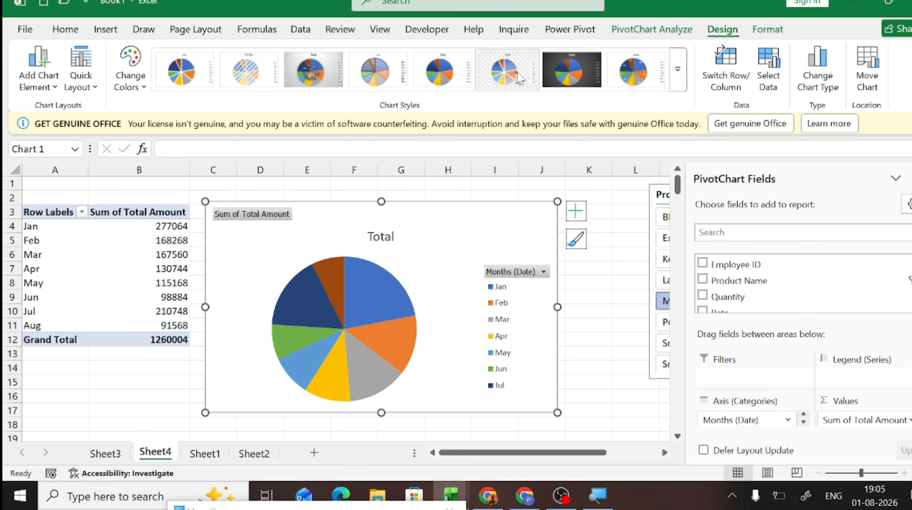
- Try the dark chart style, apply the grey gradient style with percentage labels instead, and open the data series formatting options
{"action": "left_click", "coordinate": [579, 77]}
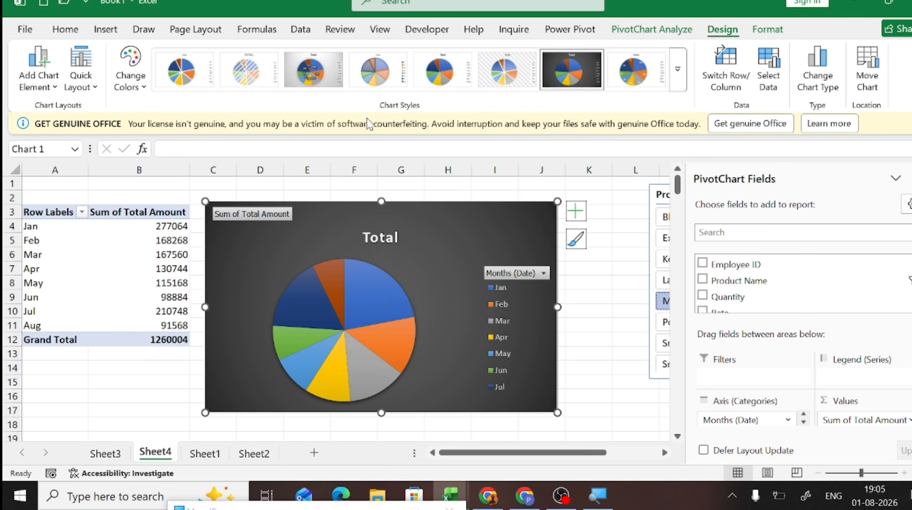
{"action": "left_click", "coordinate": [326, 83]}
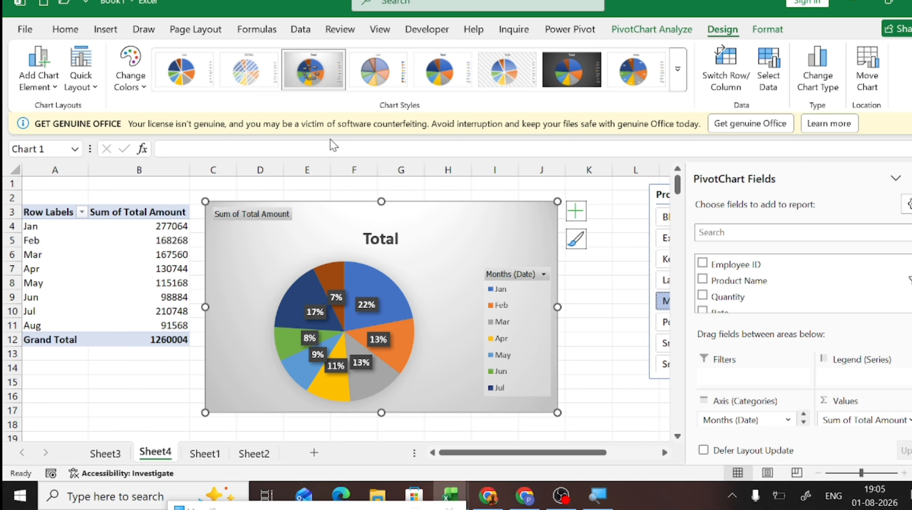
{"action": "left_click", "coordinate": [340, 294]}
{"action": "right_click", "coordinate": [340, 293]}
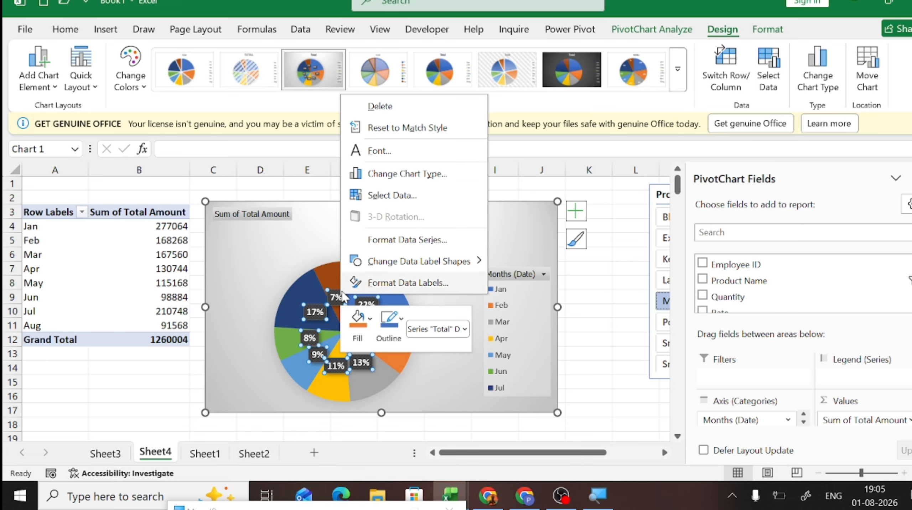
{"action": "left_click", "coordinate": [400, 242]}
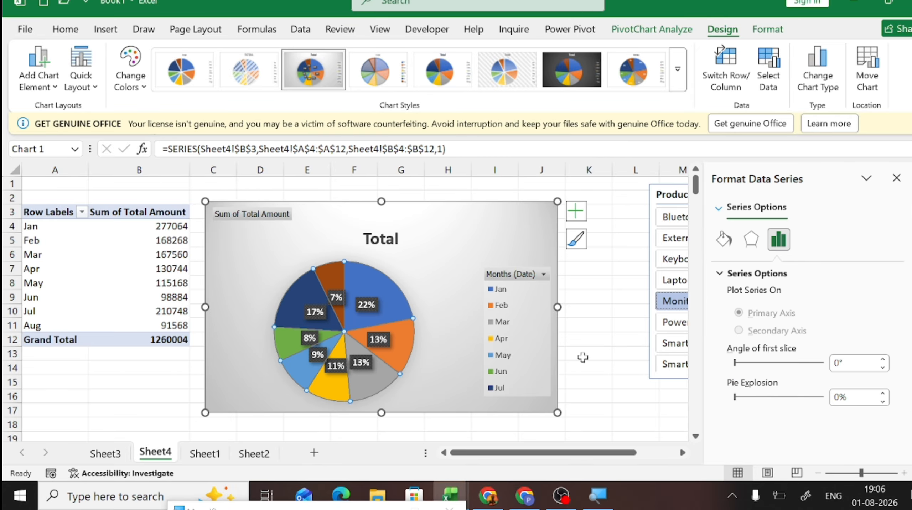
{"action": "left_click", "coordinate": [459, 311]}
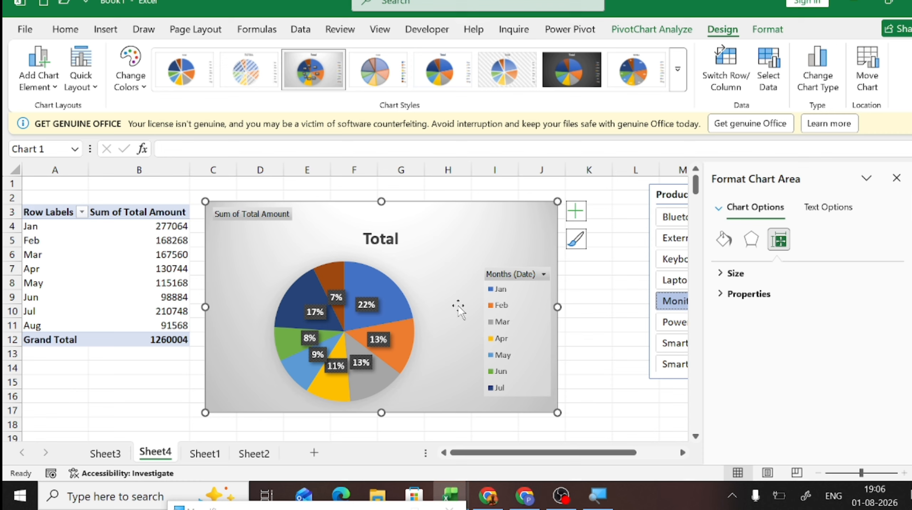
- Move the January and February percentage labels outside the pie, beside their slices
{"action": "left_click", "coordinate": [374, 308]}
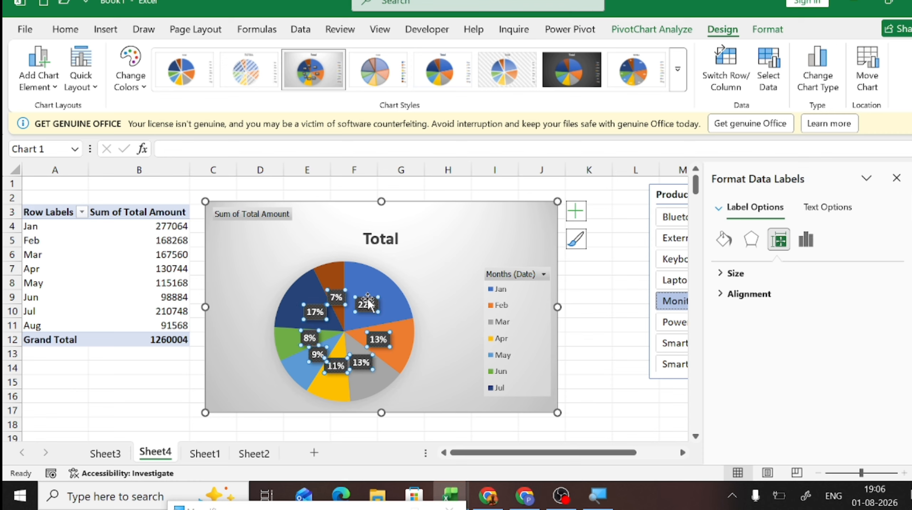
{"action": "left_click", "coordinate": [371, 304]}
{"action": "left_click_drag", "start_coordinate": [372, 304], "coordinate": [417, 286]}
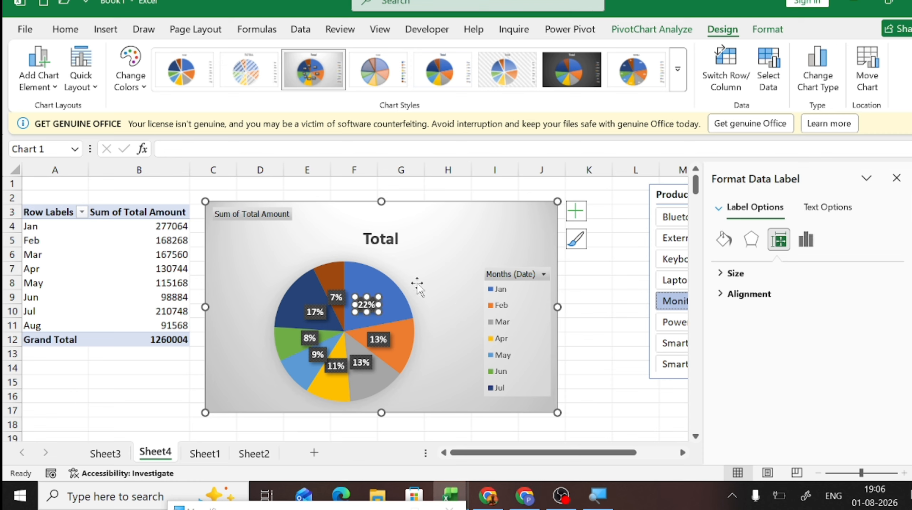
{"action": "left_click", "coordinate": [377, 349]}
{"action": "left_click_drag", "start_coordinate": [439, 382], "coordinate": [440, 381]}
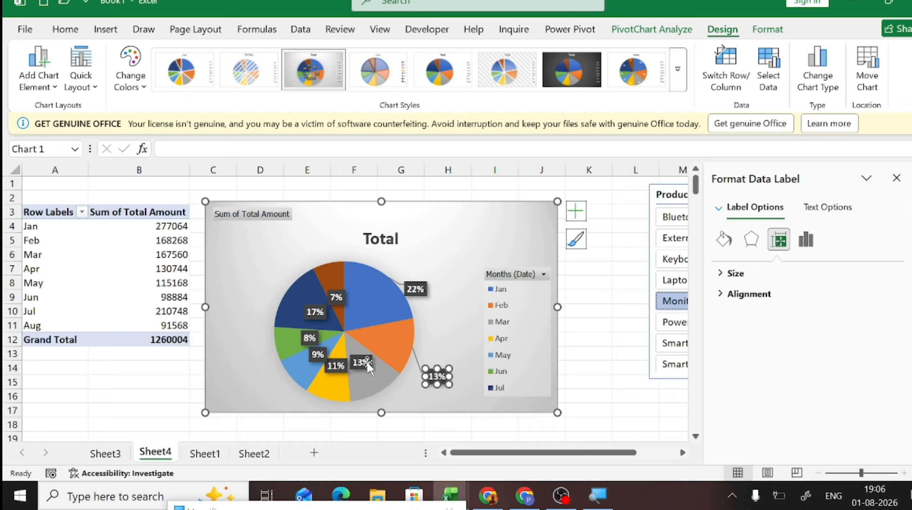
- Move the February label closer to its slice and try to reposition the July and August percentage labels
{"action": "left_click", "coordinate": [575, 211]}
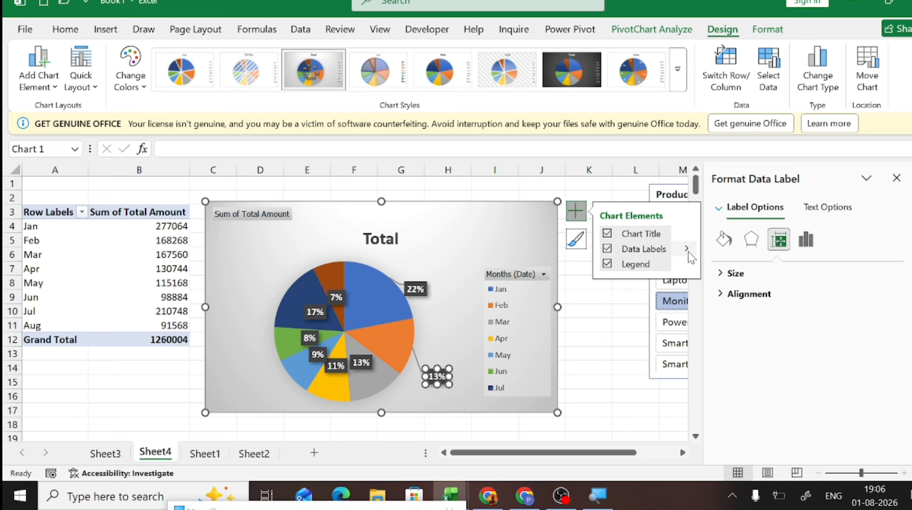
{"action": "mouse_move", "coordinate": [692, 256]}
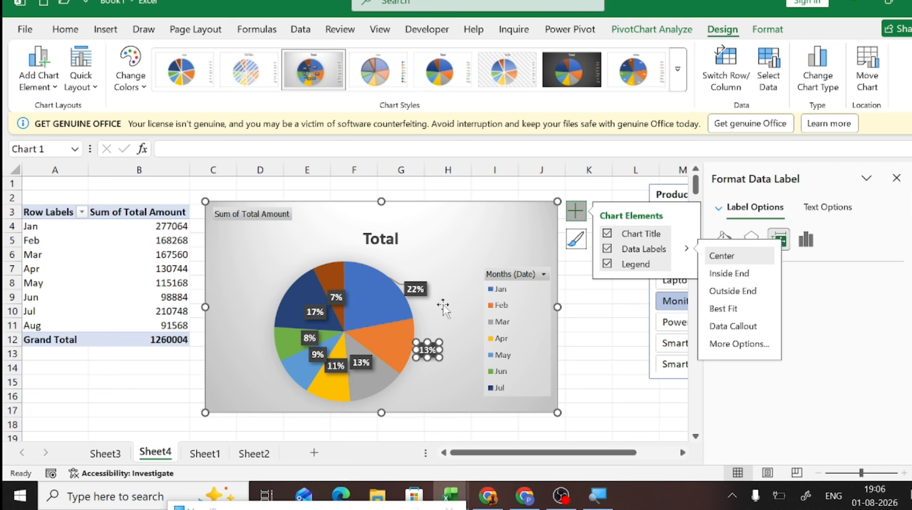
{"action": "left_click", "coordinate": [337, 298]}
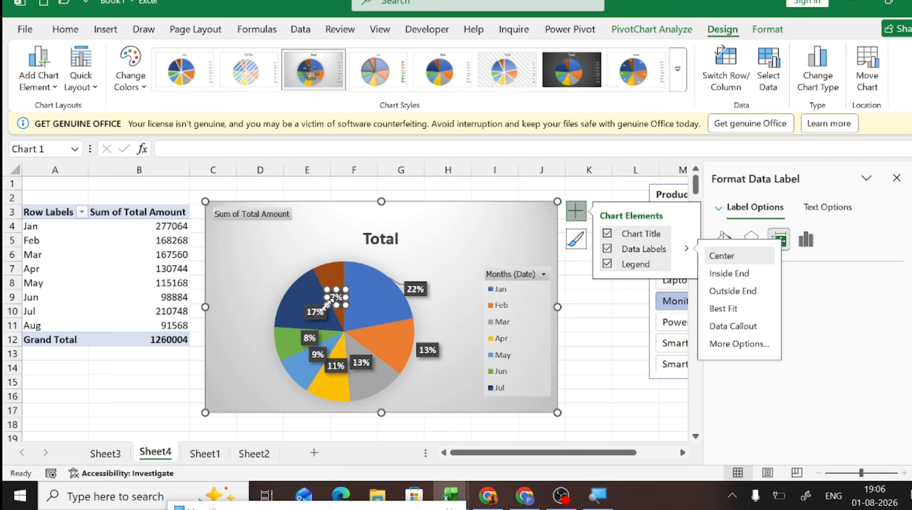
{"action": "left_click", "coordinate": [315, 311]}
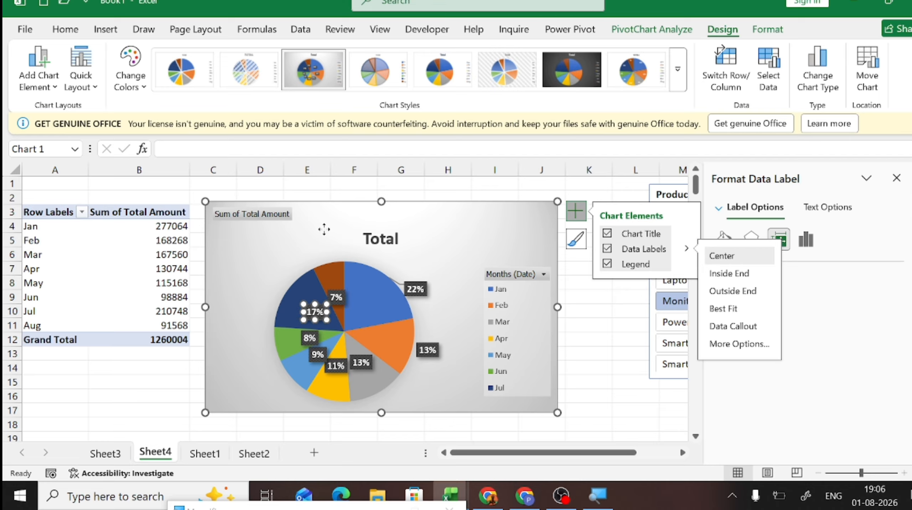
{"action": "left_click", "coordinate": [325, 231]}
{"action": "left_click", "coordinate": [332, 293]}
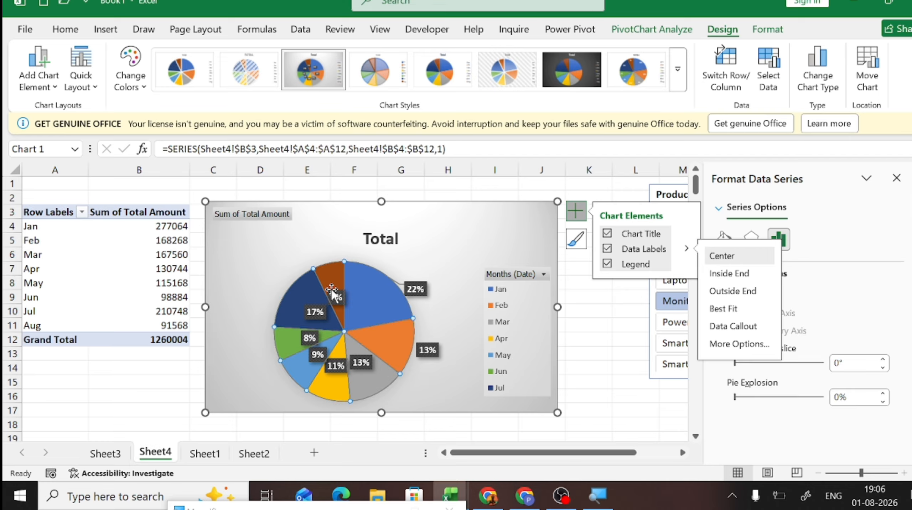